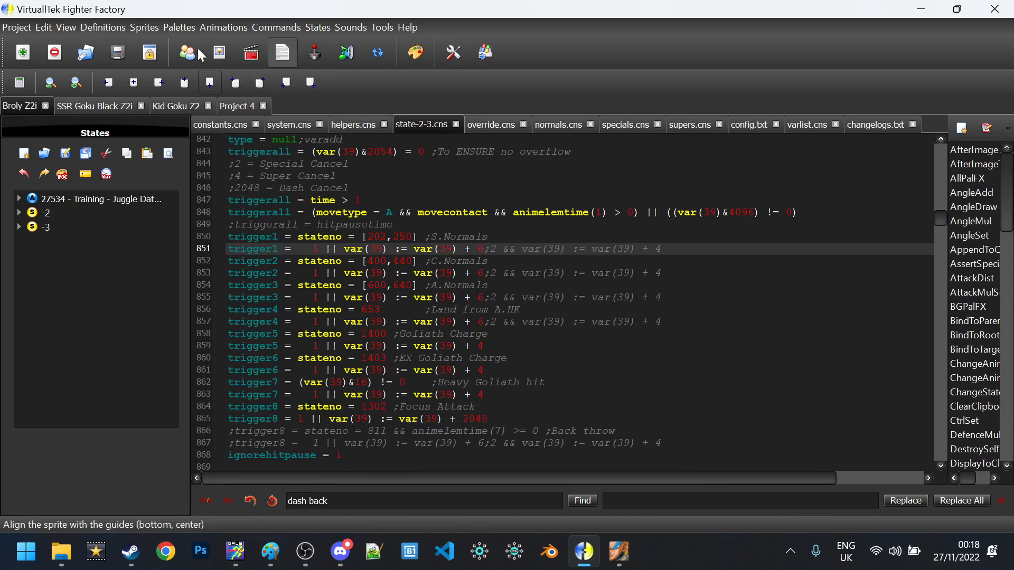
Open GotenksZ2.def from the chars > GotenksZ2 folder as a project
left_click(17, 27)
left_click(41, 58)
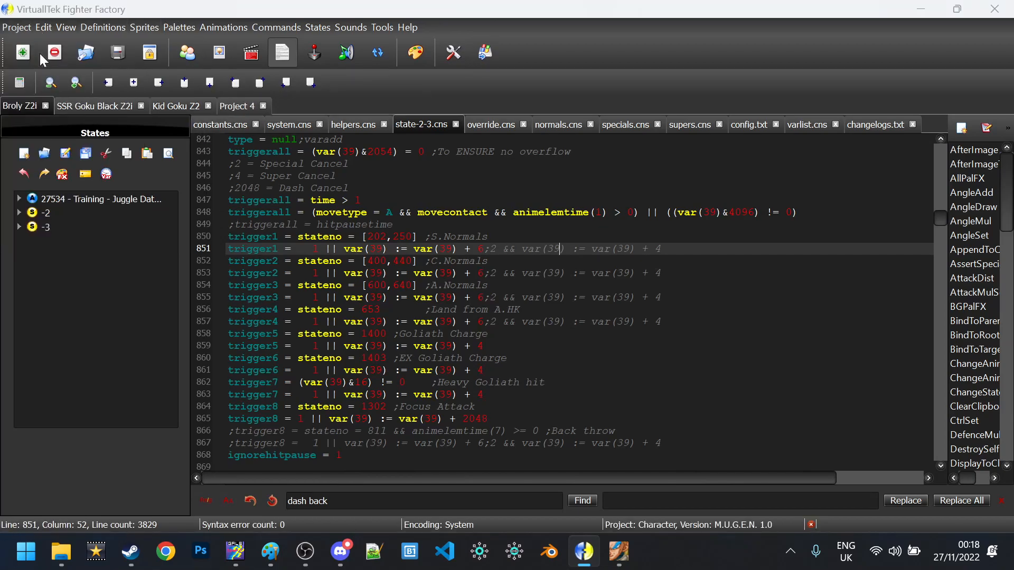
left_click(250, 64)
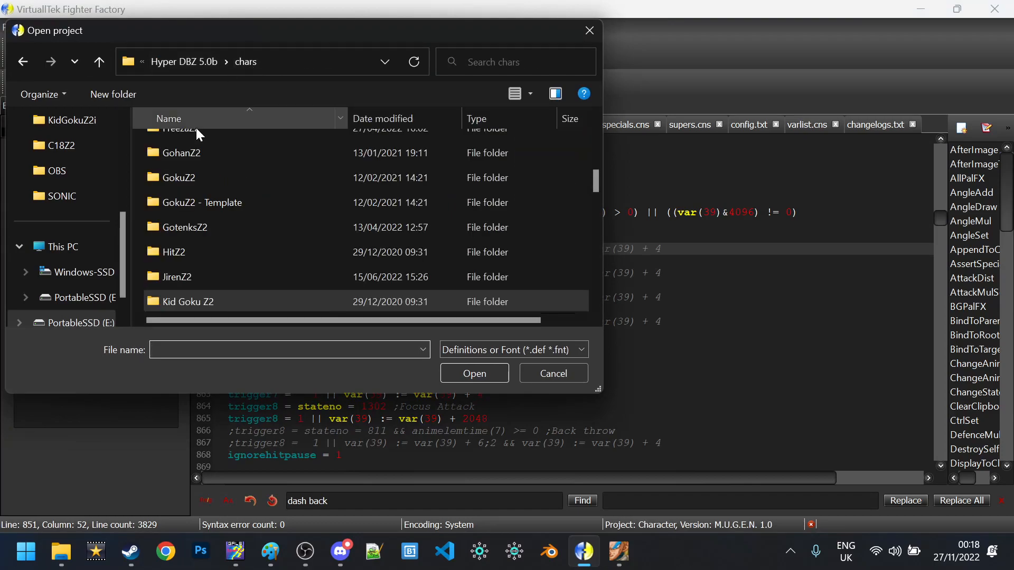
double_click(303, 229)
left_click(261, 246)
double_click(261, 245)
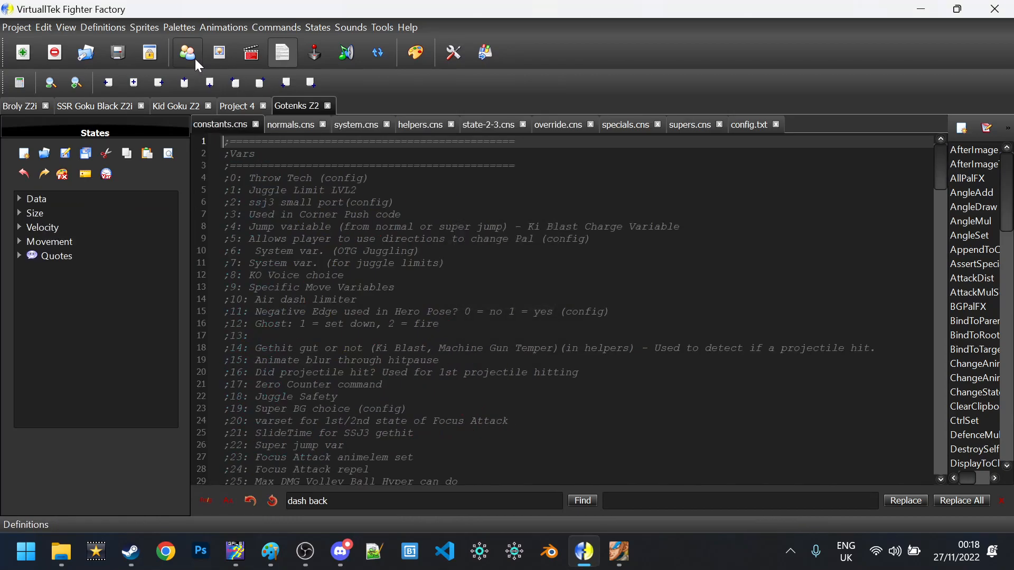
Highlight the sprite entry on line 19 and its gotenks.sff file path
scroll(602, 301, "down", 2)
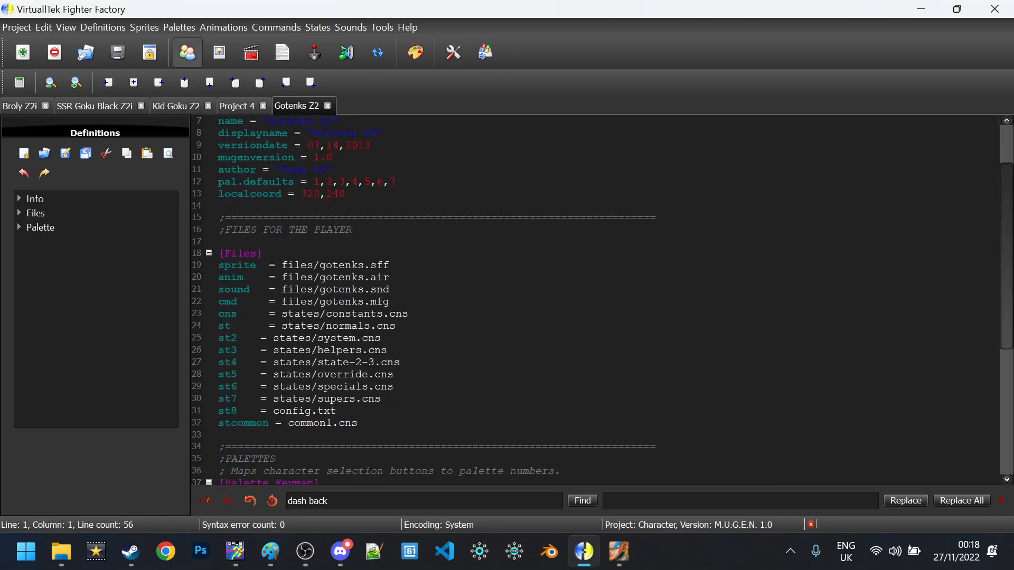
scroll(602, 301, "down", 1)
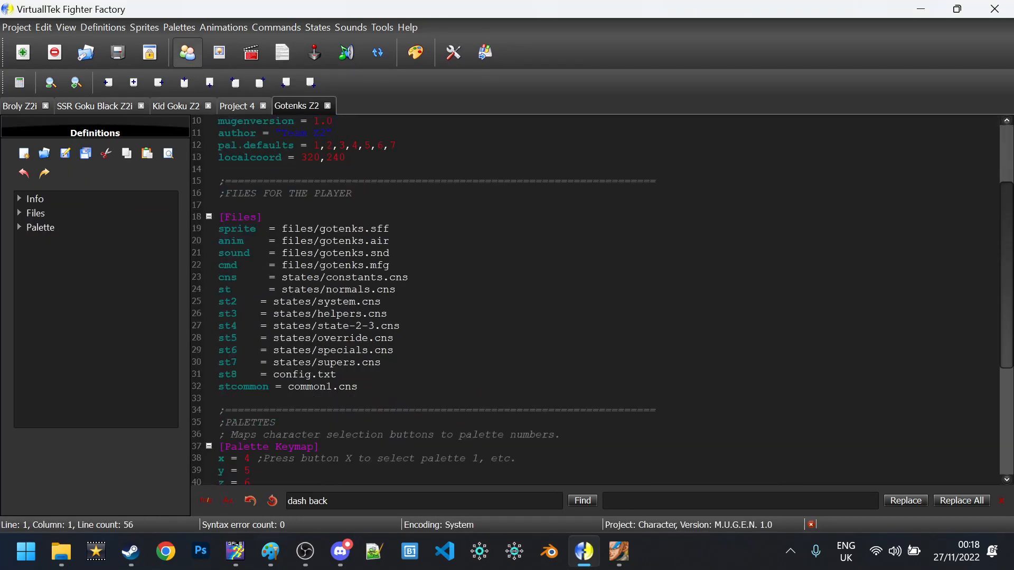
double_click(242, 229)
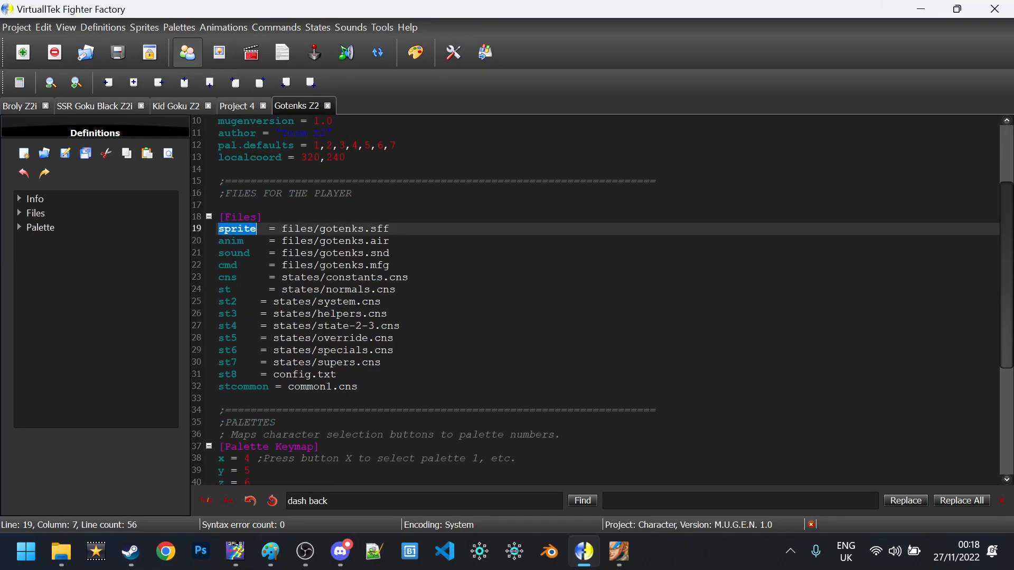
double_click(297, 228)
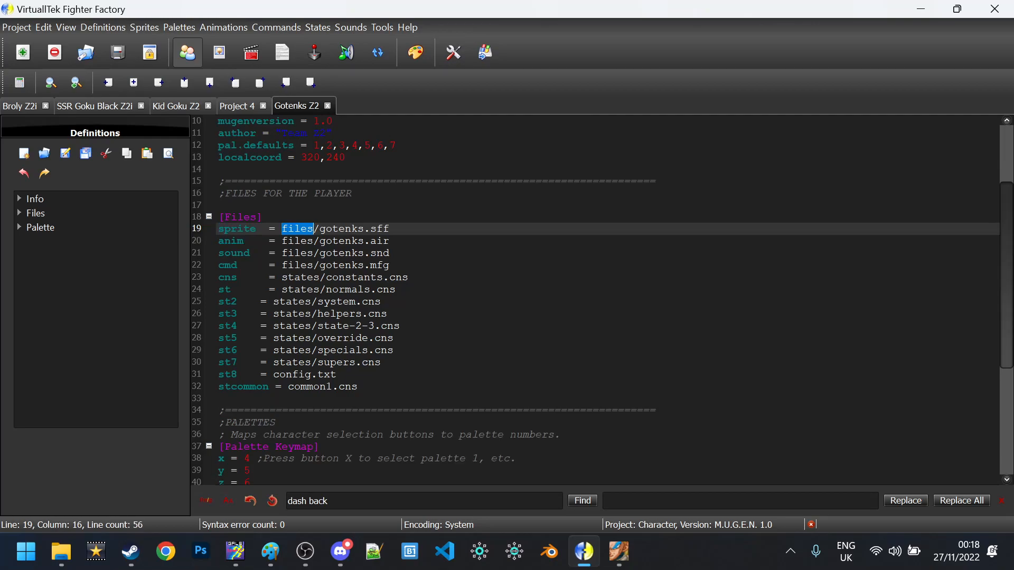
double_click(342, 229)
left_click(391, 229)
key("shift+Left")
key("shift+Left")
key("shift+Left")
key("shift+Left")
key("shift+Left")
key("shift+Left")
key("shift+Left")
key("shift+Left")
key("shift+Left")
key("shift+Left")
key("shift+Left")
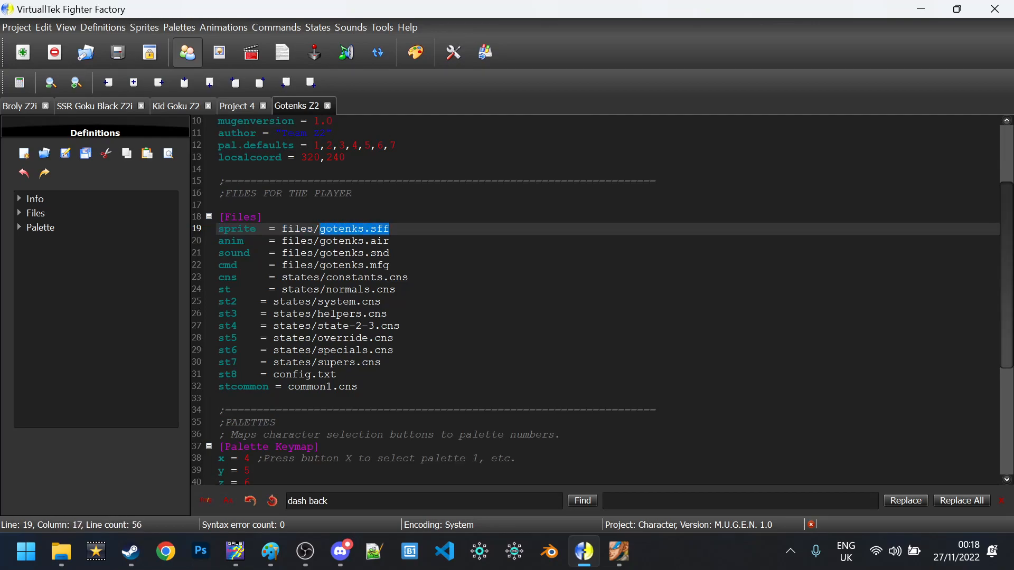
double_click(237, 229)
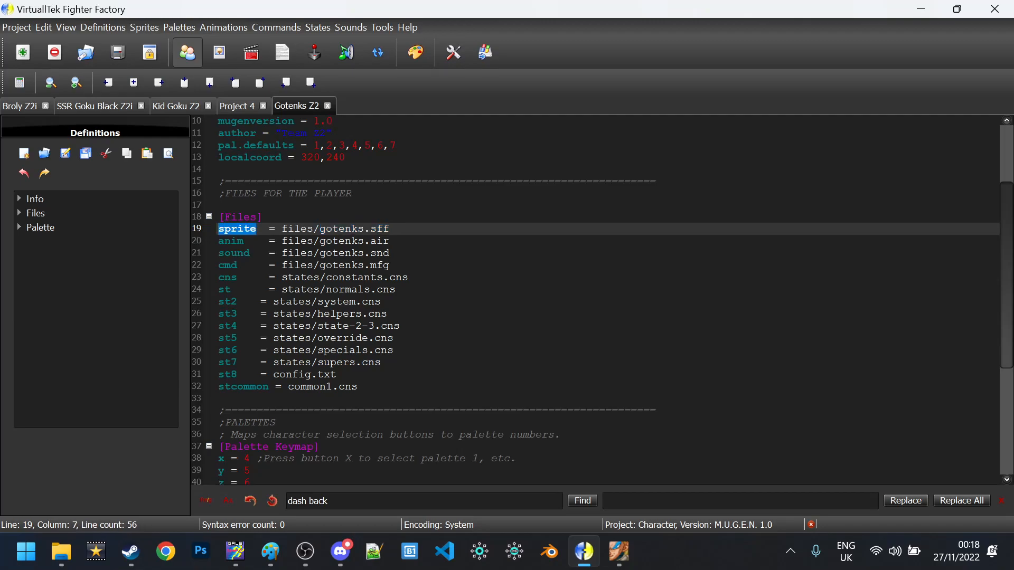
Point out the anim, cmd, cns and st entries and the normals and system state files
double_click(231, 240)
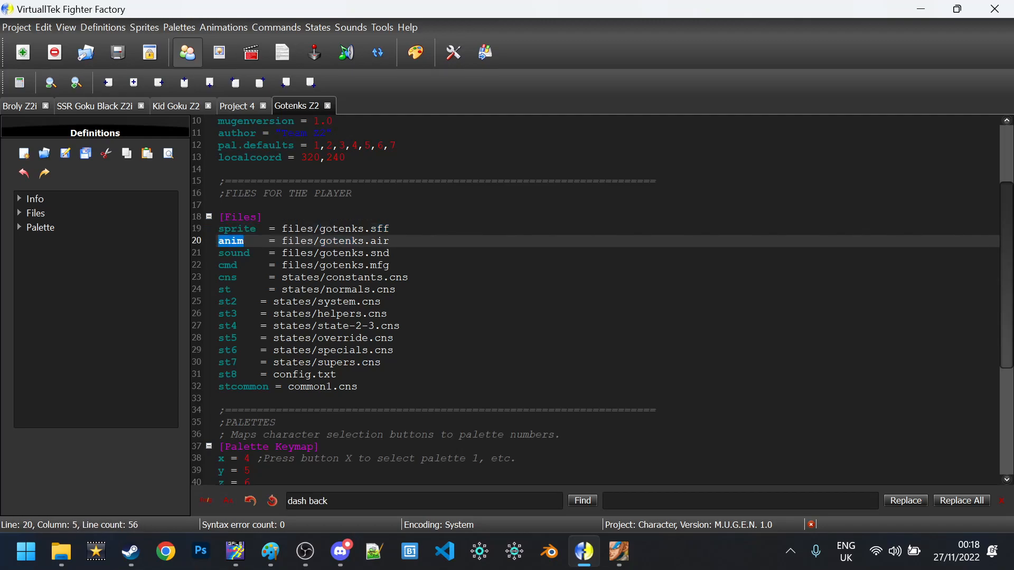
double_click(227, 265)
double_click(227, 277)
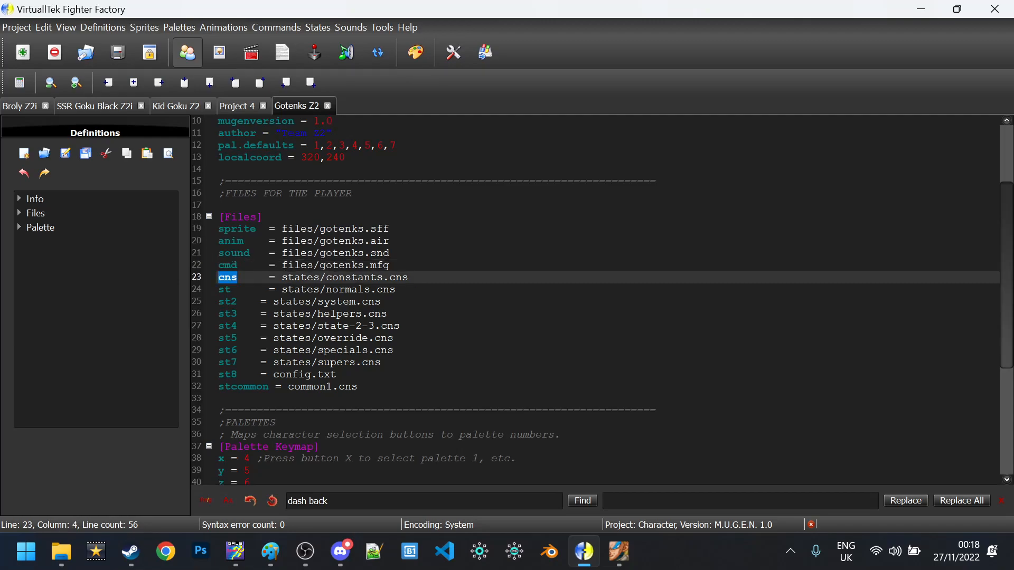
double_click(224, 289)
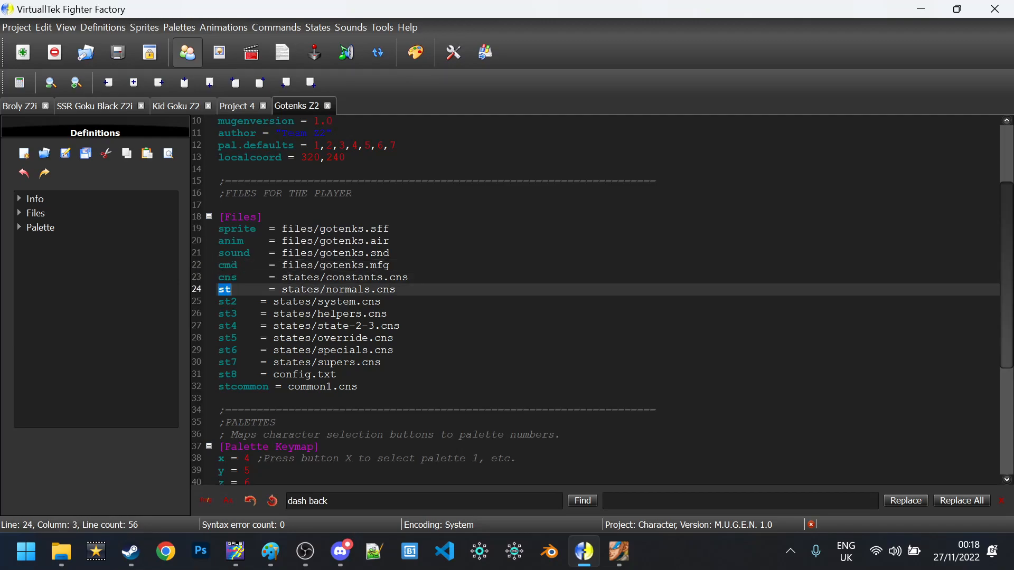
left_click_drag(337, 375, 401, 326)
left_click(402, 301)
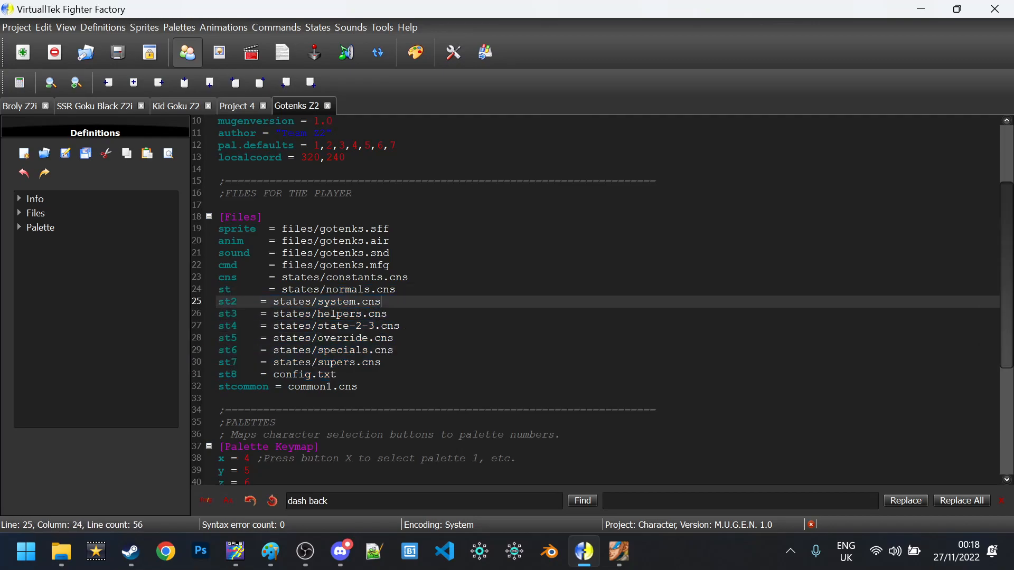
double_click(338, 301)
double_click(348, 290)
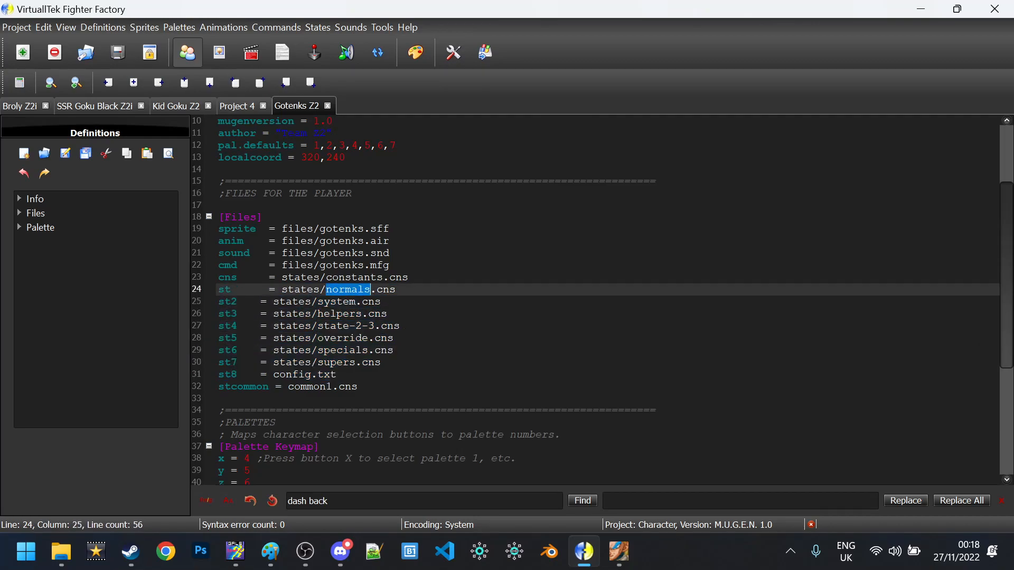
double_click(338, 302)
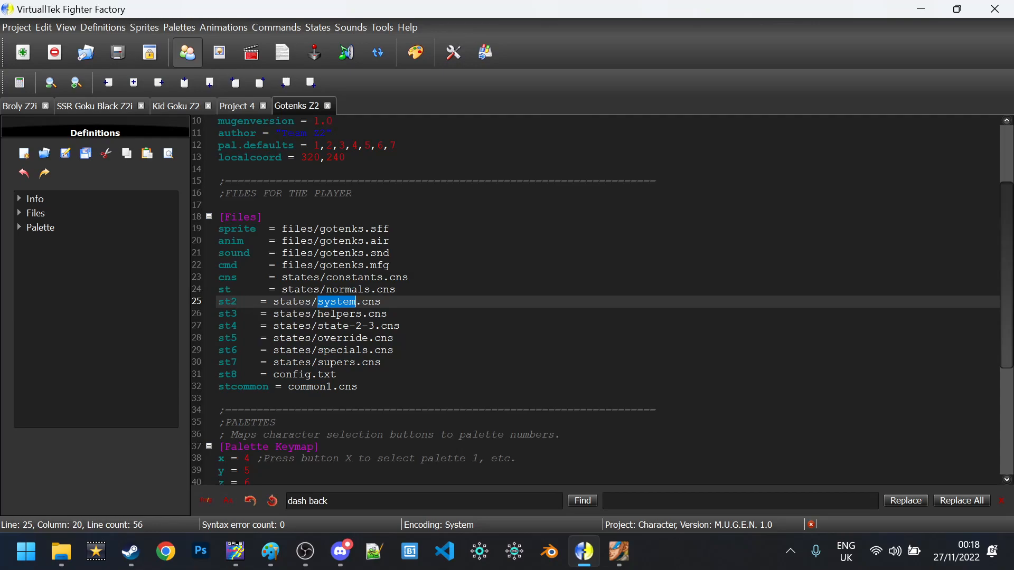
left_click(396, 313)
left_click(391, 301)
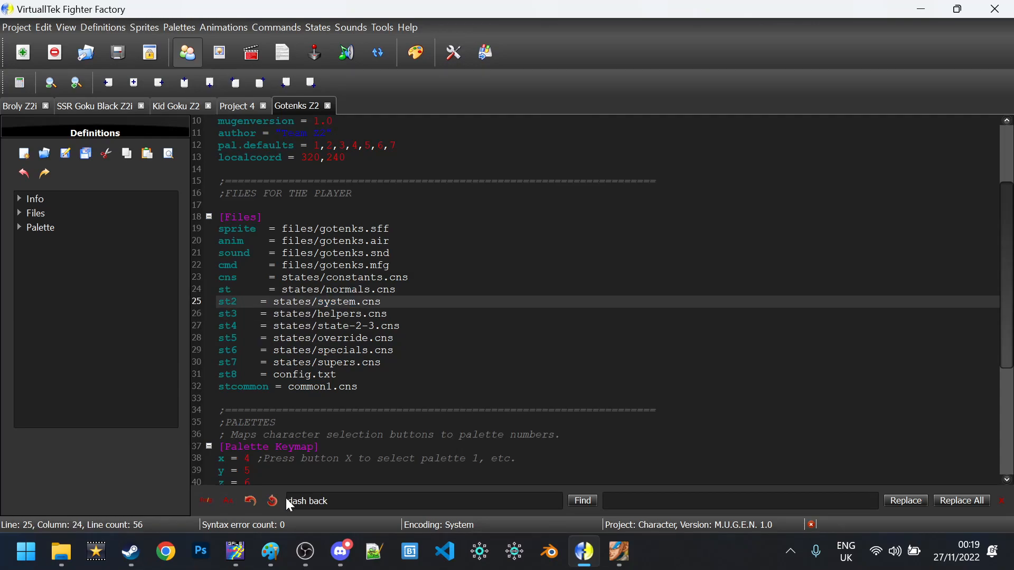
Open the pinned TemplateZ2 Dropbox link in Discord
left_click(341, 551)
scroll(641, 228, "down", 10)
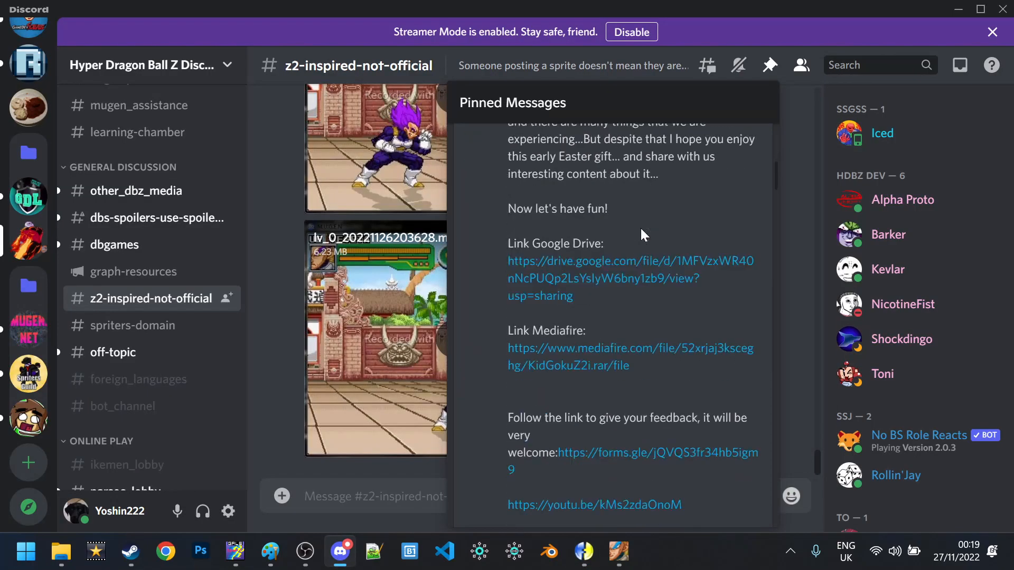
scroll(641, 228, "down", 15)
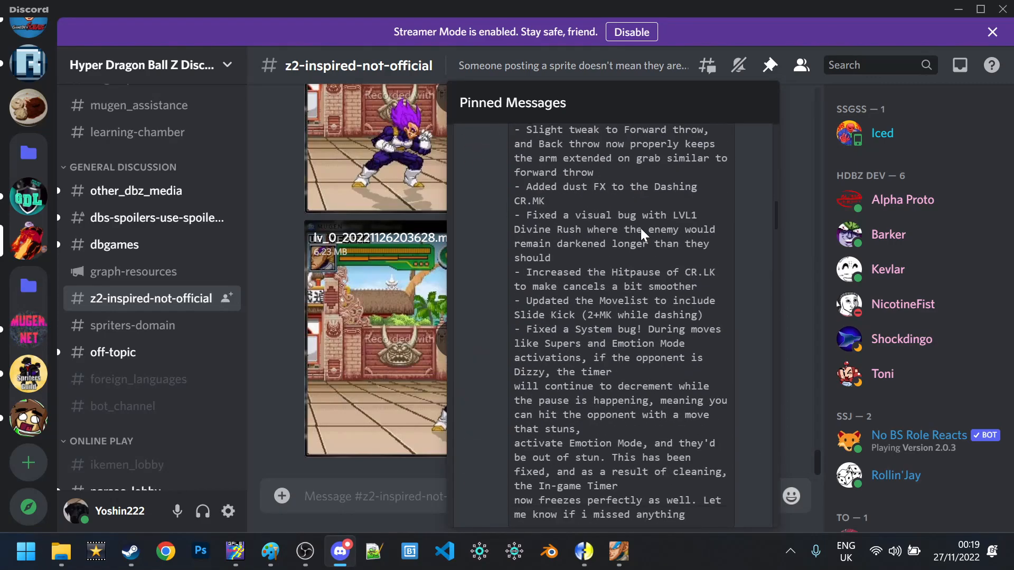
scroll(641, 228, "down", 9)
scroll(639, 230, "up", 6)
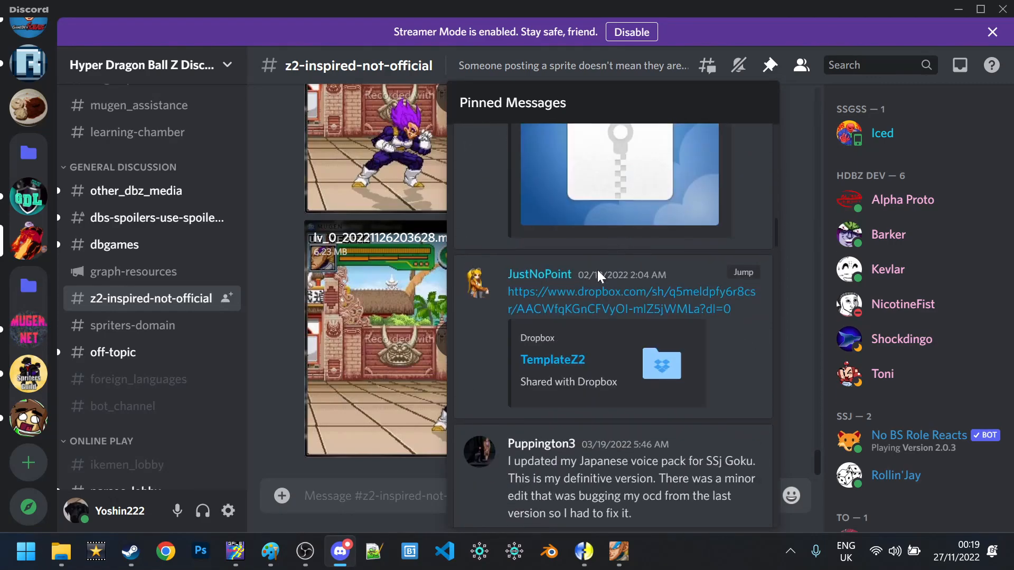
left_click(593, 298)
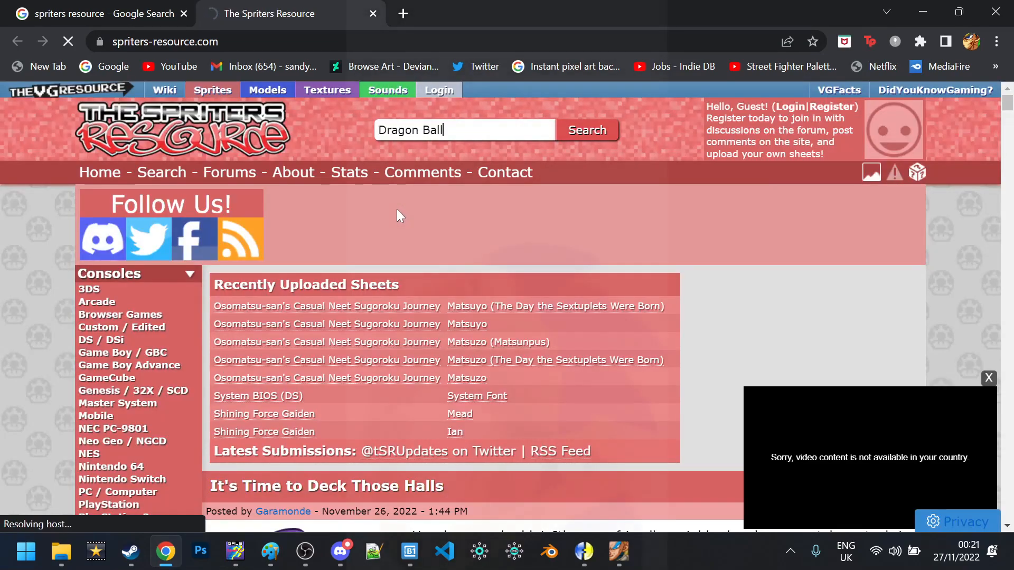
Search for 'Dragon Ball' and rerun it with Sheets unticked to show 231 games
key("Return")
scroll(386, 202, "down", 4)
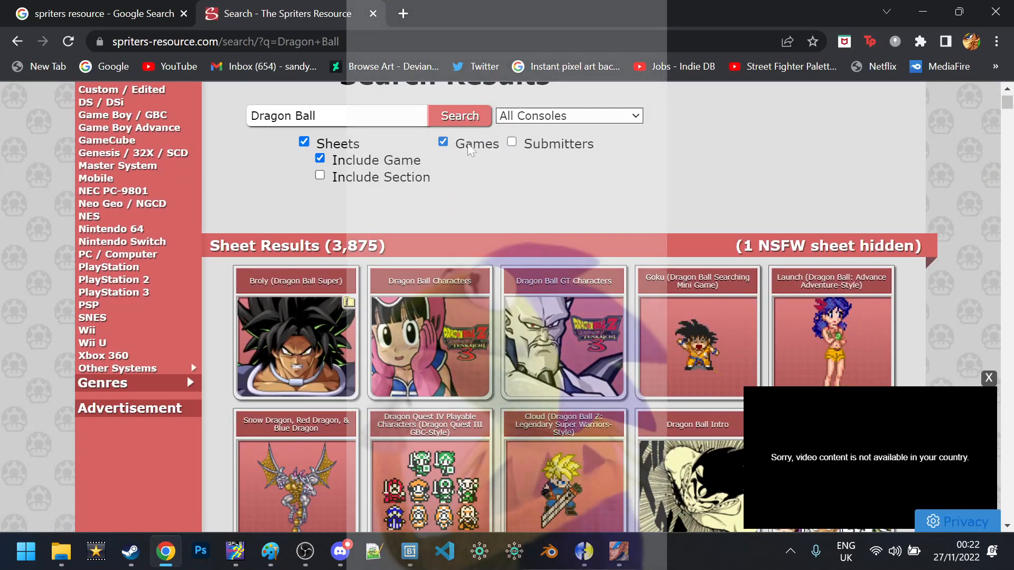
left_click(345, 146)
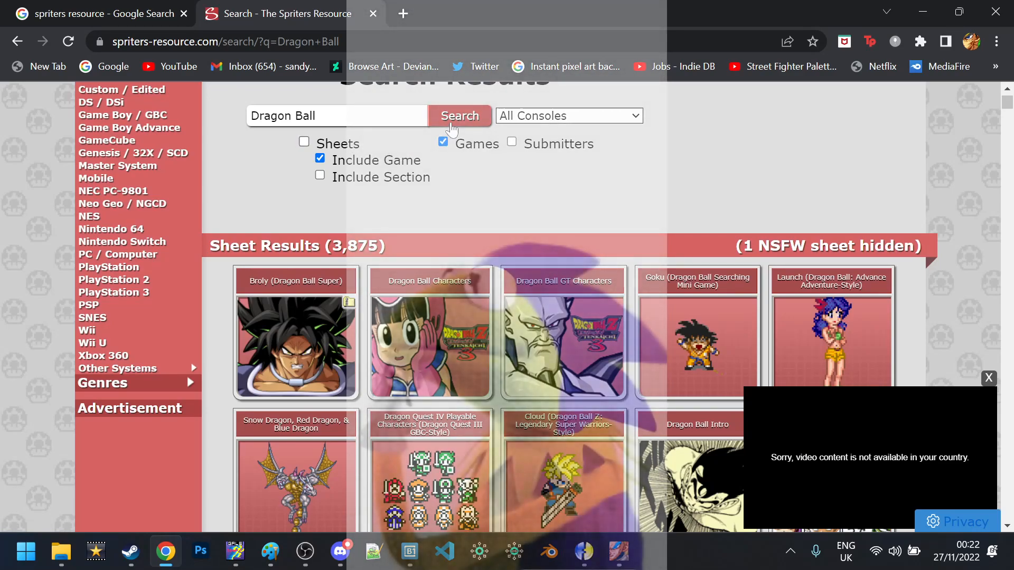
left_click(451, 126)
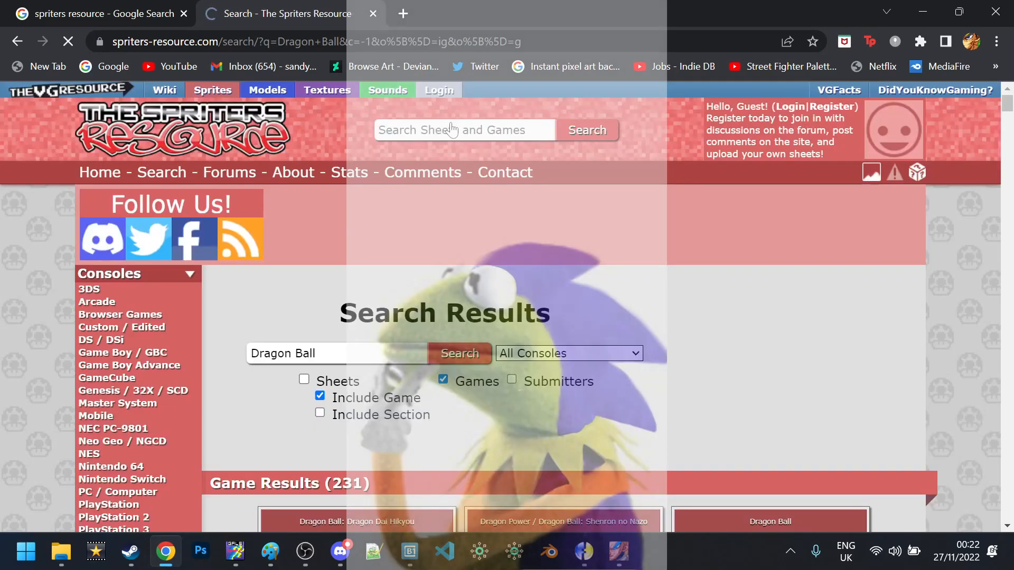
Open the Dragon Ball Z Extreme Butōden game page in a new tab
scroll(458, 219, "down", 5)
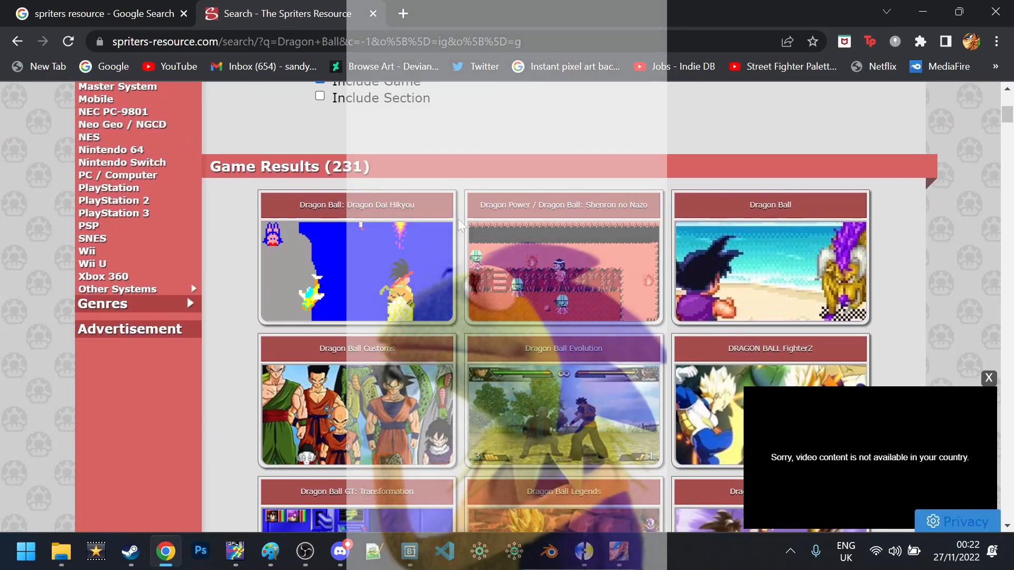
scroll(457, 218, "down", 4)
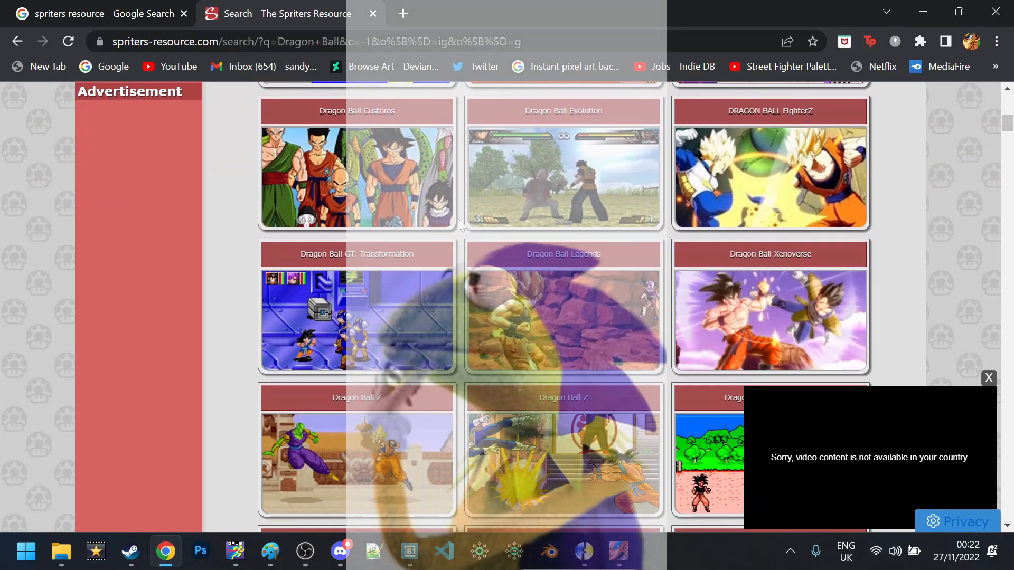
scroll(460, 218, "down", 1)
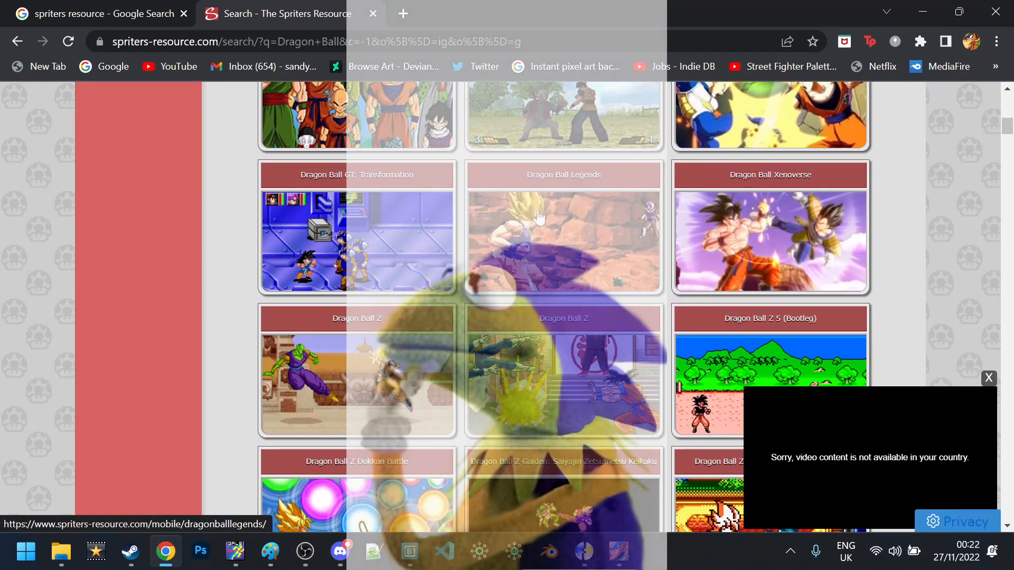
scroll(539, 216, "down", 1)
scroll(538, 216, "down", 2)
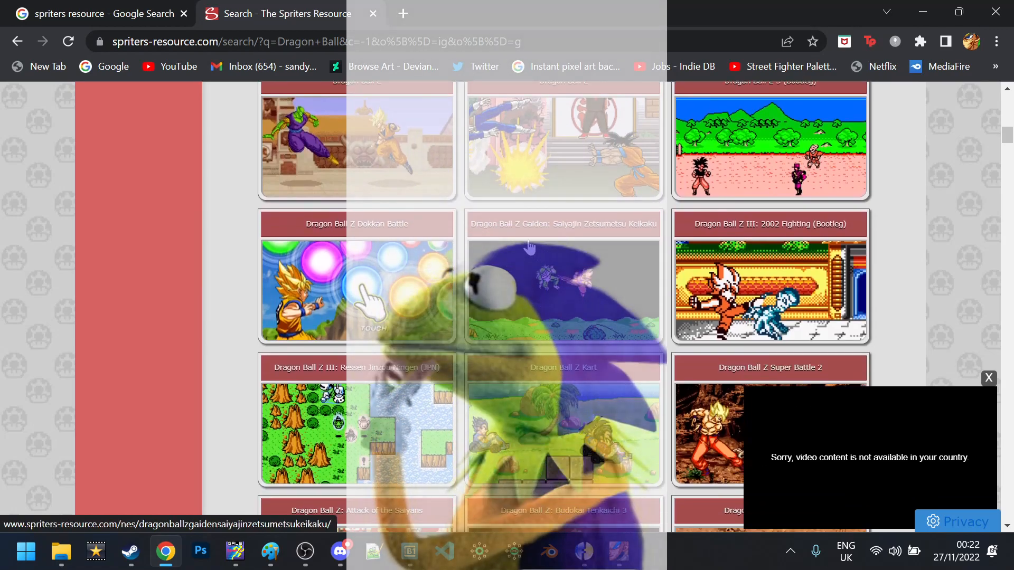
scroll(385, 270, "down", 2)
scroll(570, 238, "down", 2)
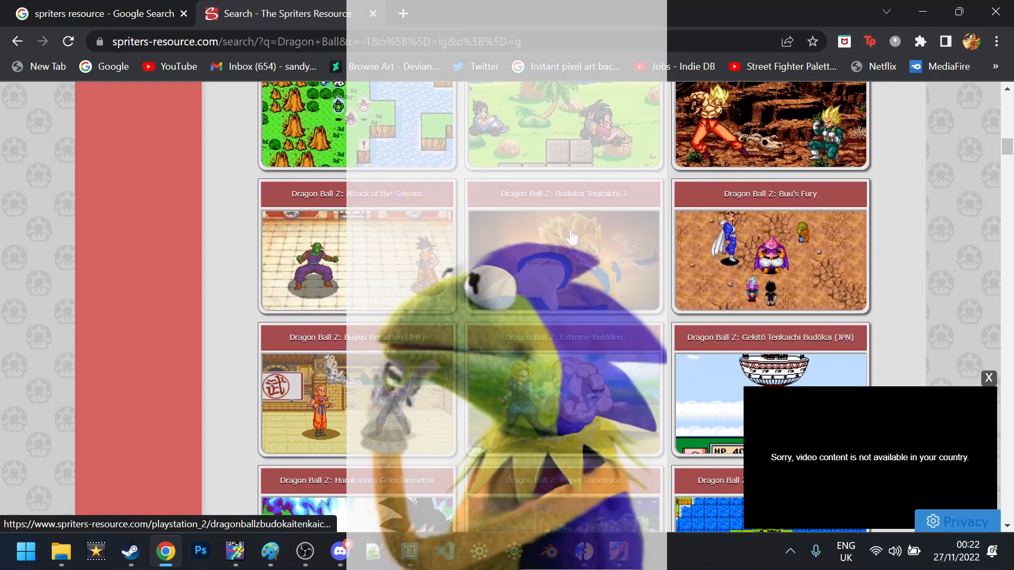
scroll(572, 238, "down", 3)
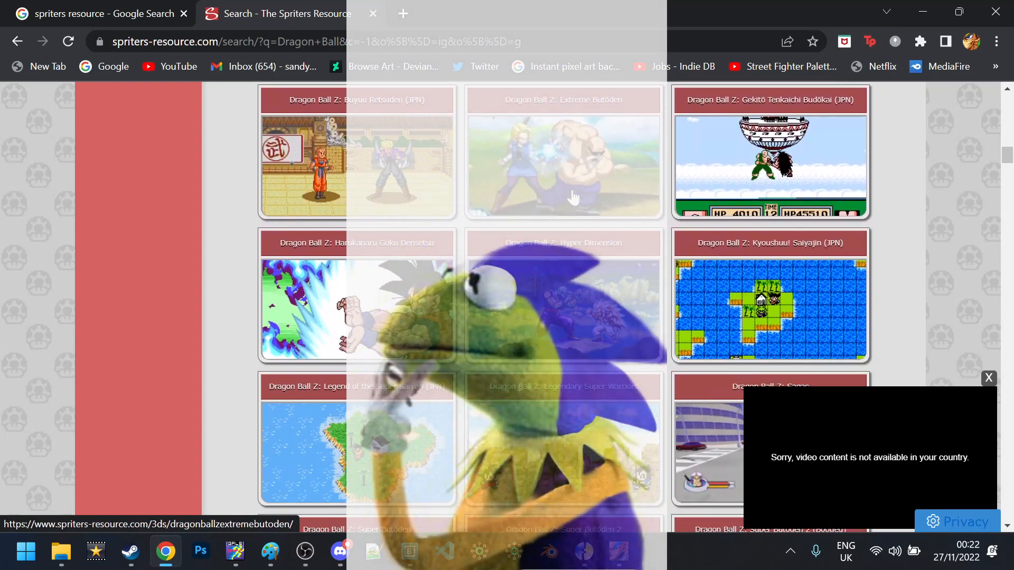
right_click(570, 171)
left_click(588, 182)
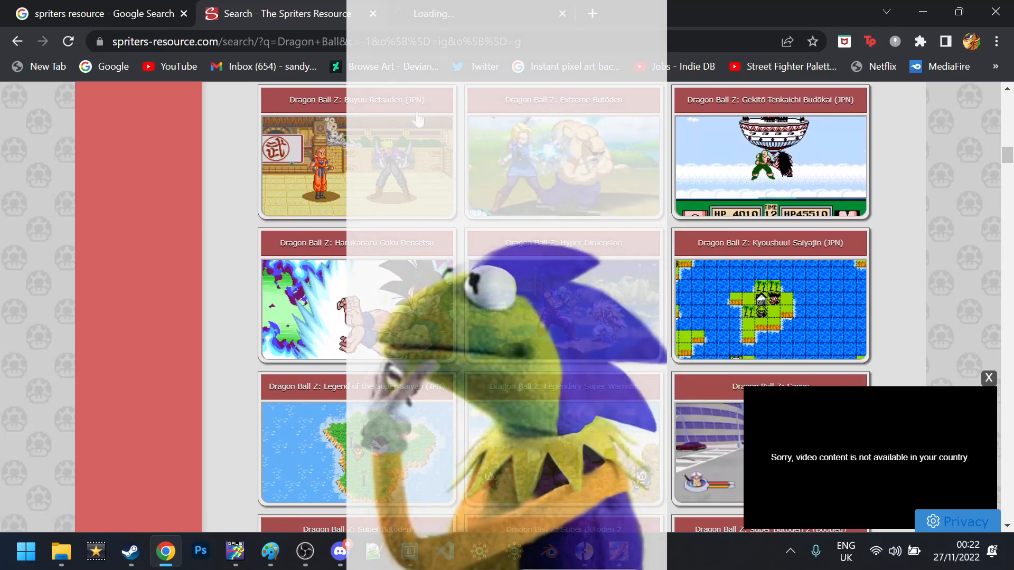
left_click(432, 7)
Open the Raditz sprite sheet from the fighters list in a new tab
scroll(454, 199, "down", 8)
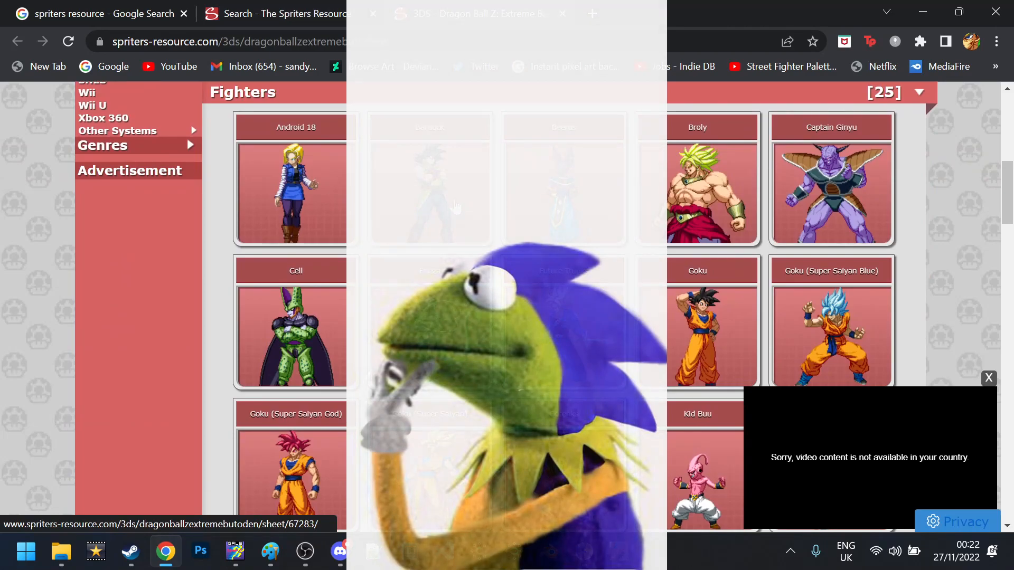
scroll(455, 207, "down", 5)
scroll(455, 206, "up", 6)
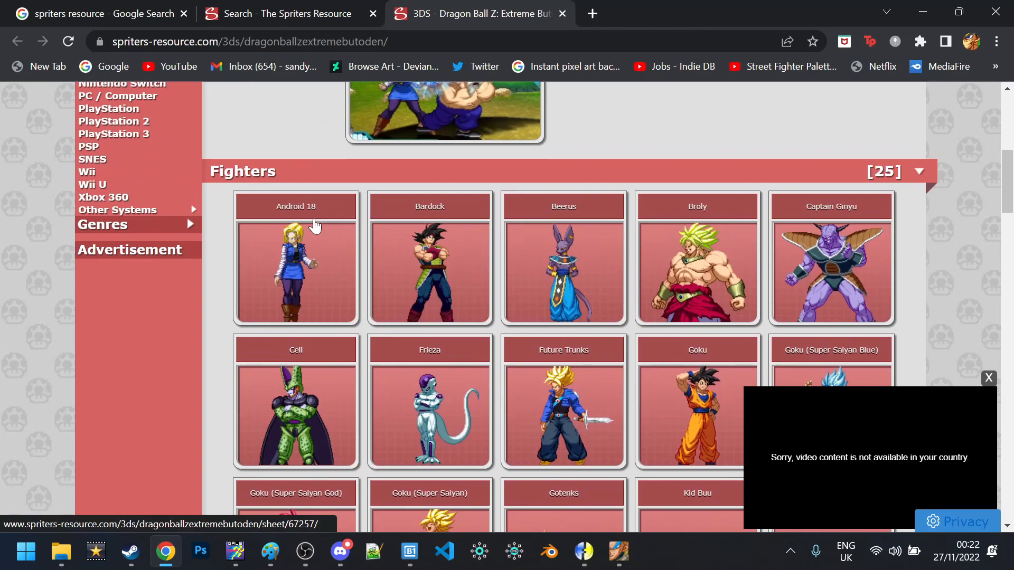
scroll(315, 226, "down", 3)
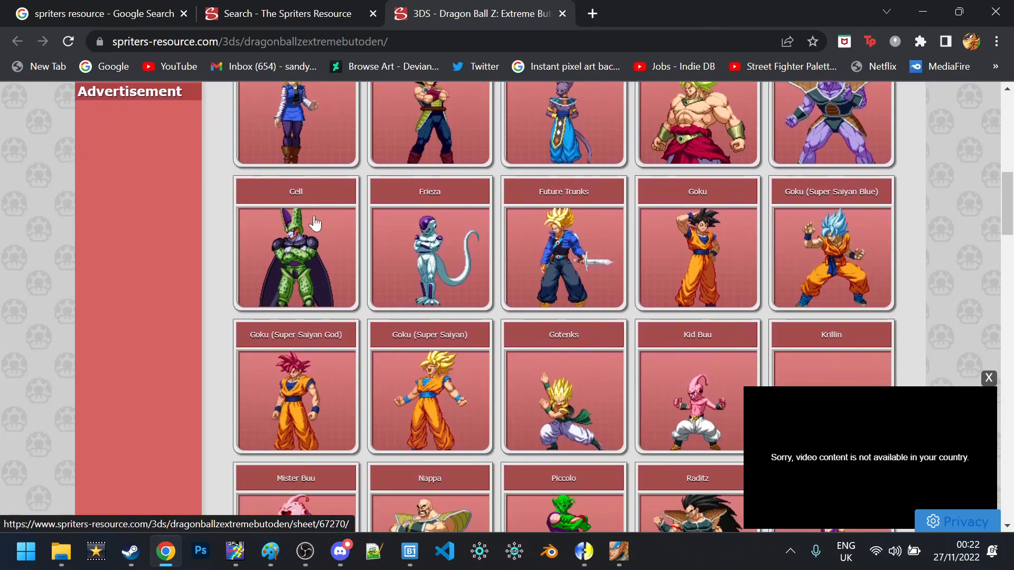
scroll(314, 224, "down", 4)
scroll(314, 224, "down", 6)
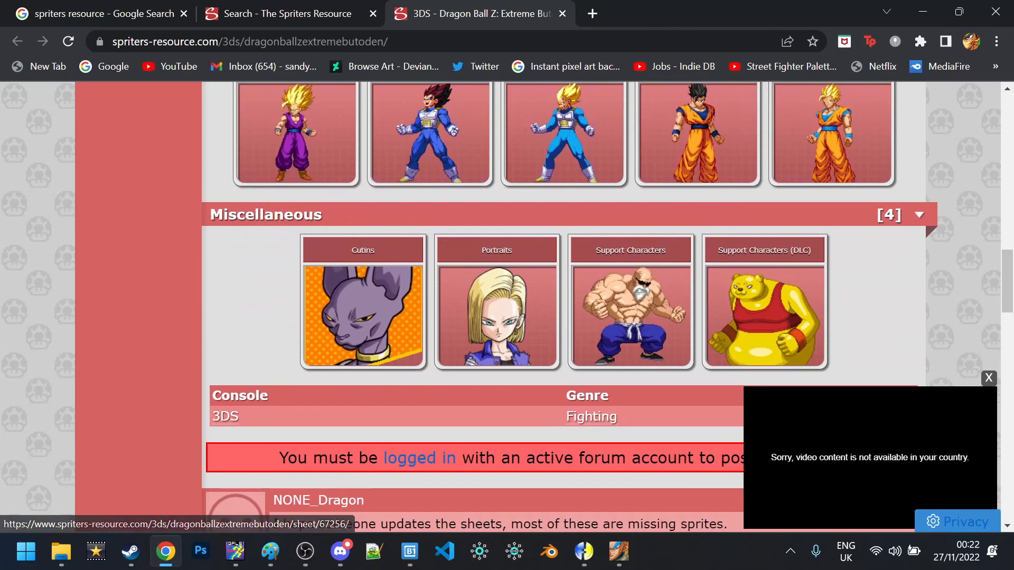
scroll(315, 224, "up", 3)
scroll(315, 221, "up", 6)
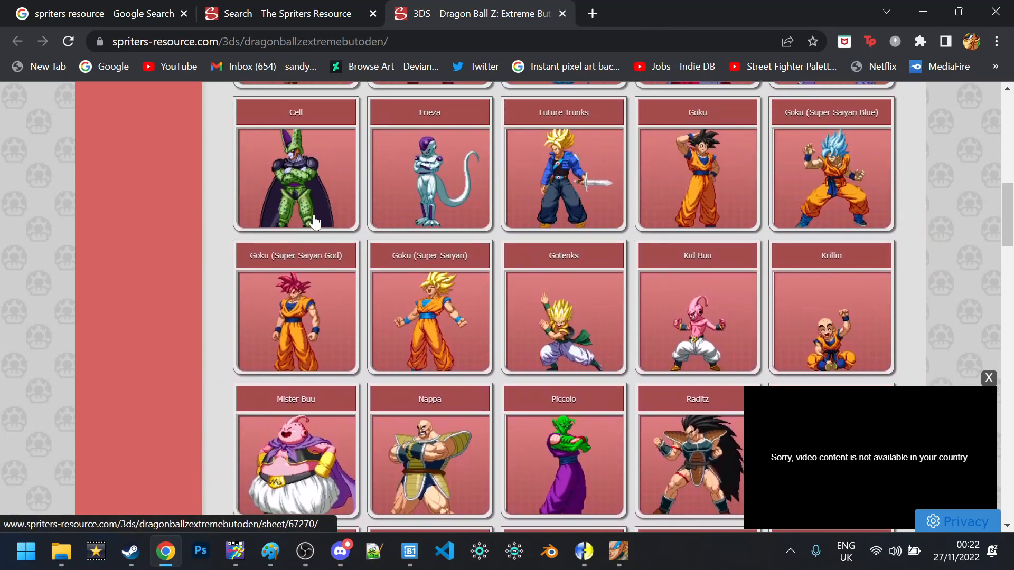
scroll(314, 221, "down", 4)
right_click(697, 193)
left_click(700, 201)
left_click(627, 7)
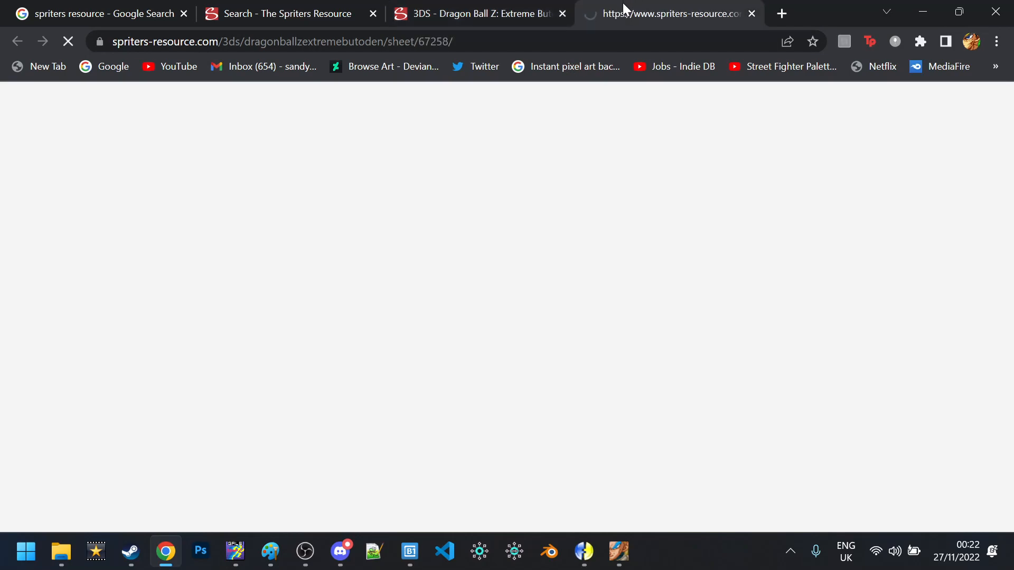
Copy the full-size Raditz sprite sheet image
scroll(470, 183, "down", 7)
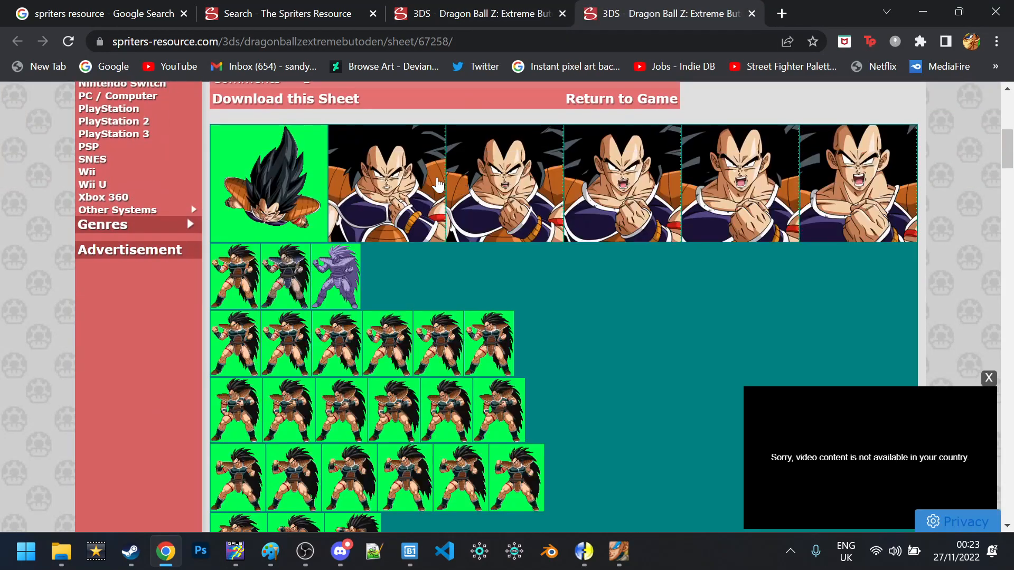
scroll(437, 184, "down", 5)
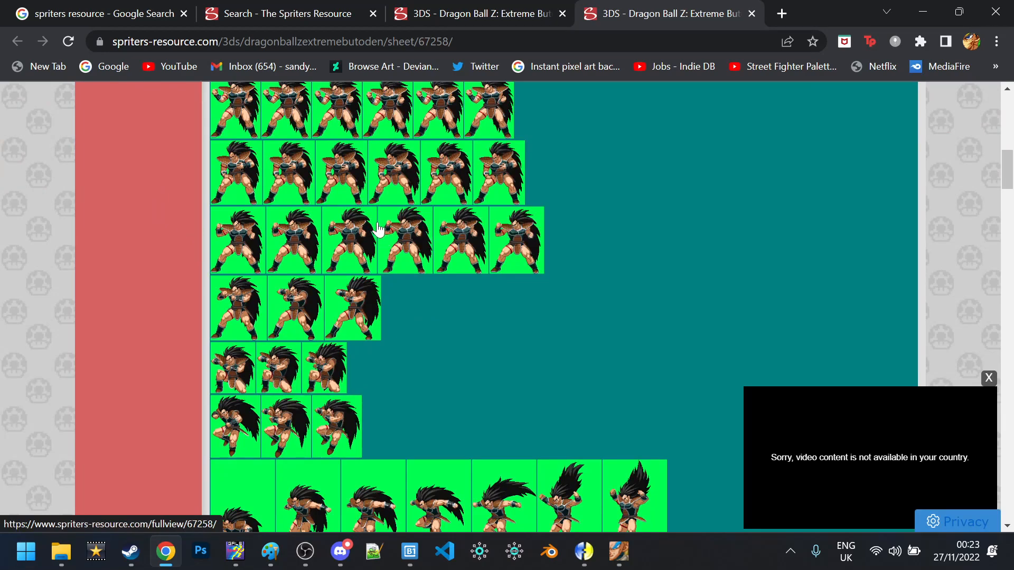
left_click(362, 214)
right_click(340, 228)
left_click(418, 286)
Zoom in on the pasted Raditz sheet in Paint to inspect its background colours
left_click(270, 551)
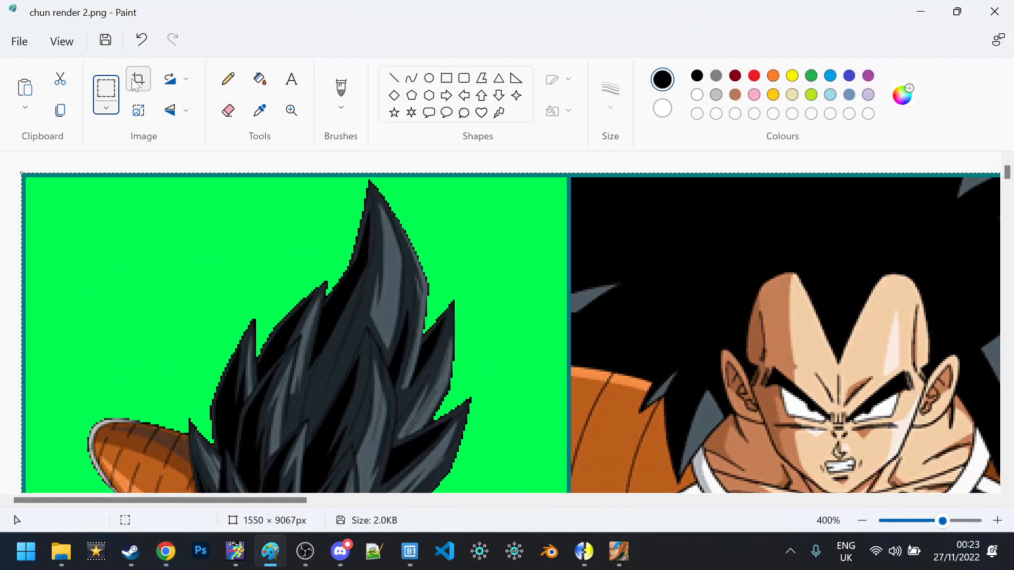
left_click(290, 110)
scroll(296, 203, "down", 5)
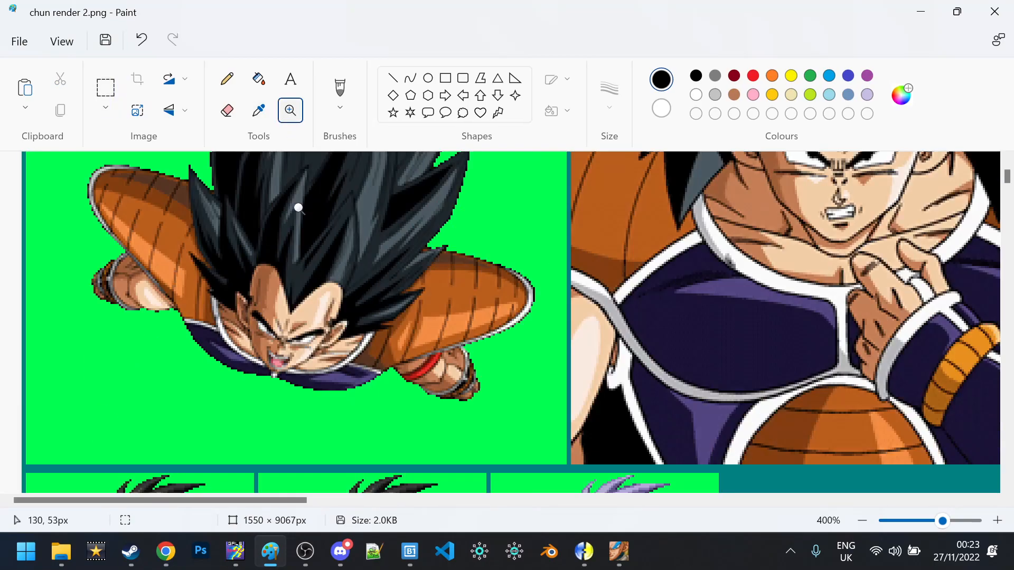
left_click(254, 216)
left_click(253, 217)
scroll(249, 216, "down", 4)
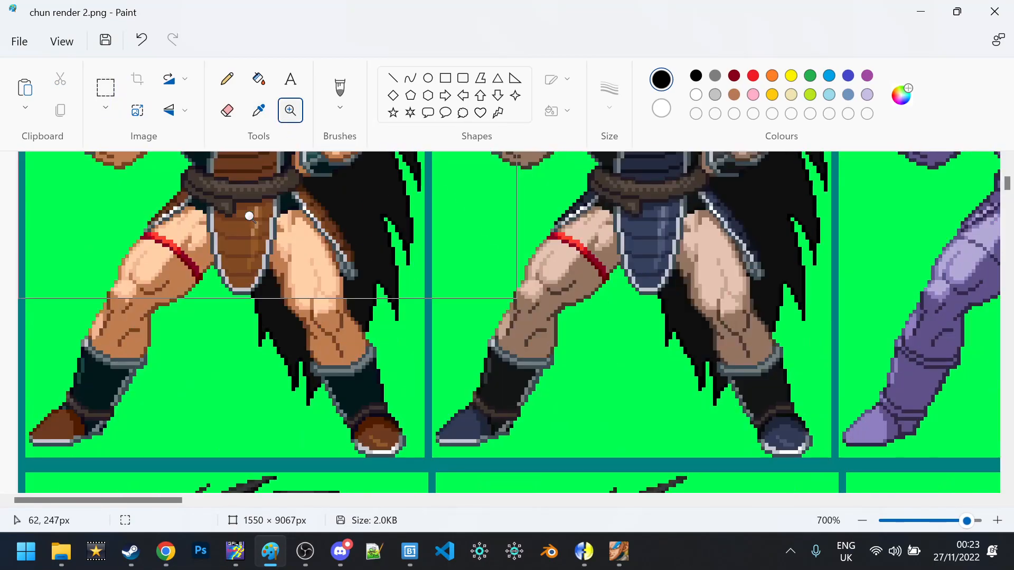
right_click(249, 216)
right_click(249, 216)
right_click(249, 216)
scroll(249, 216, "down", 4)
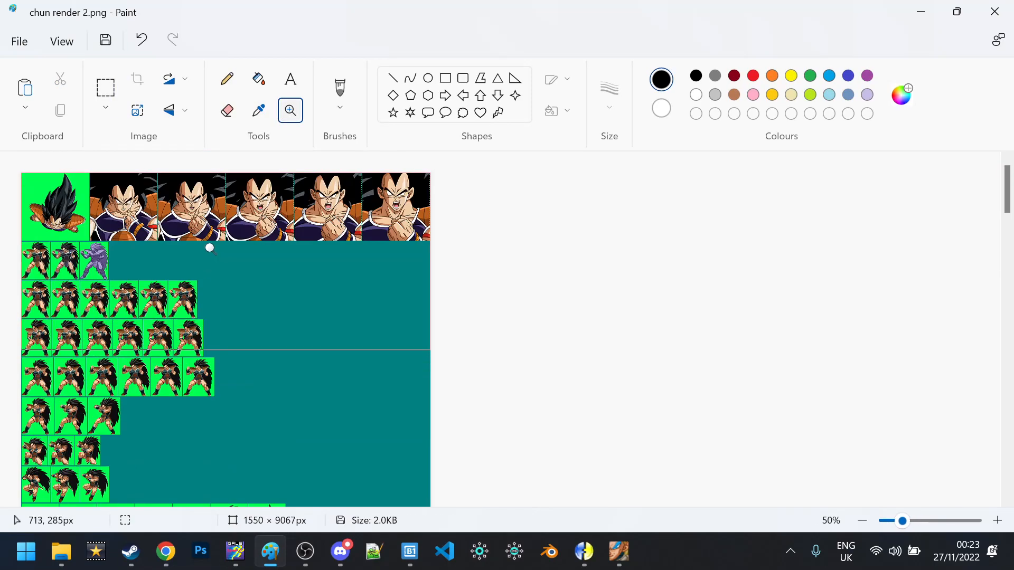
left_click(161, 253)
left_click(164, 251)
scroll(164, 252, "down", 3)
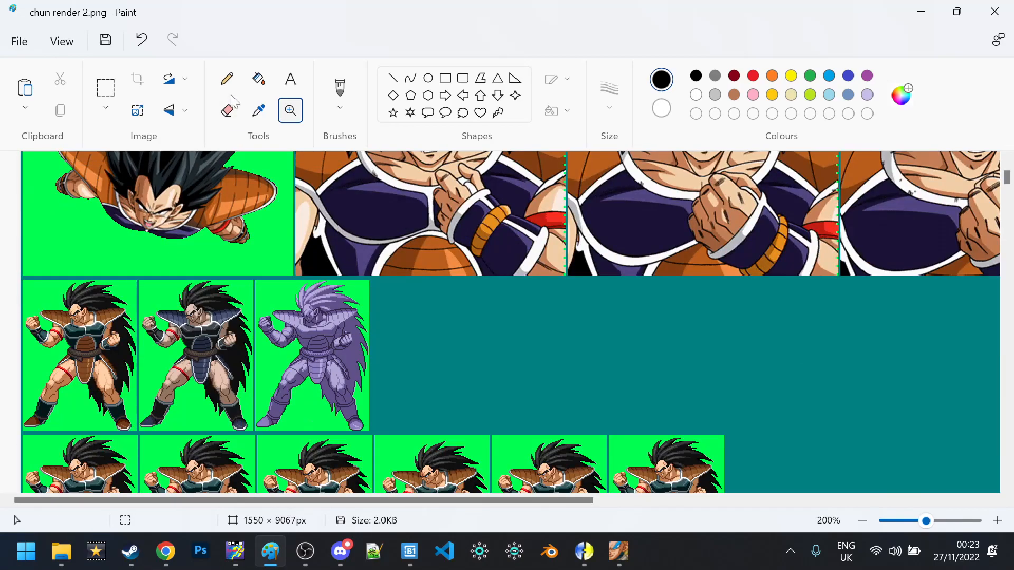
Fill the teal background with the sampled bright green and save as a new file
left_click(258, 80)
left_click(258, 110)
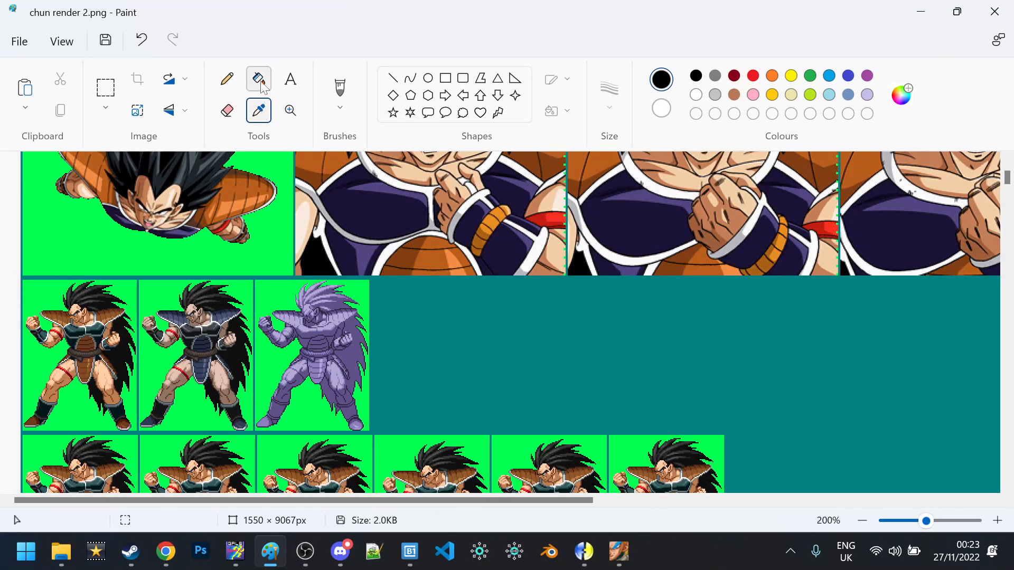
left_click(278, 291)
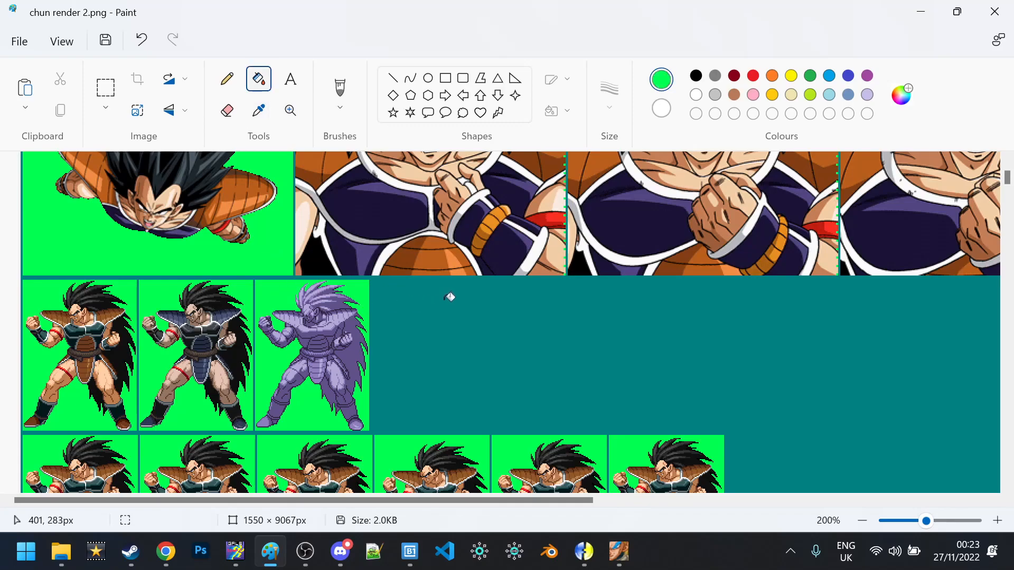
scroll(450, 290, "down", 3)
left_click(427, 201)
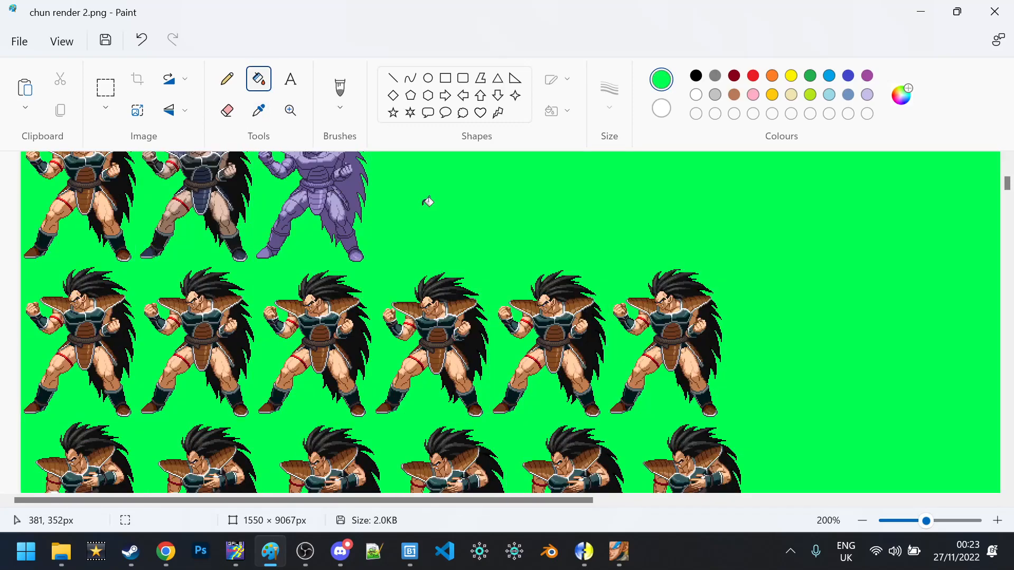
scroll(427, 202, "down", 4)
scroll(428, 202, "up", 7)
left_click(32, 35)
left_click(266, 178)
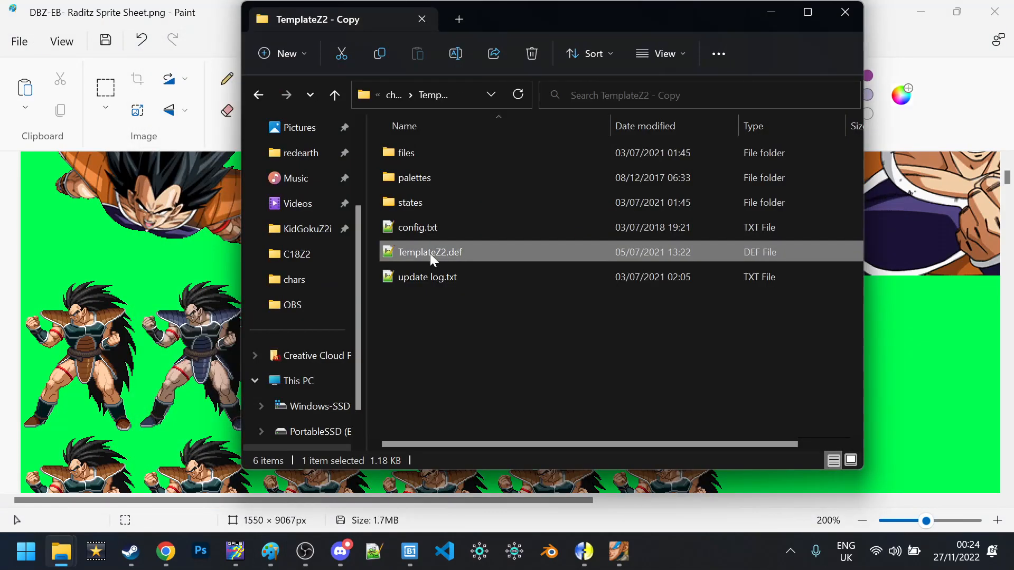
Rename TemplateZ2.def to RaditzZ2i.def
key("F2")
key("Caps_Lock")
type("R")
key("Caps_Lock")
type("aditz.def")
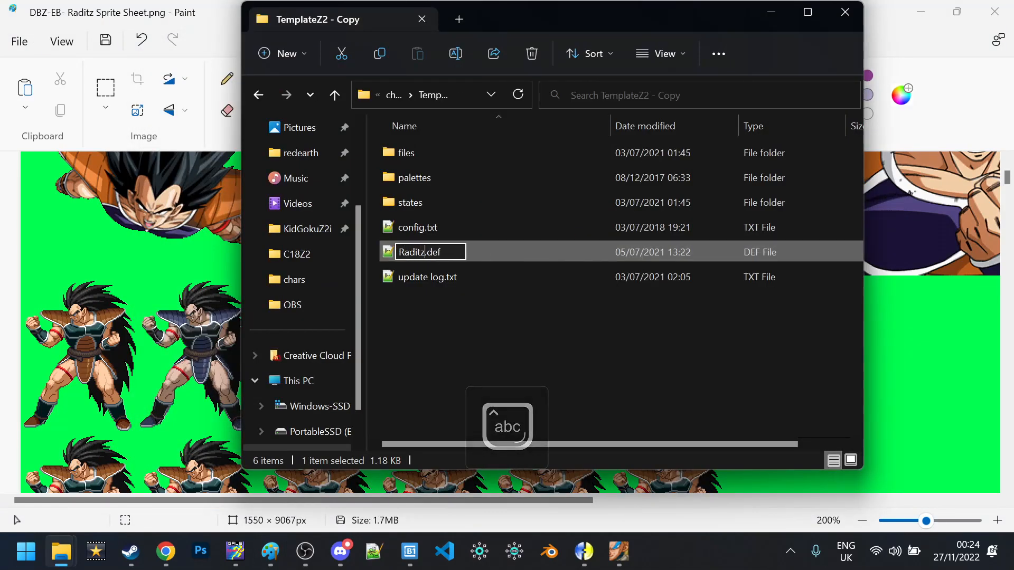
key("Caps_Lock")
type("Z2")
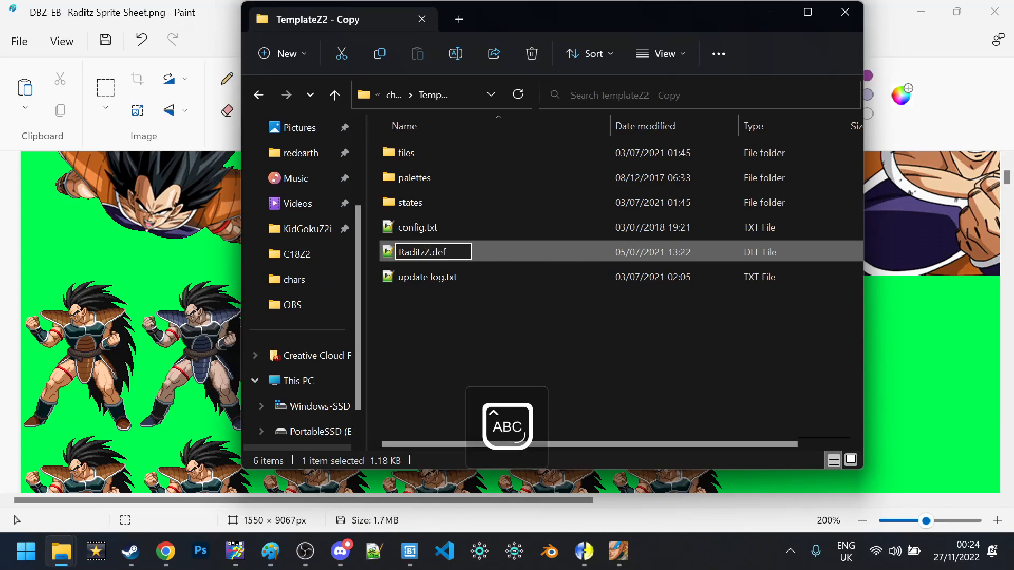
key("Caps_Lock")
type("i")
key("ctrl+a")
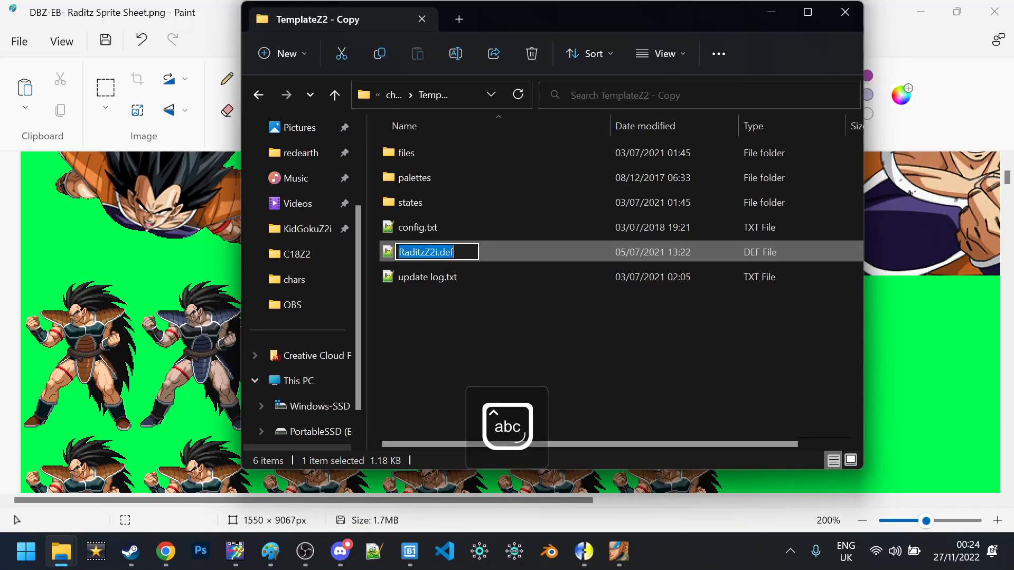
key("Return")
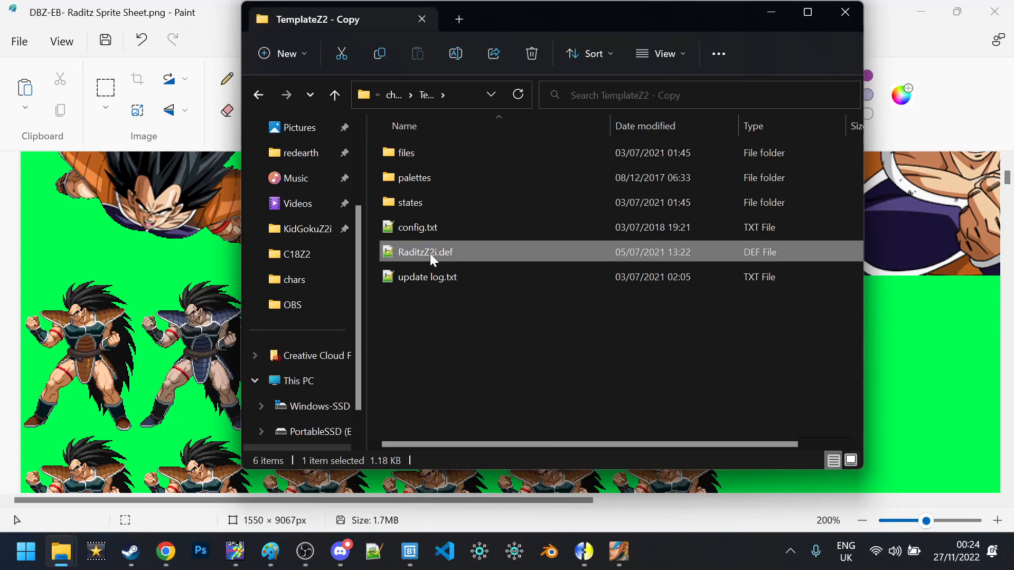
In the chars folder, rename the TemplateZ2 - Copy folder to RaditzZ2i
left_click(379, 95)
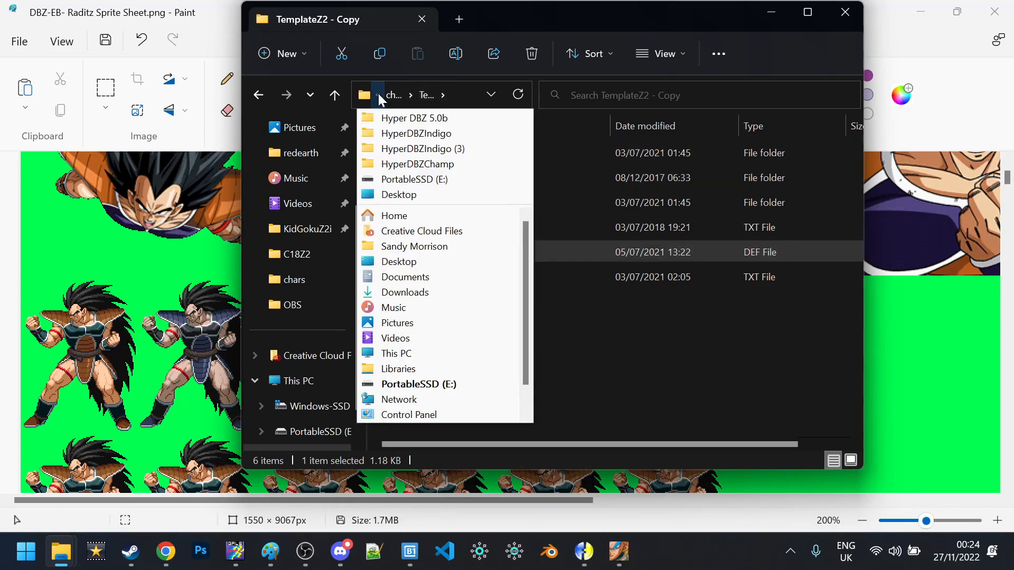
left_click(394, 95)
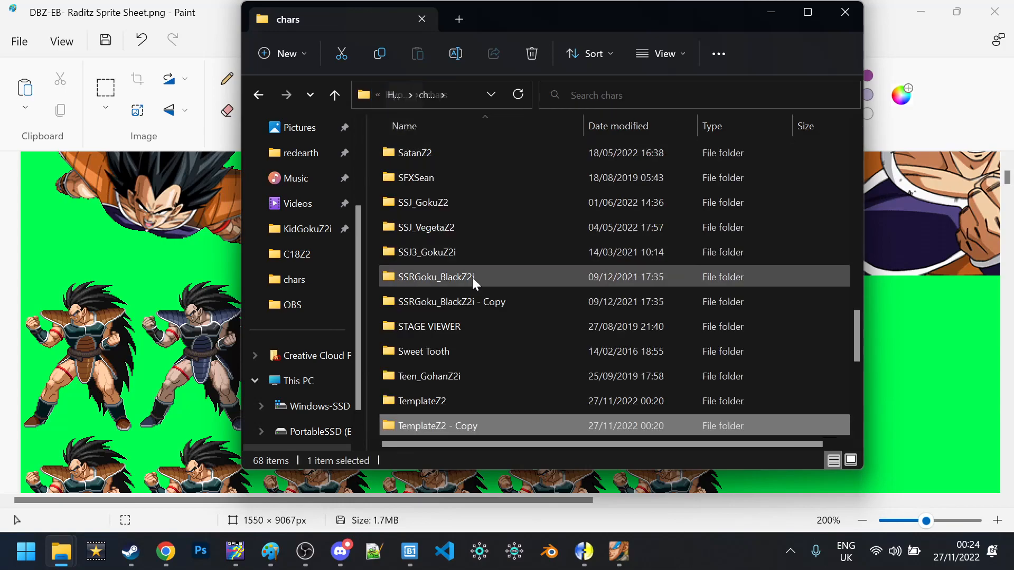
left_click(456, 427)
key("ctrl+v")
key("BackSpace")
key("BackSpace")
key("Return")
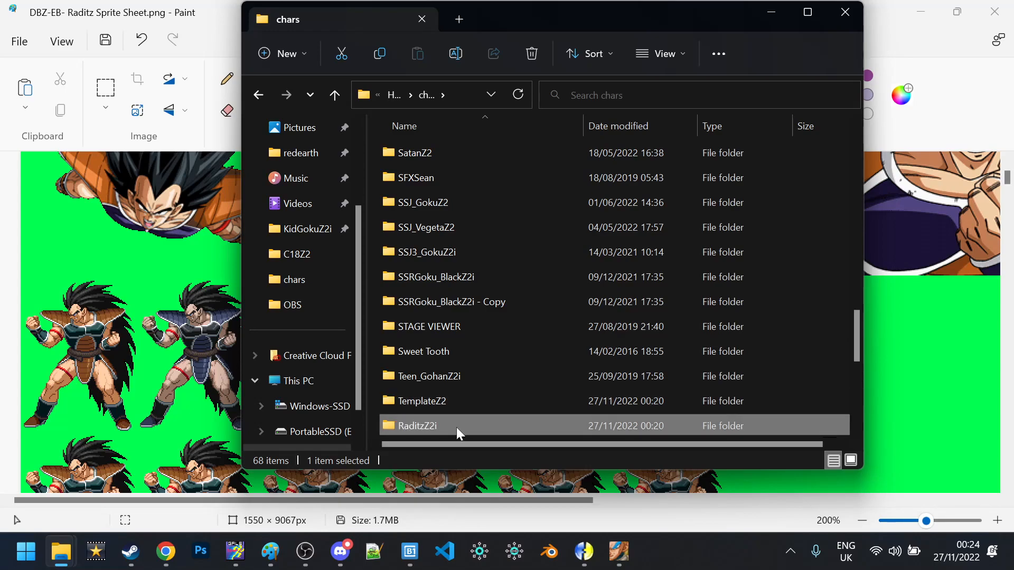
Open chars > RaditzZ2i > RaditzZ2i.def as a Fighter Factory project
double_click(456, 427)
key("alt+Tab")
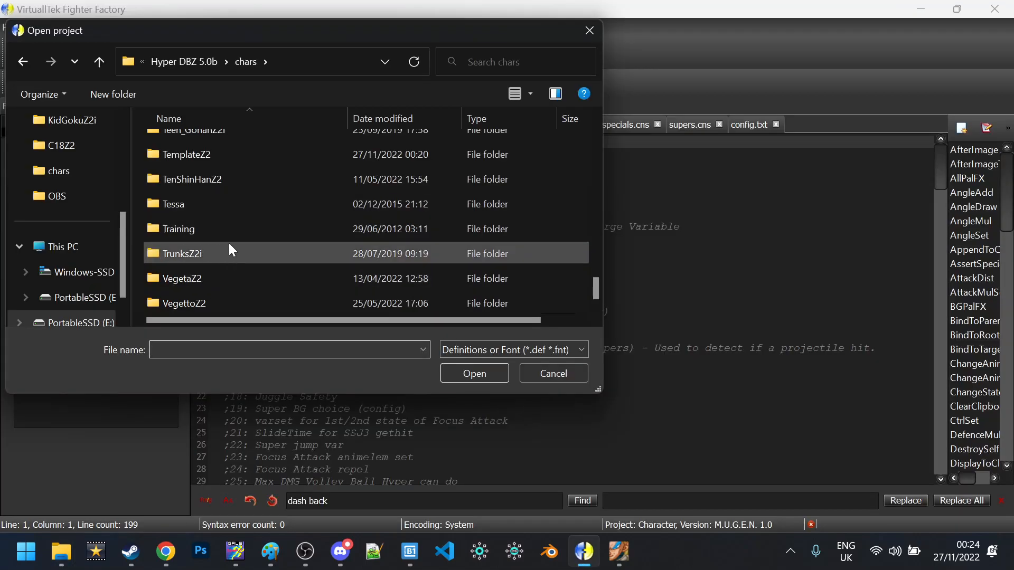
scroll(231, 218, "up", 2)
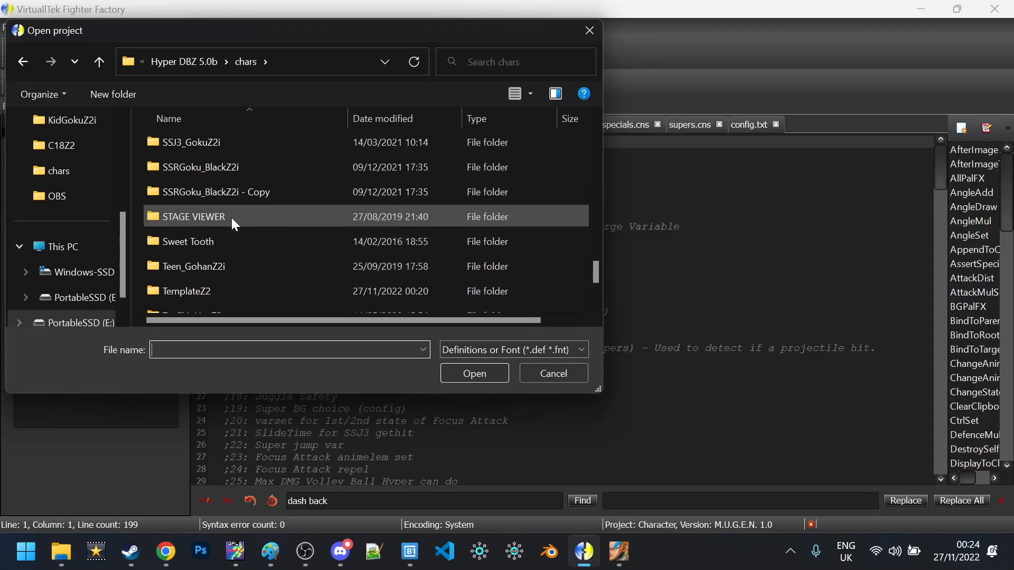
scroll(231, 218, "up", 4)
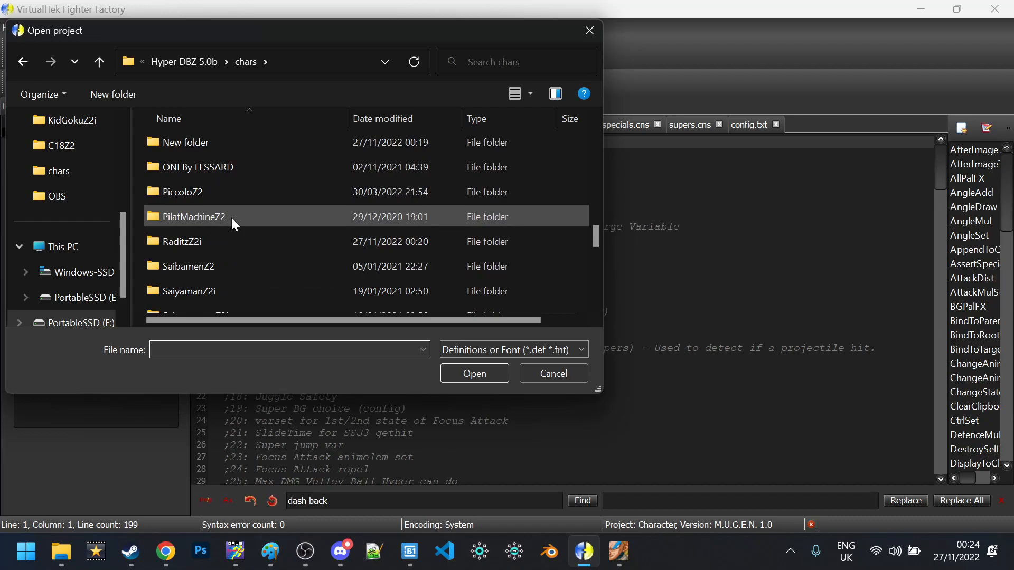
double_click(217, 232)
left_click(211, 222)
double_click(211, 223)
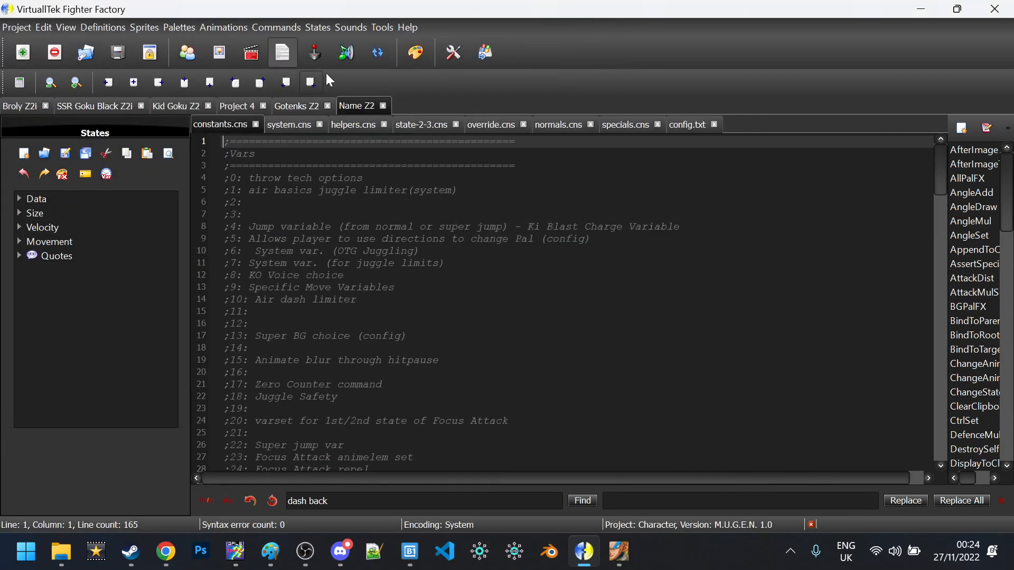
Show the character's sprites and scrub through them with the sprite slider
left_click(220, 53)
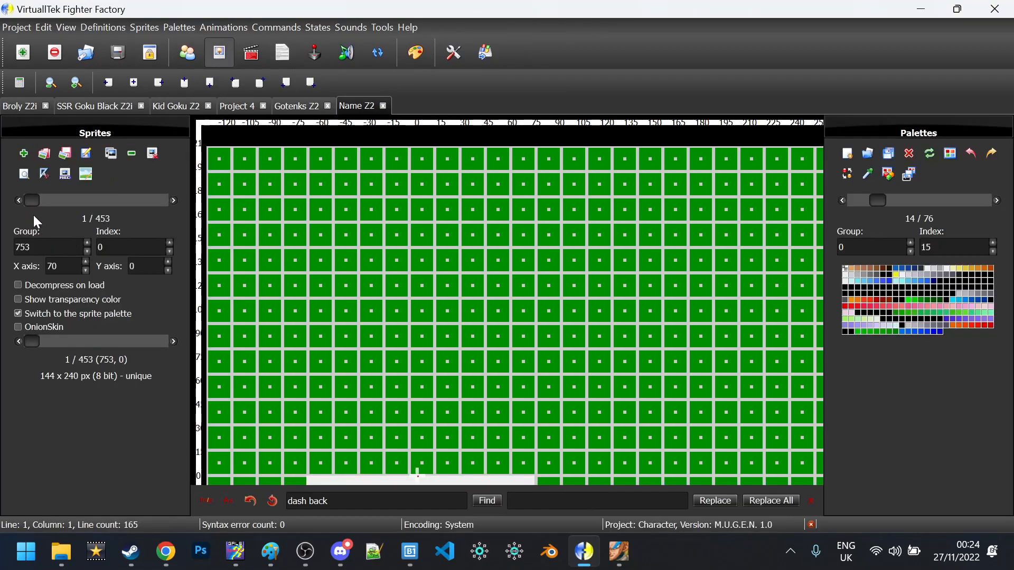
left_click_drag(368, 261, 389, 30)
left_click_drag(35, 197, 237, 212)
left_click_drag(166, 209, 3, 202)
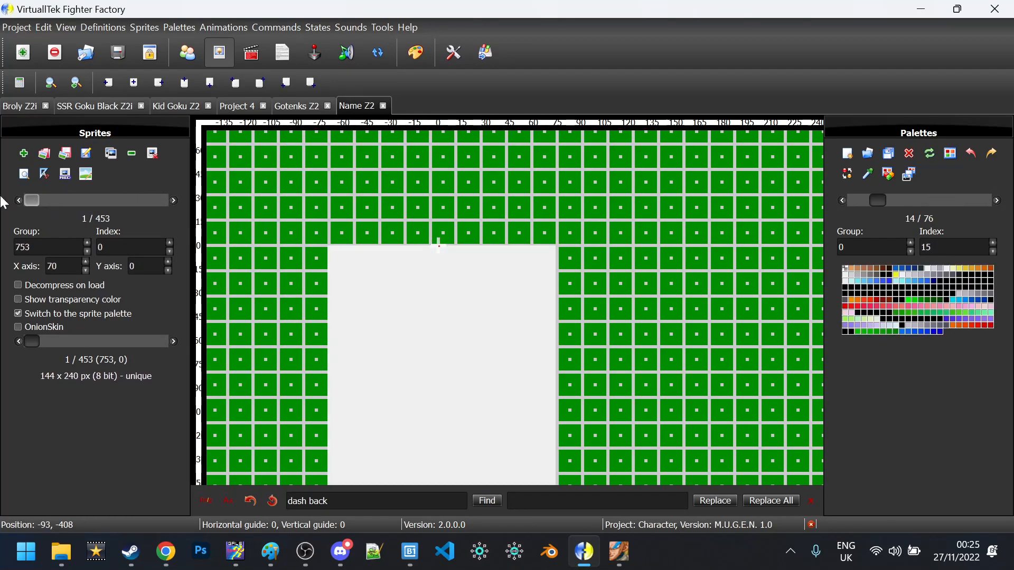
key("alt+Tab")
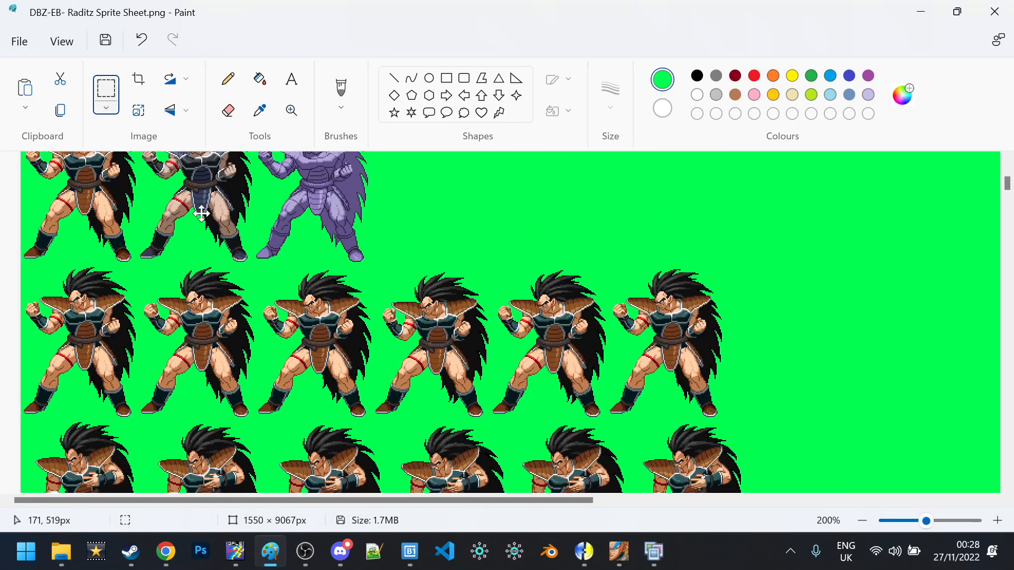
Select the whole Raditz sheet and flip it horizontally, then review the result
key("ctrl+v")
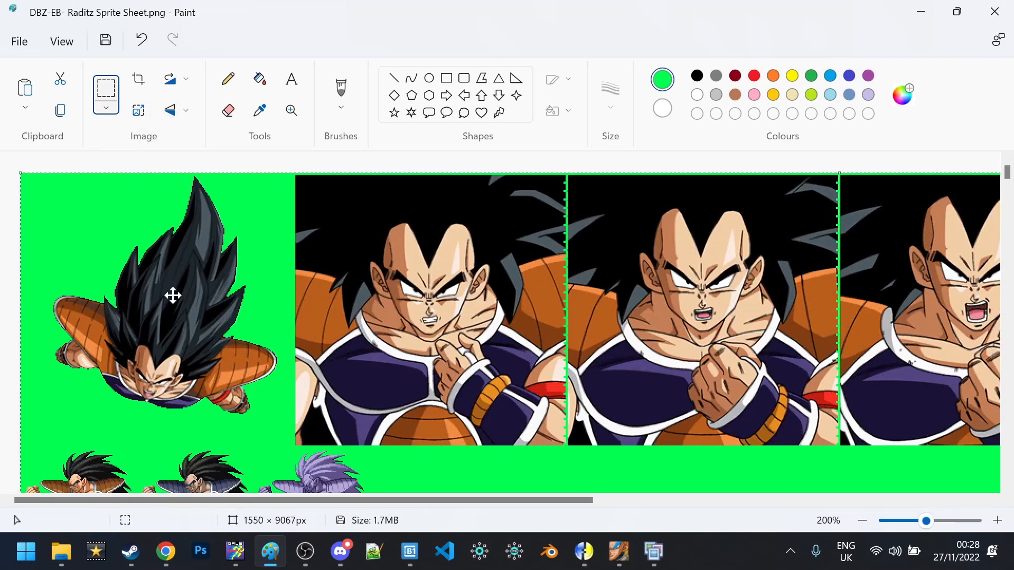
left_click(171, 110)
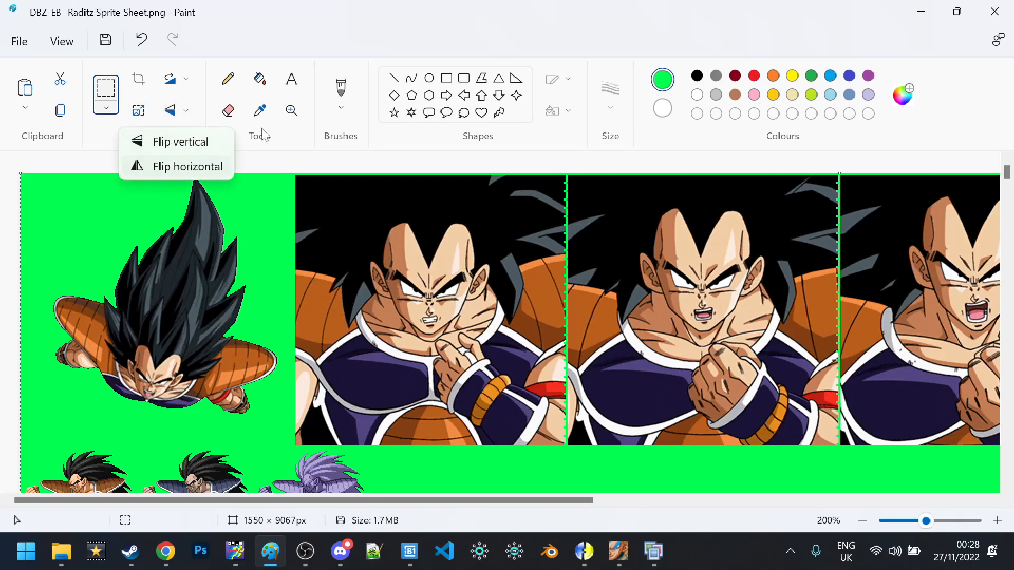
left_click(188, 166)
scroll(277, 244, "down", 8)
scroll(276, 244, "up", 5)
scroll(749, 261, "down", 15)
scroll(749, 263, "down", 3)
scroll(745, 267, "up", 20)
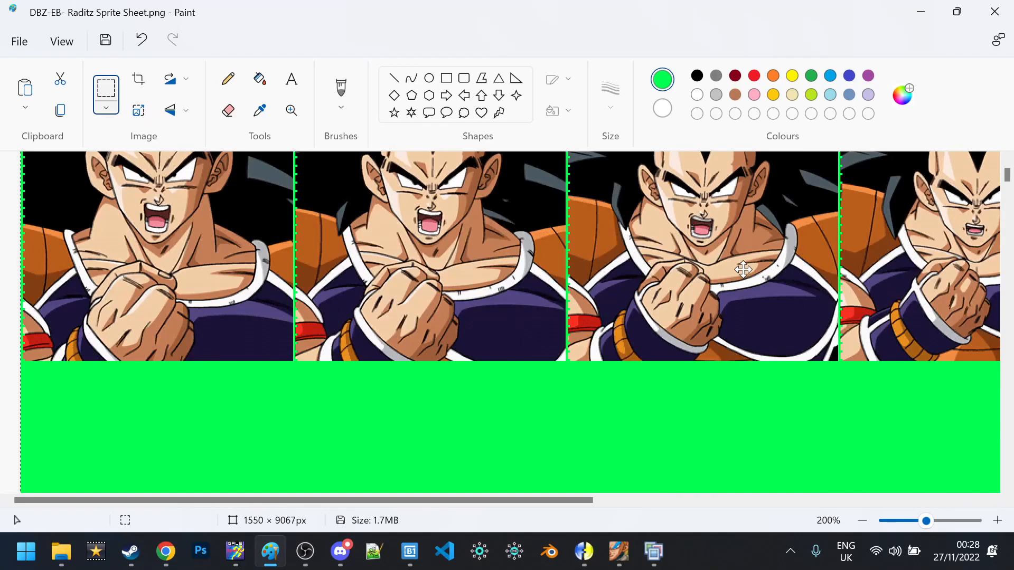
scroll(742, 269, "up", 1)
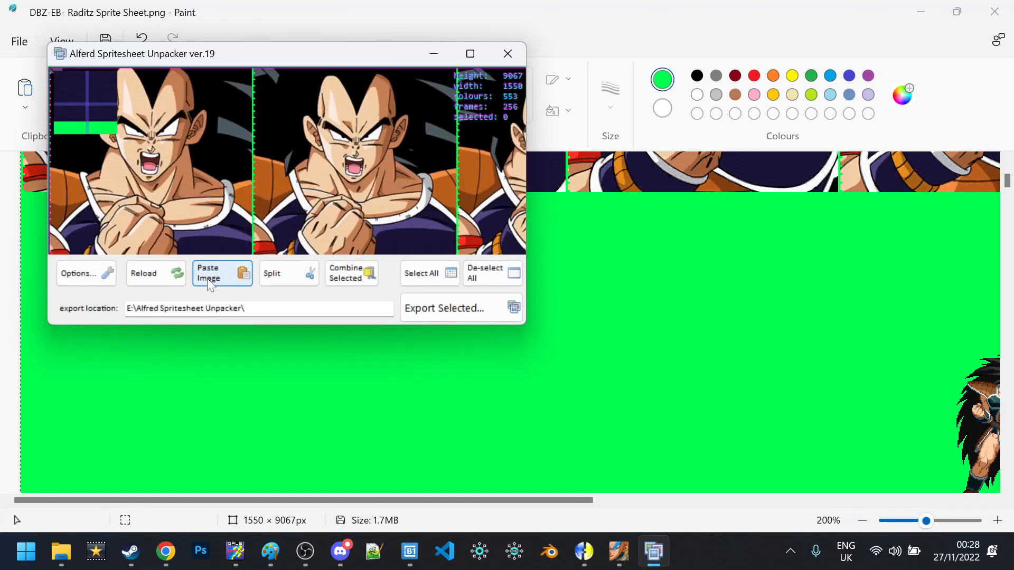
Paste the Raditz sheet into the unpacker, split it into frames and browse them
left_click(207, 278)
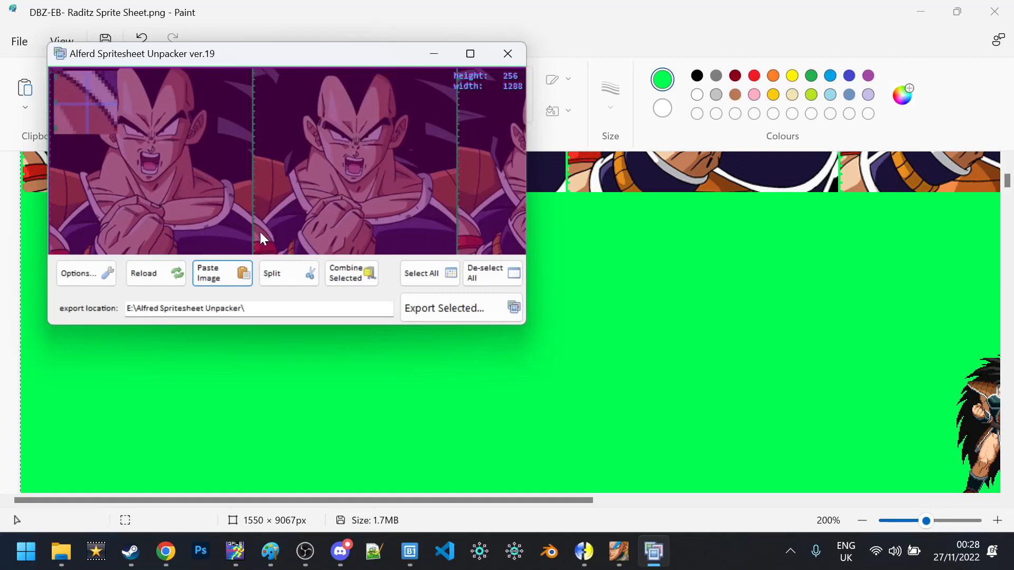
left_click_drag(309, 181, 118, 83)
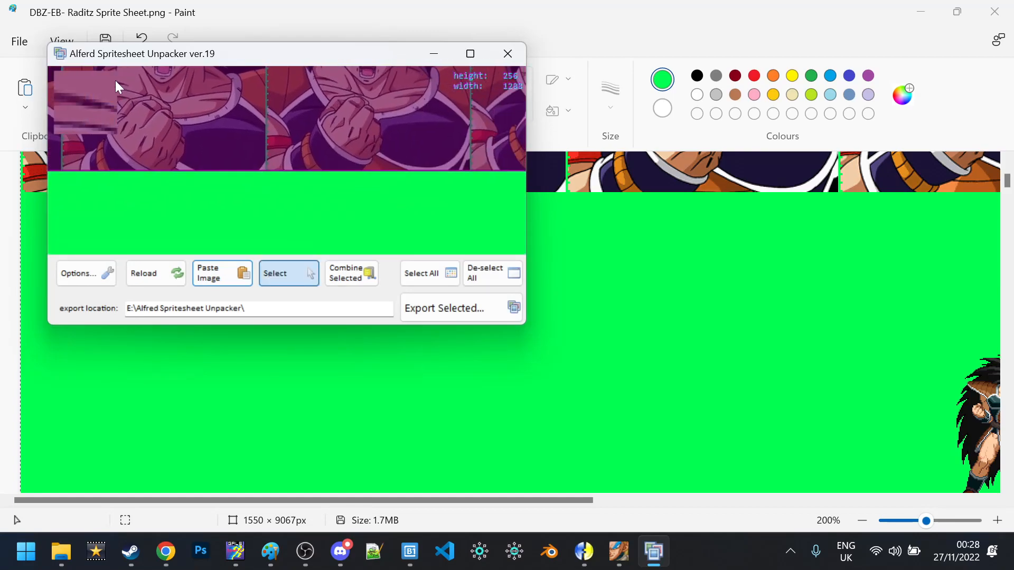
left_click_drag(350, 182, 44, 180)
left_click_drag(334, 197, 18, 183)
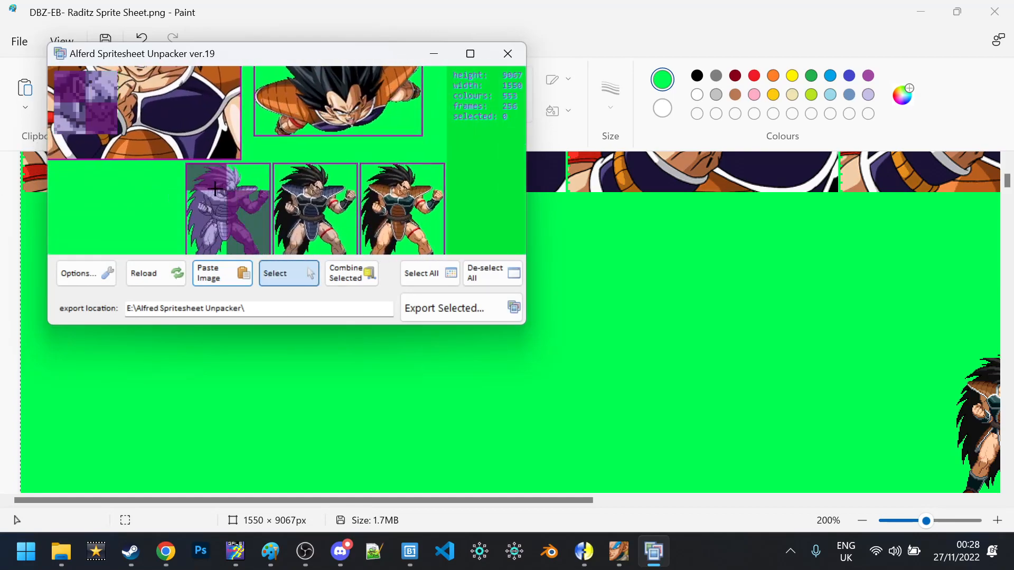
left_click_drag(477, 214, 458, 108)
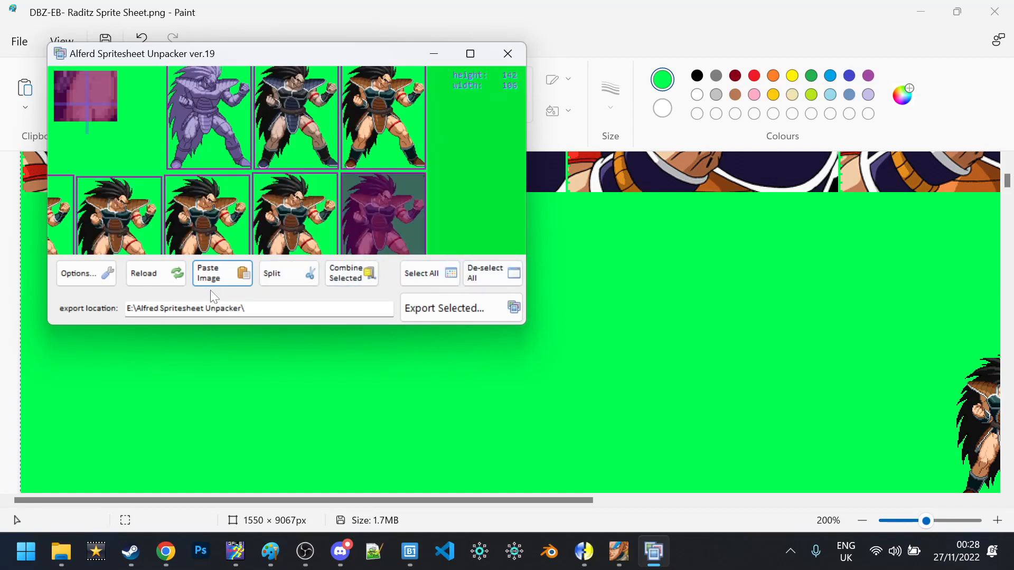
Enable Prompt for Export Folder and Open Folder Exported to in Options, then update
left_click(93, 273)
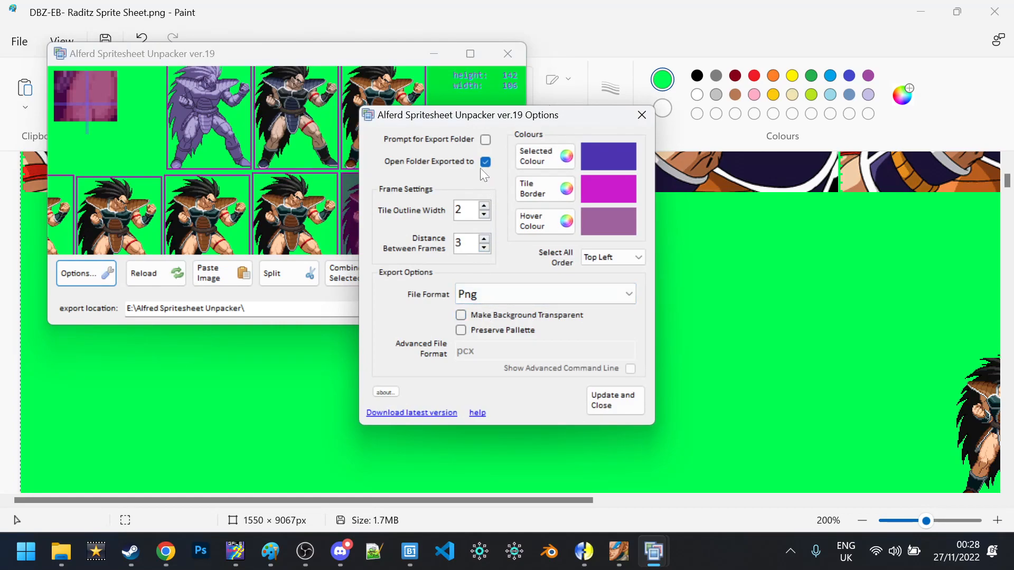
left_click(485, 163)
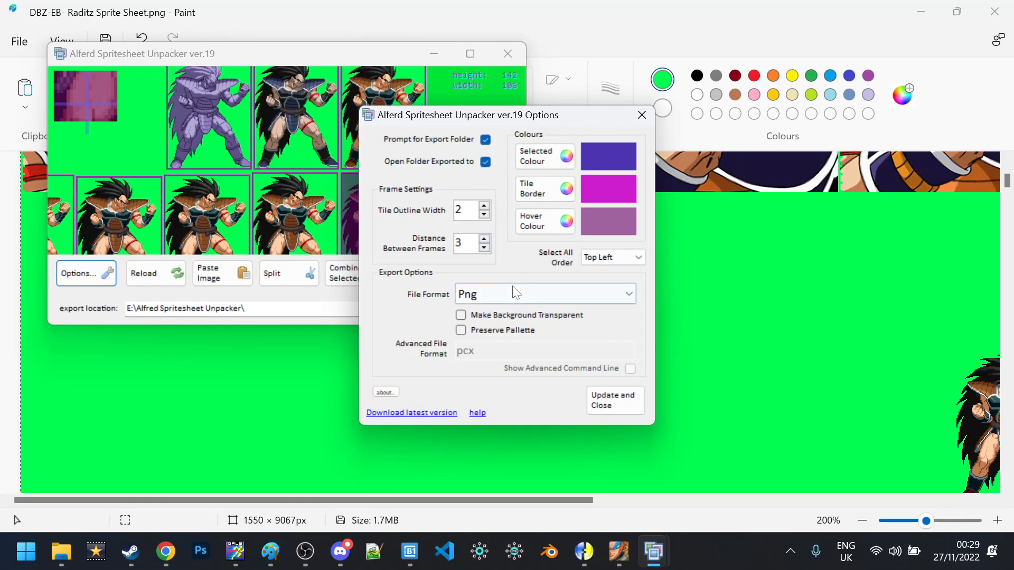
left_click(603, 398)
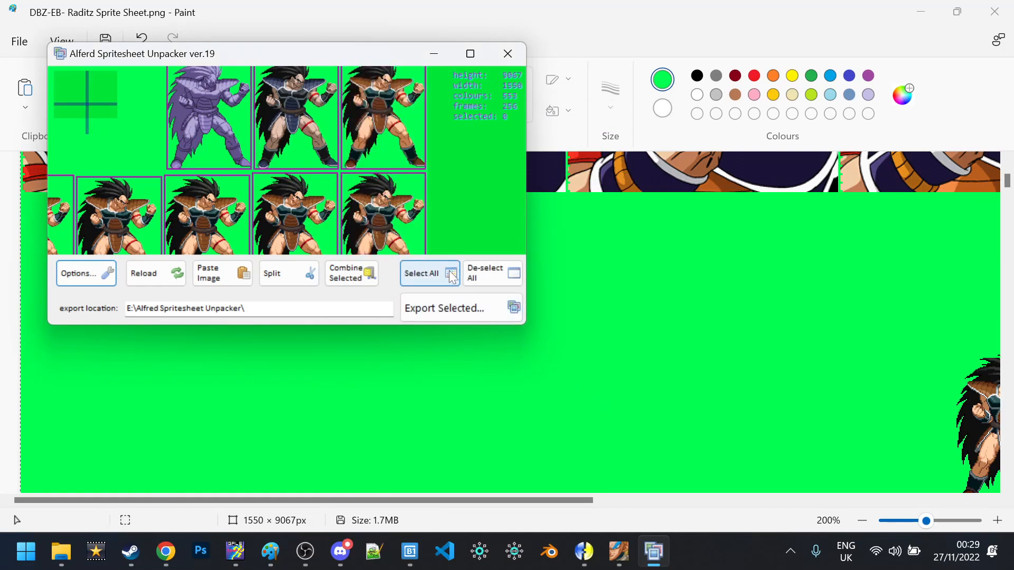
Select all 256 sprite frames and export them as PNGs into a new 'Raditz EB Frames' folder
left_click(449, 278)
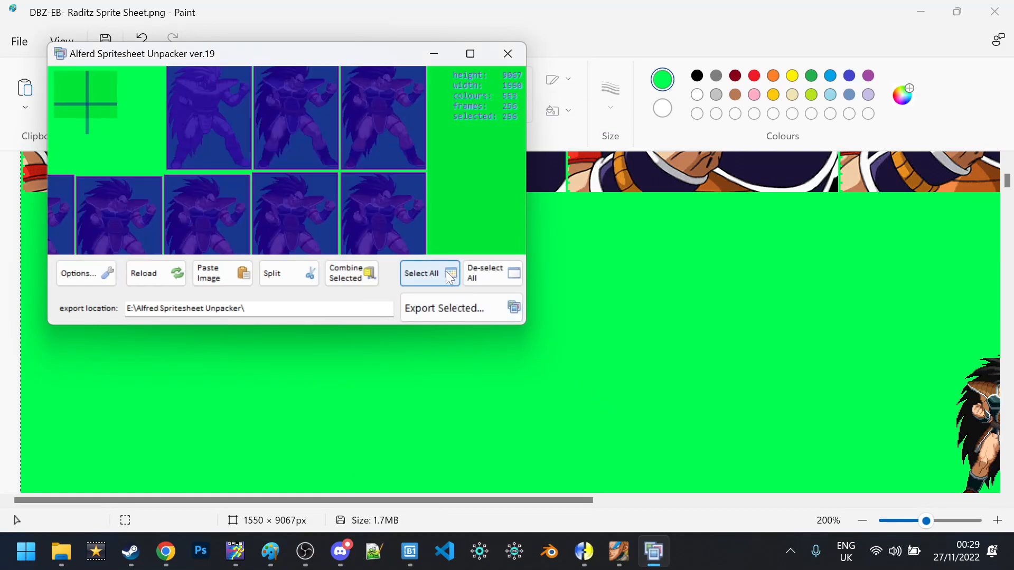
left_click(427, 308)
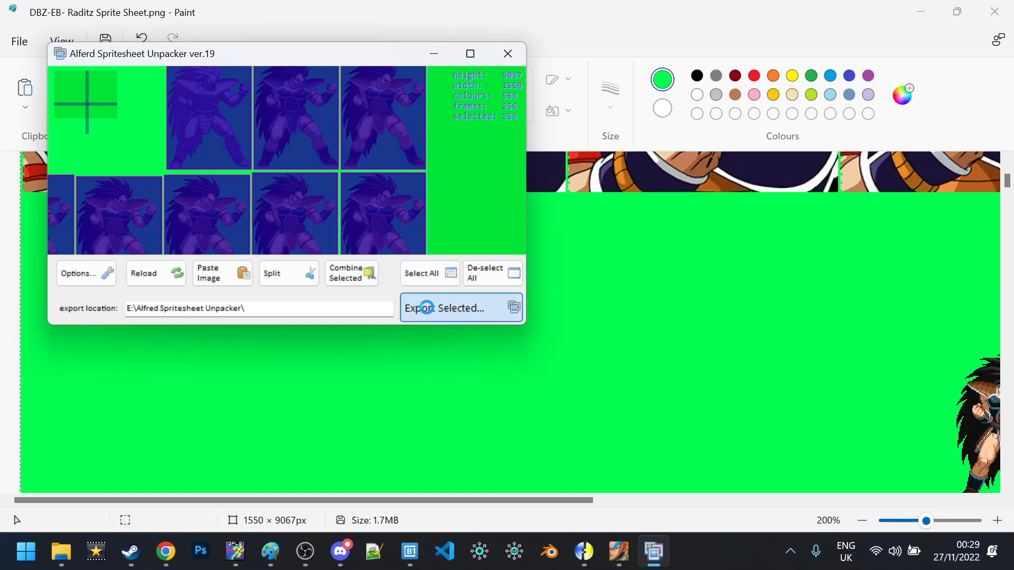
key("Caps_Lock")
type("R")
key("Caps_Lock")
type("adit")
key("Caps_Lock")
key("Caps_Lock")
type("z")
key("Caps_Lock")
type("EV")
type("B F")
key("Caps_Lock")
type("rames")
key("Escape")
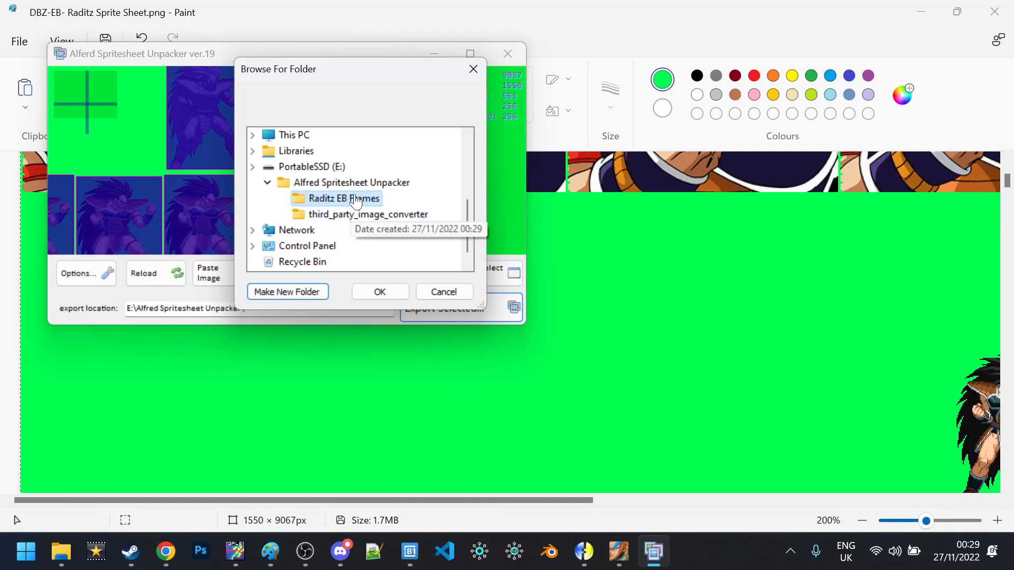
left_click(381, 291)
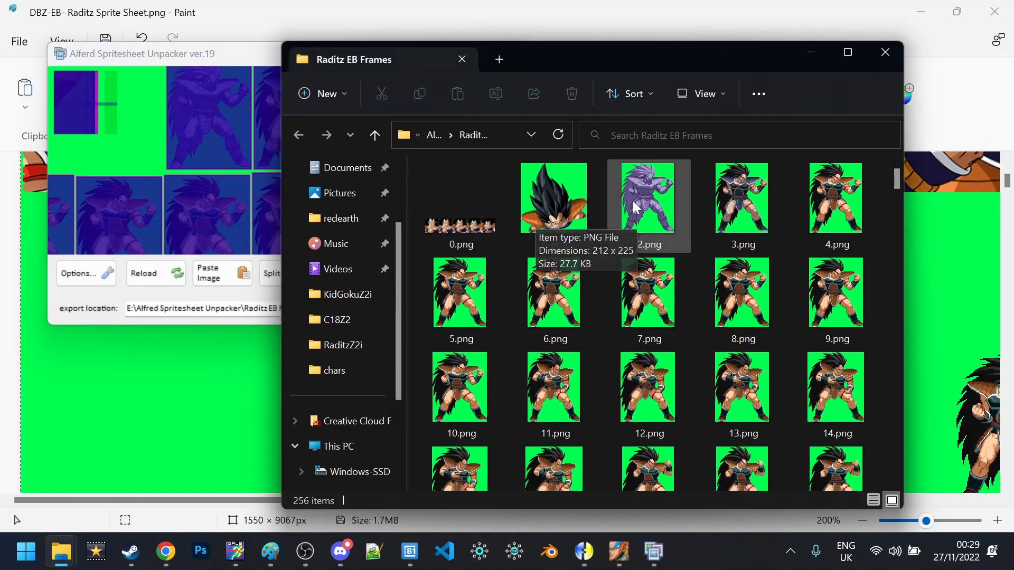
Scroll through the exported PNG frame thumbnails in the Raditz EB Frames folder
scroll(693, 239, "down", 15)
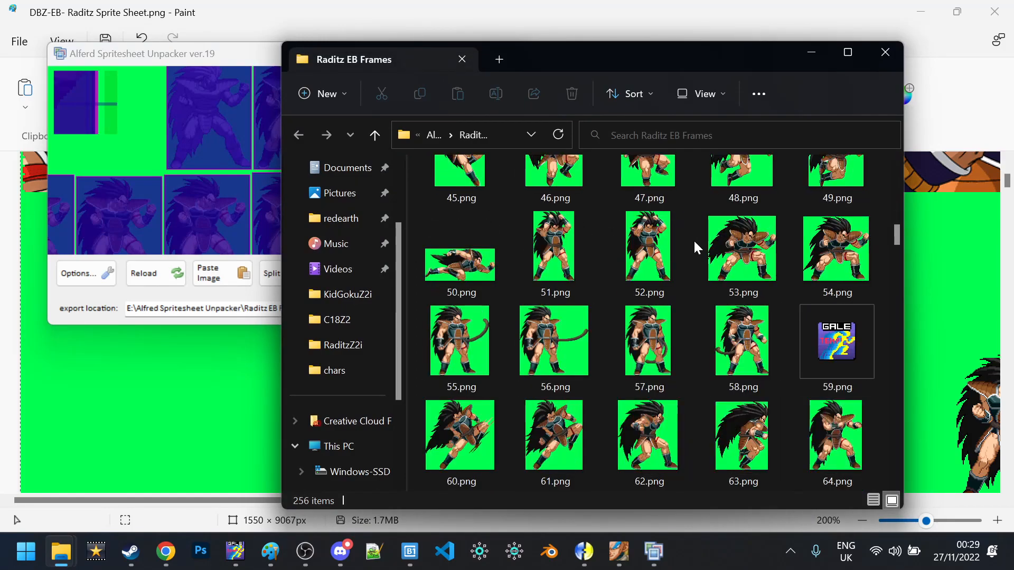
scroll(693, 239, "up", 15)
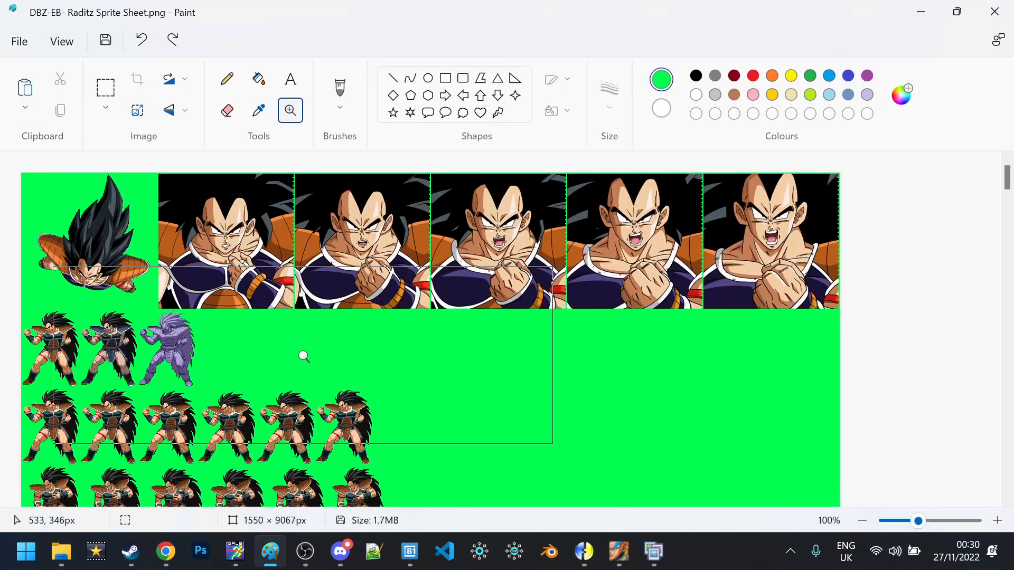
scroll(301, 355, "down", 5)
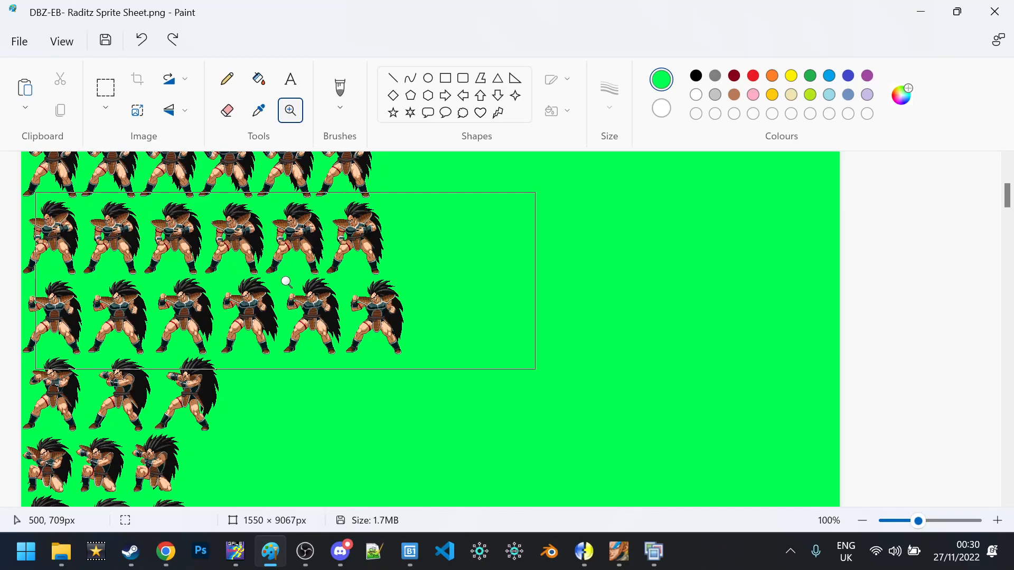
Back in the Name Z2 project, duplicate the first sprite (454 total) and open the advanced palette editor
mouse_move(587, 556)
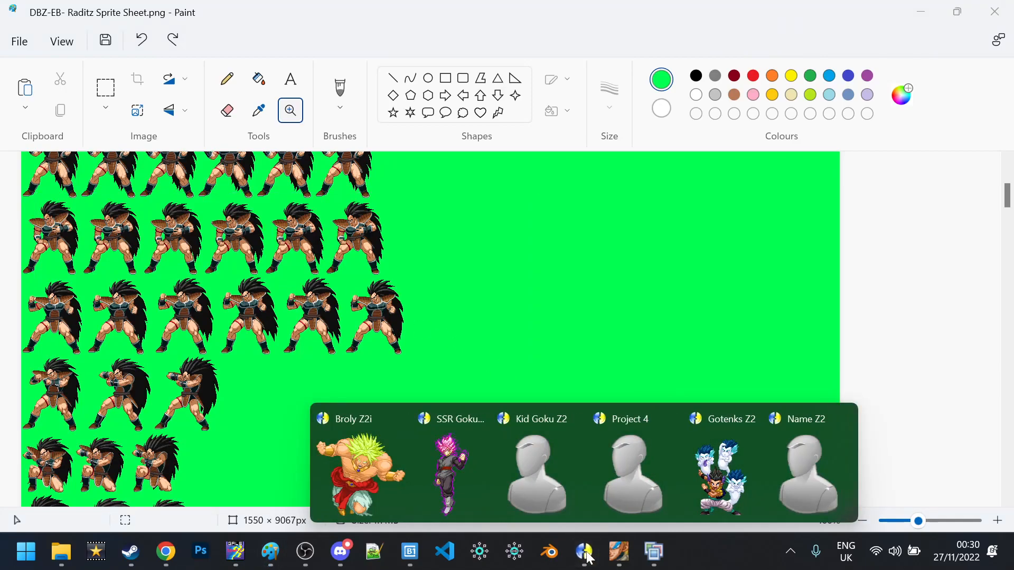
left_click(793, 467)
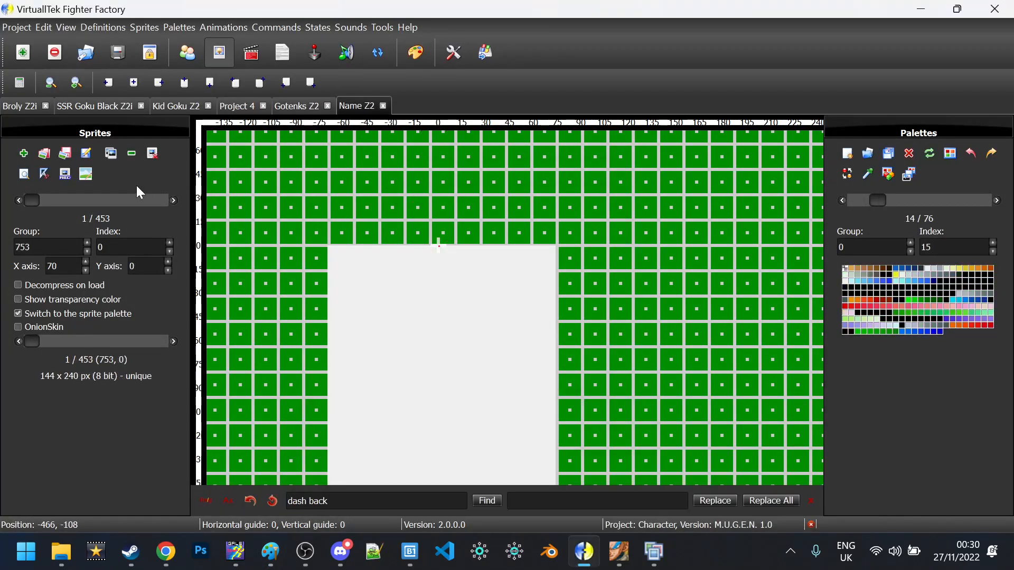
left_click(109, 154)
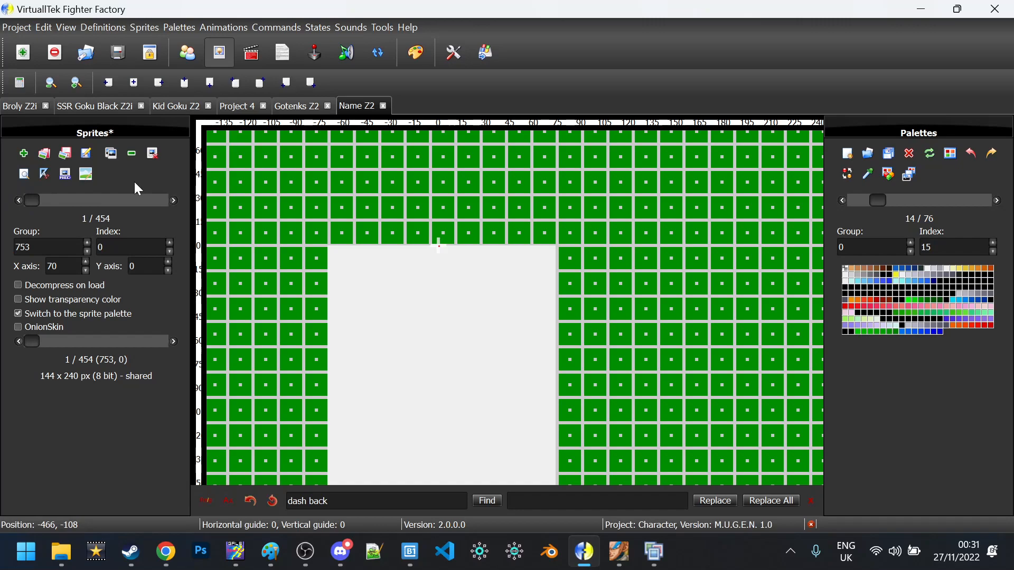
key("F11")
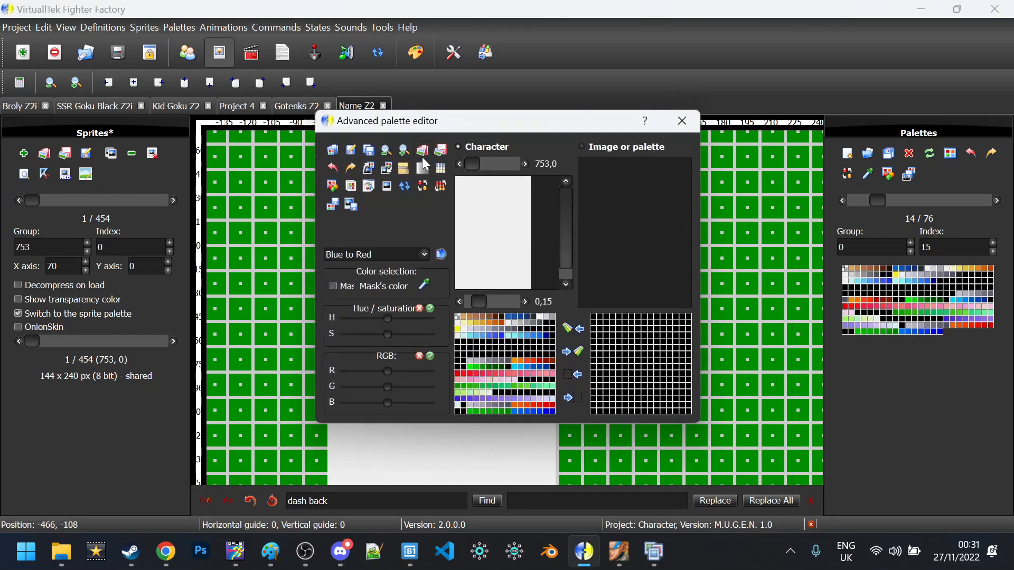
Load 4.png into the palette editor and set its bright green background as the mask colour
left_click(429, 153)
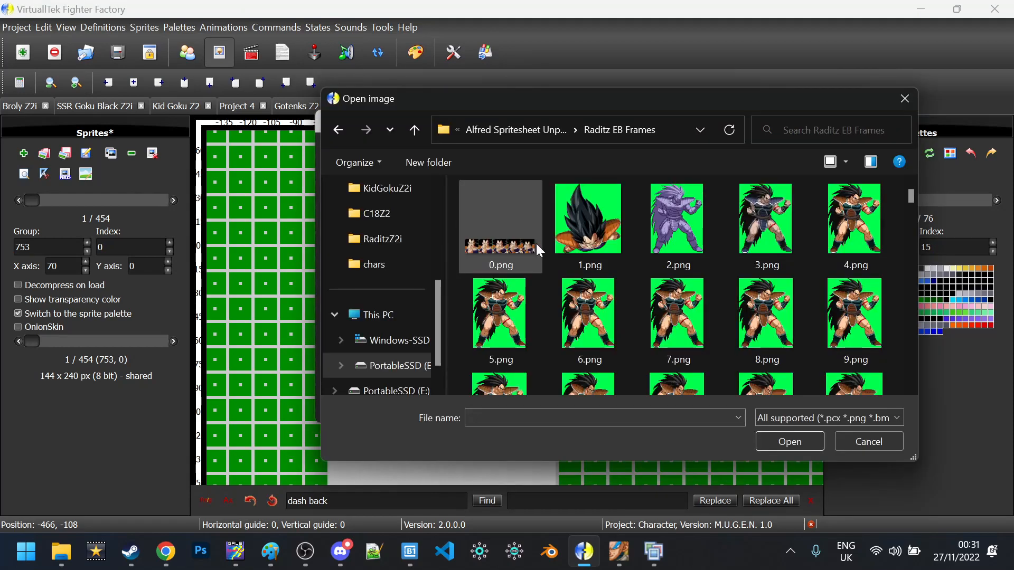
double_click(847, 236)
left_click(430, 286)
left_click(406, 151)
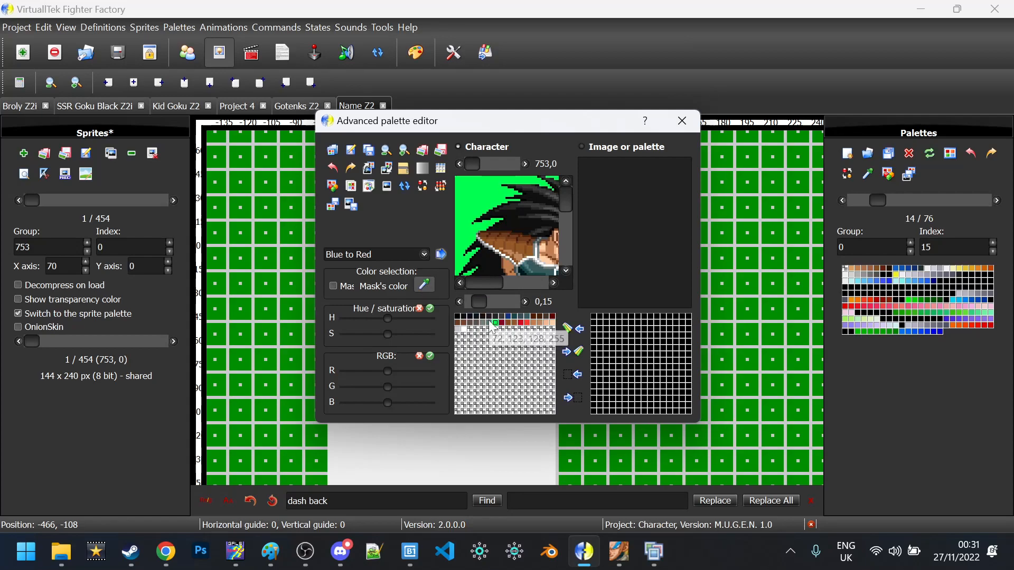
left_click(460, 322)
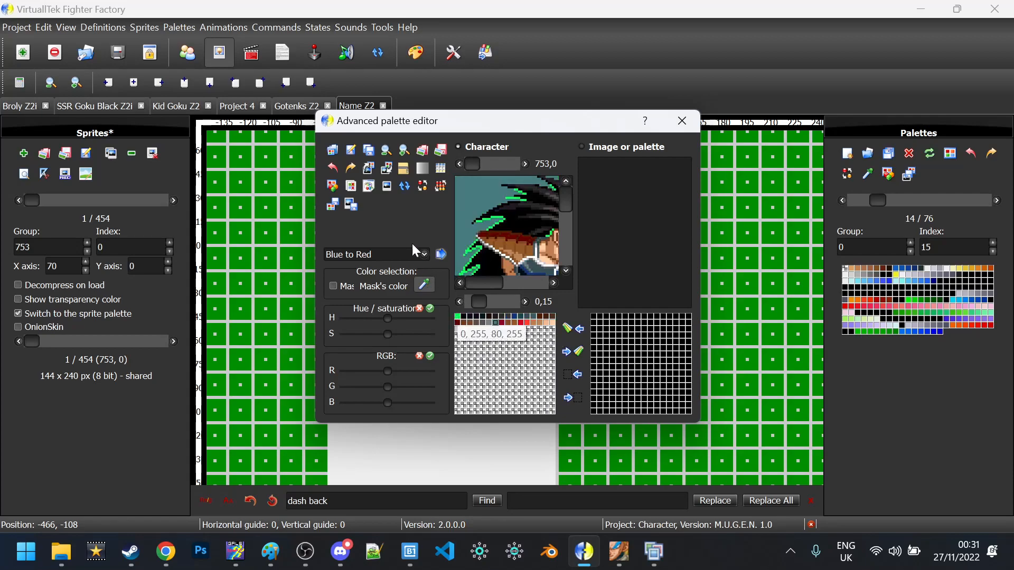
Select all 256 frames for palette insertion and paste backup copies into a new 'backup' folder
left_click(388, 167)
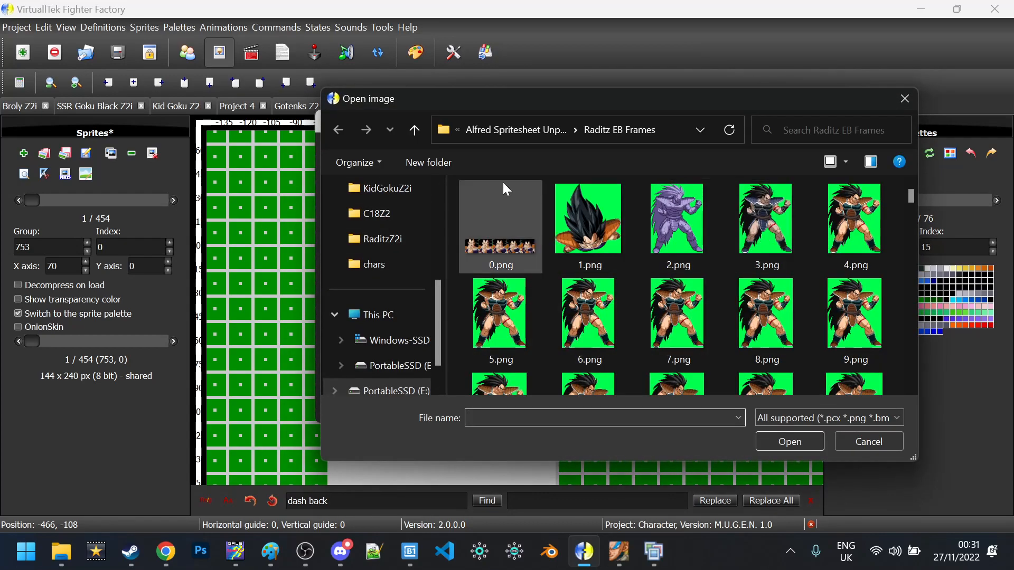
left_click(496, 205)
key("ctrl+a")
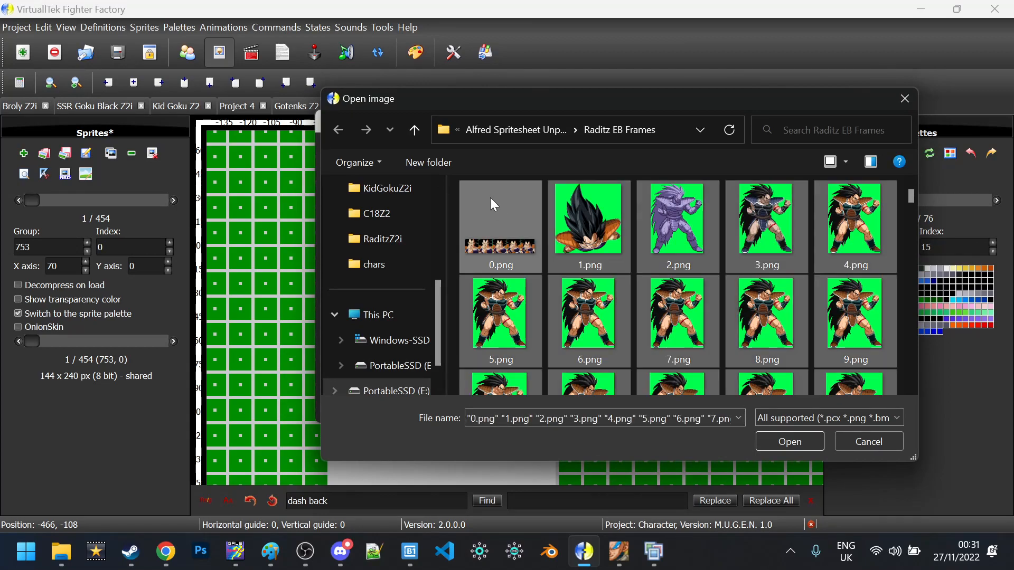
left_click(433, 164)
type("backu")
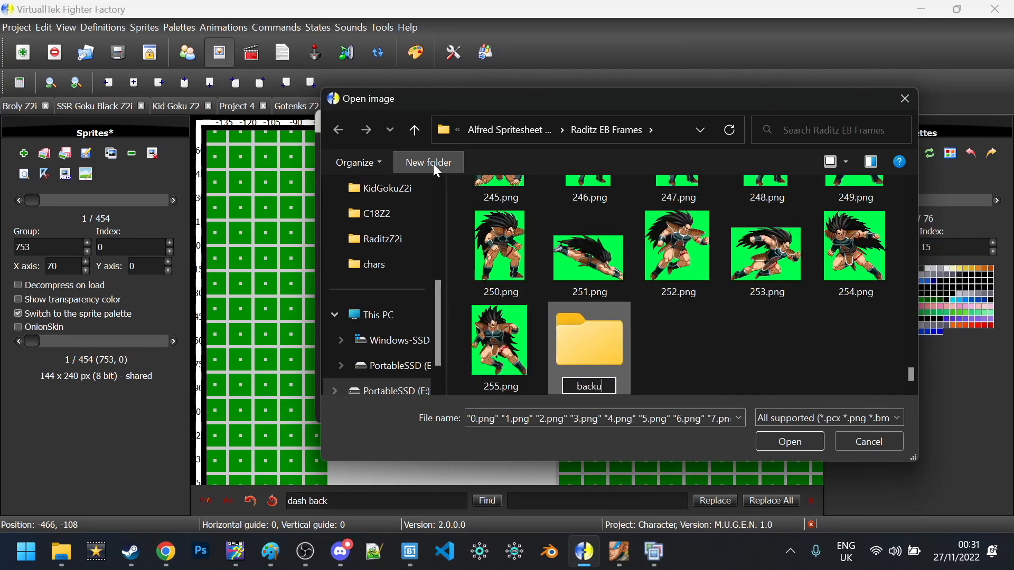
key("BackSpace")
key("BackSpace")
type("kup")
key("Return")
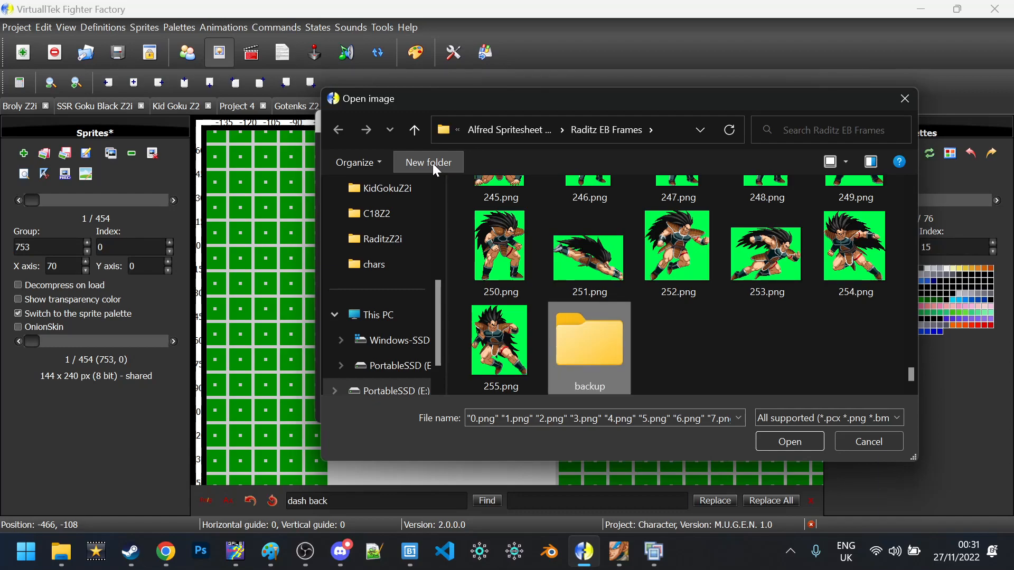
double_click(601, 340)
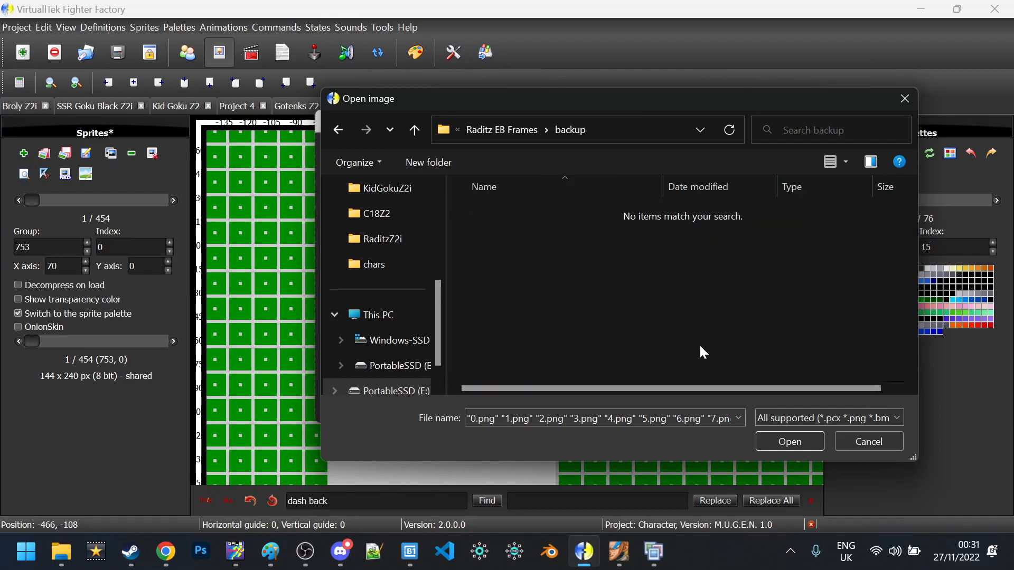
key("ctrl+v")
Return to Raditz EB Frames, confirm the selected frames, and close the palette editor
left_click(518, 133)
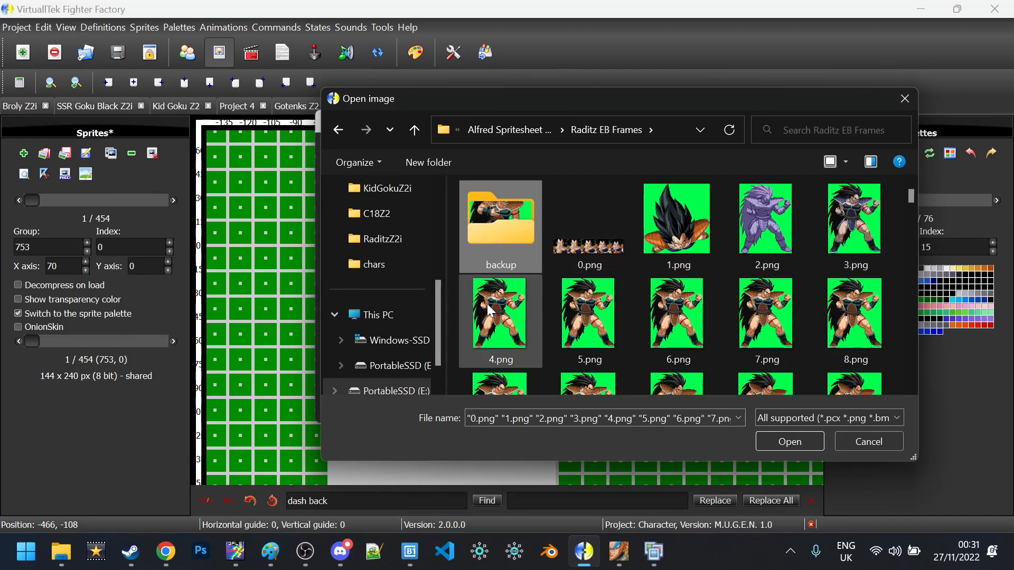
key("Escape")
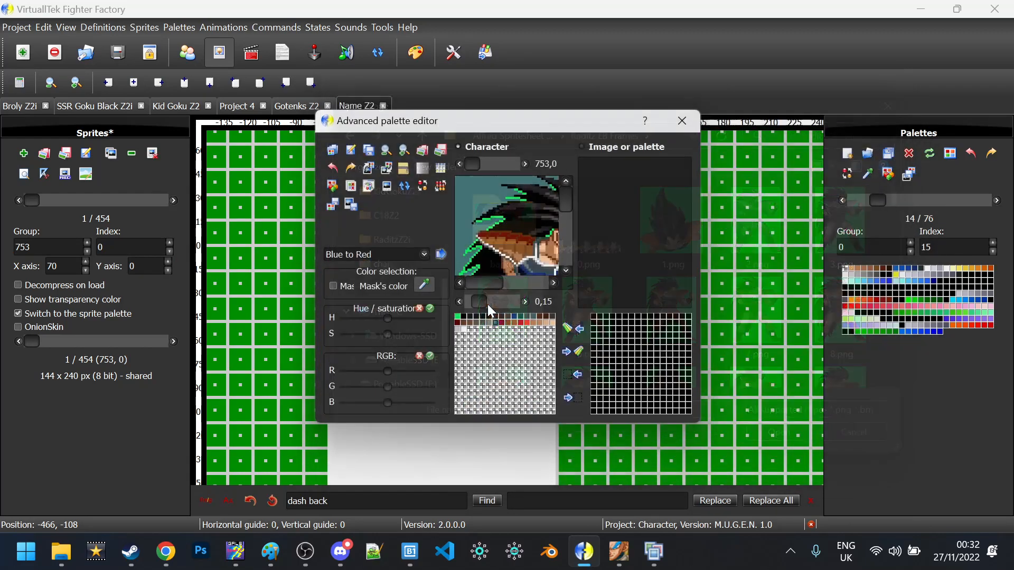
key("Escape")
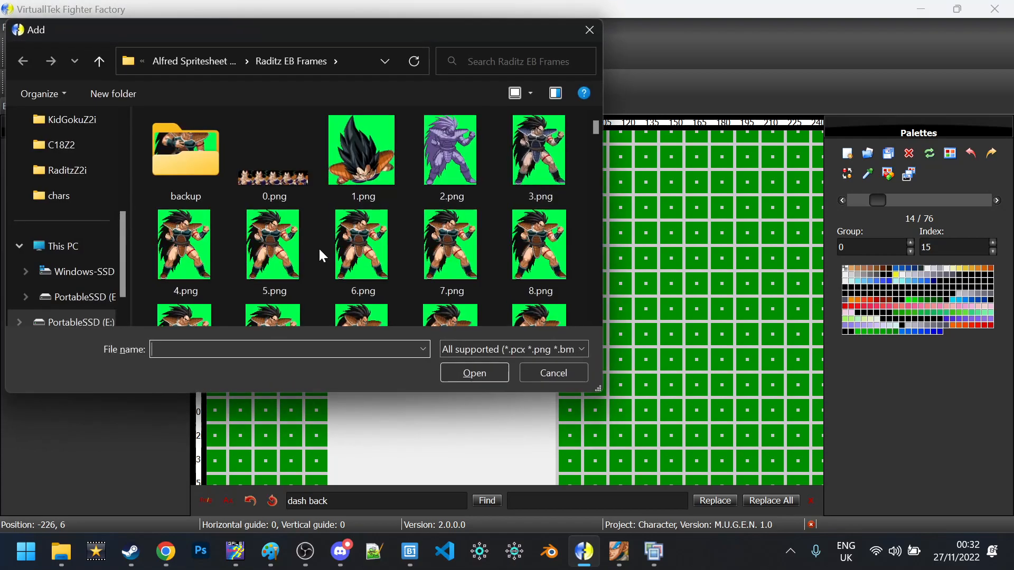
Add 4.png as a sprite with a bottom-centre axis, cropping the image before the axis
double_click(219, 240)
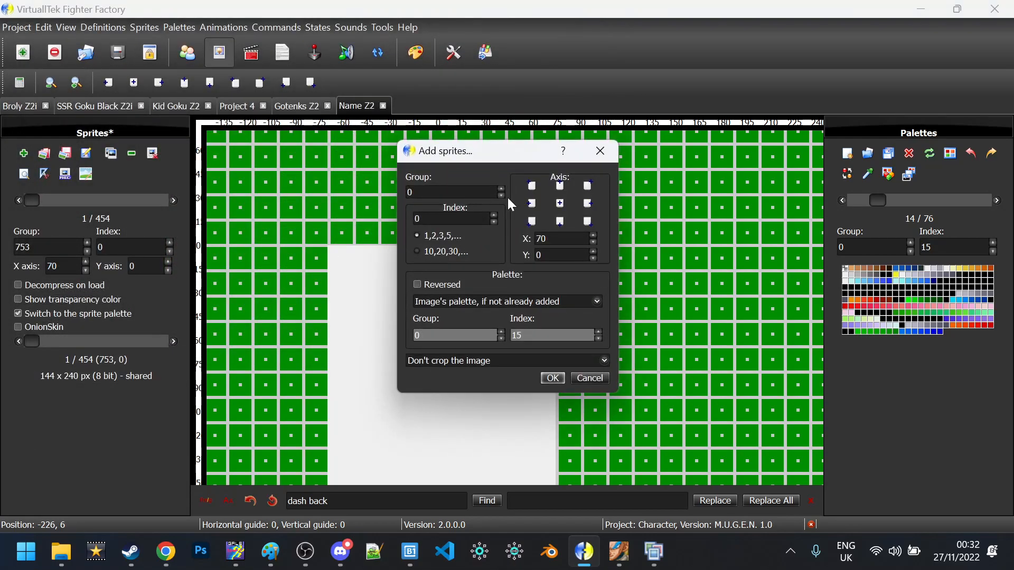
left_click(562, 226)
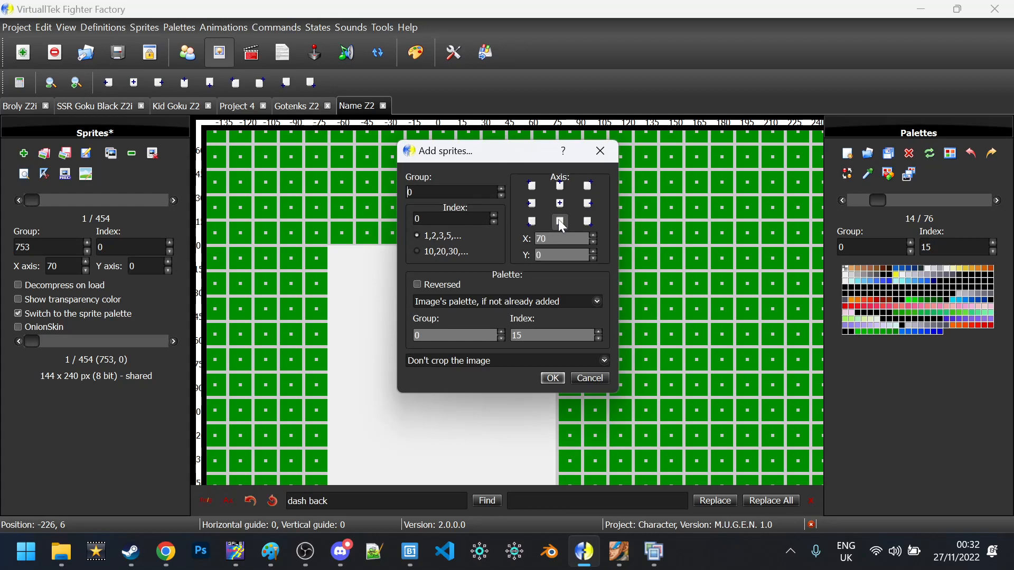
left_click(472, 362)
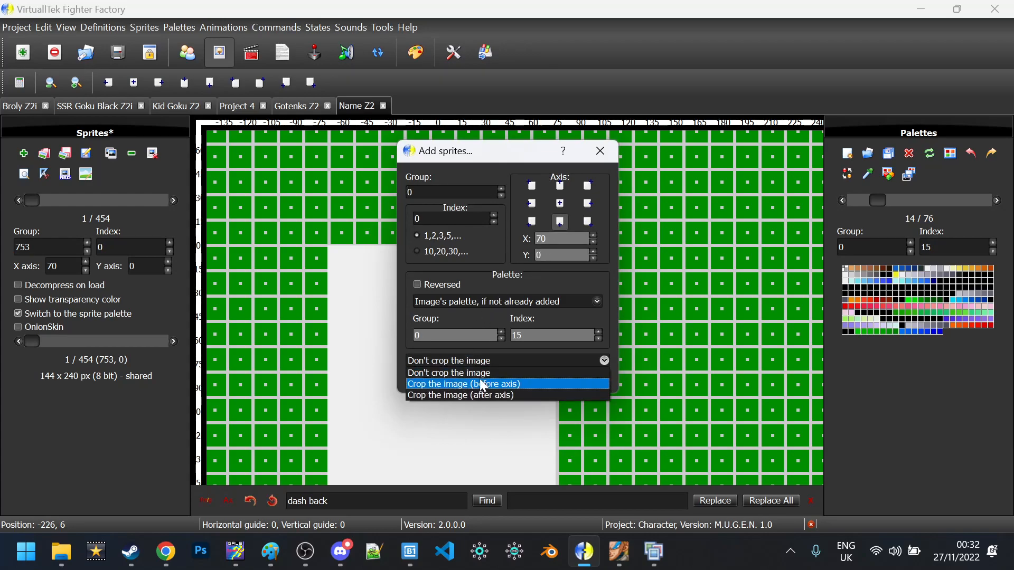
left_click(483, 385)
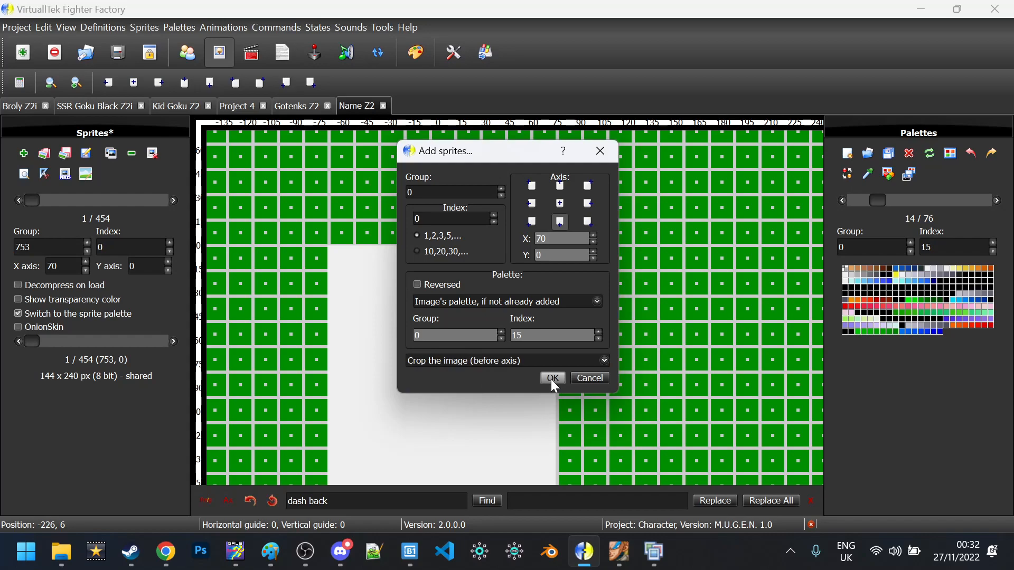
left_click(551, 378)
scroll(549, 378, "up", 2)
left_click_drag(509, 362, 559, 566)
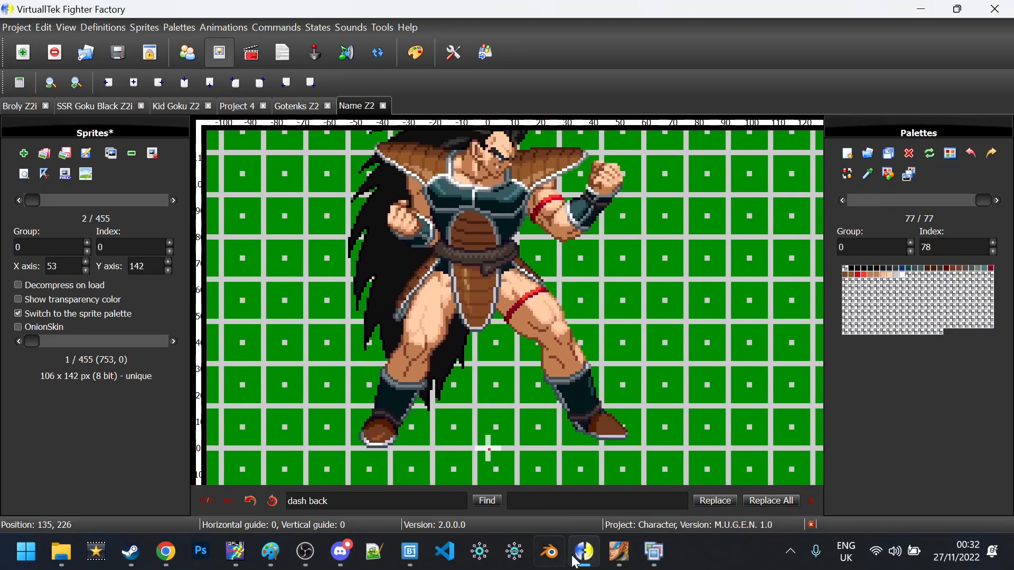
scroll(617, 400, "down", 1)
scroll(617, 394, "up", 3)
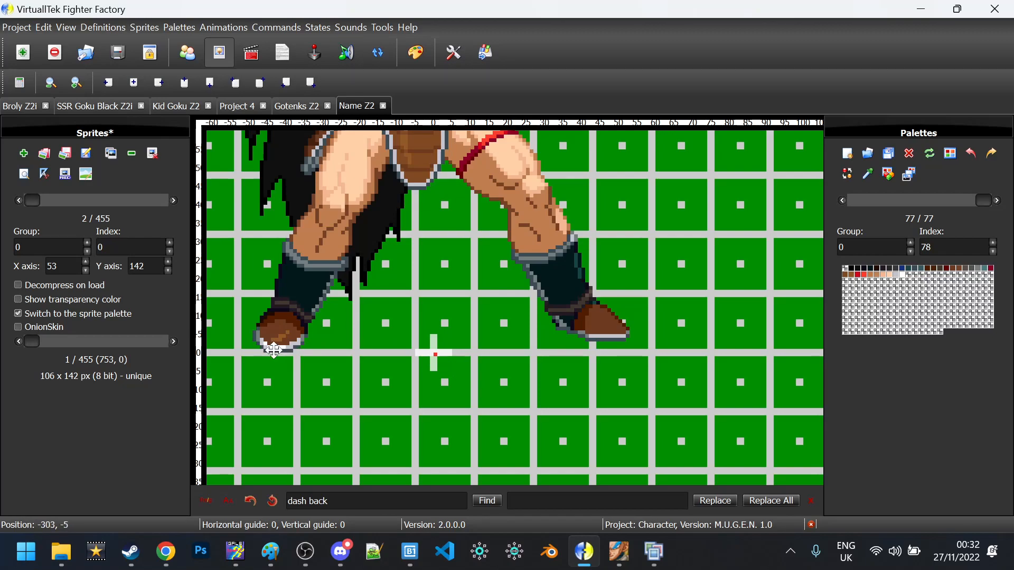
Lower the new sprite's Y axis from 142 to 139 and save the sprites
left_click(168, 271)
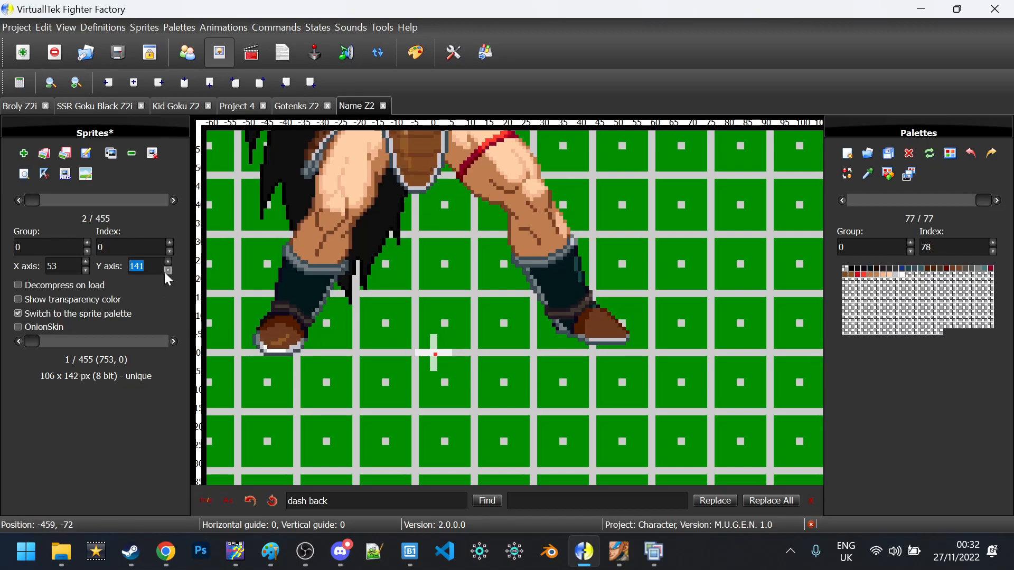
left_click(165, 272)
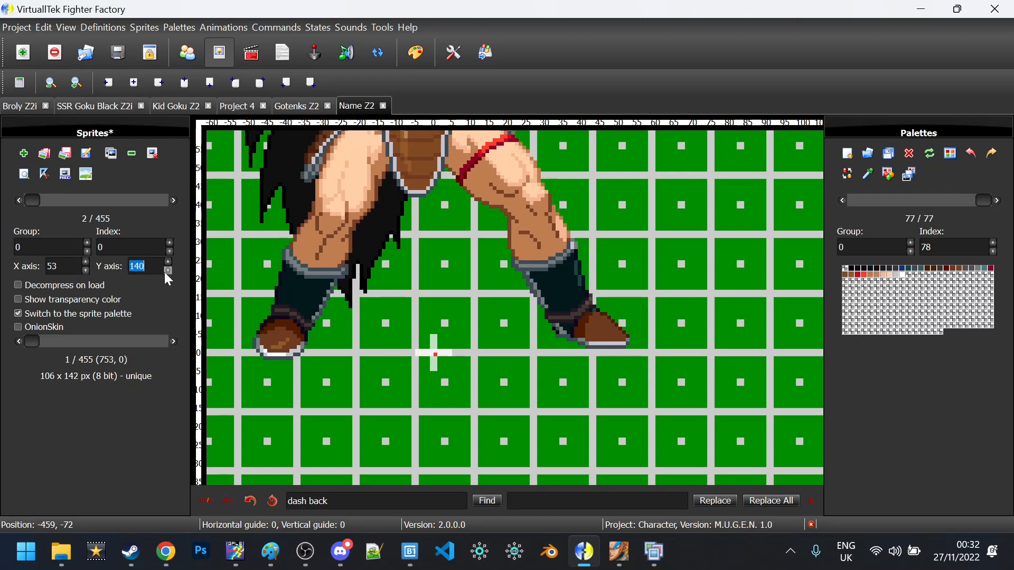
left_click(165, 273)
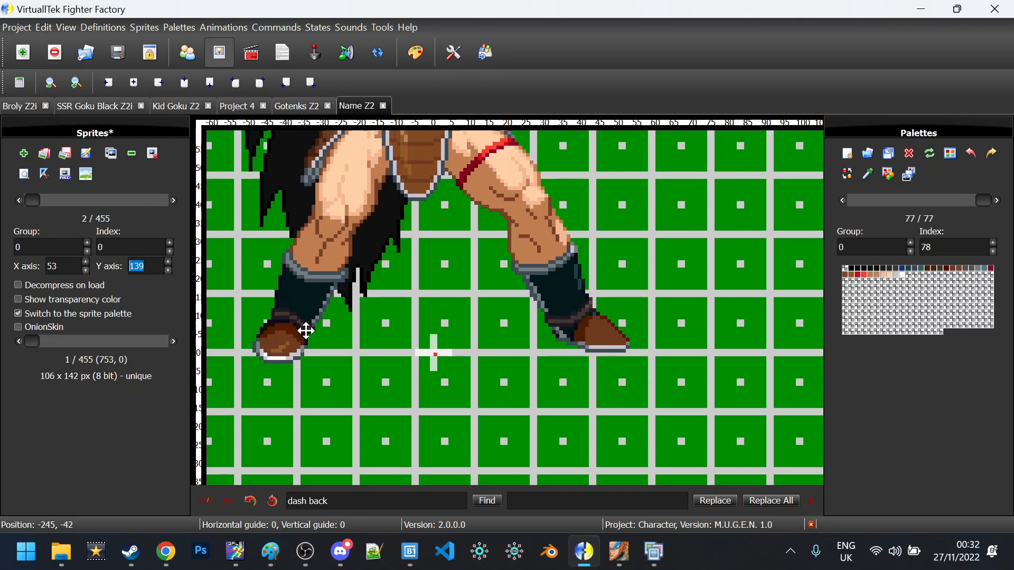
scroll(301, 331, "down", 5)
scroll(275, 313, "up", 2)
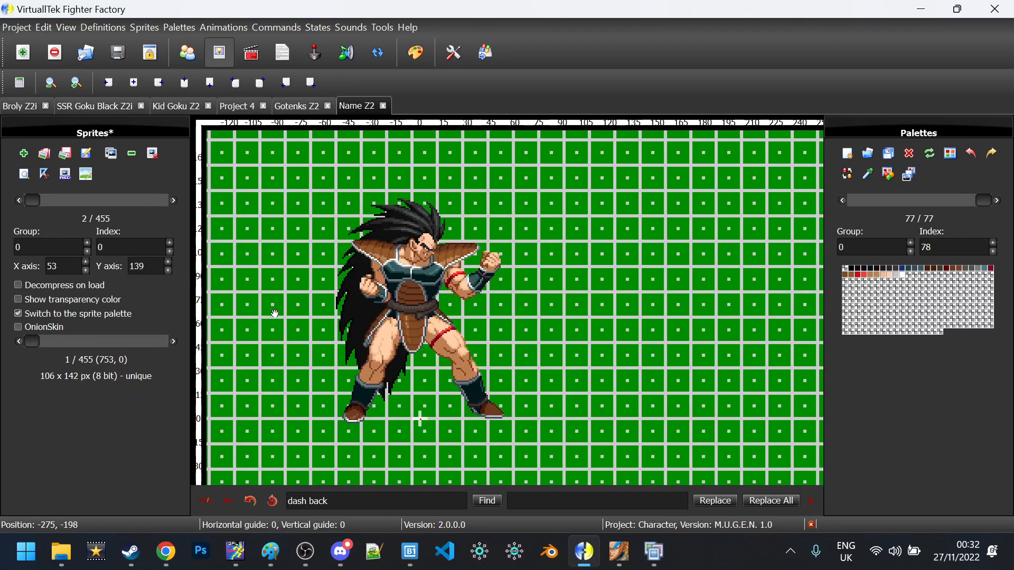
key("ctrl+s")
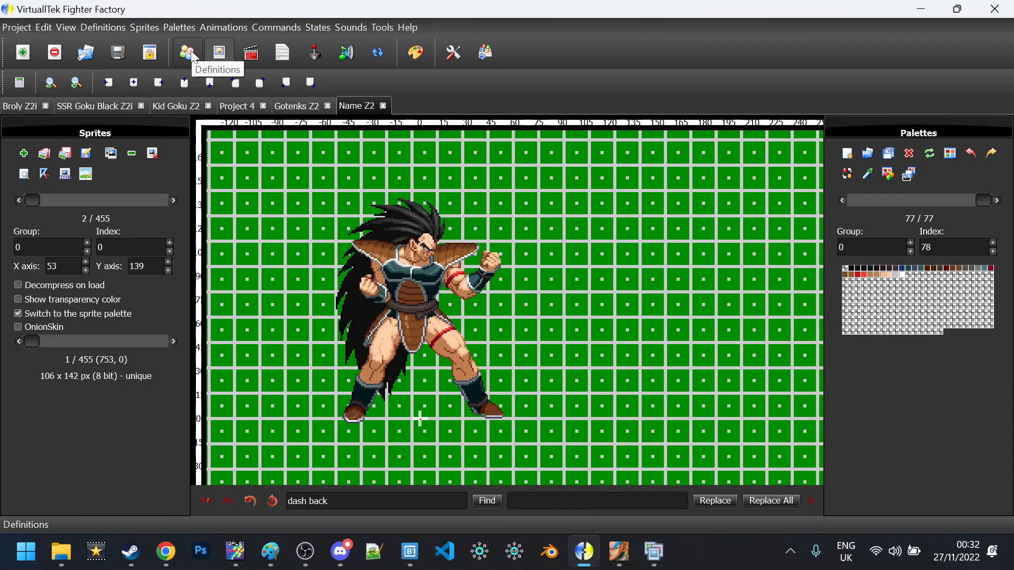
In the definitions file, change the character name on line 7 to 'Raditz Z2i'
left_click(195, 57)
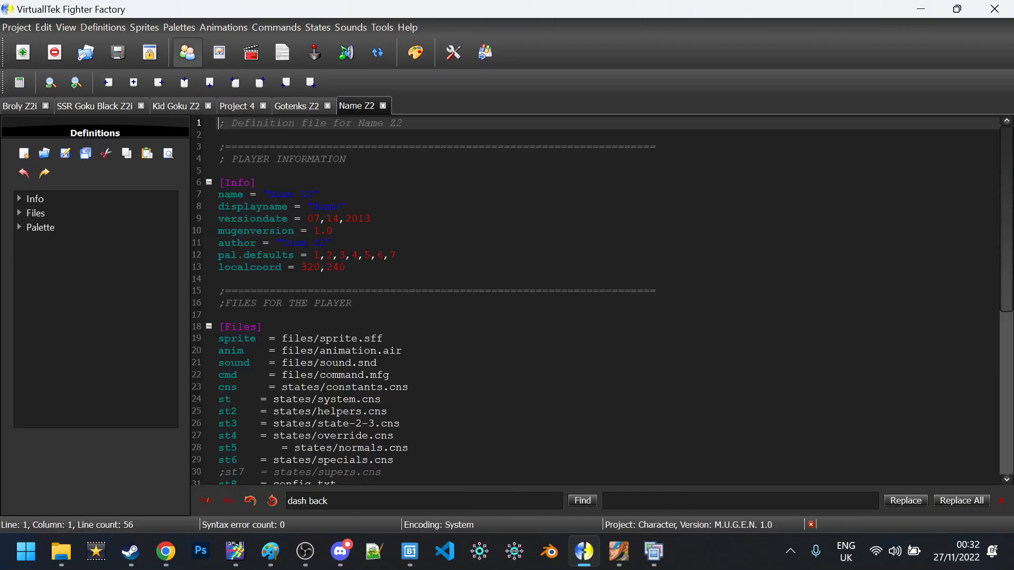
double_click(281, 194)
key("Caps_Lock")
type("R")
key("Caps_Lock")
type("aditz")
key("Up")
key("Down")
key("Down")
key("Up")
key("Right")
key("Right")
key("Right")
type("i")
key("Up")
key("Down")
key("Down")
key("Up")
key("Down")
key("Right")
Set the displayname to 'Raditz' and save the definitions file
key("BackSpace")
key("BackSpace")
key("BackSpace")
key("BackSpace")
key("Caps_Lock")
type("R")
key("Caps_Lock")
type("adi")
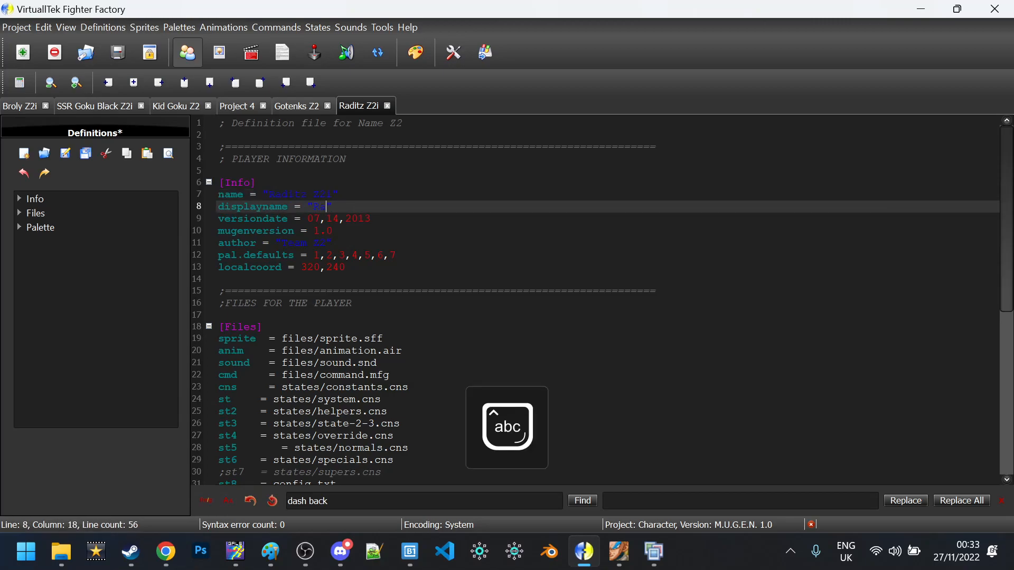
type("tz")
key("Home")
key("Up")
key("Down")
key("Down")
key("Down")
key("Down")
key("Down")
key("Down")
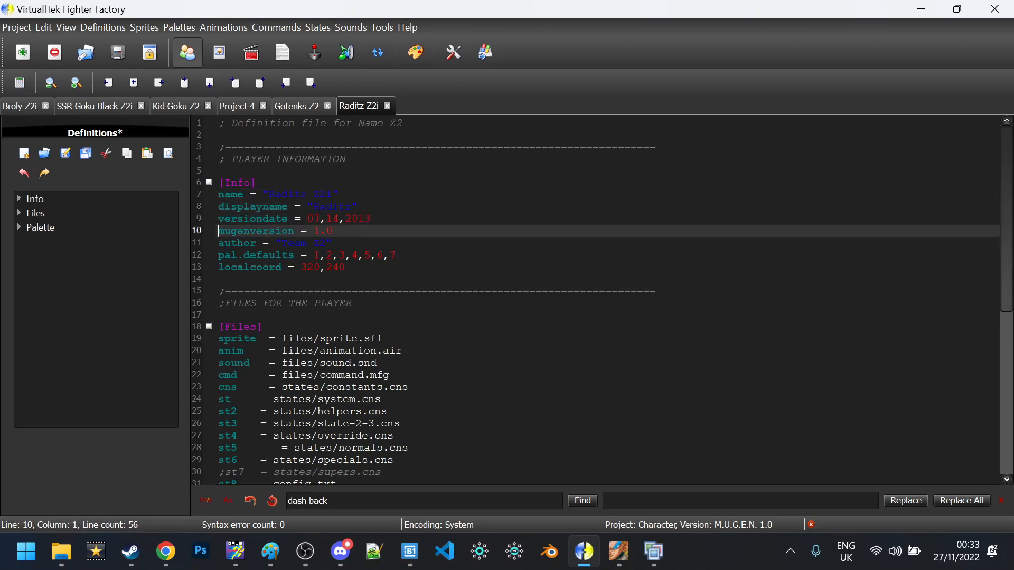
key("ctrl+s")
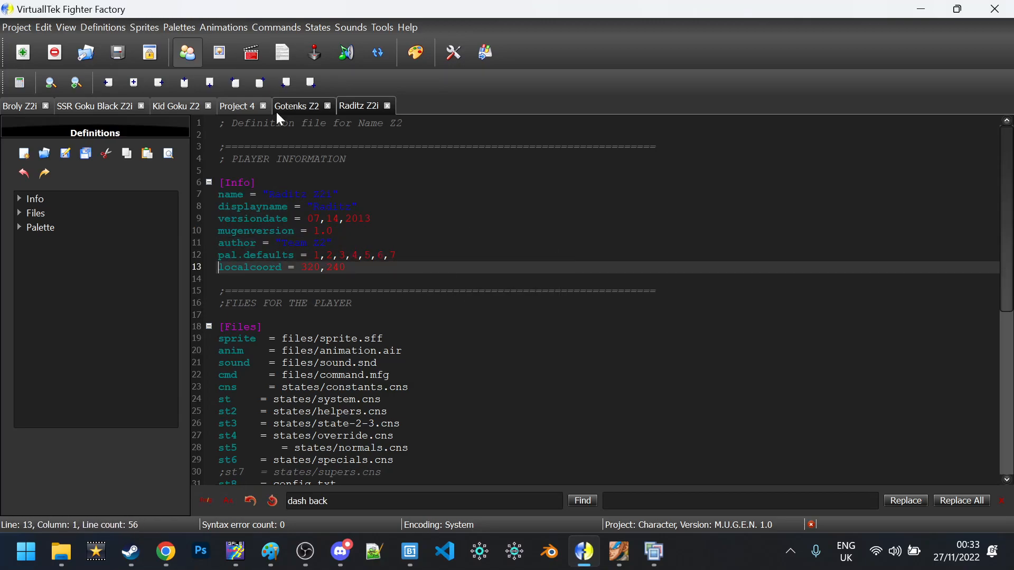
Look over the versiondate and author lines, then browse back through the animation list
key("Up")
key("Up")
key("Up")
key("Up")
key("End")
key("shift+Left")
key("shift+Left")
key("shift+Left")
key("shift+Left")
key("shift+Left")
key("shift+Left")
key("shift+Left")
key("shift+Left")
key("shift+Left")
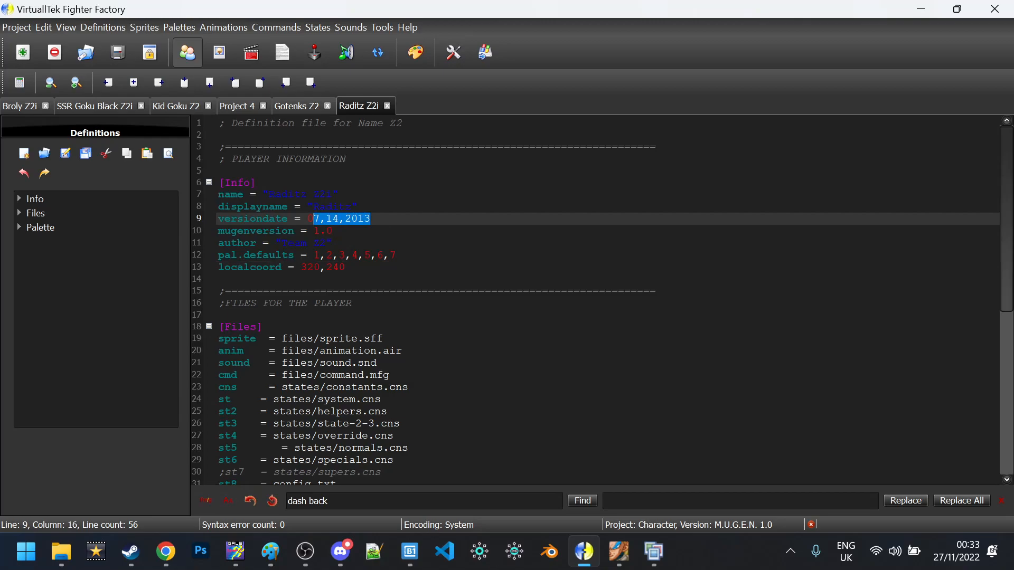
key("Down")
key("Down")
key("End")
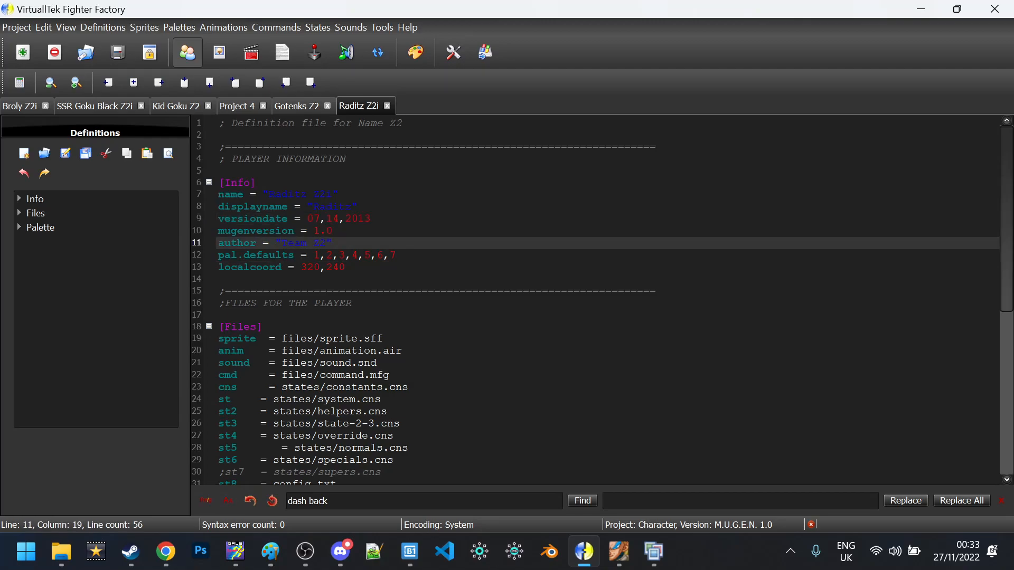
scroll(84, 183, "up", 4)
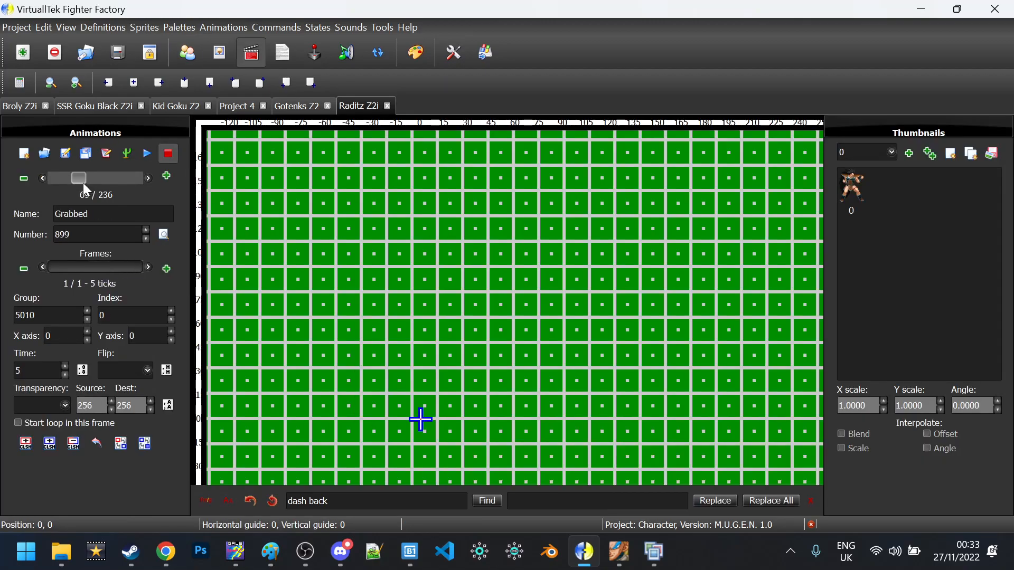
left_click_drag(83, 183, 36, 176)
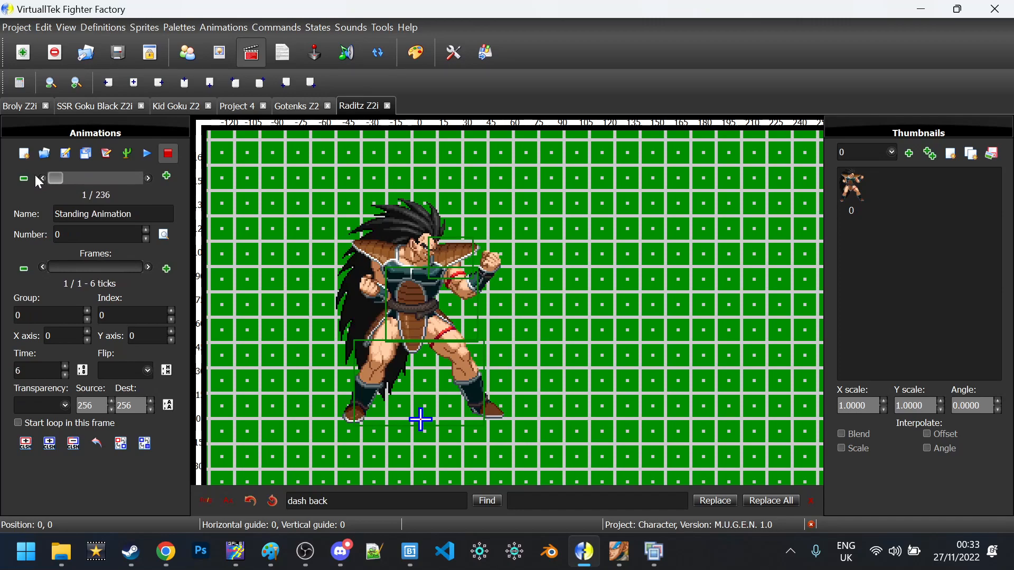
Save the character and return to the sprite list, now showing 455 sprites
key("ctrl+s")
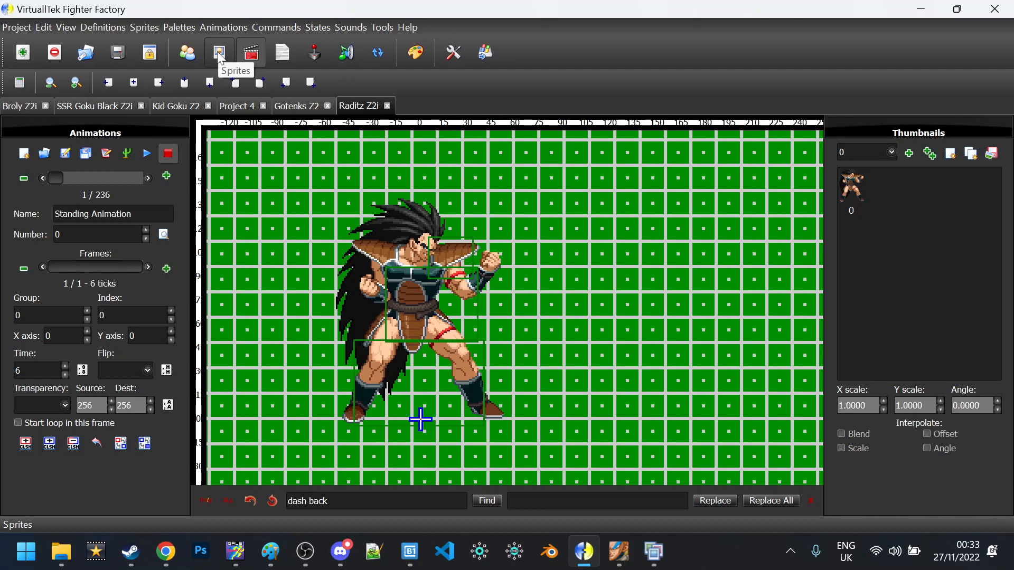
left_click(220, 54)
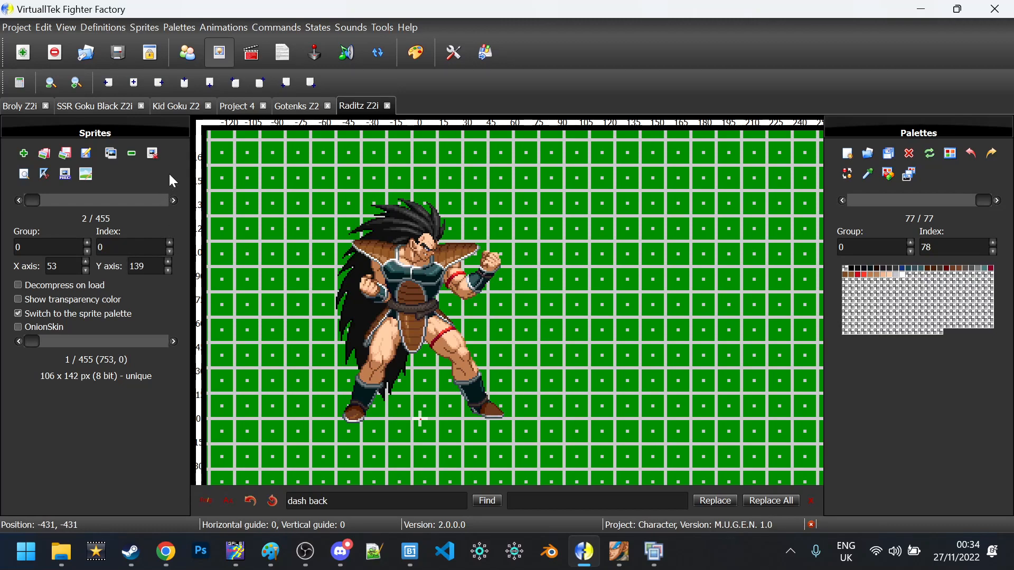
Open the advanced palette editor and test the green channel slider at maximum
key("ctrl+p")
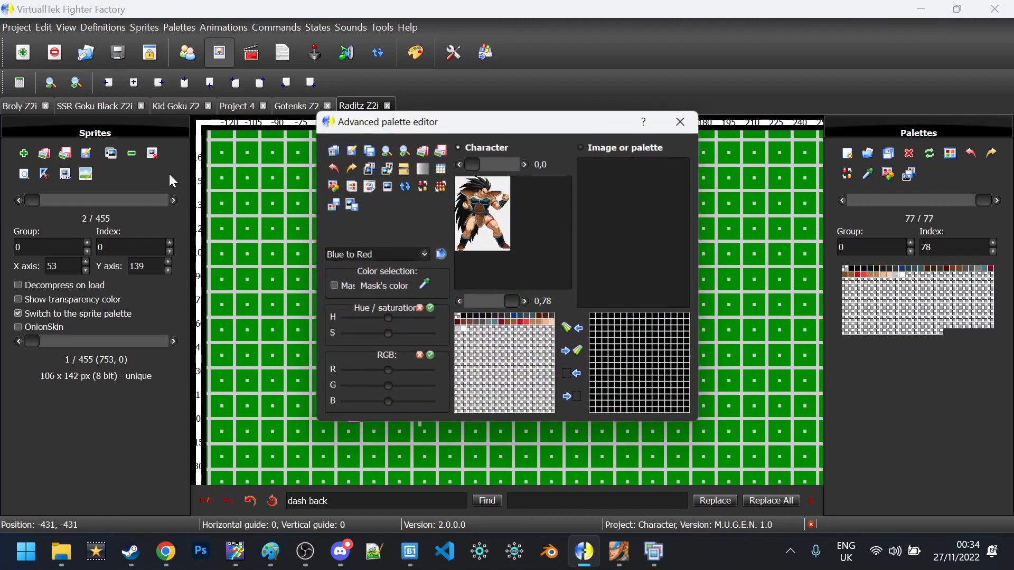
scroll(509, 250, "up", 3)
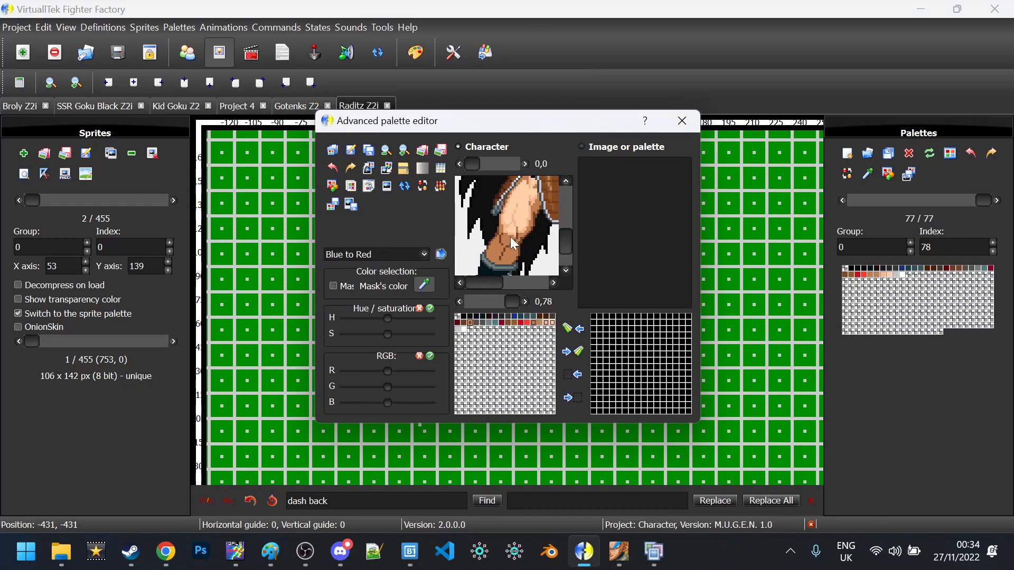
left_click_drag(389, 386, 502, 391)
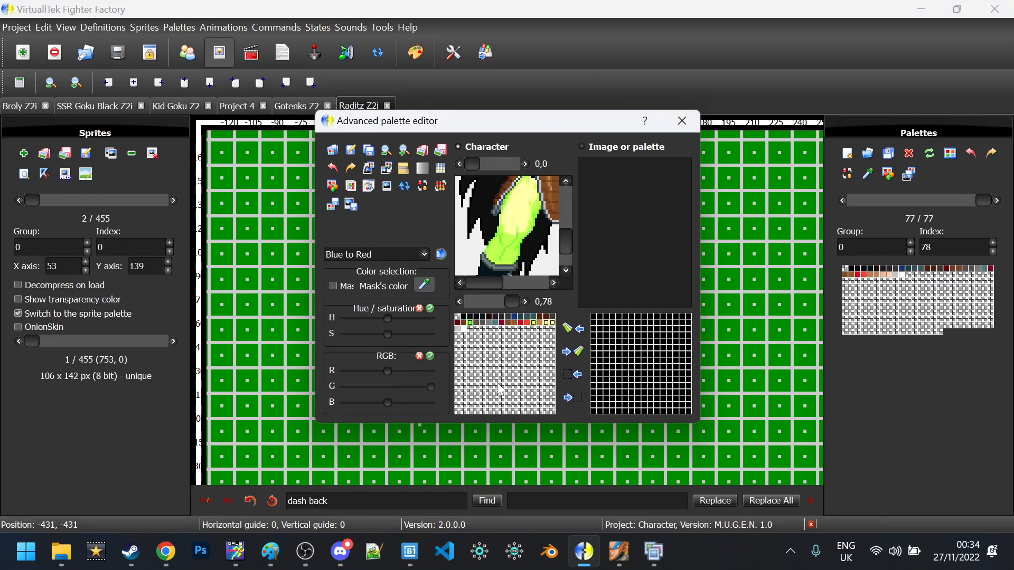
scroll(473, 253, "up", 2)
scroll(473, 253, "down", 1)
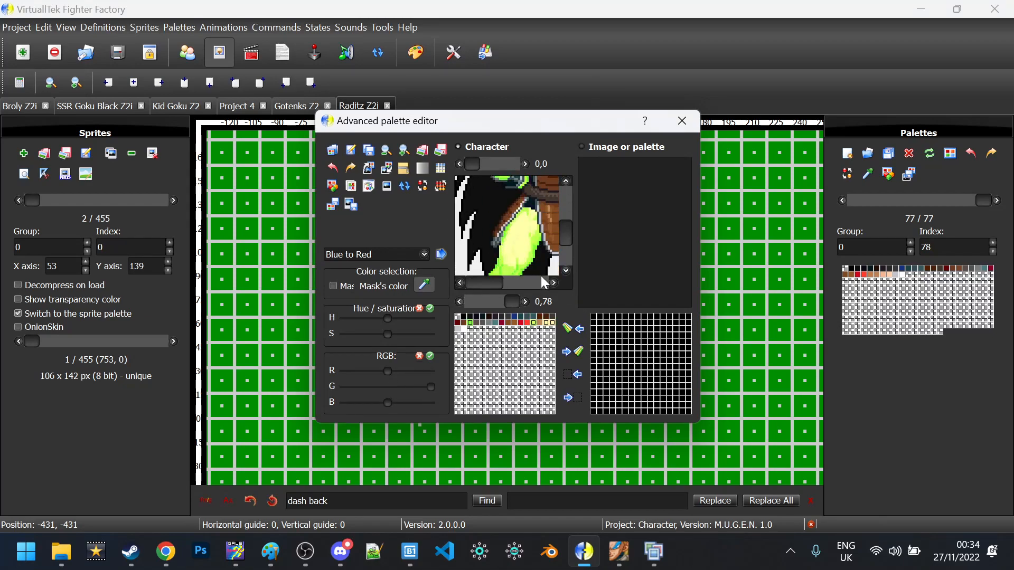
scroll(518, 269, "up", 2)
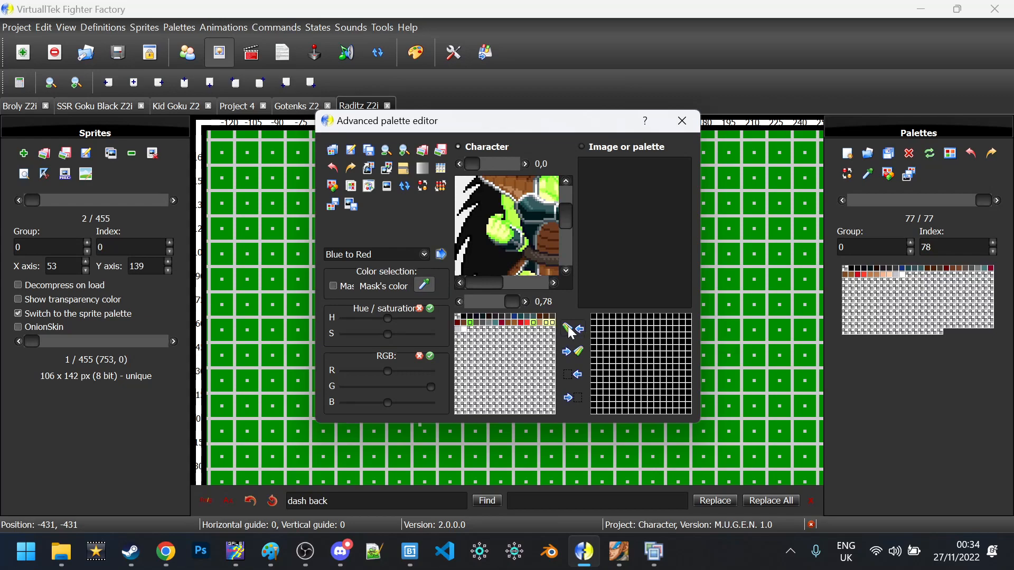
Reset the RGB adjustments and pick the target slot in the empty right-hand palette grid
left_click(419, 355)
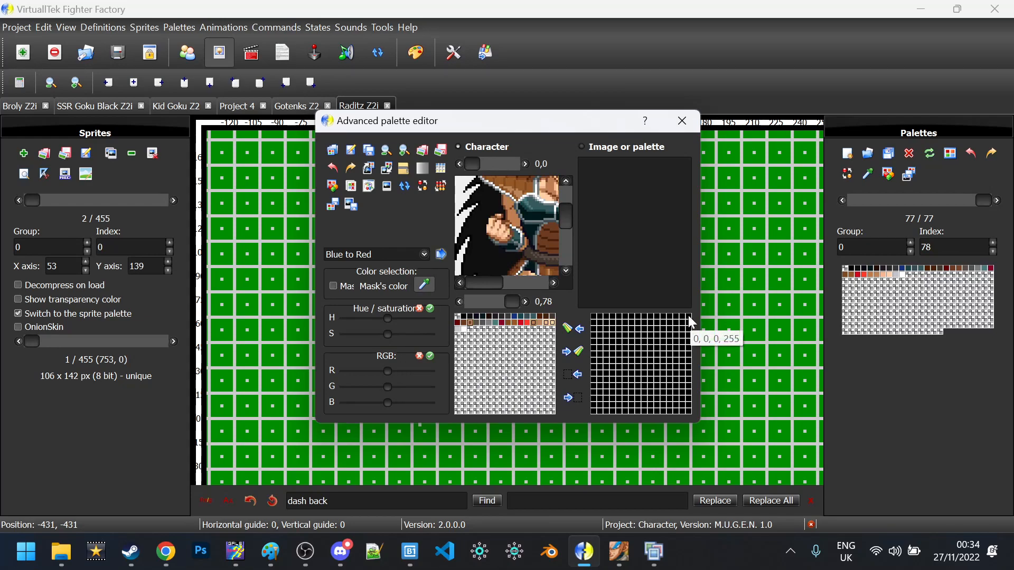
key("Caps_Lock")
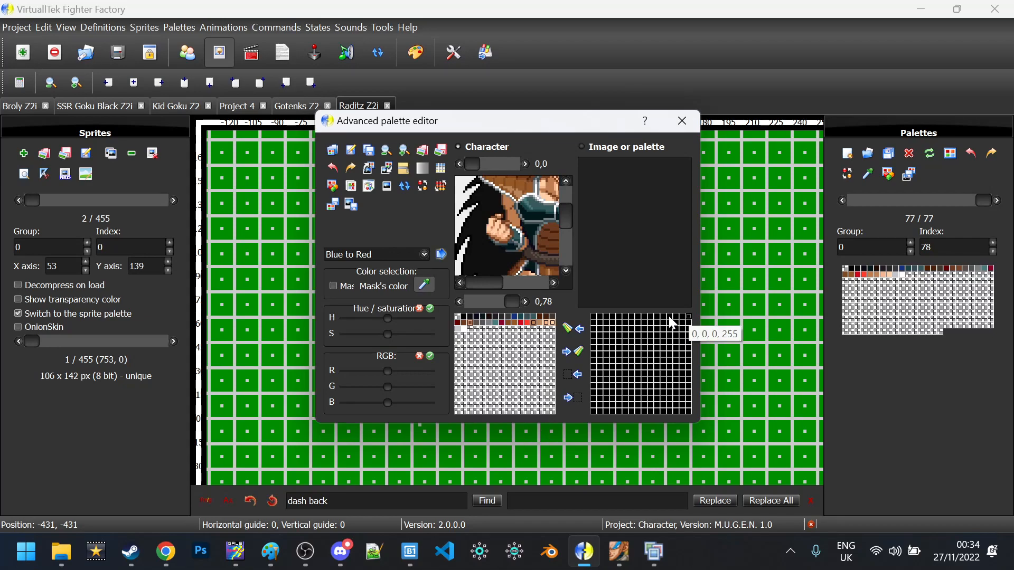
left_click(670, 317)
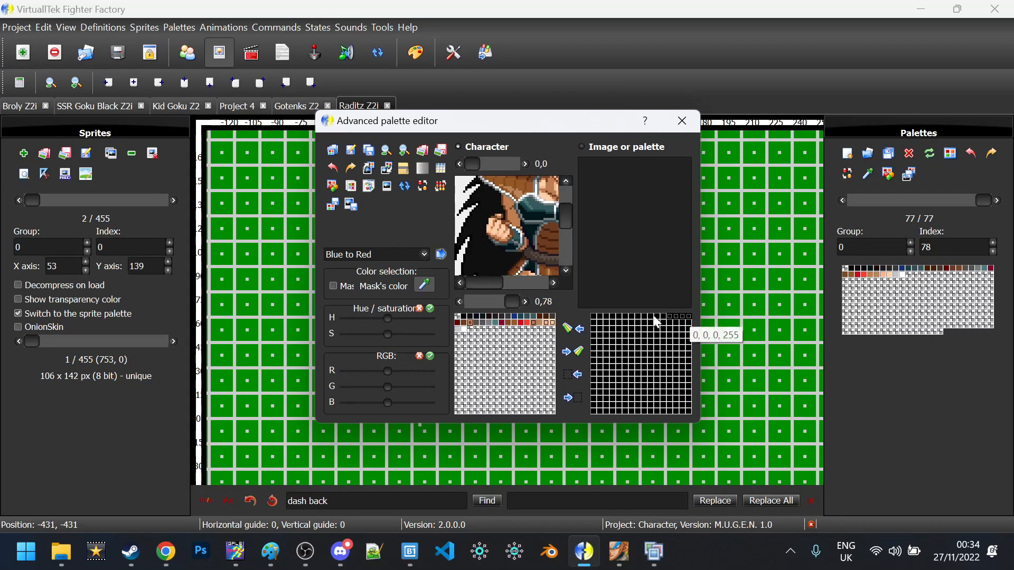
scroll(527, 277, "down", 2)
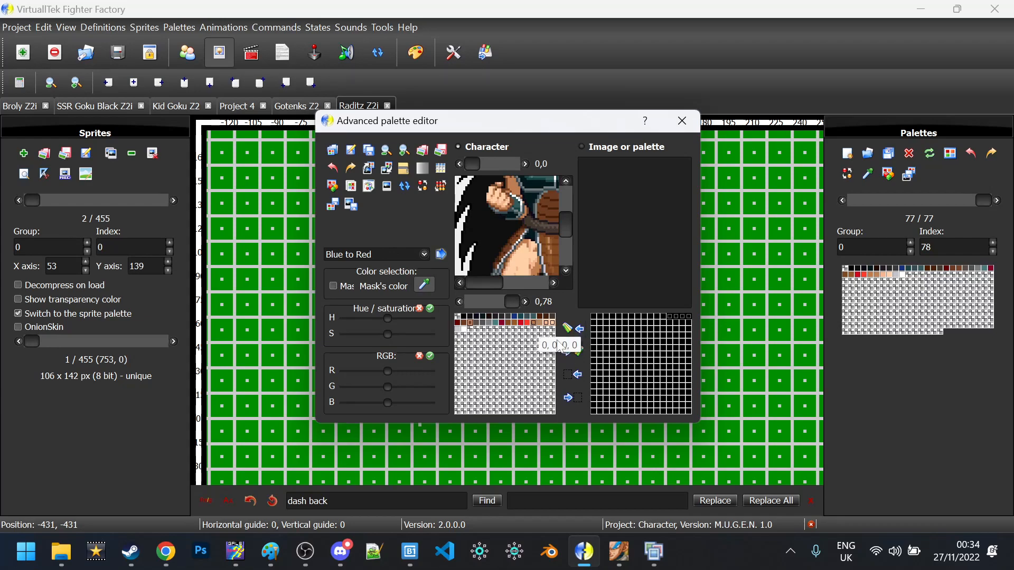
Copy the skin, teal, brown and red band colours into the new palette, checking them with a green tint
left_click(574, 353)
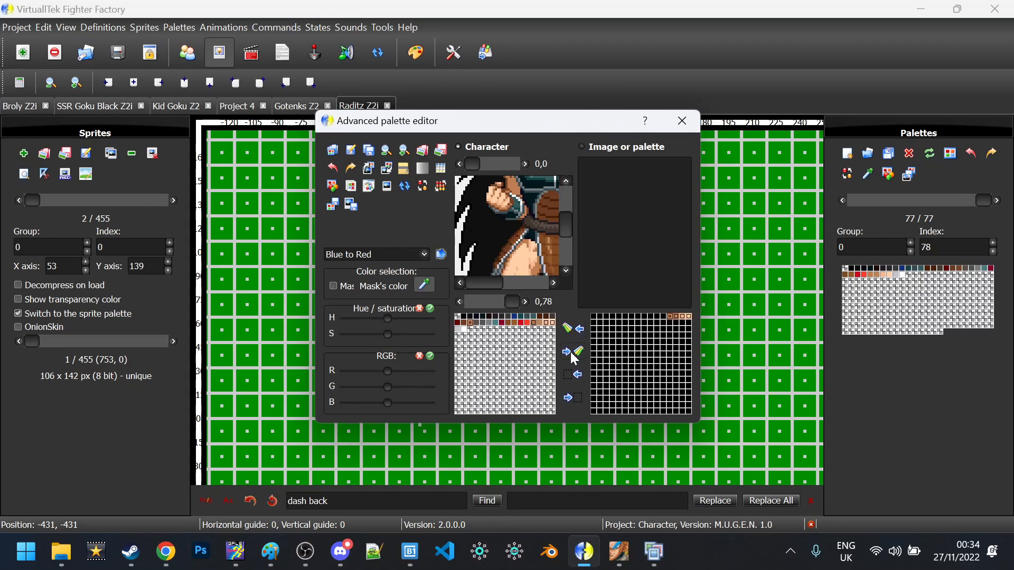
scroll(515, 258, "down", 3)
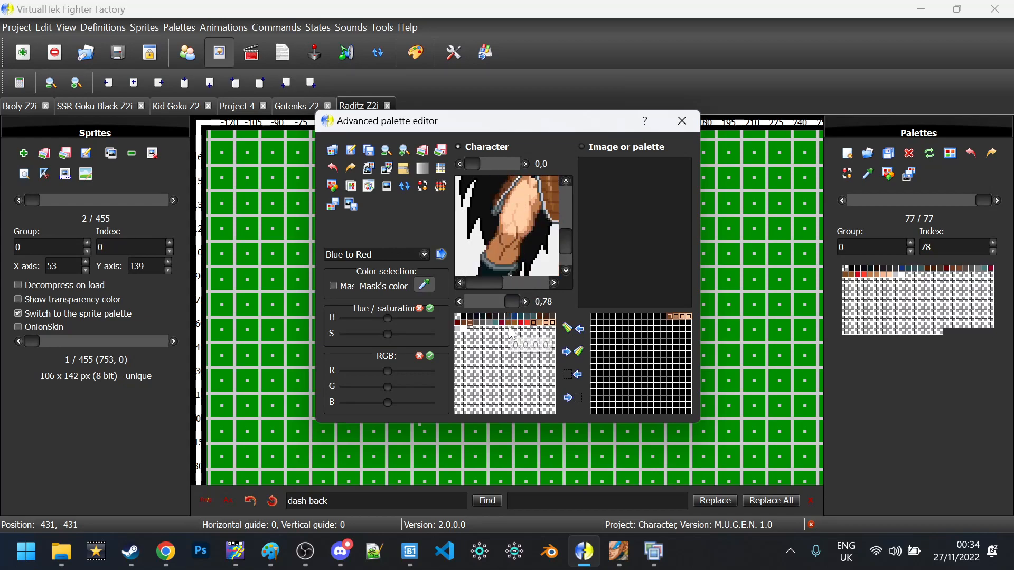
left_click_drag(405, 388, 437, 388)
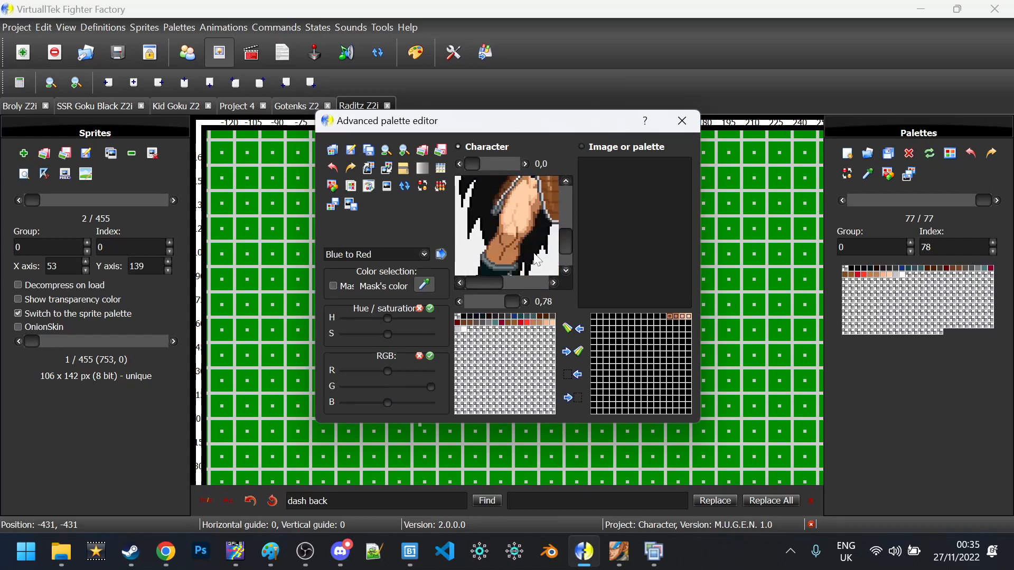
scroll(538, 261, "down", 2)
left_click(490, 232)
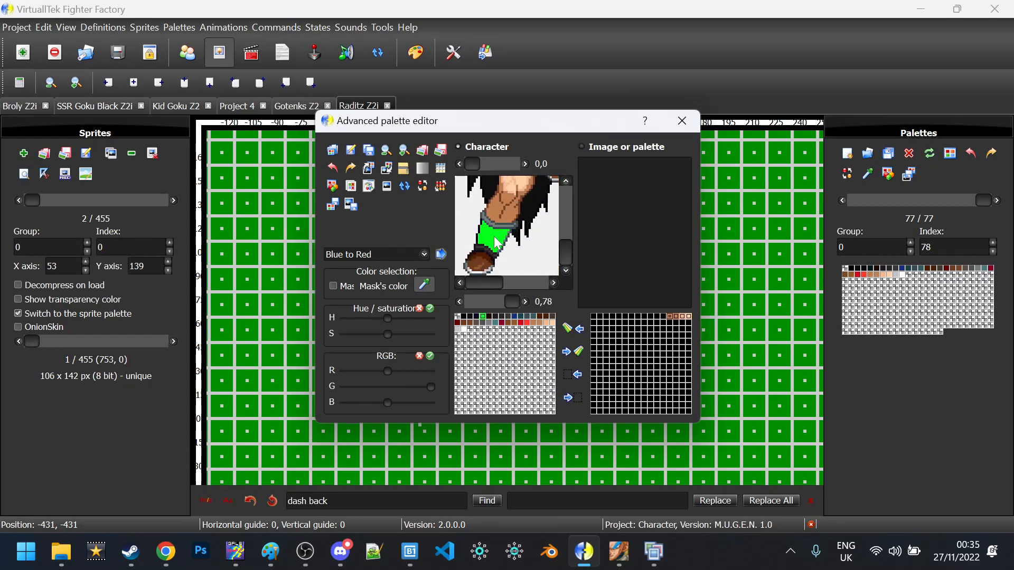
scroll(495, 245, "up", 2)
left_click(537, 232)
mouse_move(431, 387)
left_mouse_down()
mouse_move(388, 387)
mouse_move(431, 386)
left_mouse_up()
left_click(485, 248)
left_click(484, 206)
scroll(507, 227, "up", 5)
left_click(532, 251)
left_click(505, 248)
Tint the belt and armour colours green to check them, copy the grey colours across, then reset the channels
mouse_move(510, 283)
left_mouse_down()
mouse_move(502, 283)
mouse_move(520, 283)
left_mouse_up()
left_click(648, 316)
scroll(511, 226, "up", 3)
left_click(457, 328)
scroll(495, 227, "down", 3)
left_click_drag(388, 371, 431, 371)
scroll(531, 236, "down", 4)
left_click_drag(644, 329, 663, 329)
left_click(573, 352)
scroll(507, 227, "up", 5)
left_click_drag(430, 371, 387, 371)
left_click_drag(431, 387, 387, 387)
scroll(507, 227, "down", 5)
left_click_drag(663, 335, 688, 335)
left_click(573, 351)
scroll(525, 249, "down", 5)
scroll(507, 227, "up", 3)
left_click_drag(387, 387, 431, 387)
mouse_move(510, 283)
left_mouse_down()
mouse_move(478, 284)
mouse_move(533, 282)
mouse_move(484, 283)
left_mouse_up()
Highlight the hair, glove and armour colours with a full green boost, then remove the test tint
scroll(506, 227, "up", 5)
scroll(507, 227, "down", 8)
scroll(507, 227, "up", 5)
scroll(530, 236, "down", 5)
scroll(515, 243, "up", 6)
scroll(517, 240, "down", 3)
scroll(501, 252, "down", 5)
left_click(541, 203, "ctrl")
scroll(506, 227, "up", 5)
left_click(457, 236, "ctrl")
scroll(486, 243, "down", 2)
left_click(482, 243, "ctrl")
left_click_drag(515, 283, 474, 283)
scroll(501, 238, "down", 5)
left_click_drag(388, 387, 436, 388)
scroll(534, 251, "up", 5)
left_click_drag(474, 283, 501, 283)
scroll(512, 237, "down", 3)
scroll(512, 227, "up", 2)
left_click(512, 219, "ctrl")
scroll(507, 227, "up", 2)
left_click(419, 355)
scroll(497, 224, "up", 2)
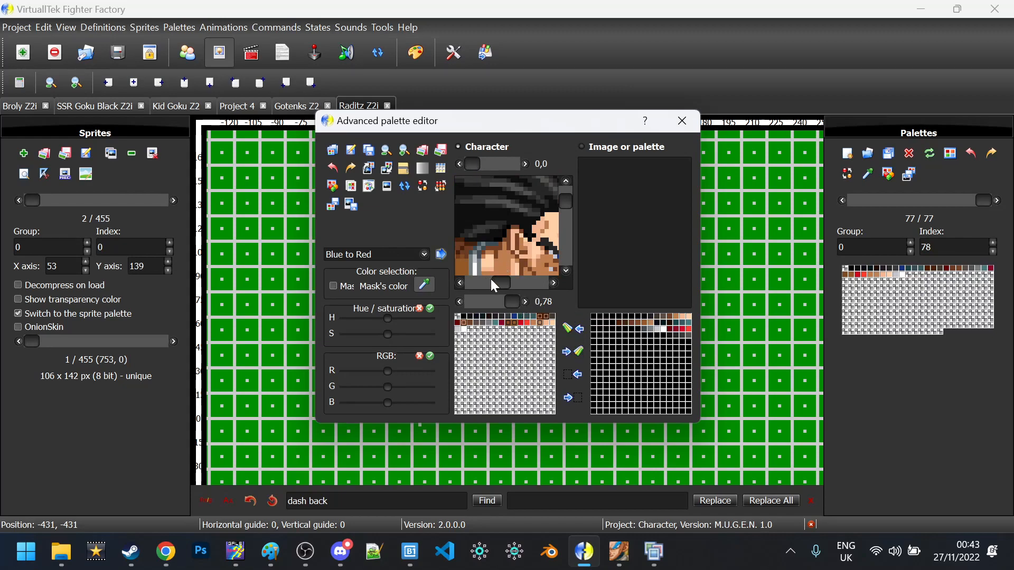
scroll(503, 230, "down", 2)
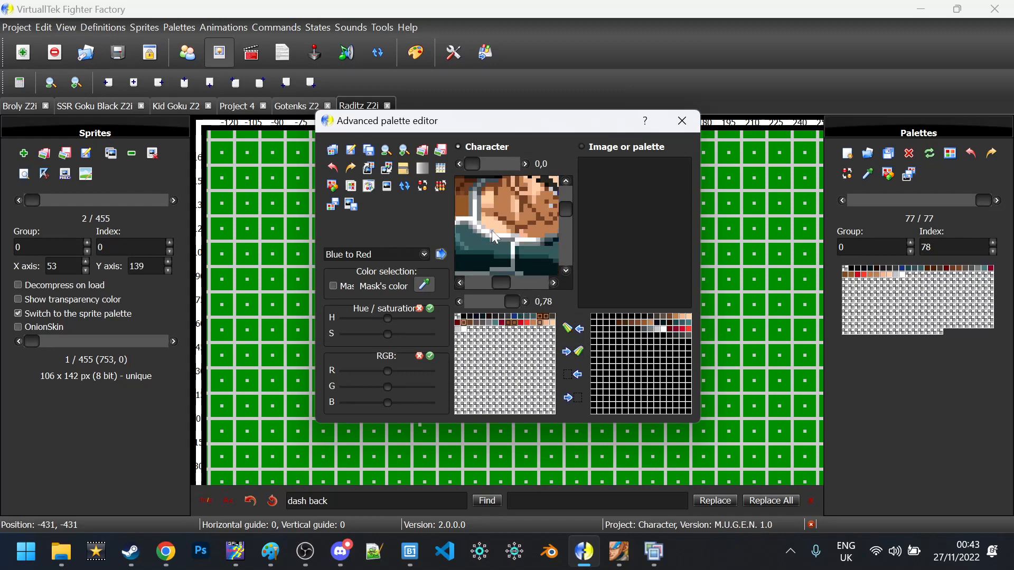
Send the loaded palette's full colour range into the character palette
left_click(593, 316)
left_click(457, 317)
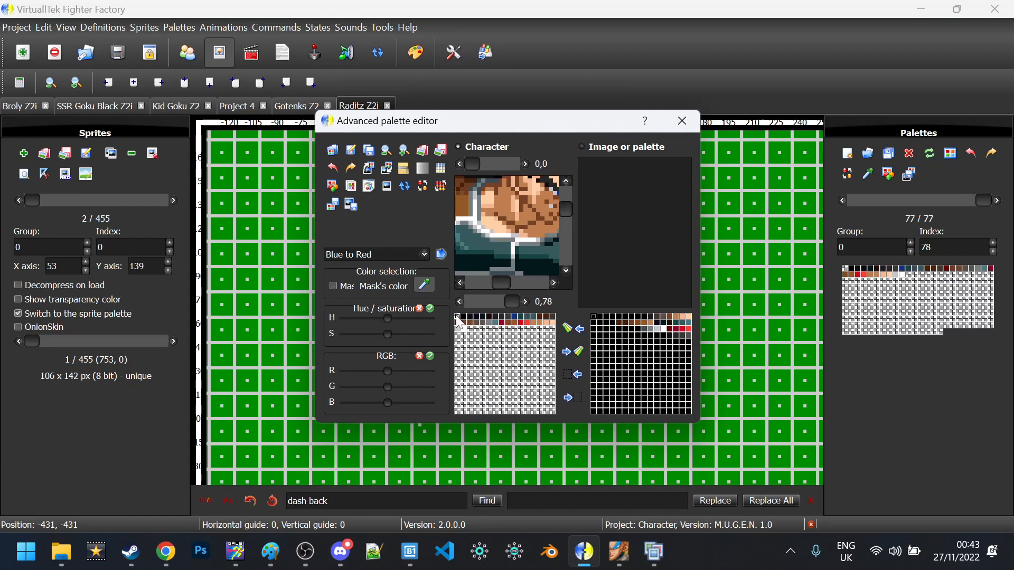
left_click(575, 353)
left_click(690, 413)
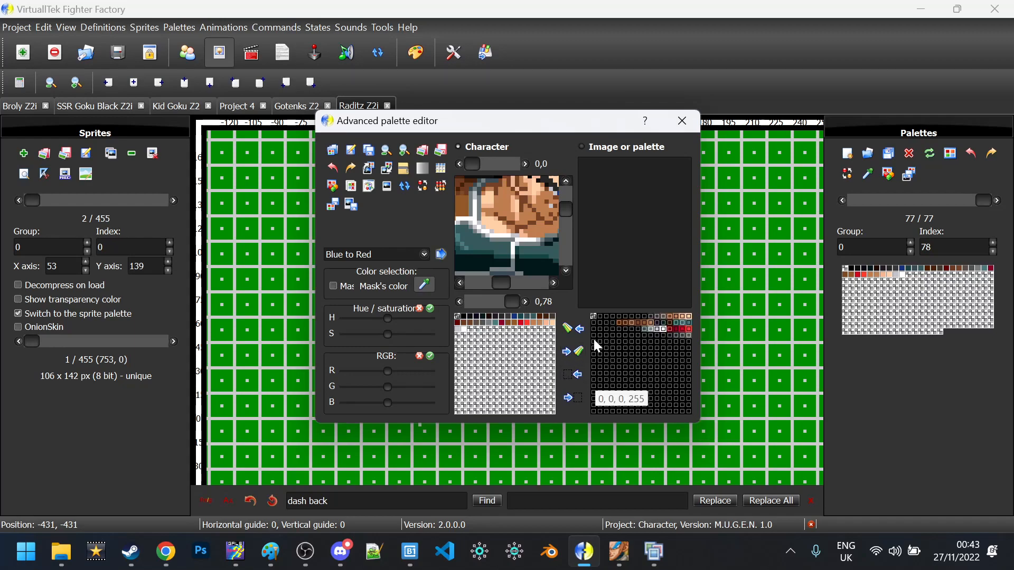
left_click(577, 378)
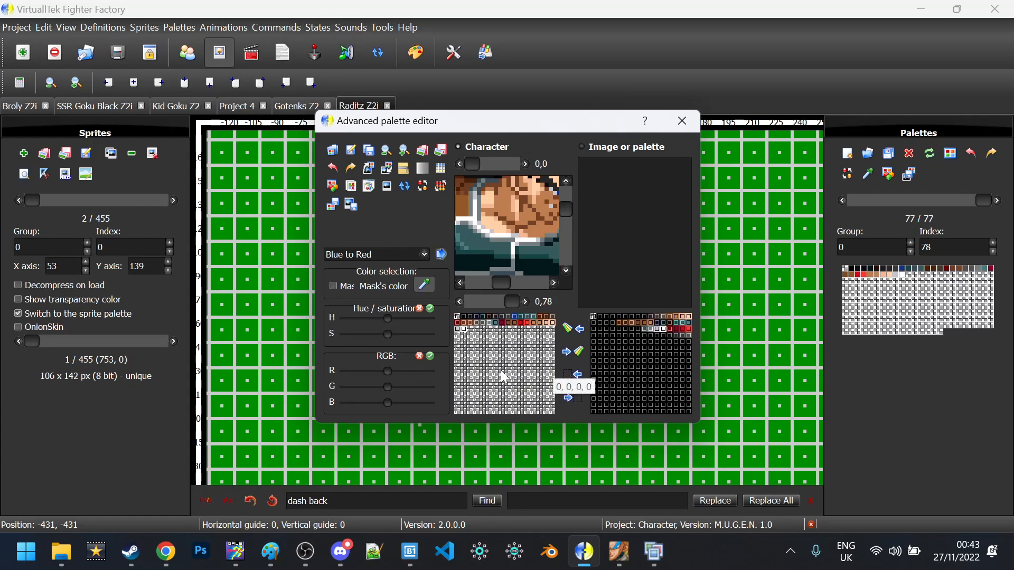
left_click(579, 329)
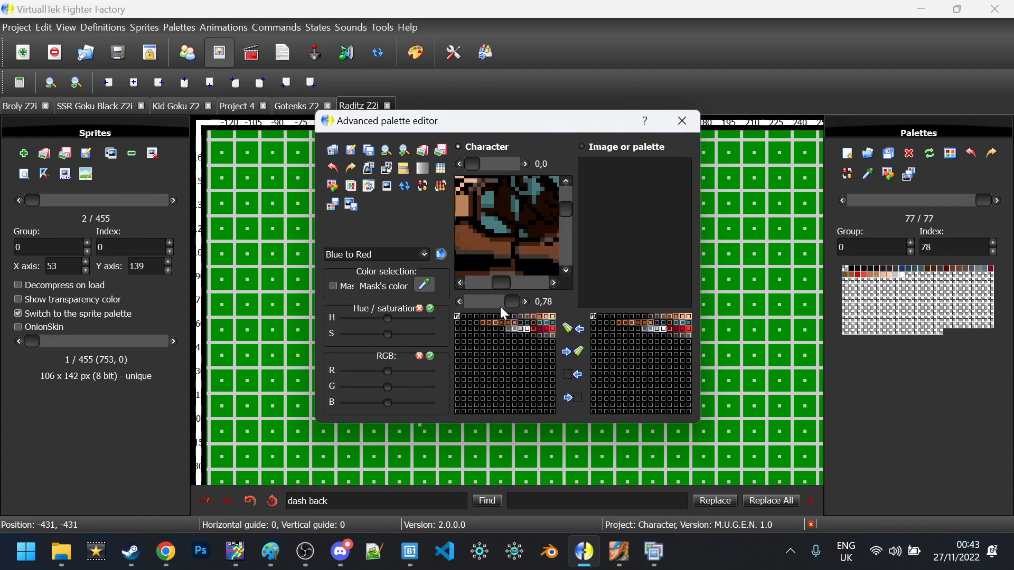
left_click(457, 317)
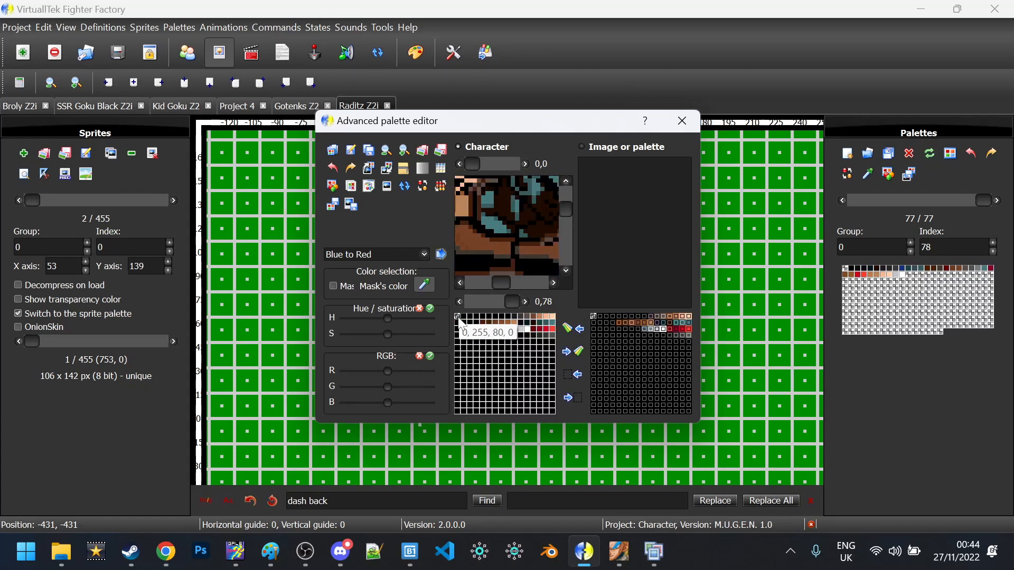
Save bright green (0, 255, 80) as a custom colour from the first slot's colour dialog
double_click(458, 318)
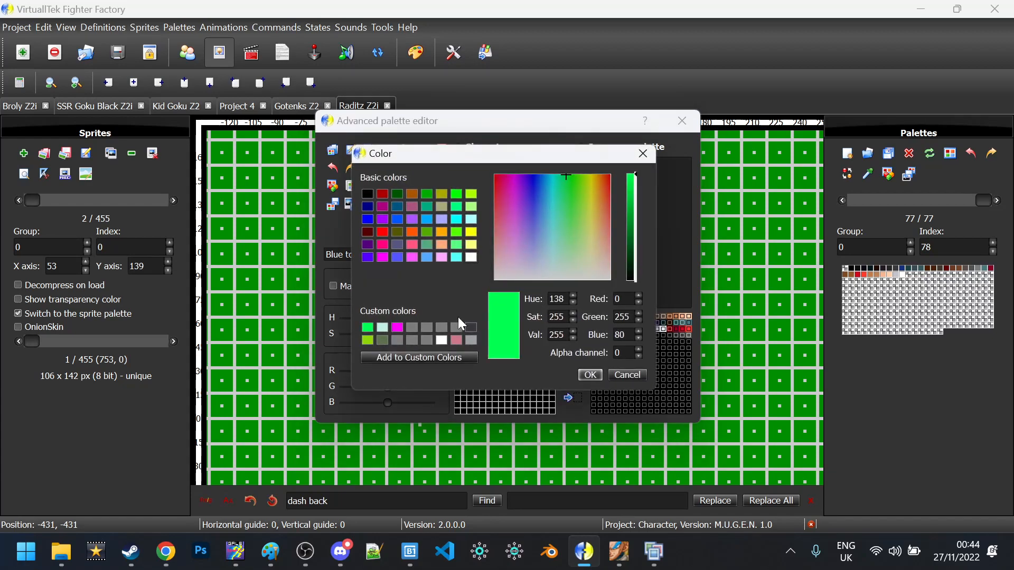
left_click(405, 359)
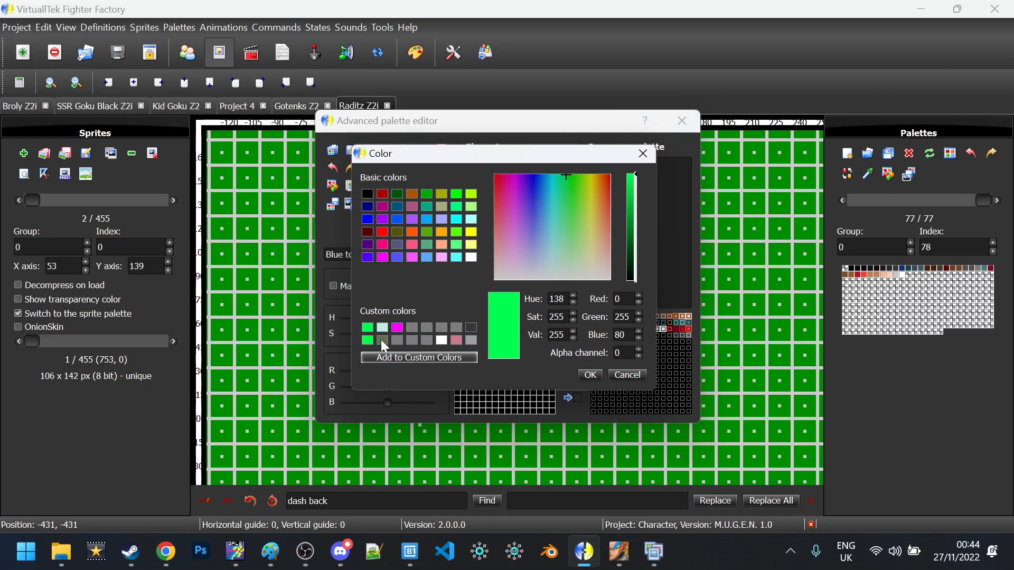
left_click(391, 358)
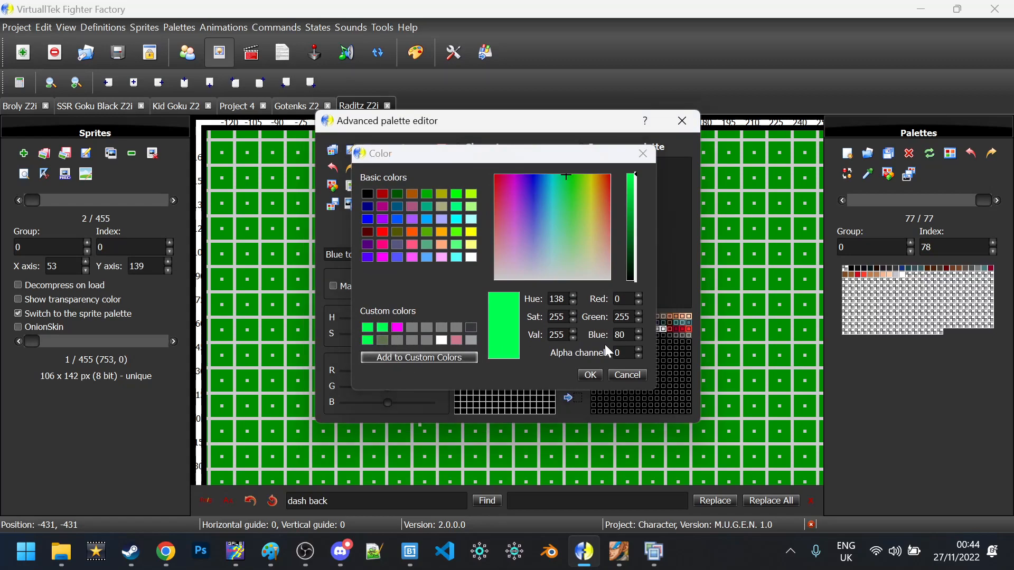
left_click(592, 373)
Inspect two black character palette slots' colour values without changing them
double_click(507, 315)
key("Escape")
double_click(514, 314)
key("Escape")
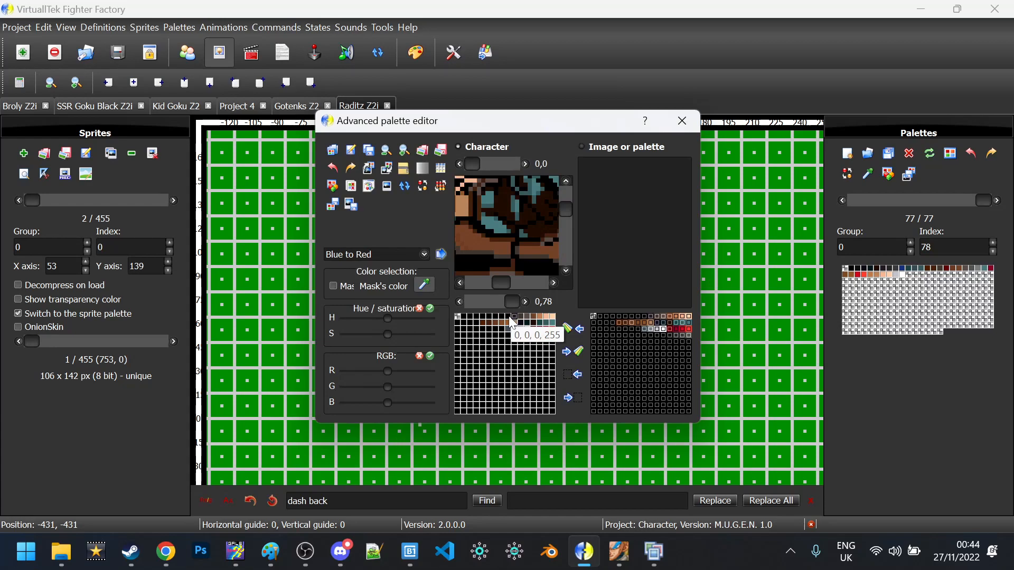
Fill the selected unused palette slots with the saved bright green
left_click(334, 187)
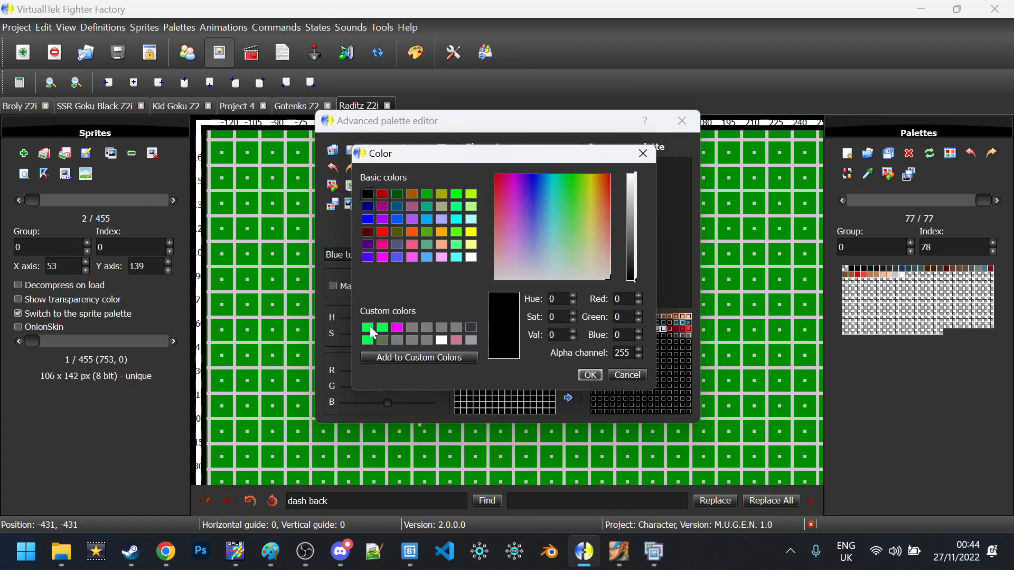
left_click(370, 328)
left_click(587, 377)
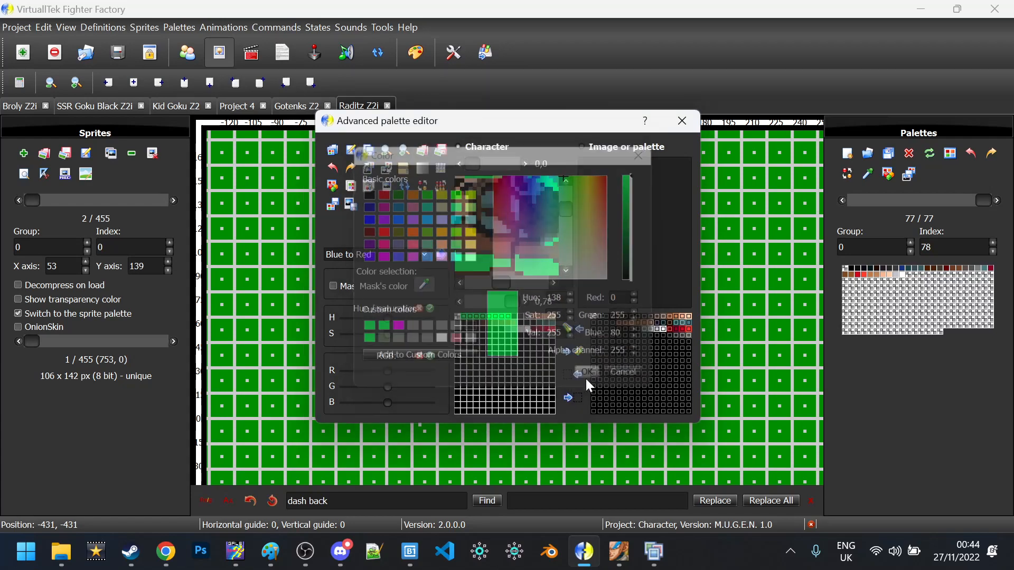
Select the four leftover black slots and set them to bright green (0, 255, 80)
double_click(476, 322)
key("Escape")
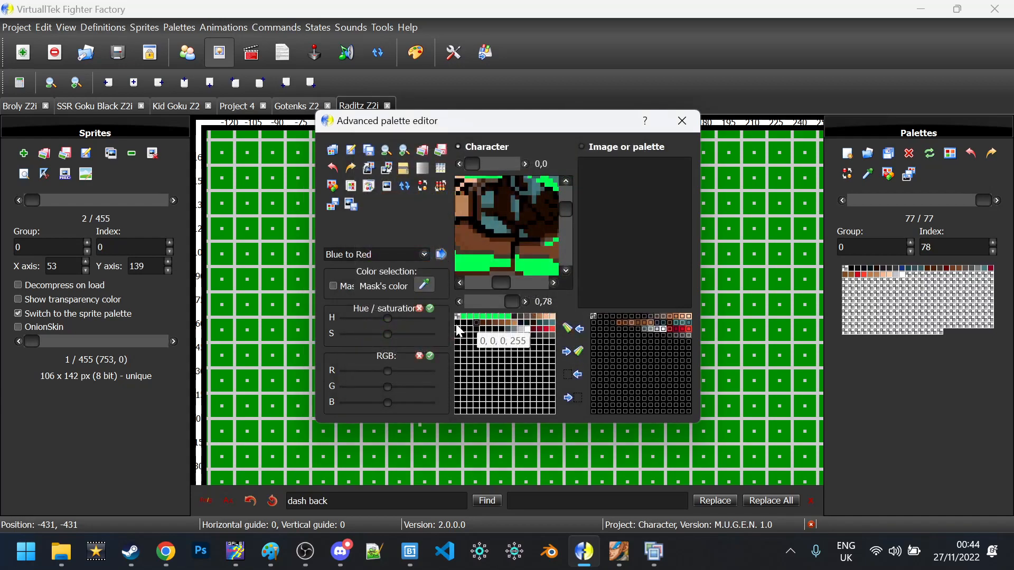
left_click(458, 322, "shift")
left_click(333, 186)
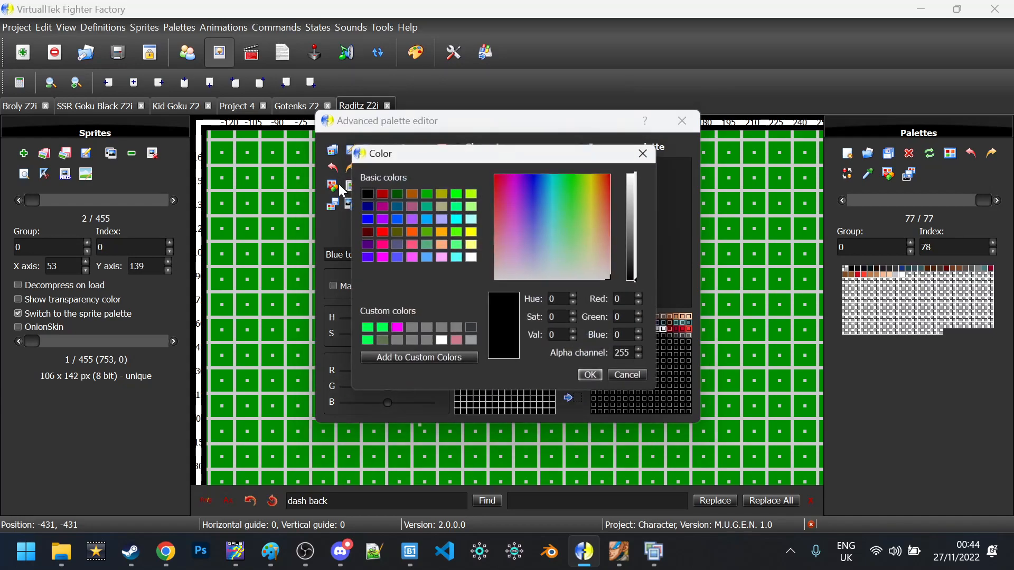
left_click(587, 378)
left_click(336, 190)
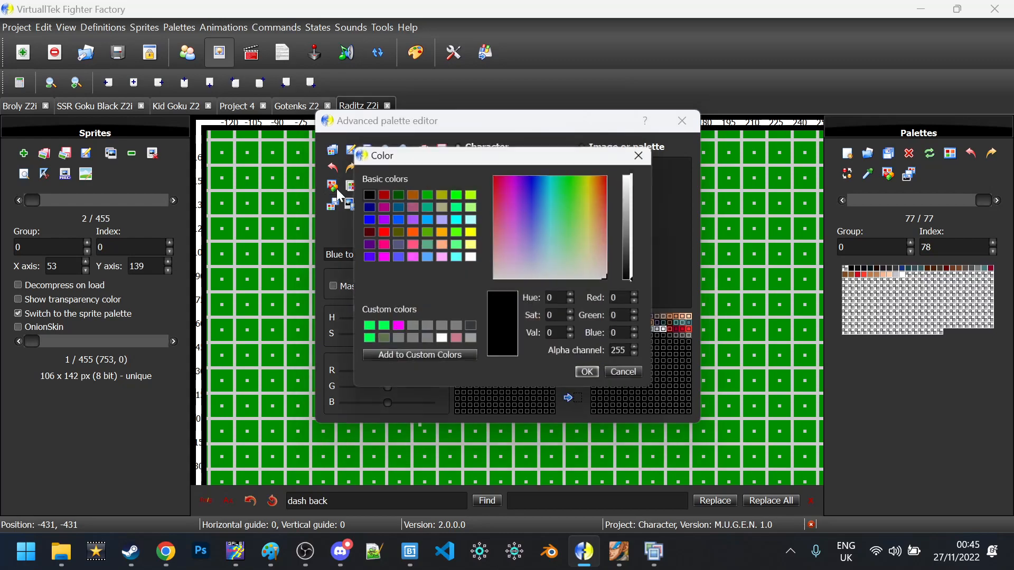
left_click(367, 329)
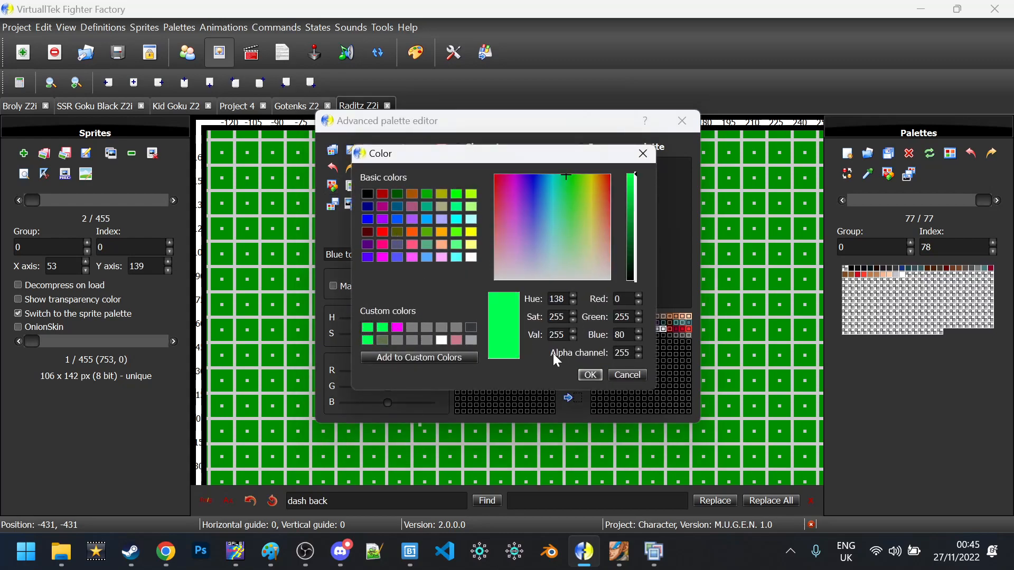
left_click(590, 375)
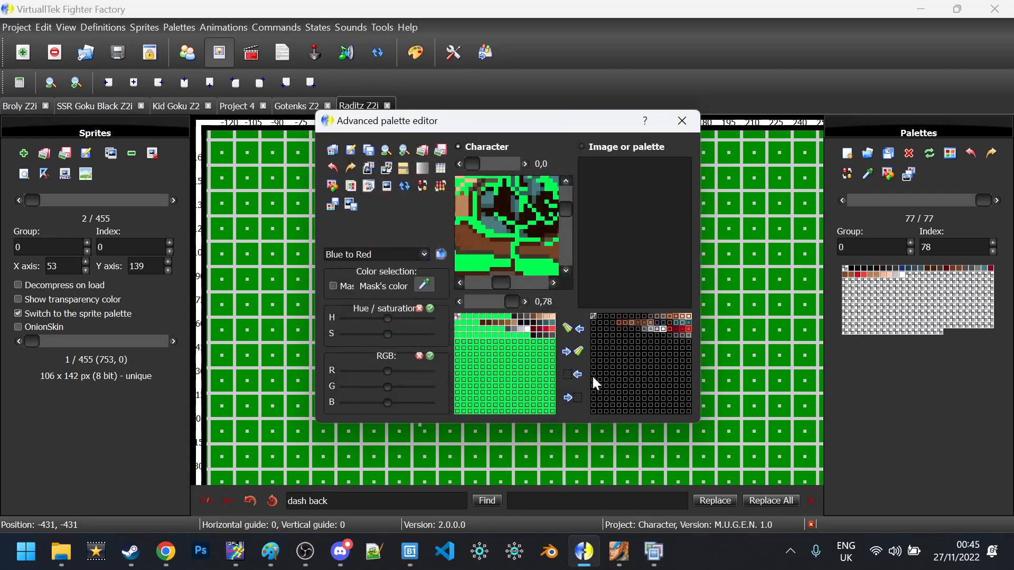
left_click(485, 329)
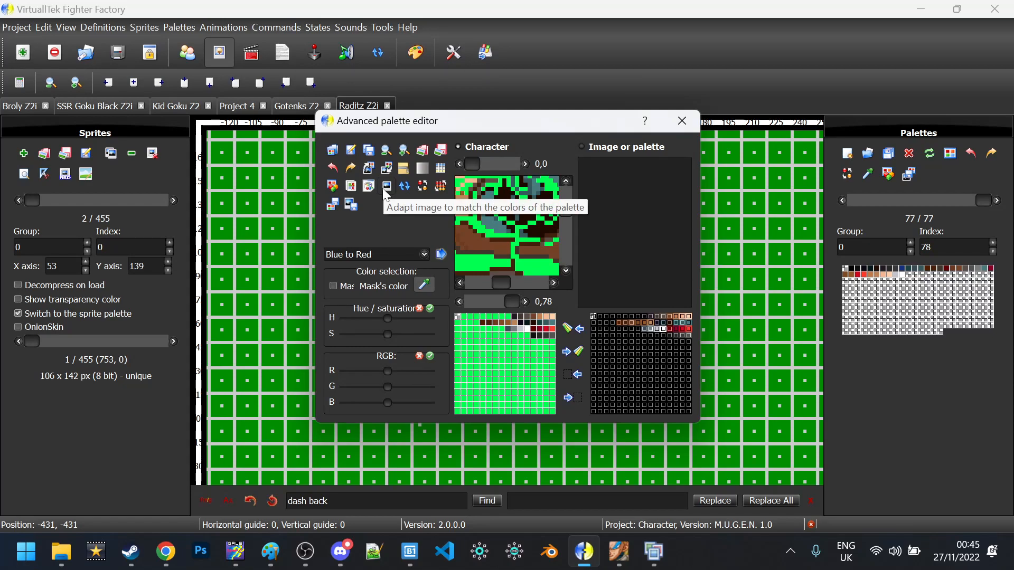
Remap the sprite to the green-padded palette and commit the image back to the sprite
left_click_drag(483, 131, 432, 338)
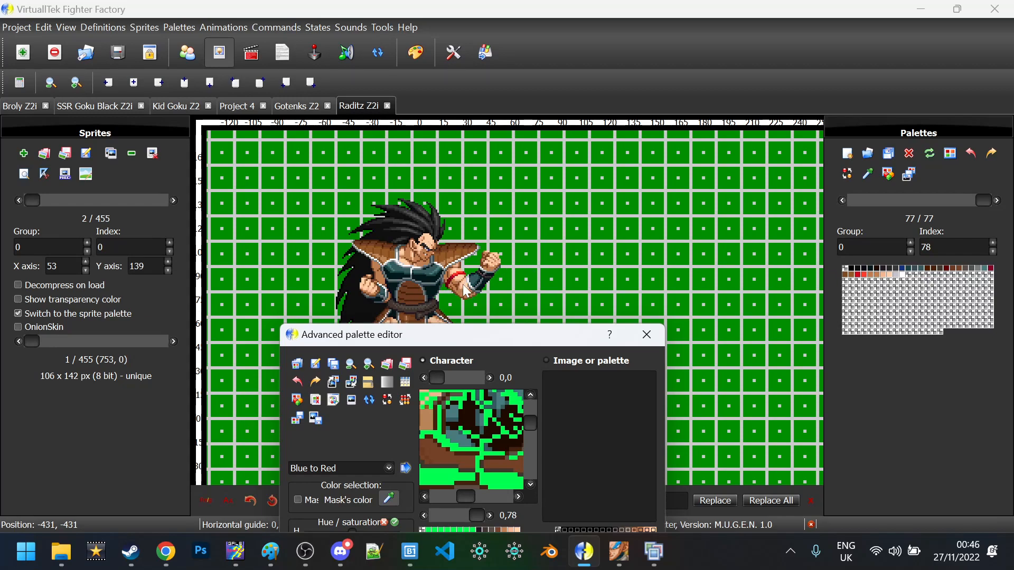
left_click_drag(439, 344, 433, 140)
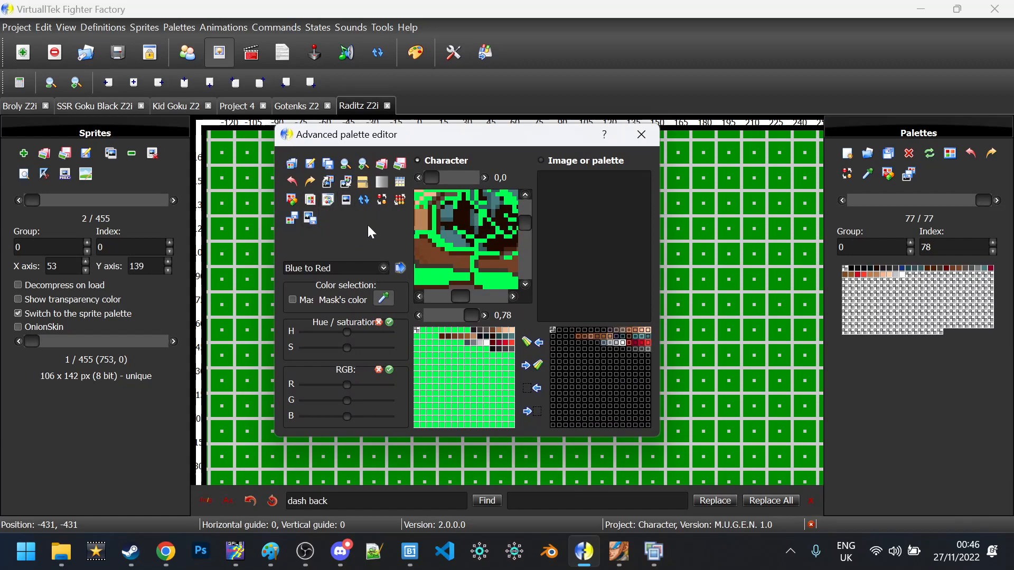
left_click(346, 201)
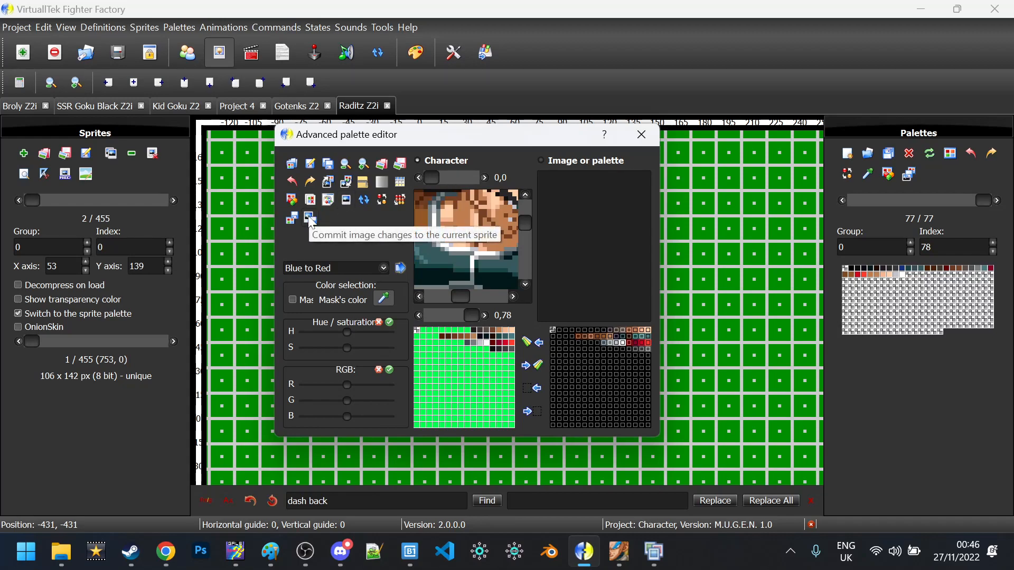
left_click(310, 219)
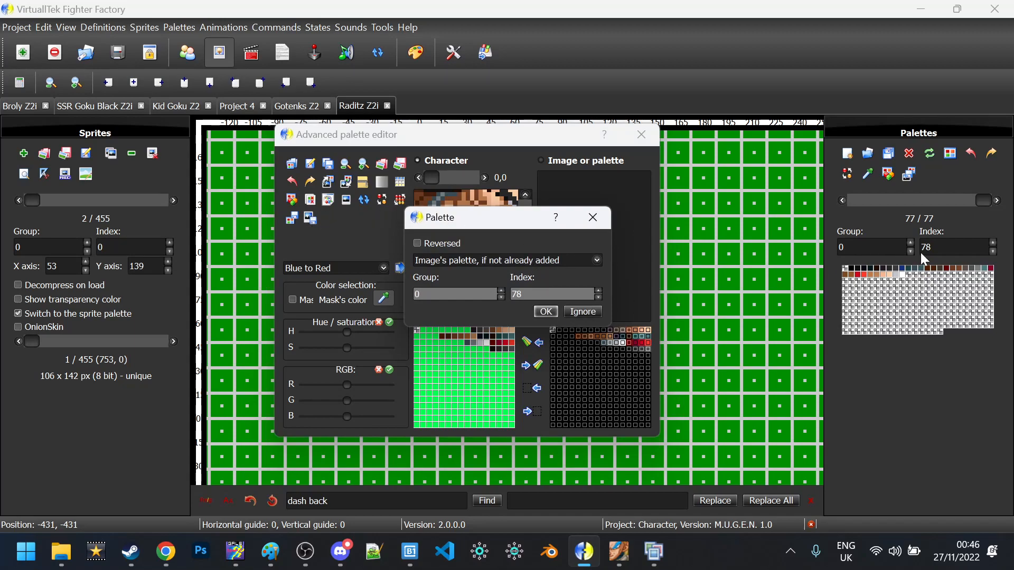
Add the new palette at group 0, index 78, then close and reopen the Advanced palette editor
left_click(548, 310)
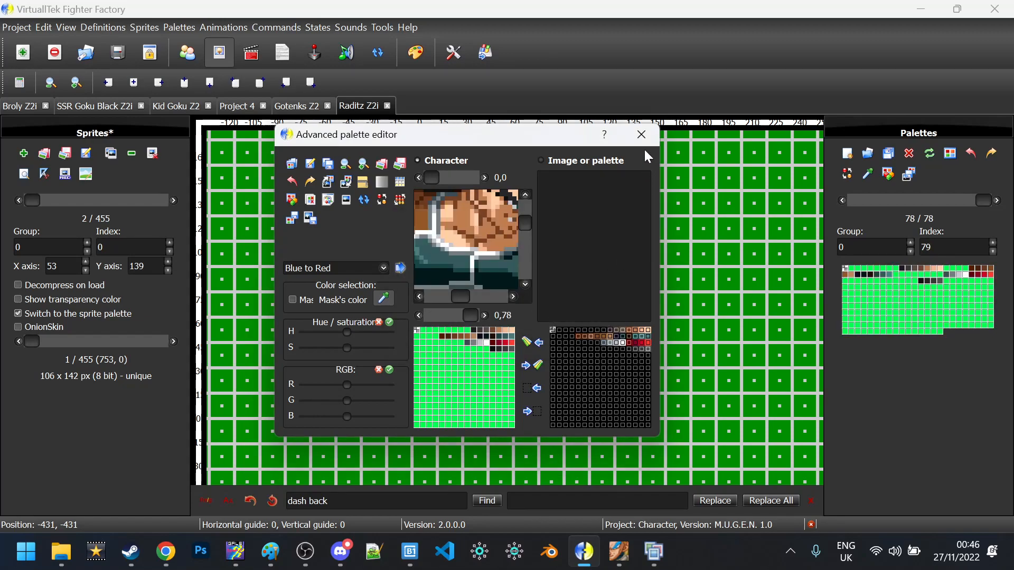
left_click(653, 139)
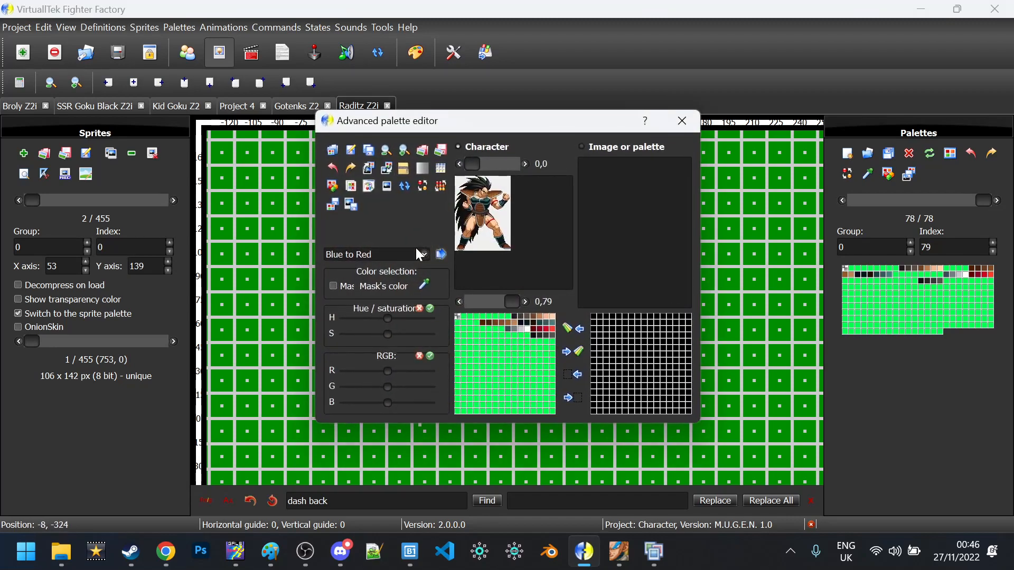
left_click(404, 150)
scroll(534, 222, "down", 3)
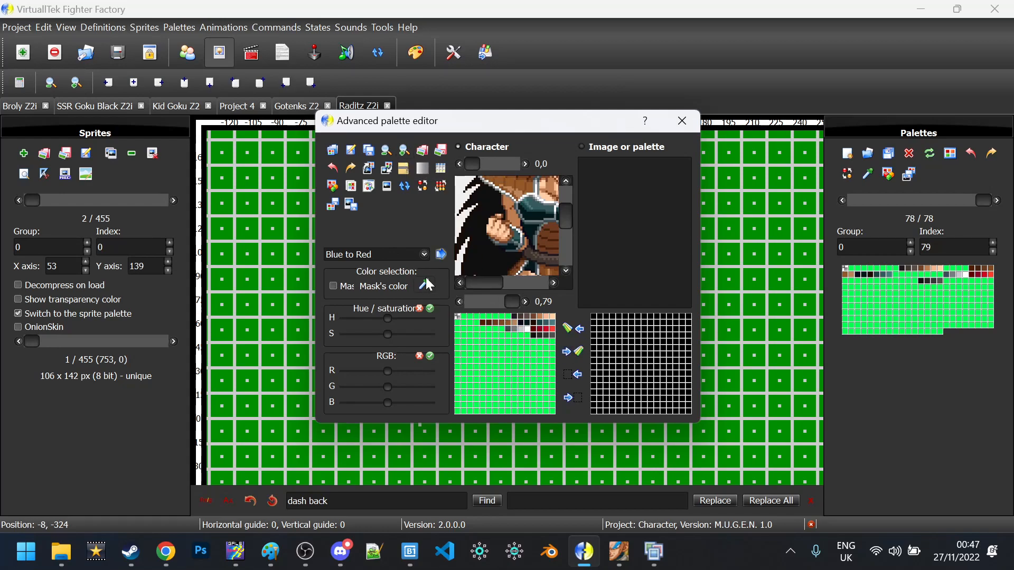
Select the arm's skin tones and the loaded palette's second to fifth colours, restoring them in the character palette
left_click_drag(388, 387, 431, 386)
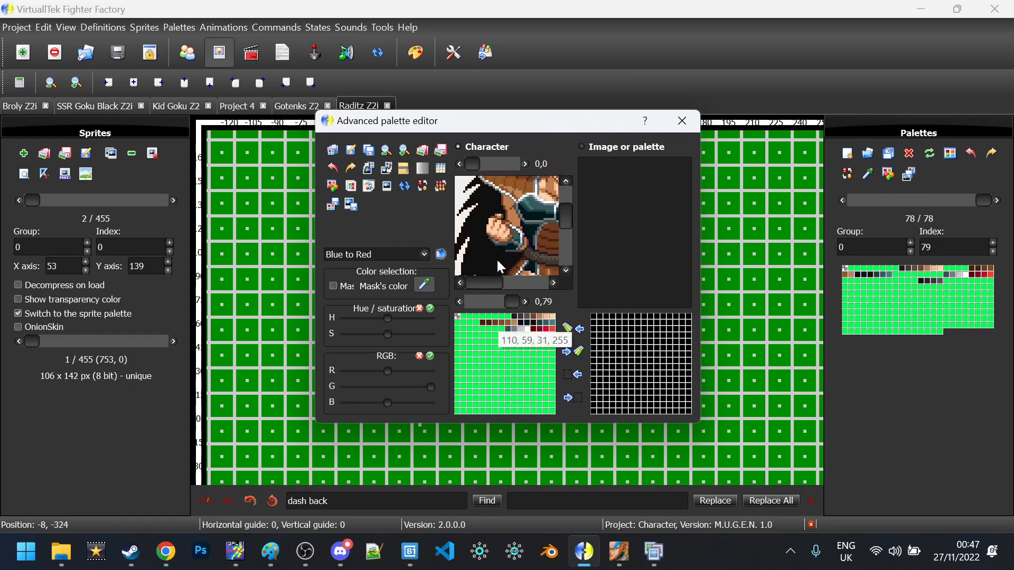
scroll(509, 223, "down", 3)
mouse_move(511, 229)
left_mouse_down()
mouse_move(494, 248)
mouse_move(511, 238)
mouse_move(514, 258)
left_mouse_up()
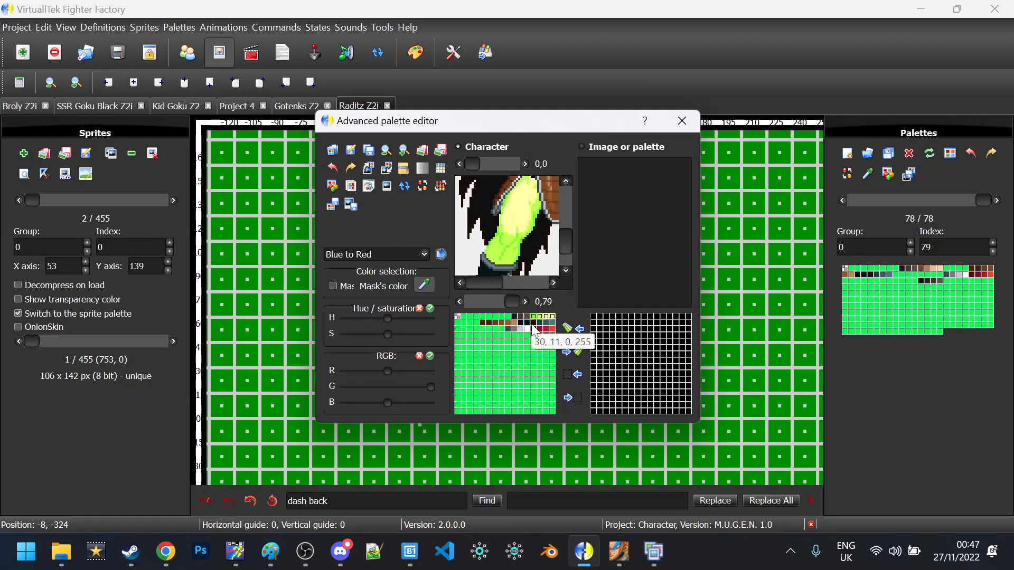
left_click(599, 316)
left_click(620, 317, "shift")
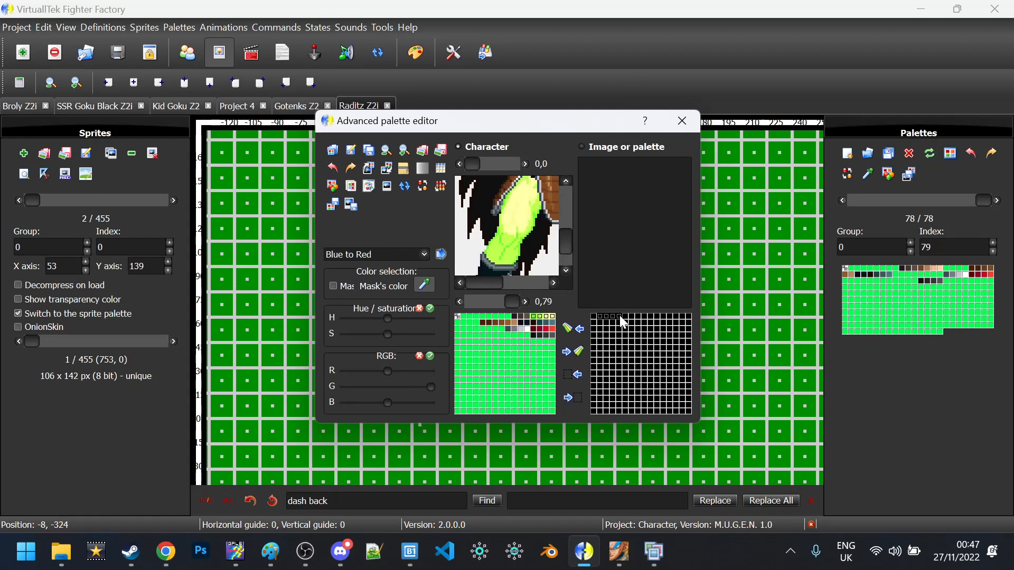
left_click(562, 349)
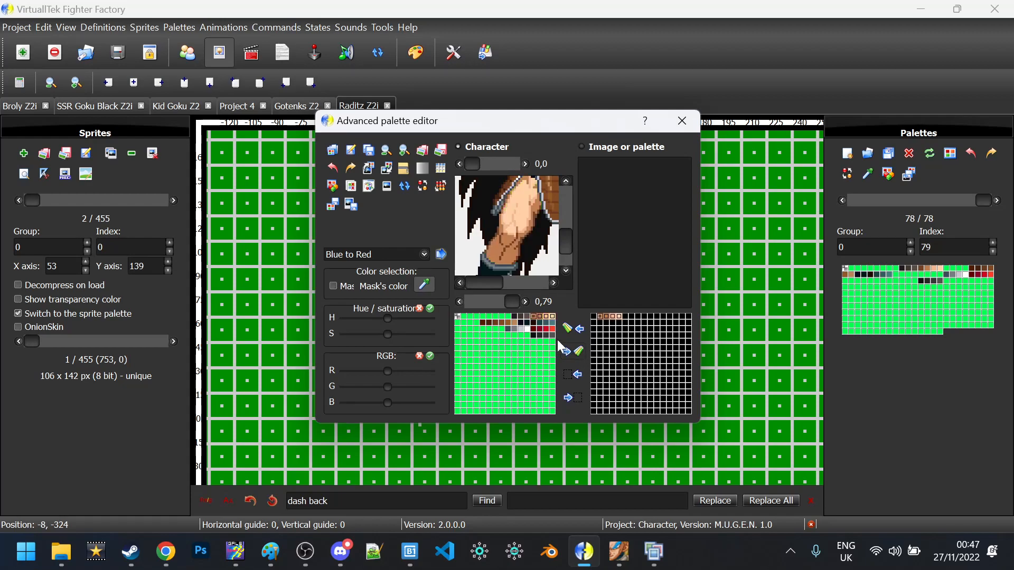
Copy the skin tones into four empty slots, adjust their green level, and commit the palette
left_click(508, 316)
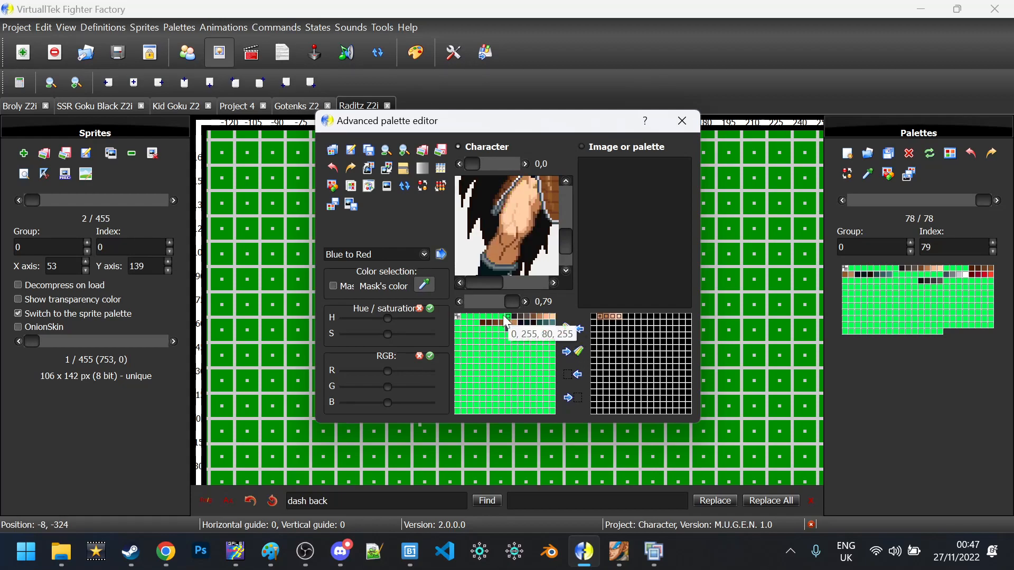
left_click(490, 316, "shift")
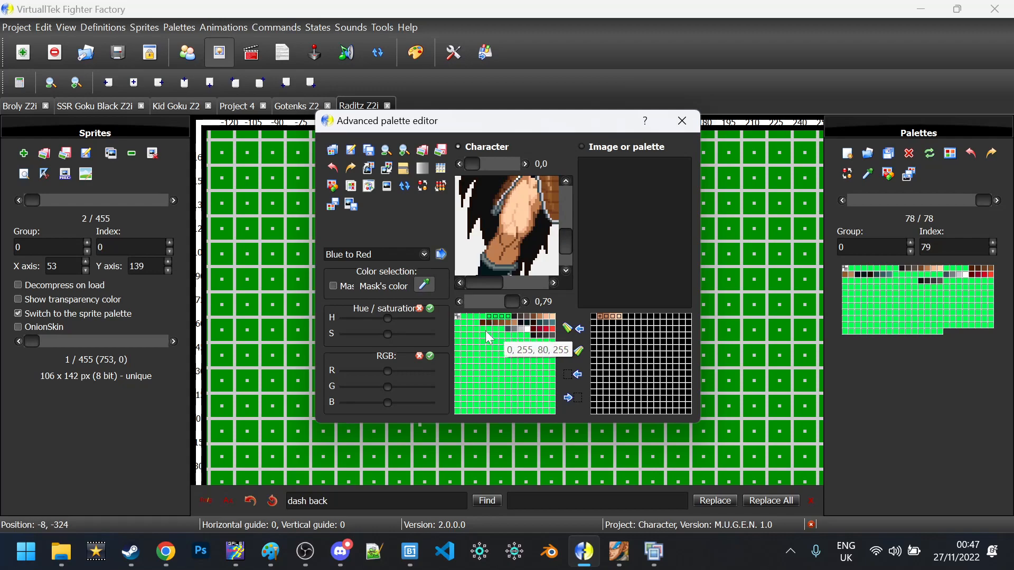
left_click(571, 334)
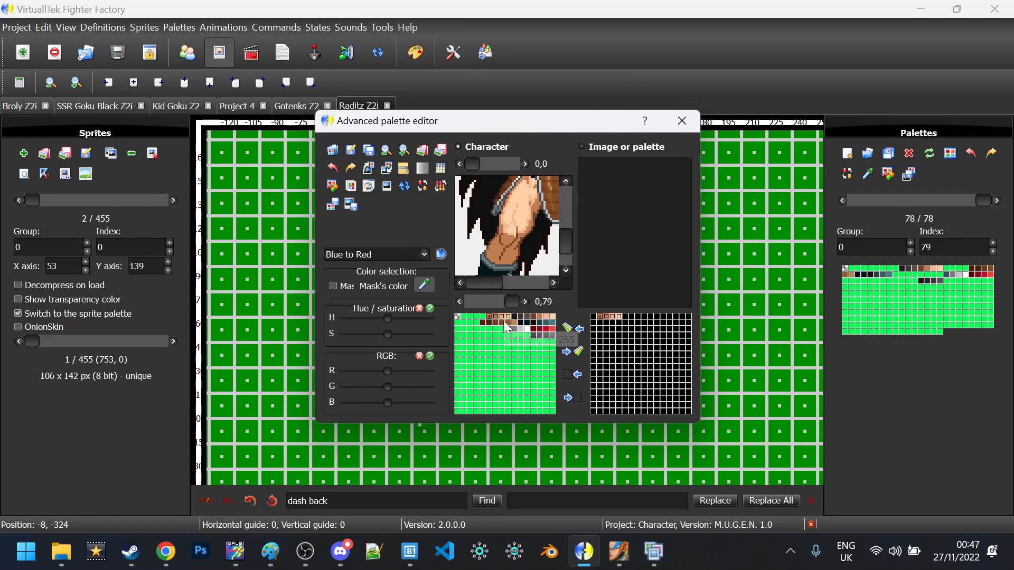
left_click_drag(385, 384, 388, 382)
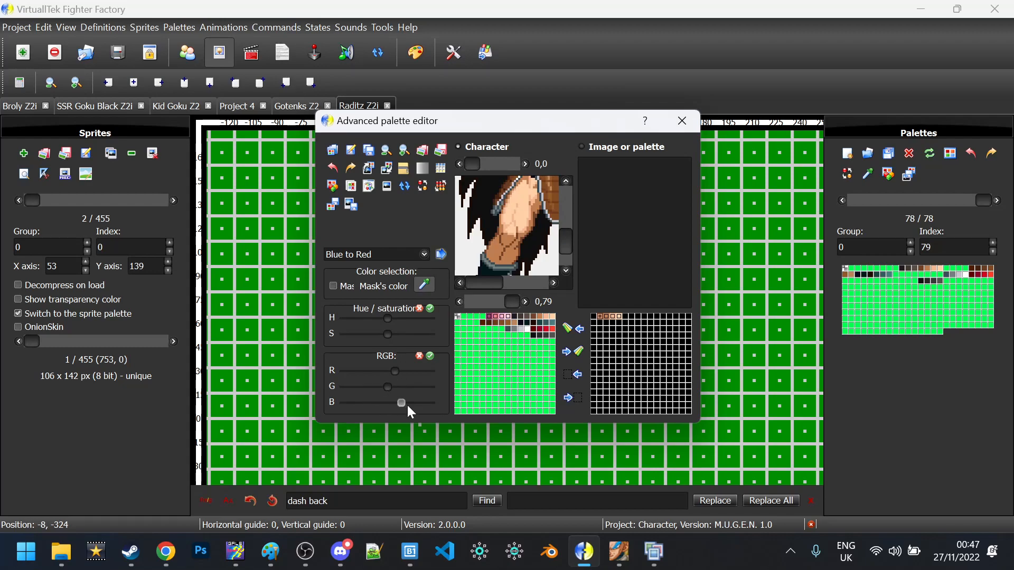
left_click(431, 357)
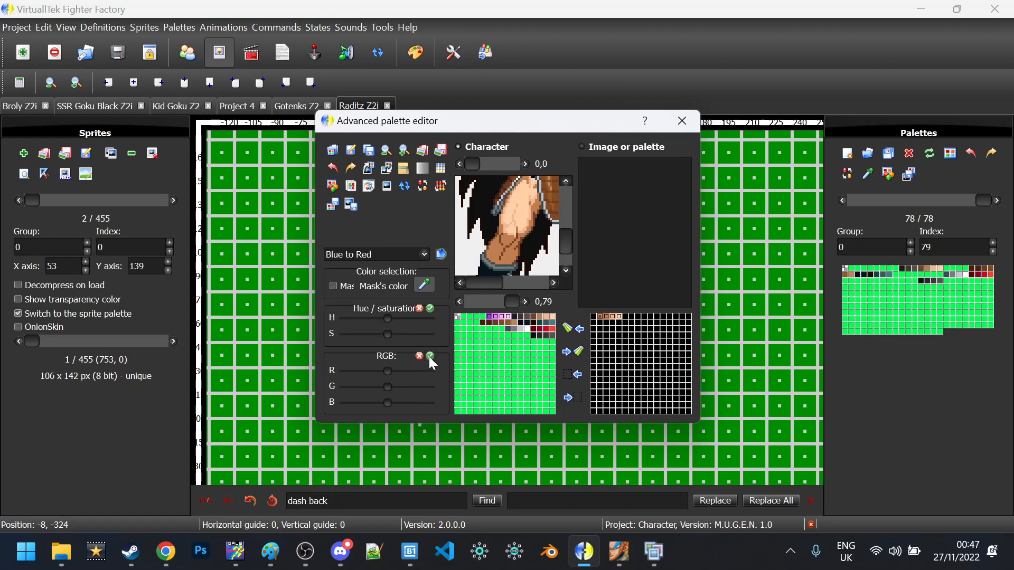
left_click(340, 207)
key("Escape")
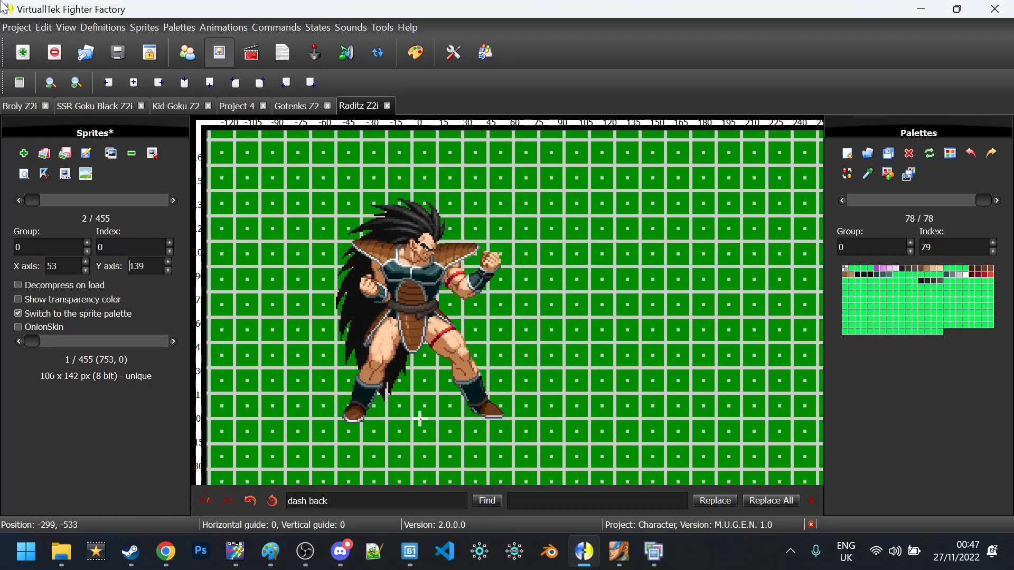
In the Image editor, pan to Raditz's left fist and choose the pink palette colour with the Remap pen
left_click(90, 174)
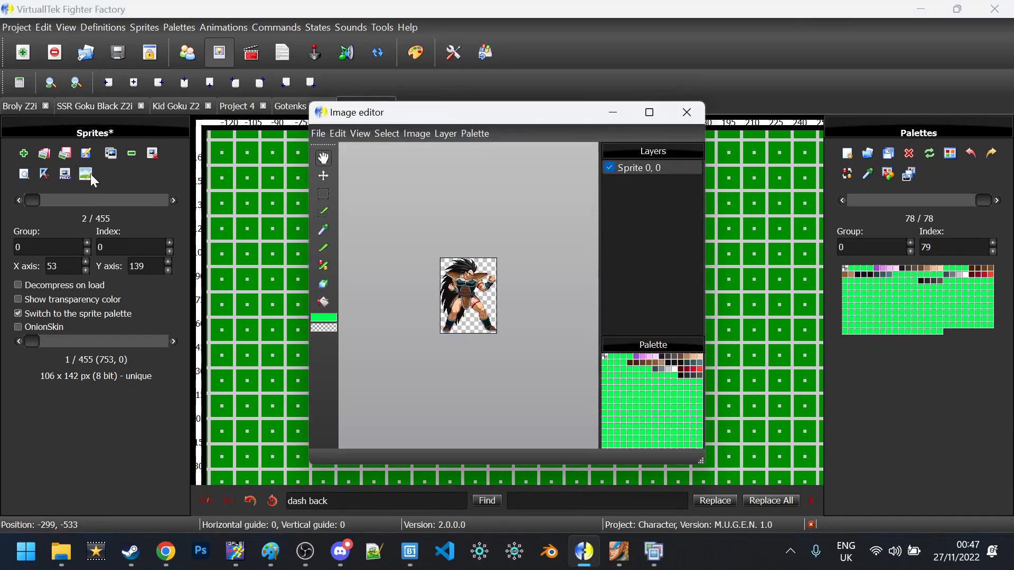
scroll(393, 290, "up", 3)
scroll(411, 288, "down", 3)
scroll(412, 288, "up", 3)
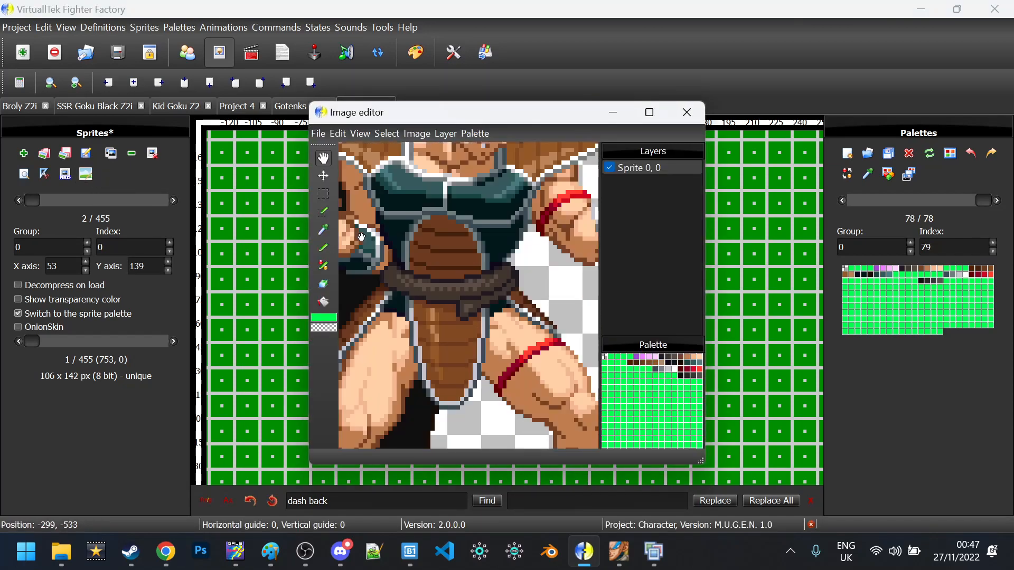
left_click(325, 157)
left_click_drag(413, 232, 483, 213)
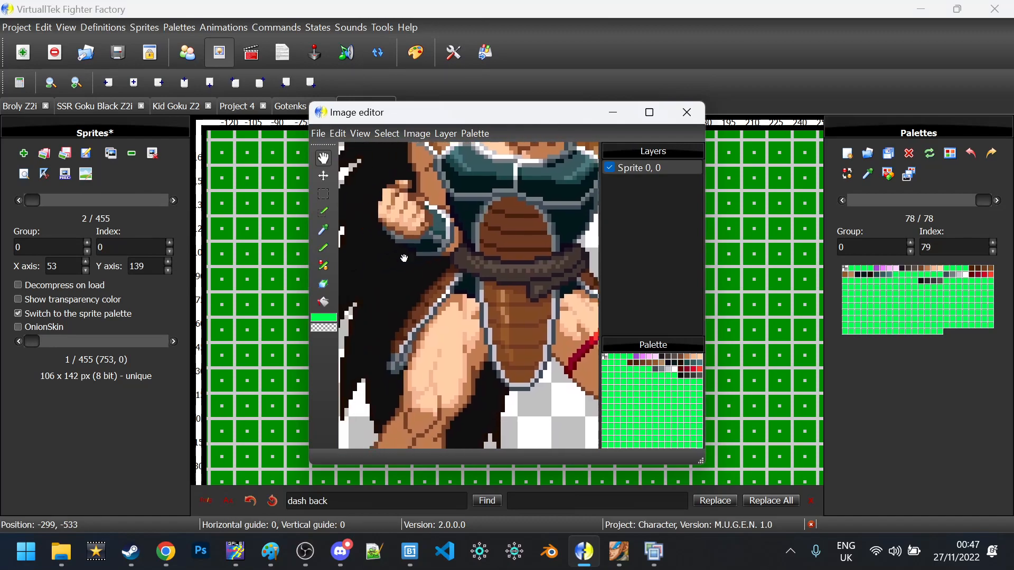
left_click(326, 268)
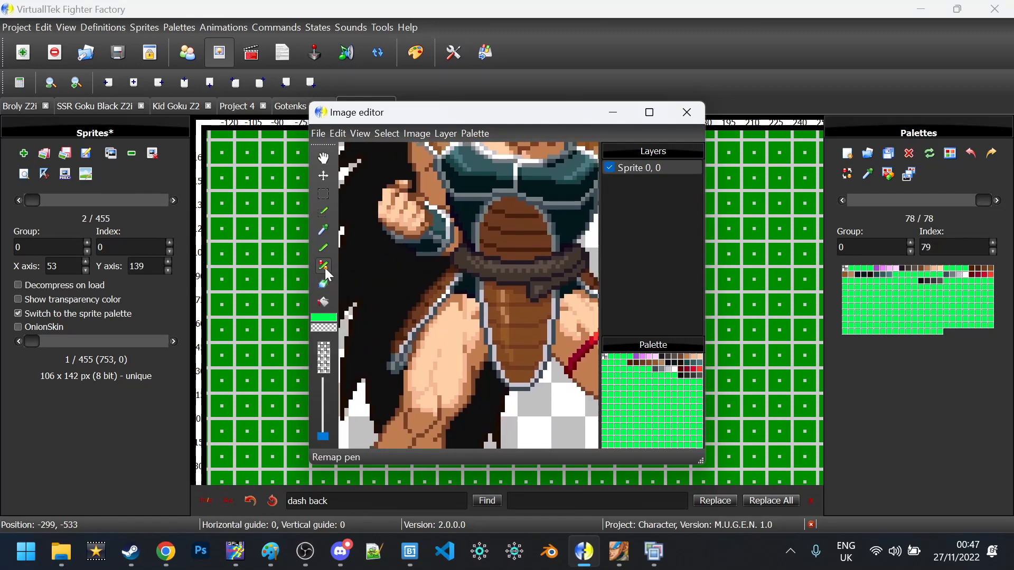
left_click(700, 358)
left_click(659, 362)
left_click(693, 358)
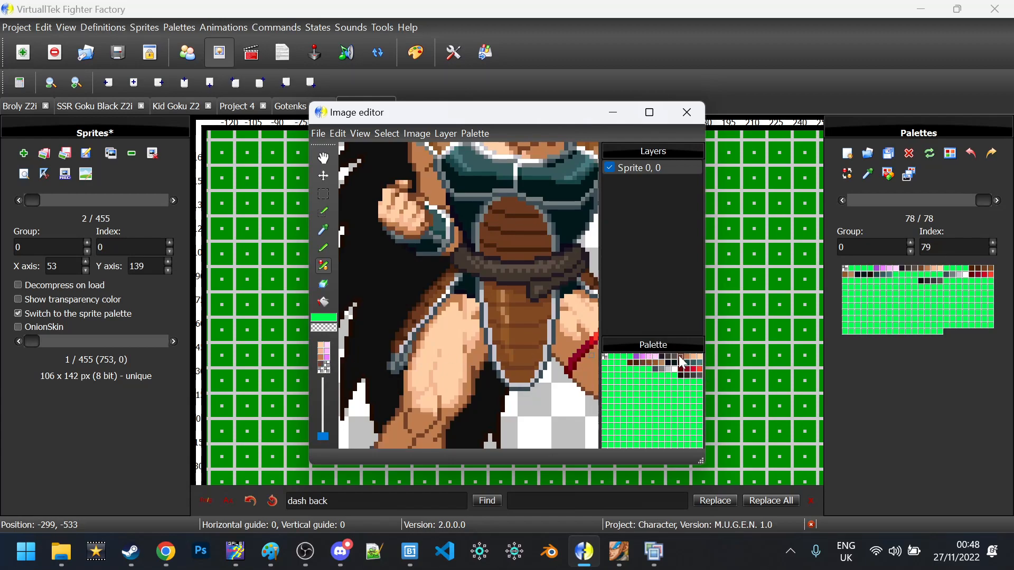
left_click(681, 356)
Enlarge the brush and paint the left fist pink
left_click(322, 420)
left_click_drag(323, 431, 328, 407)
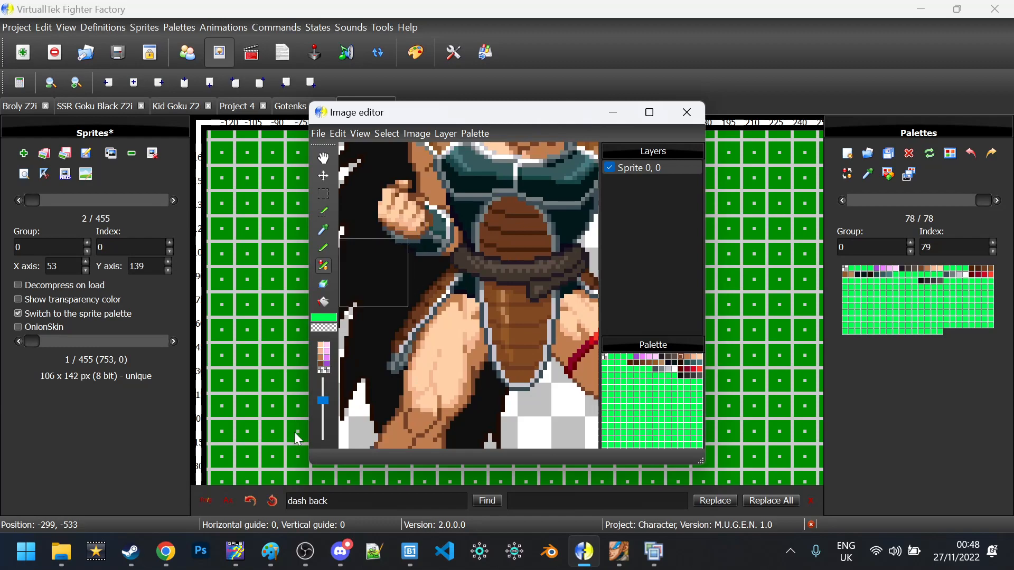
scroll(324, 417, "up", 2)
scroll(324, 434, "down", 6)
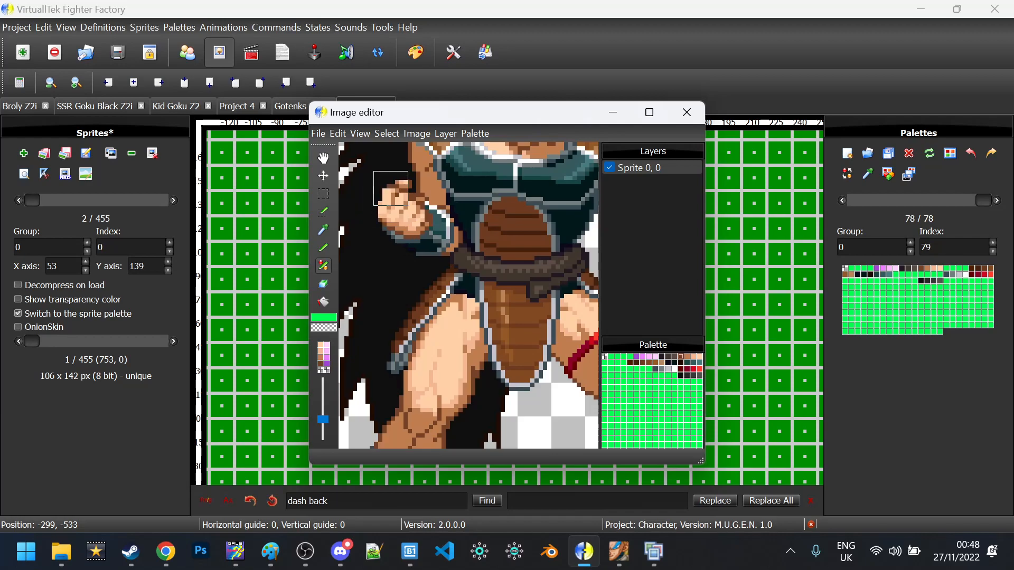
mouse_move(395, 189)
left_mouse_down()
mouse_move(391, 226)
mouse_move(408, 217)
mouse_move(416, 228)
mouse_move(408, 222)
left_mouse_up()
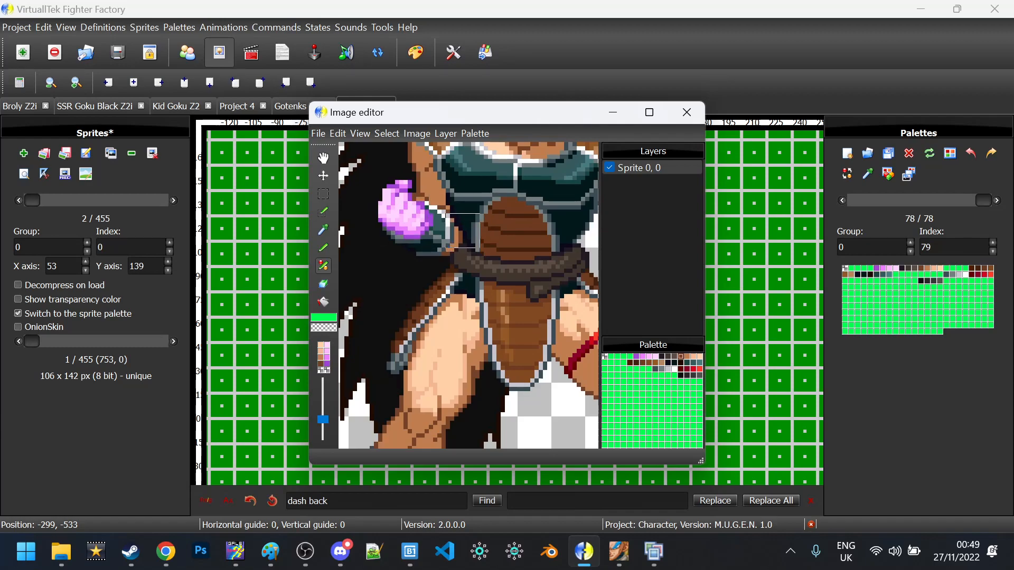
Pan to the right fist, paint it pink, then close the editor keeping the changes
left_click(323, 160)
left_click_drag(504, 259, 307, 214)
mouse_move(443, 192)
left_mouse_down()
mouse_move(354, 254)
mouse_move(362, 256)
left_mouse_up()
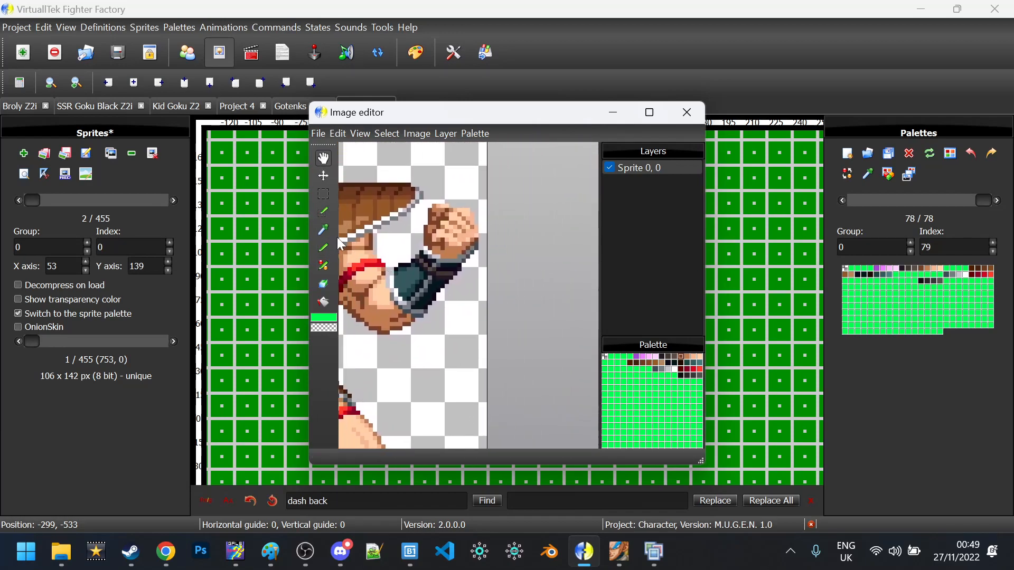
left_click(323, 265)
mouse_move(473, 244)
left_mouse_down()
mouse_move(465, 266)
mouse_move(439, 240)
mouse_move(461, 219)
mouse_move(457, 243)
left_mouse_up()
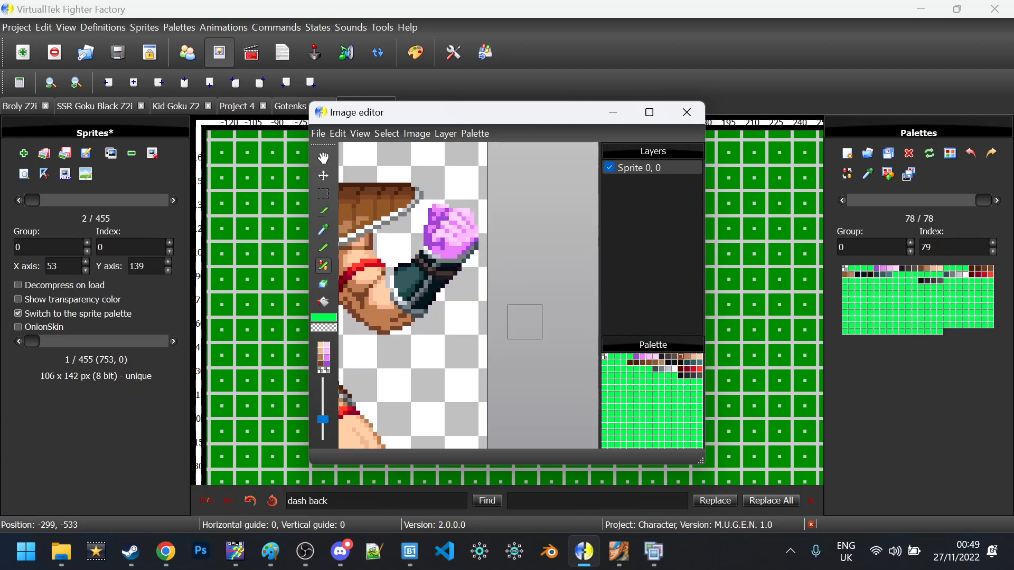
left_click(686, 112)
left_click(533, 310)
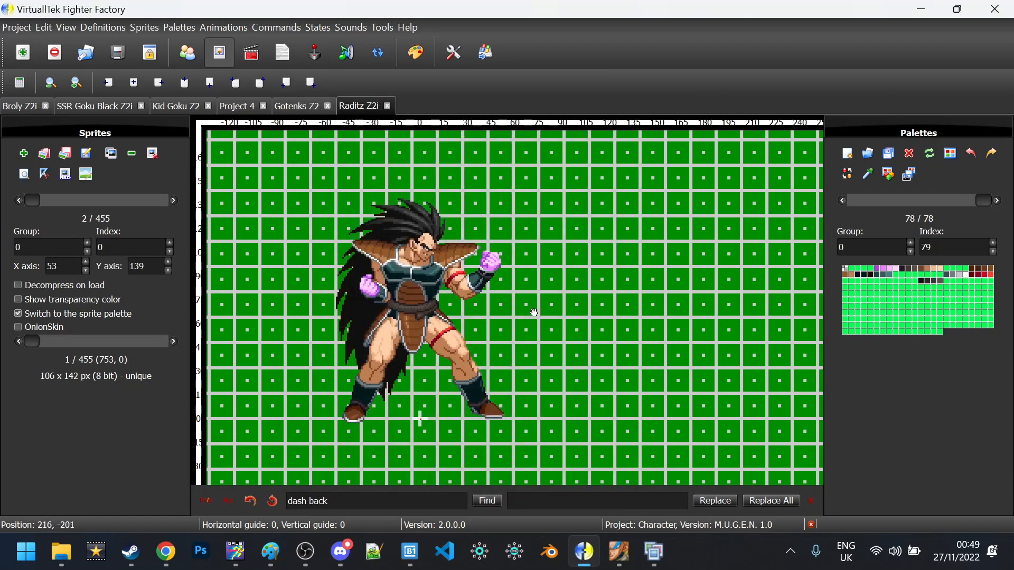
left_click(399, 150)
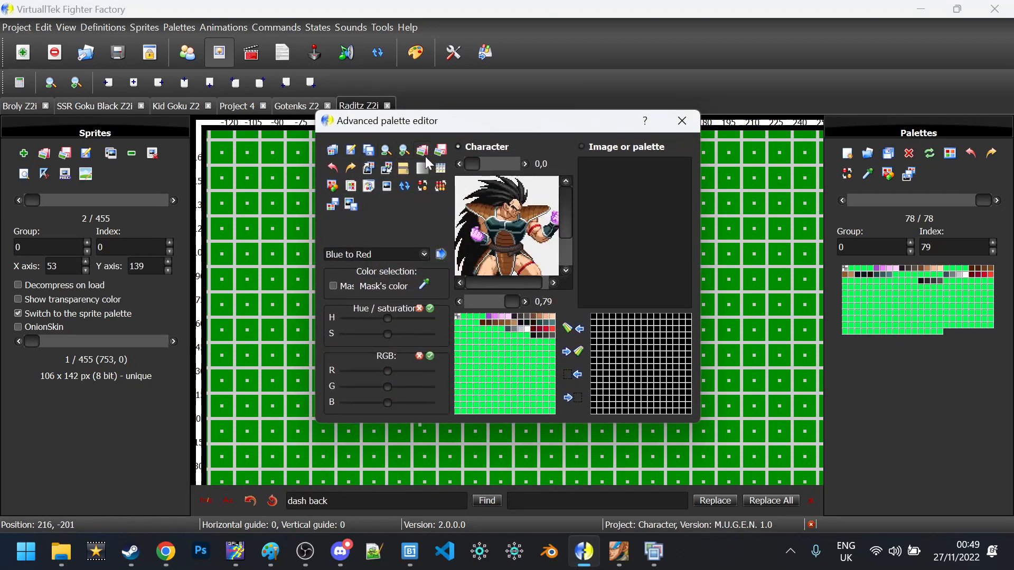
left_click(402, 149)
left_click_drag(565, 200, 565, 218)
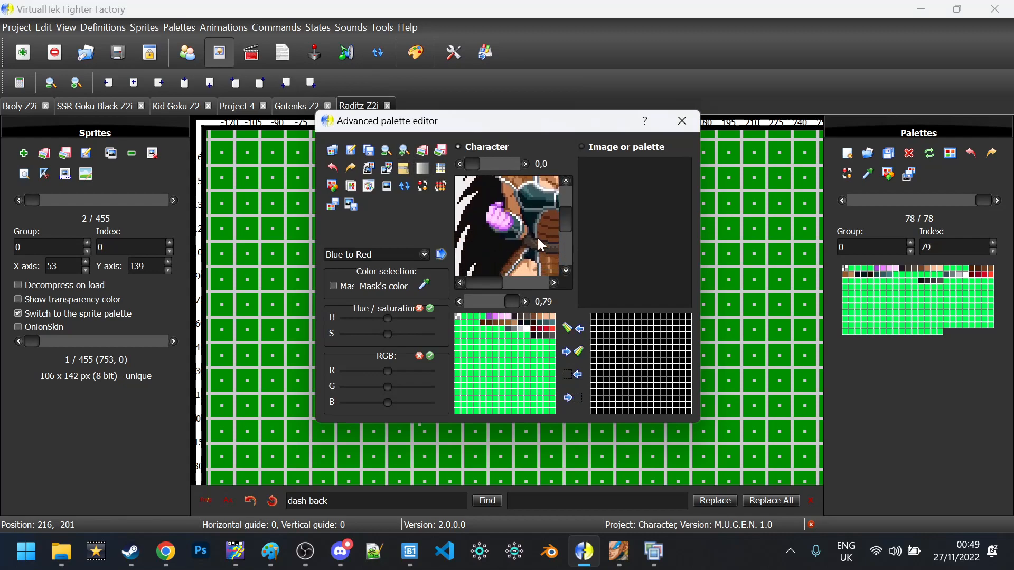
left_click(487, 315)
left_click(507, 318, "shift")
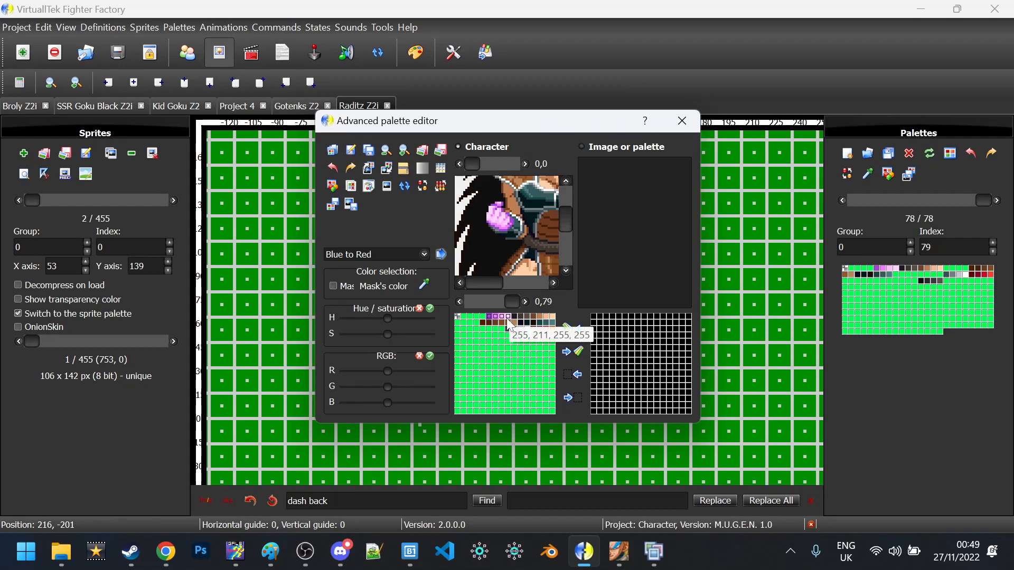
left_click_drag(386, 387, 343, 407)
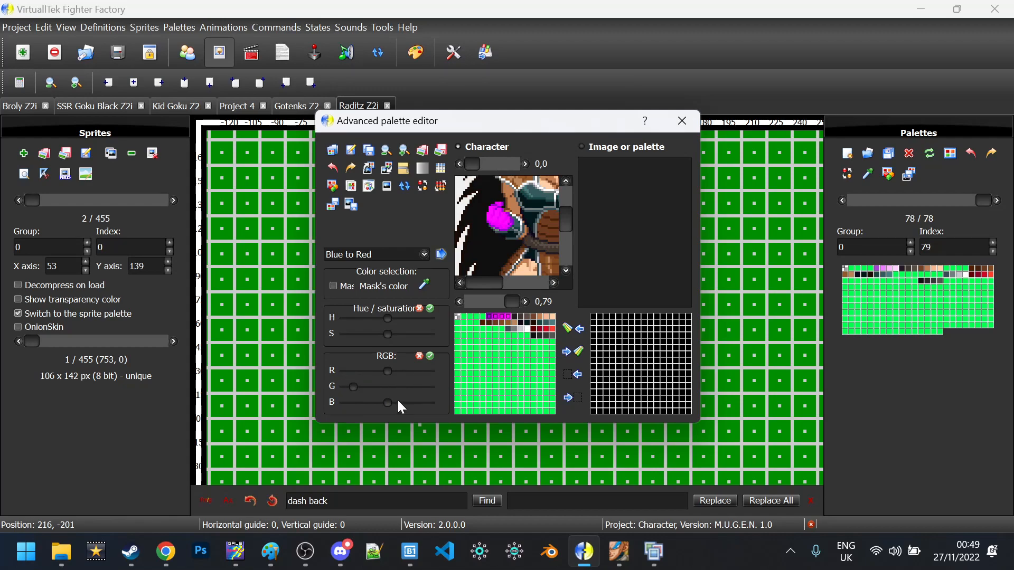
left_click_drag(433, 403, 340, 414)
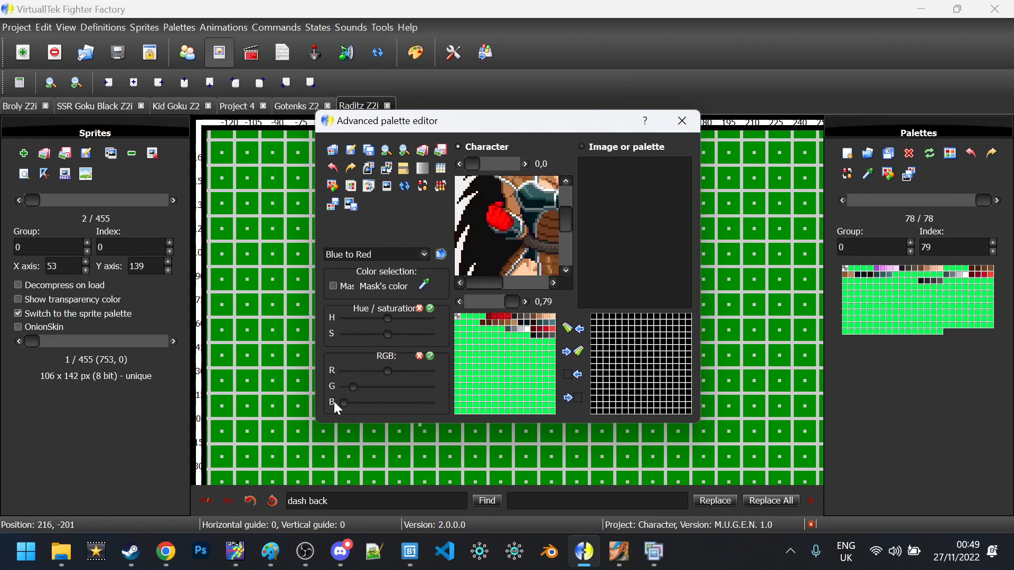
left_click(420, 356)
left_click(672, 126)
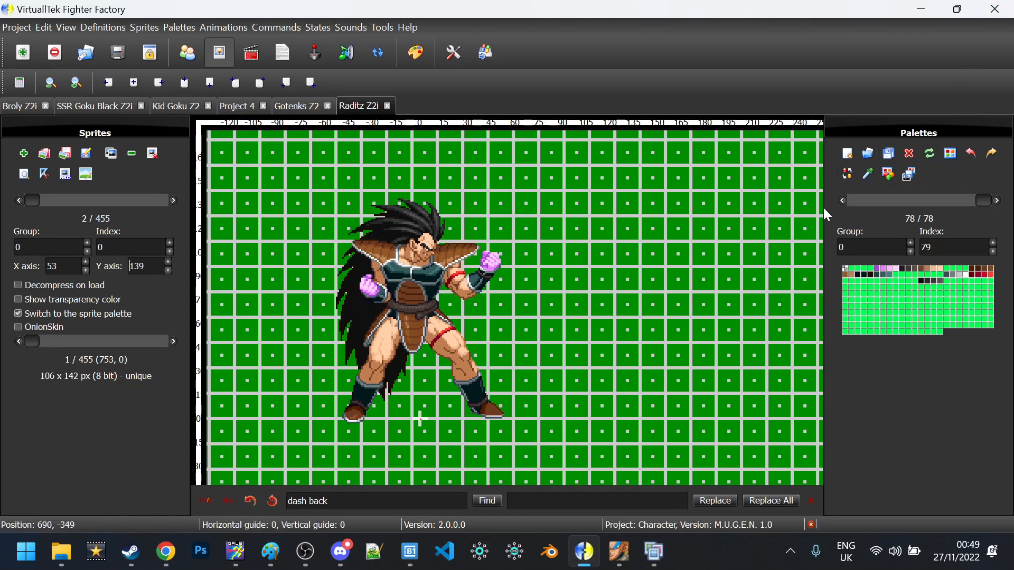
Set the edited palette's group to 1 and index to 1
left_click_drag(852, 247, 827, 247)
type("1")
key("Tab")
type("1")
Delete the blank sprite 753,0, leaving 454 sprites
scroll(176, 198, "up", 1)
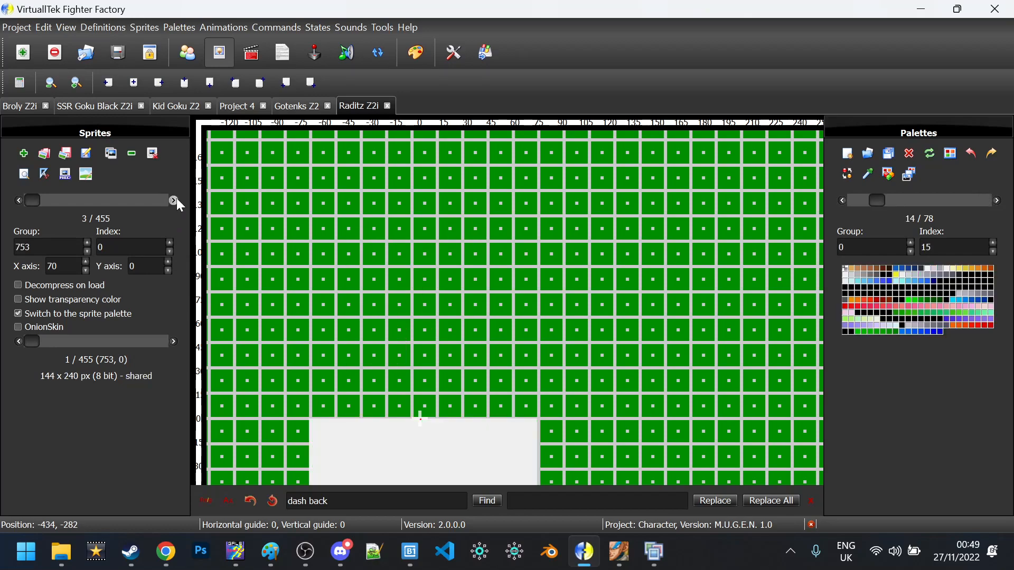
scroll(176, 198, "down", 1)
scroll(176, 198, "up", 1)
left_click(130, 155)
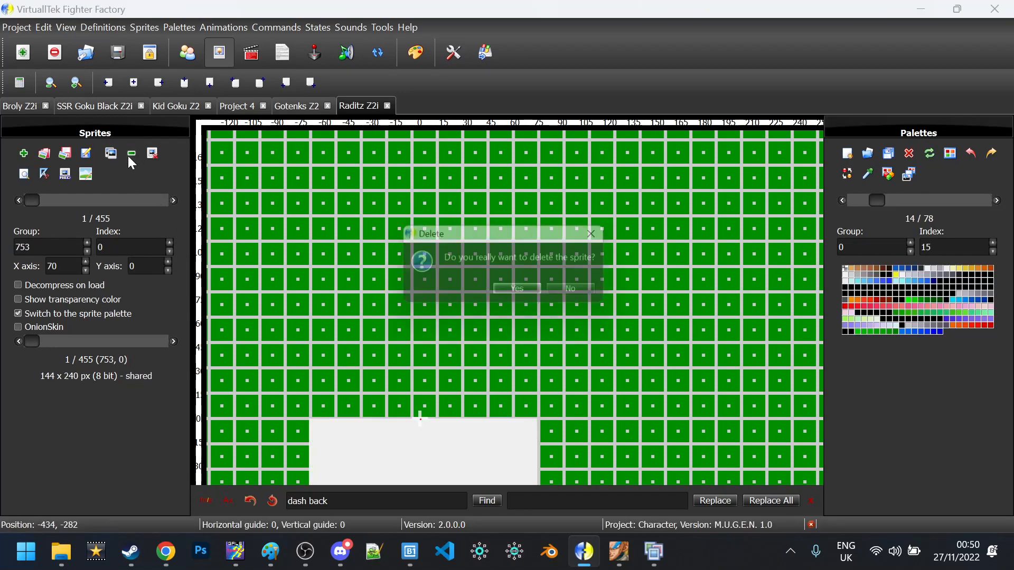
left_click(530, 293)
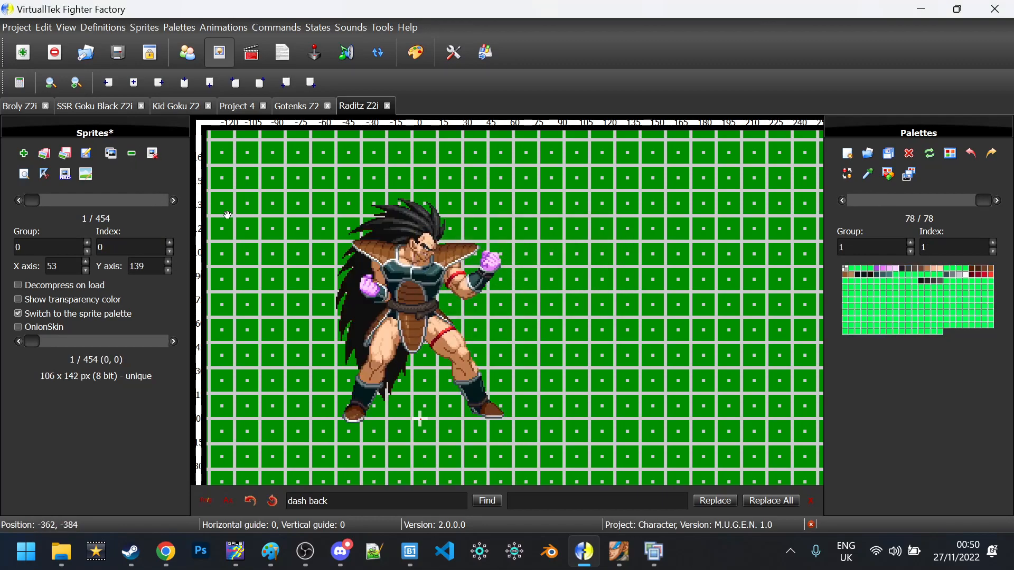
left_click(175, 202)
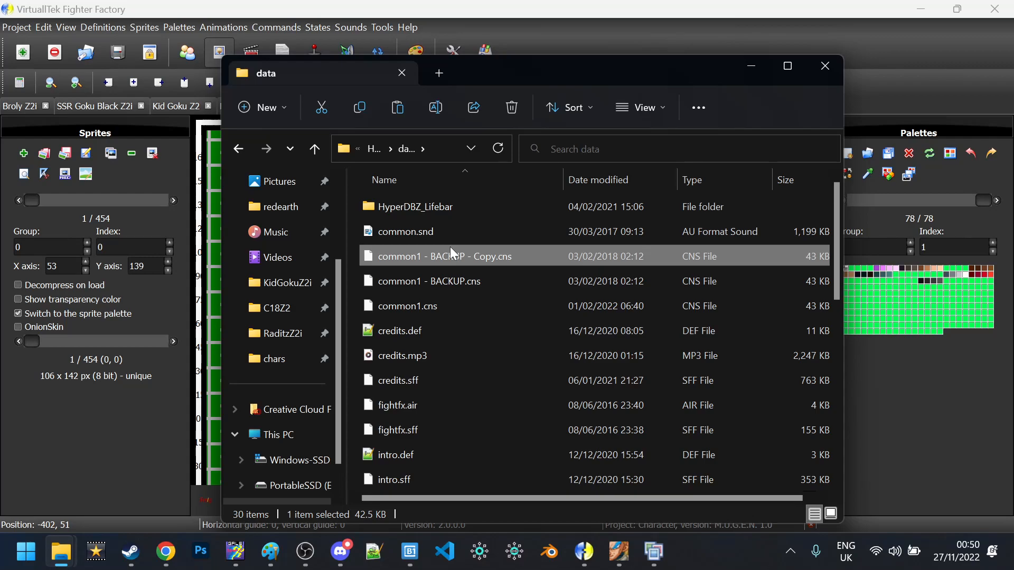
Select mugen.cfg by typing 'mu', open it in Notepad++, and bring up the Find box
type("mu")
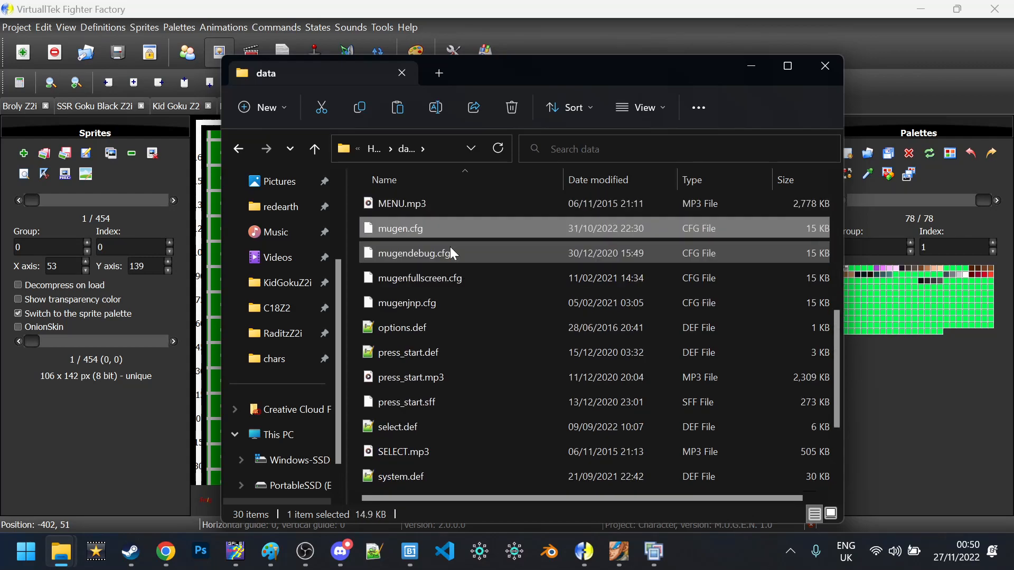
key("Return")
key("ctrl+f")
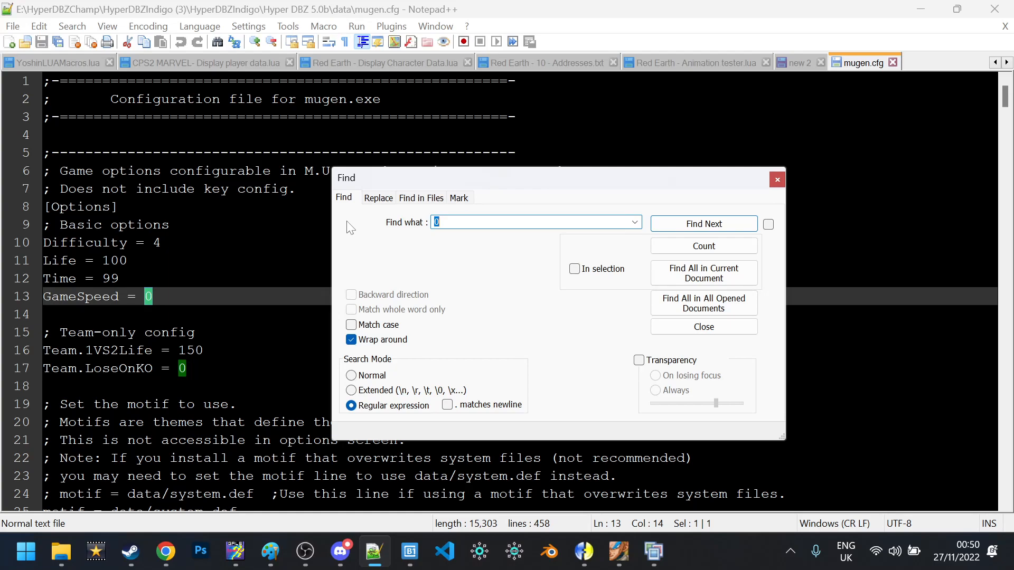
Find DEBUG in mugen.cfg, check Debug, AllowDebugMode and AllowDebugKeys are 1, and close Notepad++
type("DEBUG")
key("Return")
key("Escape")
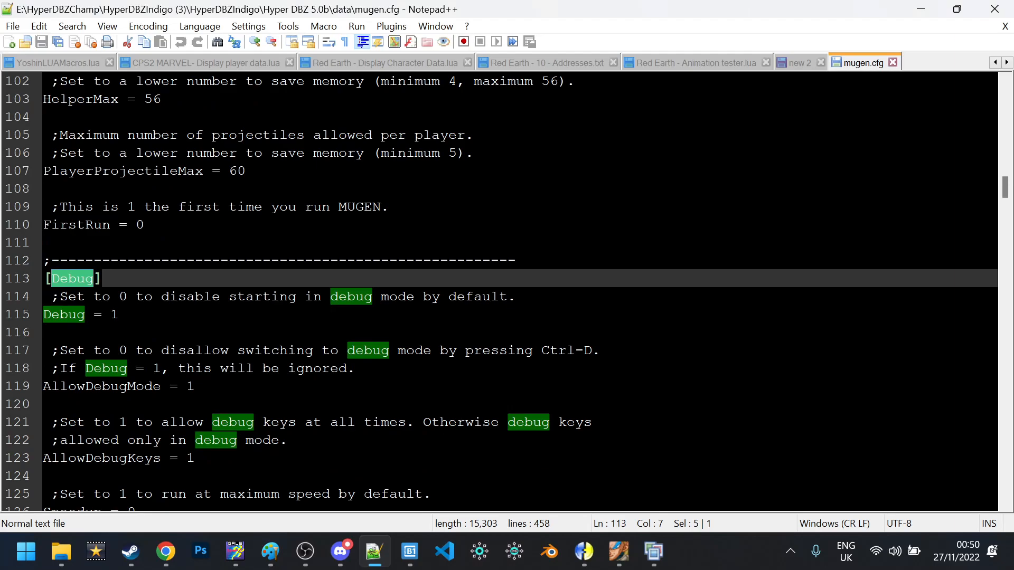
double_click(115, 314)
double_click(191, 386)
double_click(190, 458)
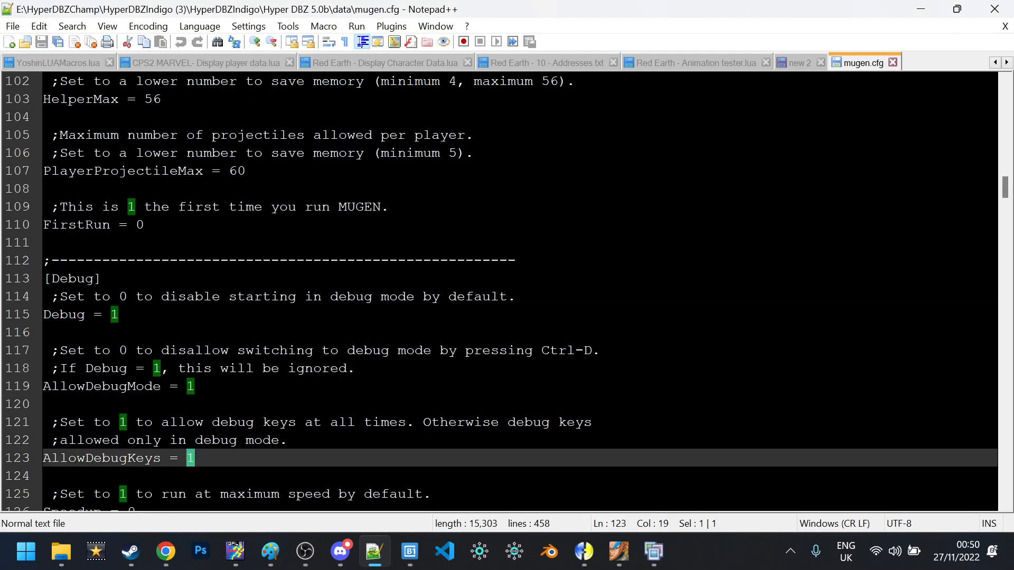
left_click(119, 315)
left_click(995, 9)
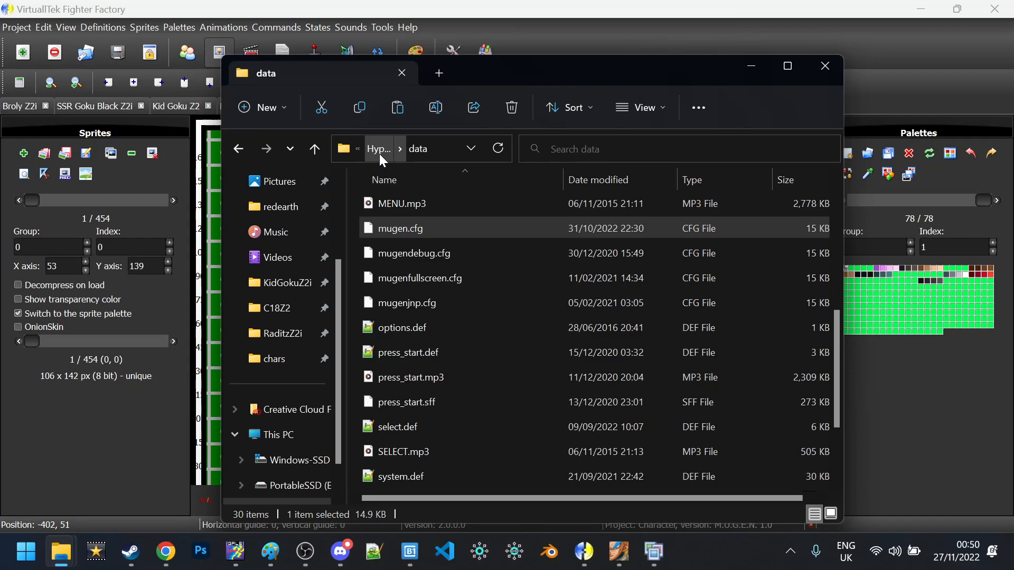
Go to the Hyper DBZ 5.0b\data folder and open select.def in Notepad++
key("s")
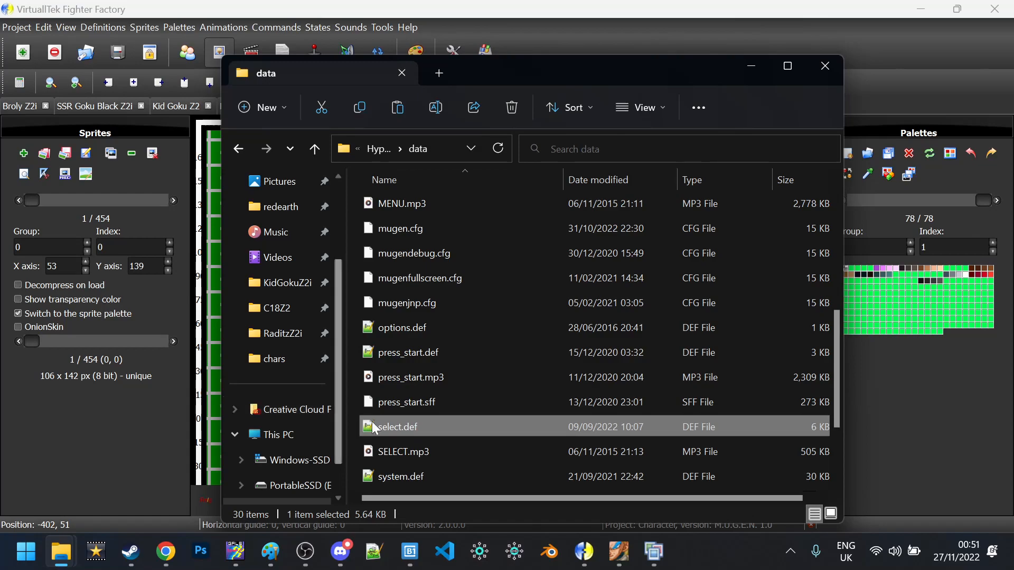
left_click(379, 149)
double_click(407, 204)
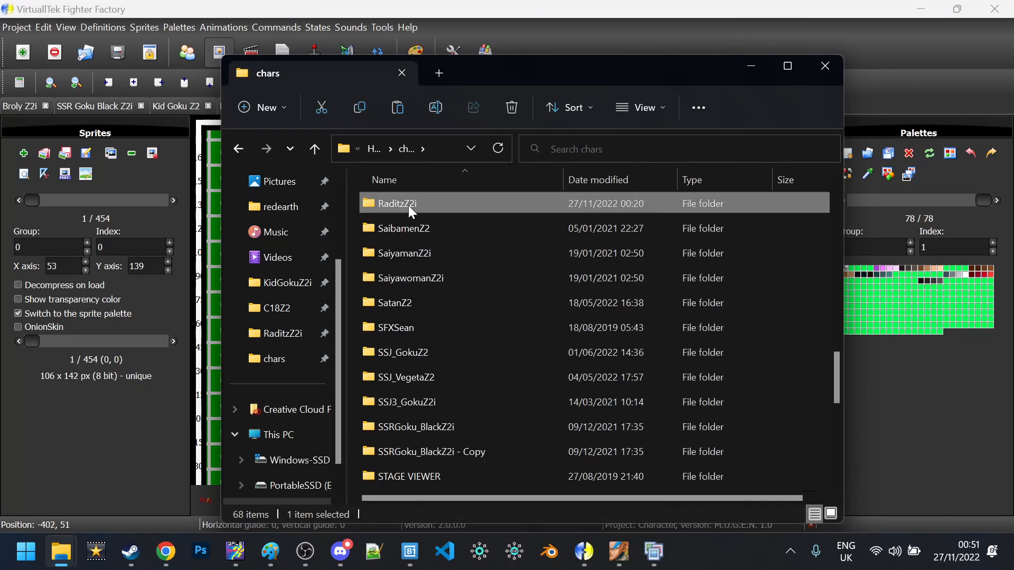
left_click(409, 206)
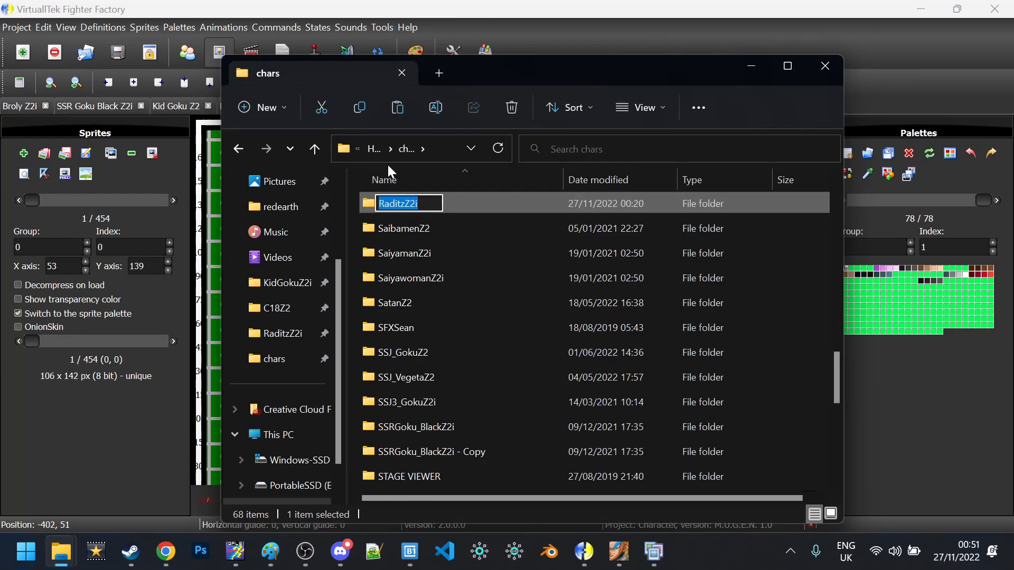
left_click(376, 151)
double_click(484, 233)
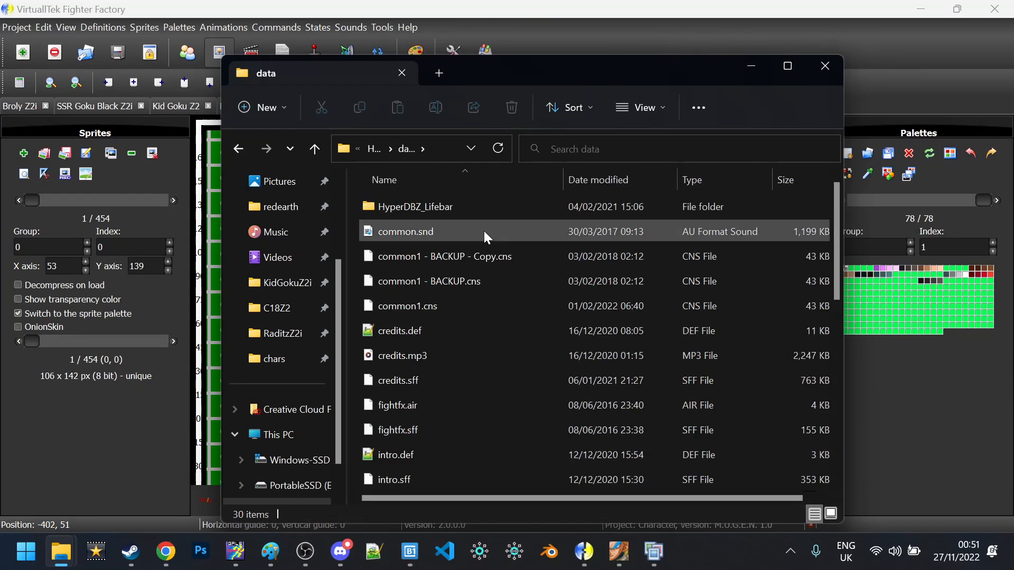
key("s")
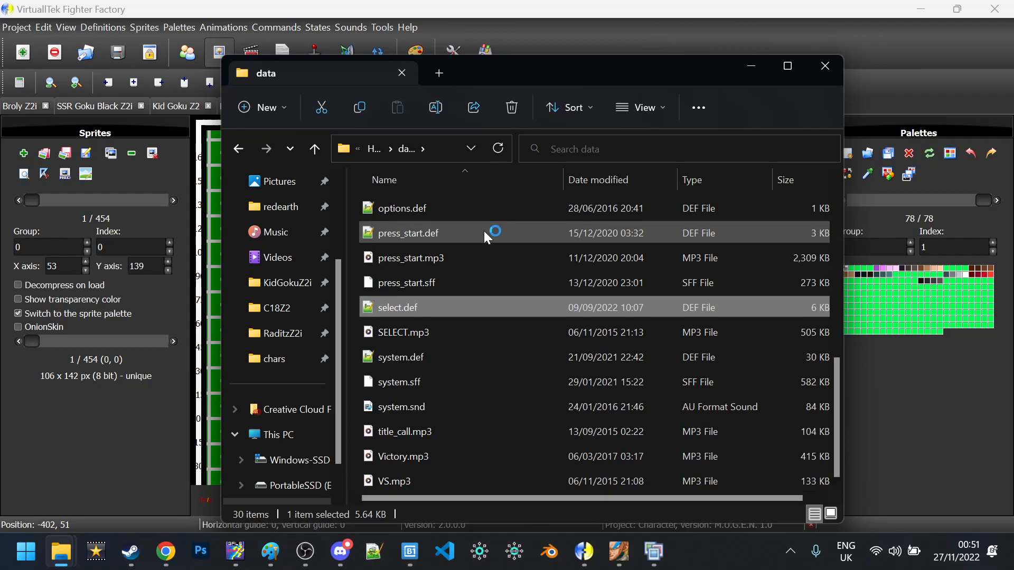
key("Return")
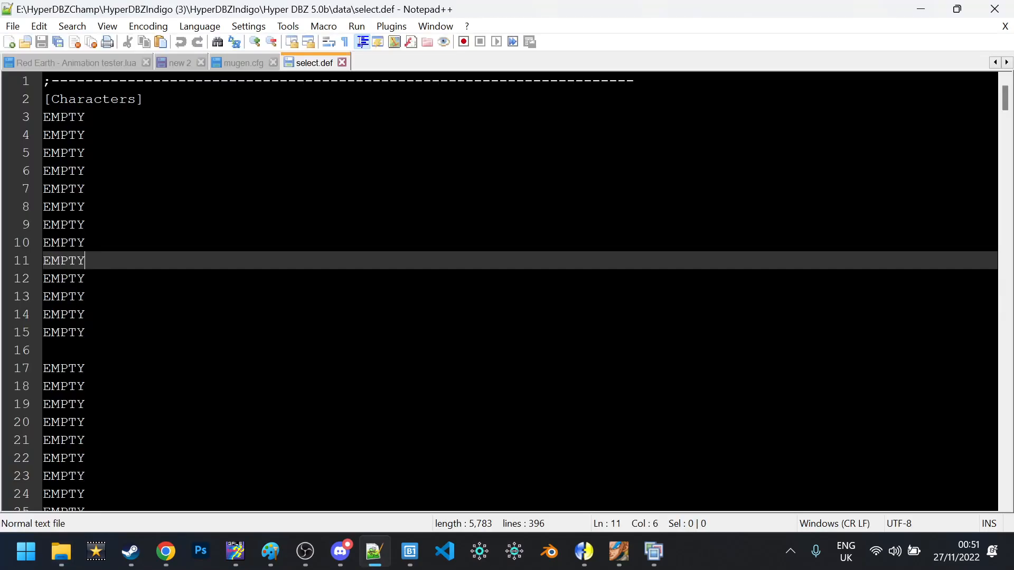
scroll(520, 291, "down", 20)
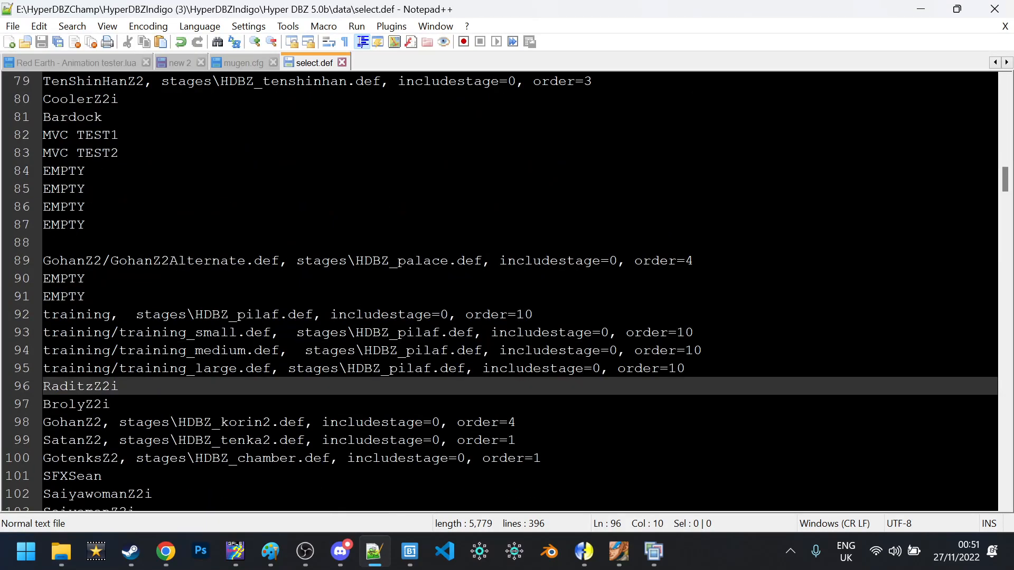
double_click(81, 278)
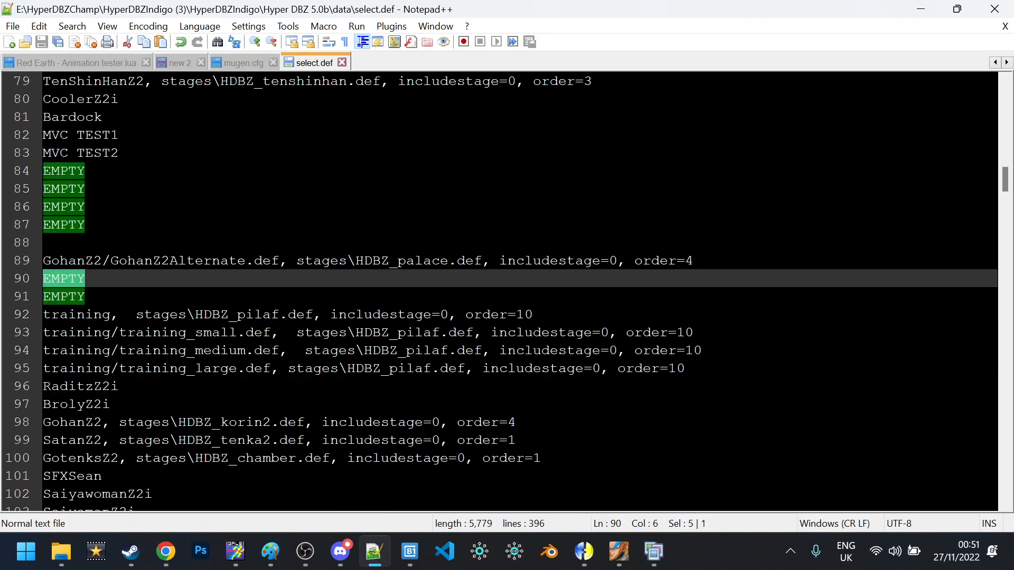
key("Down")
scroll(520, 291, "down", 4)
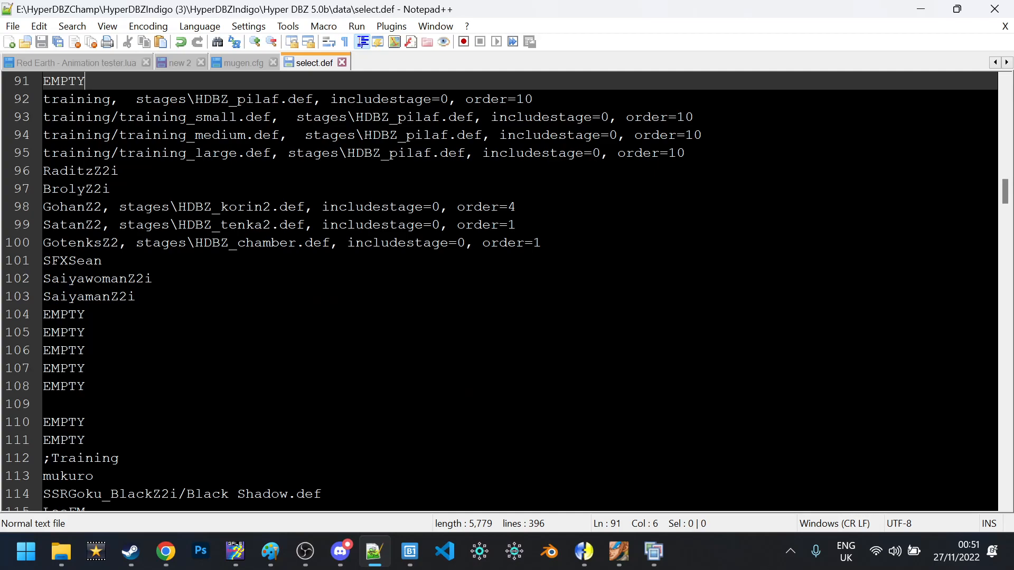
scroll(500, 291, "down", 3)
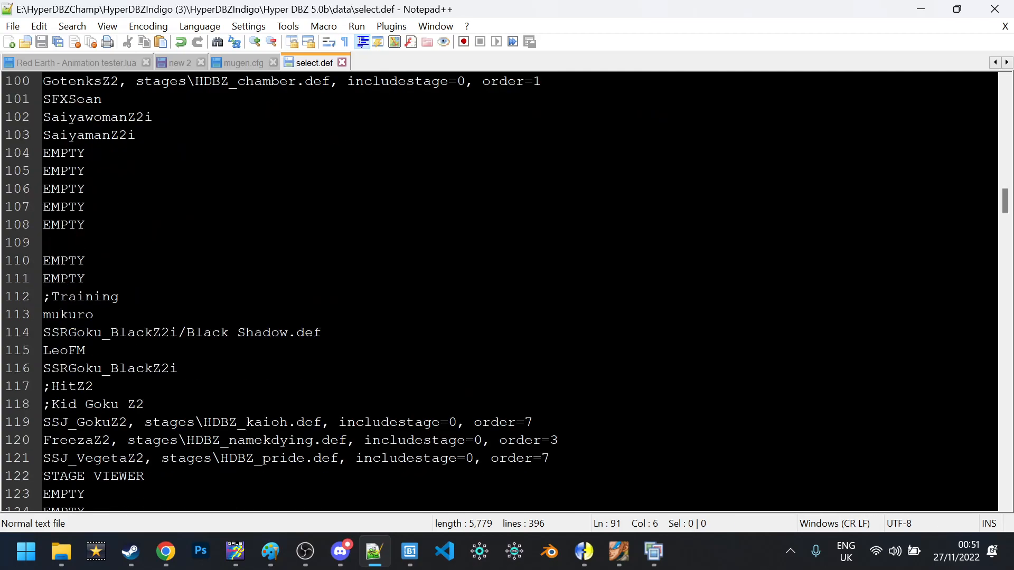
scroll(520, 291, "up", 4)
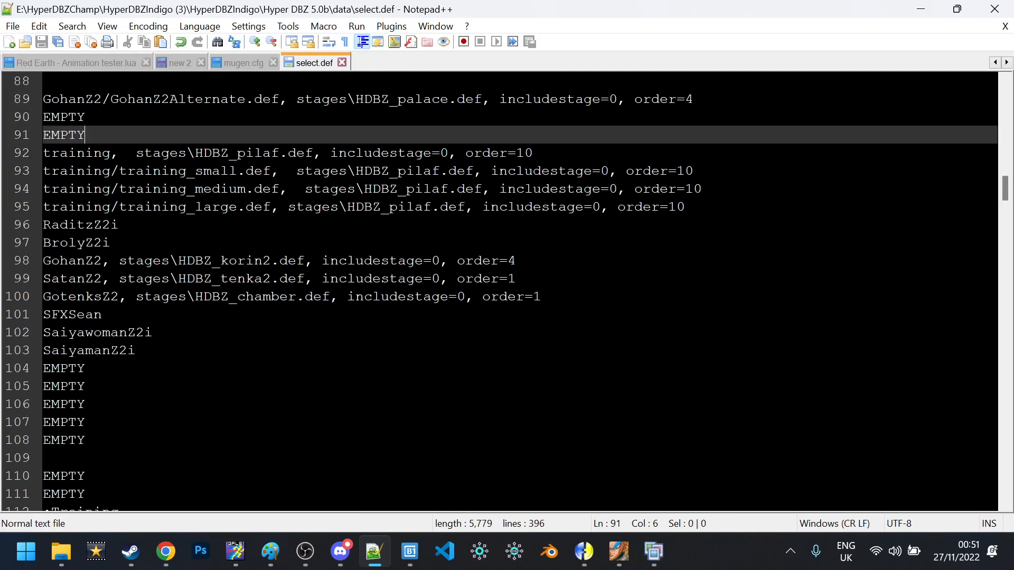
double_click(112, 226)
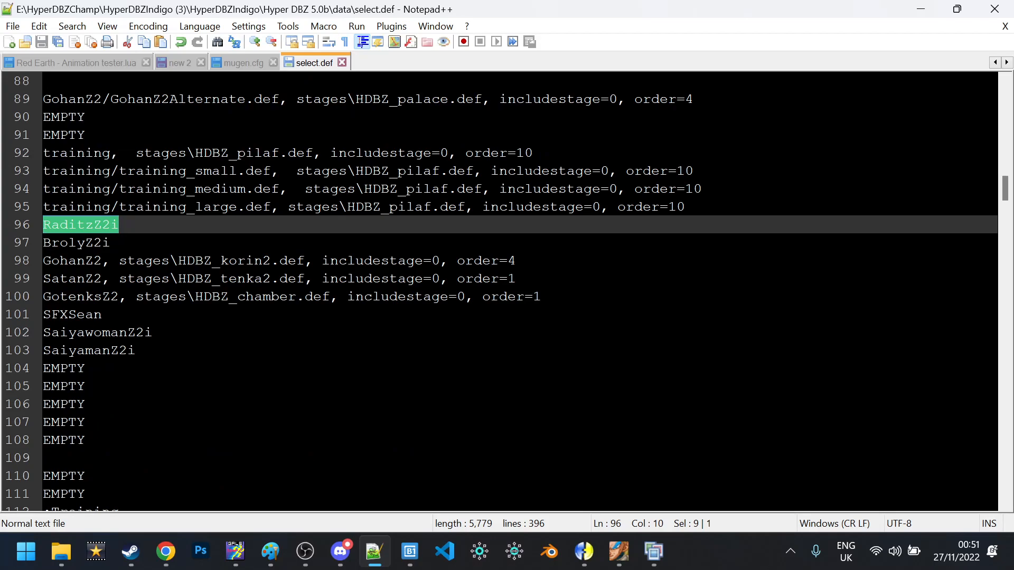
mouse_move(61, 551)
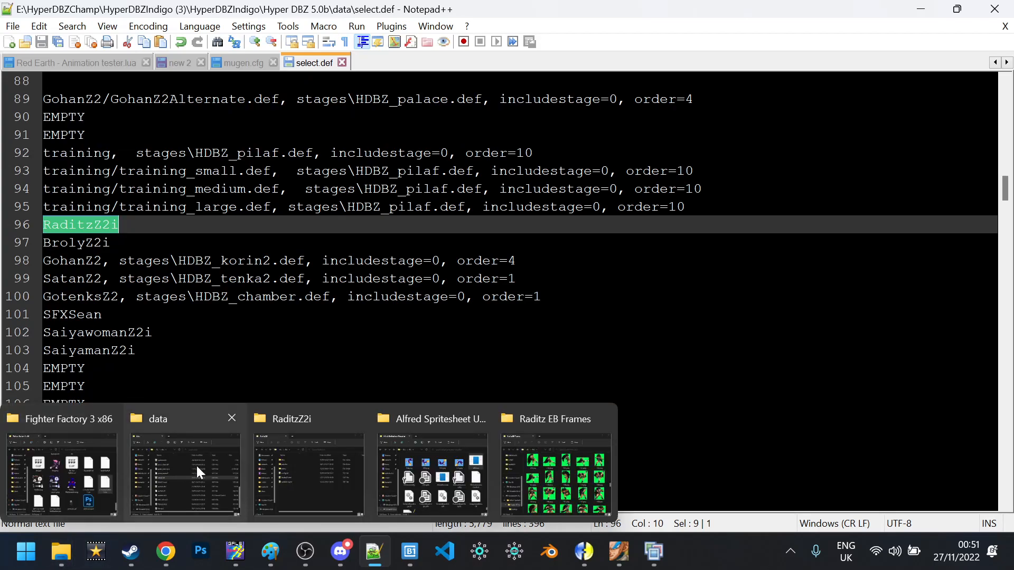
Navigate File Explorer into the chars\RaditzZ2i character folder
mouse_move(240, 460)
left_click(206, 447)
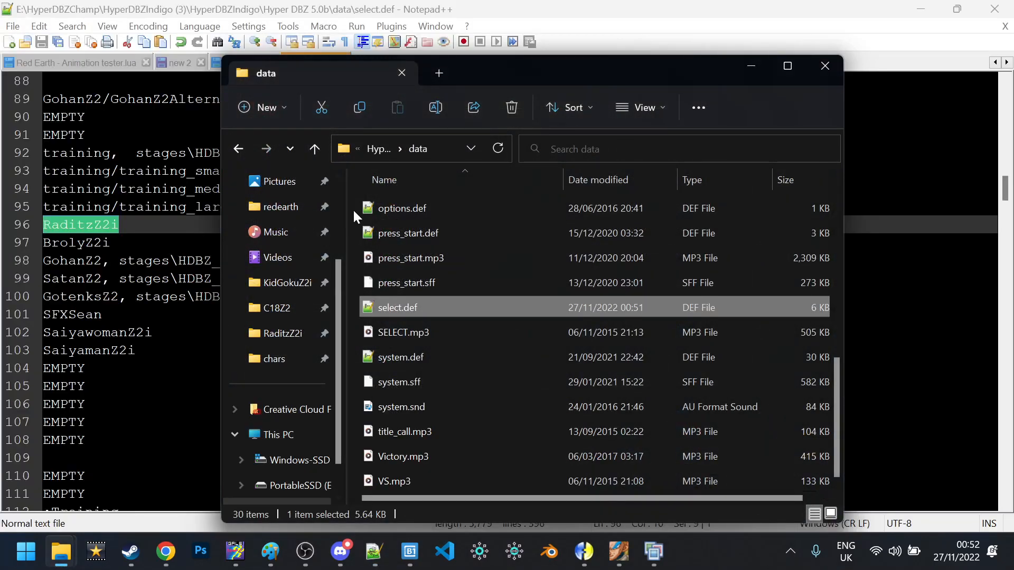
left_click(377, 154)
double_click(401, 214)
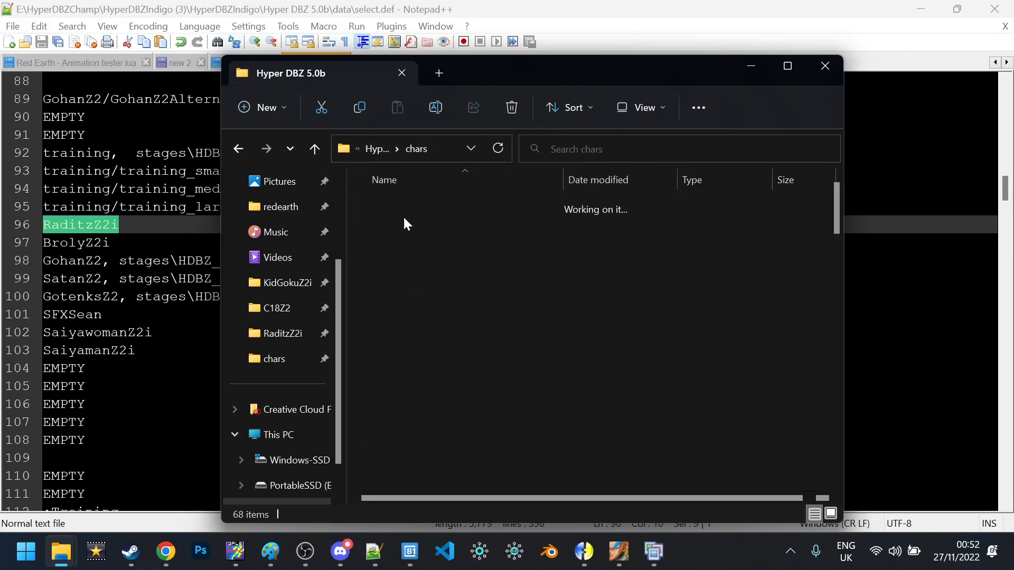
left_click(375, 152)
double_click(401, 219)
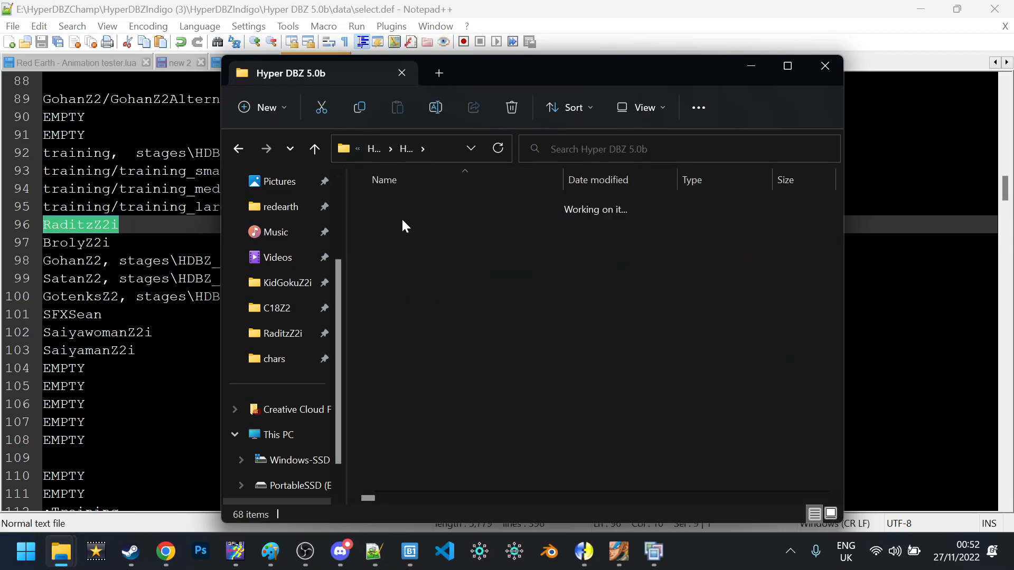
scroll(413, 252, "down", 4)
key("r")
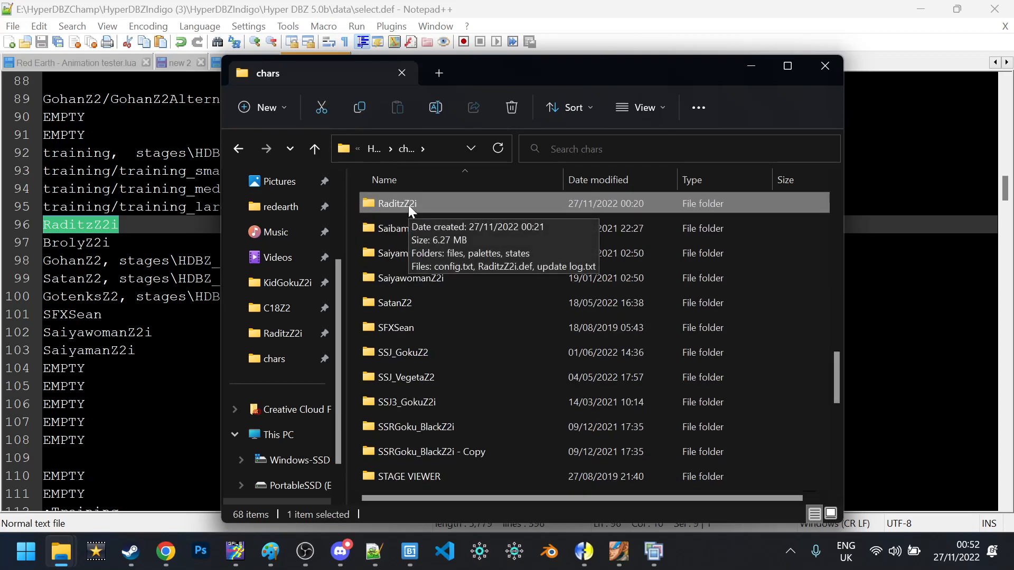
double_click(407, 205)
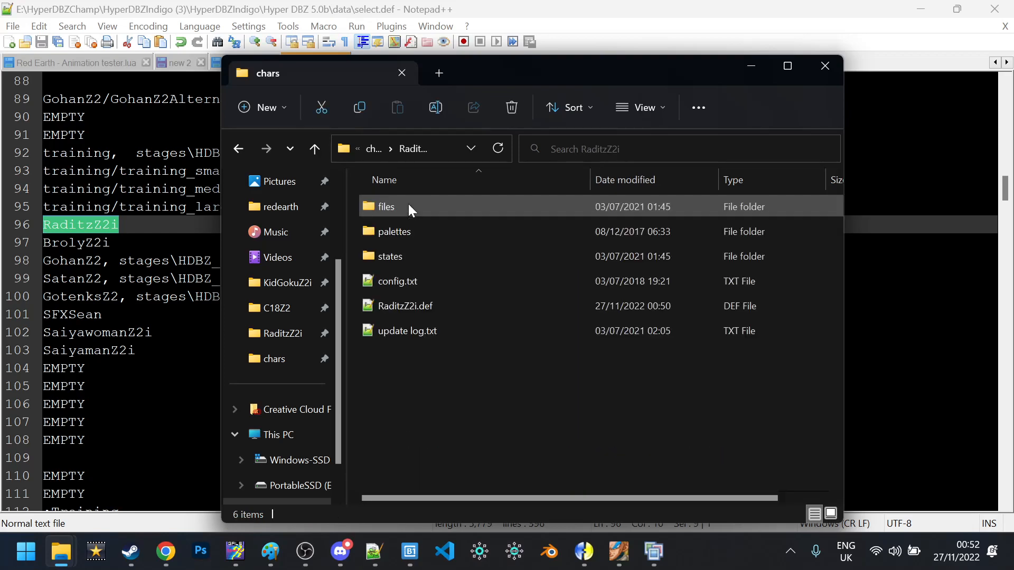
Duplicate RaditzZ2i.def and rename the copy to CAHUNGA.def
left_click(404, 303)
key("ctrl+c")
key("ctrl+v")
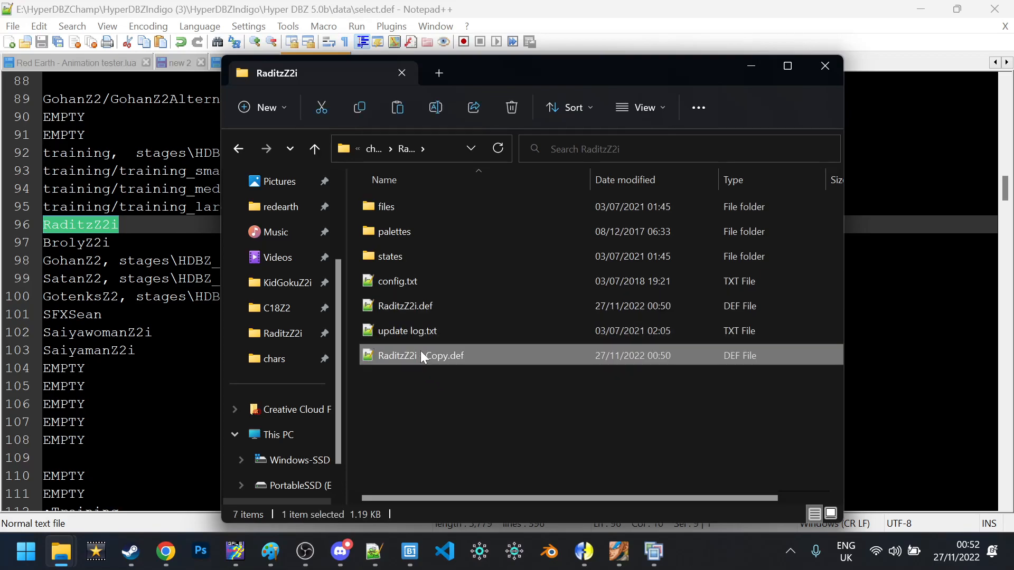
key("F2")
key("ctrl+Left")
triple_click(425, 356)
left_click(425, 356)
left_click_drag(450, 355, 304, 353)
type("CAHUNC")
key("BackSpace")
type("GA")
key("Return")
left_click(132, 225)
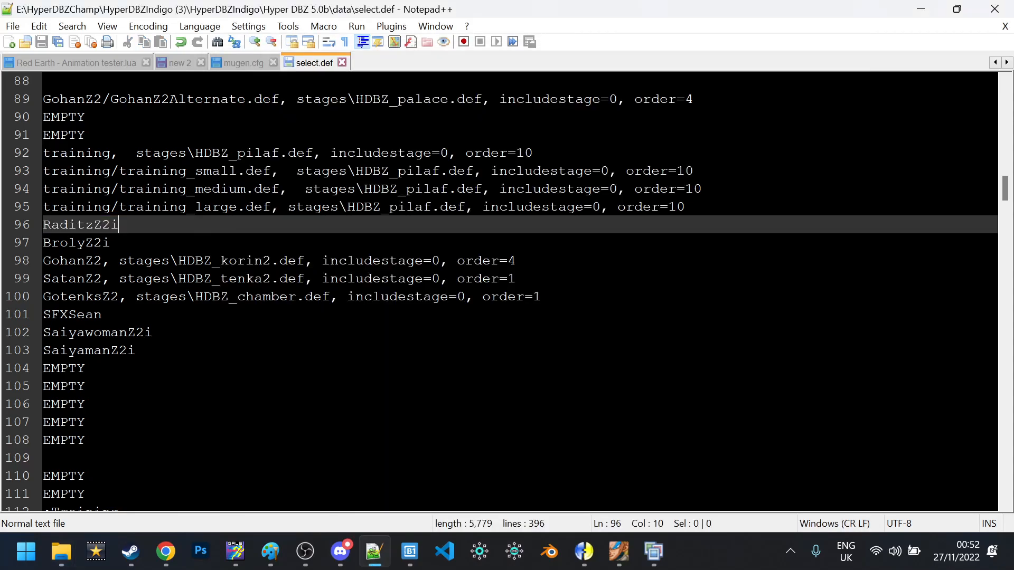
type("/")
key("Caps_Lock")
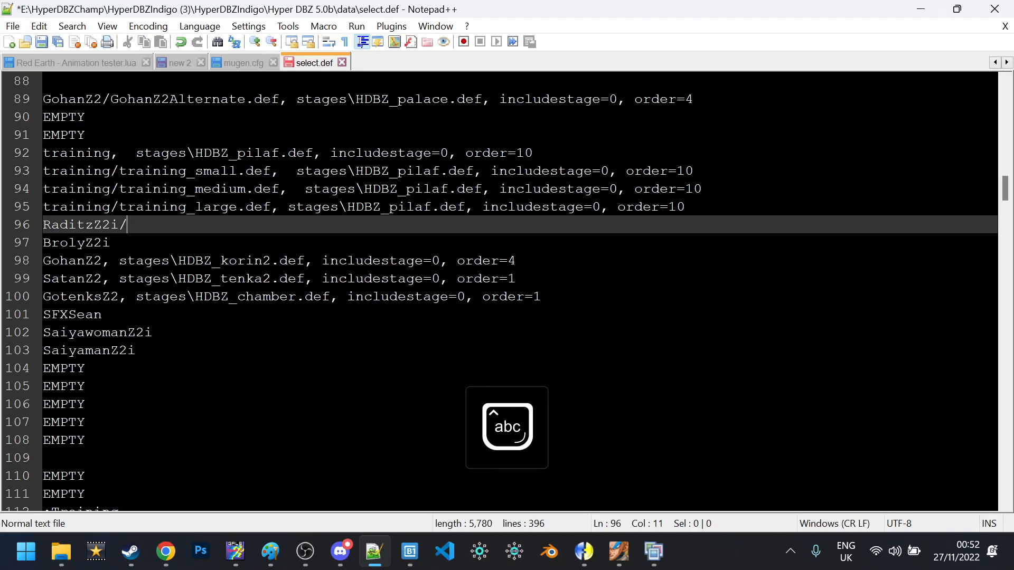
type("CHA")
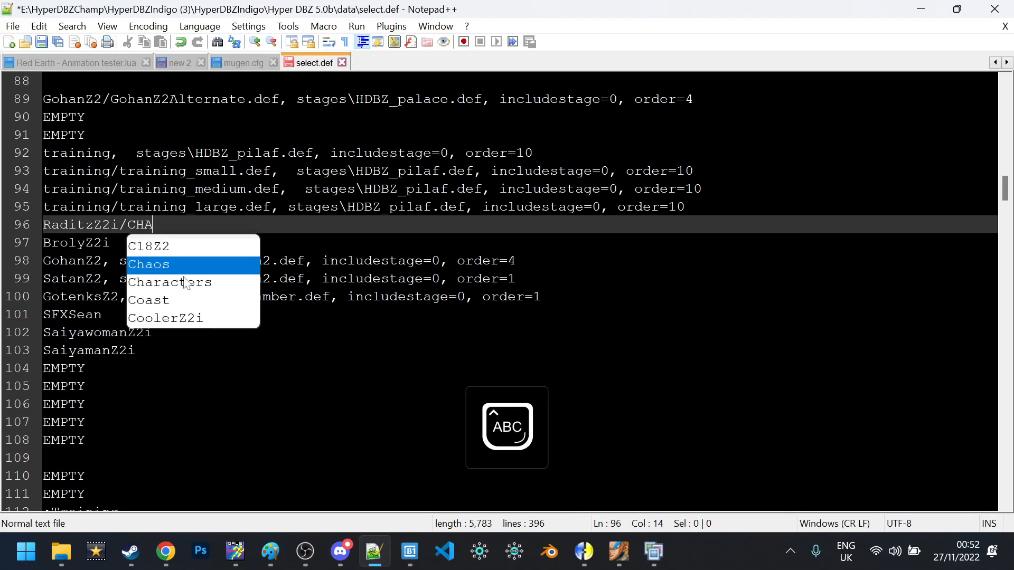
key("BackSpace")
key("BackSpace")
type("ACHUNGA.DEF")
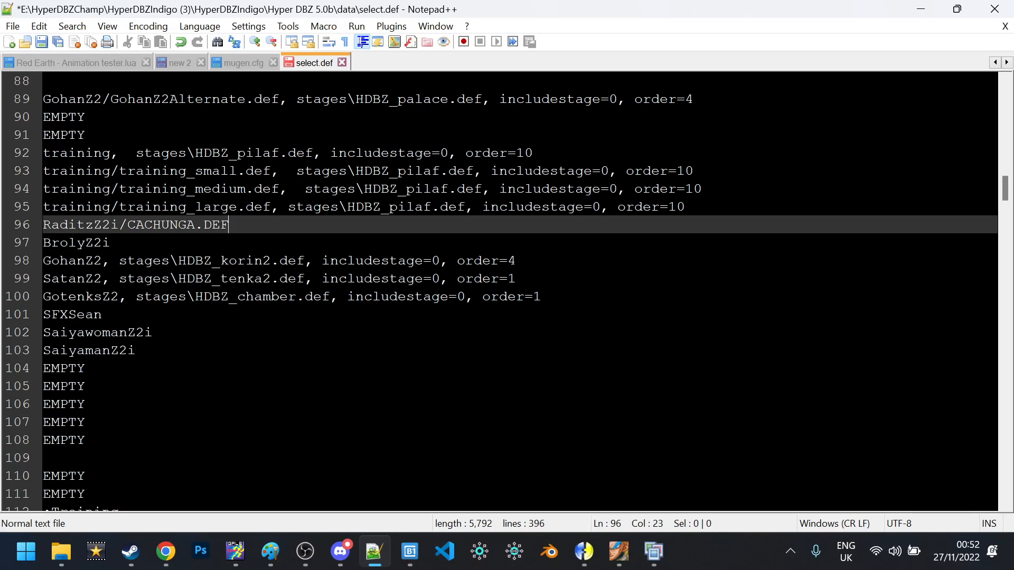
key("ctrl+shift+Left")
key("ctrl+shift+Left")
key("ctrl+shift+Left")
key("ctrl+shift+Left")
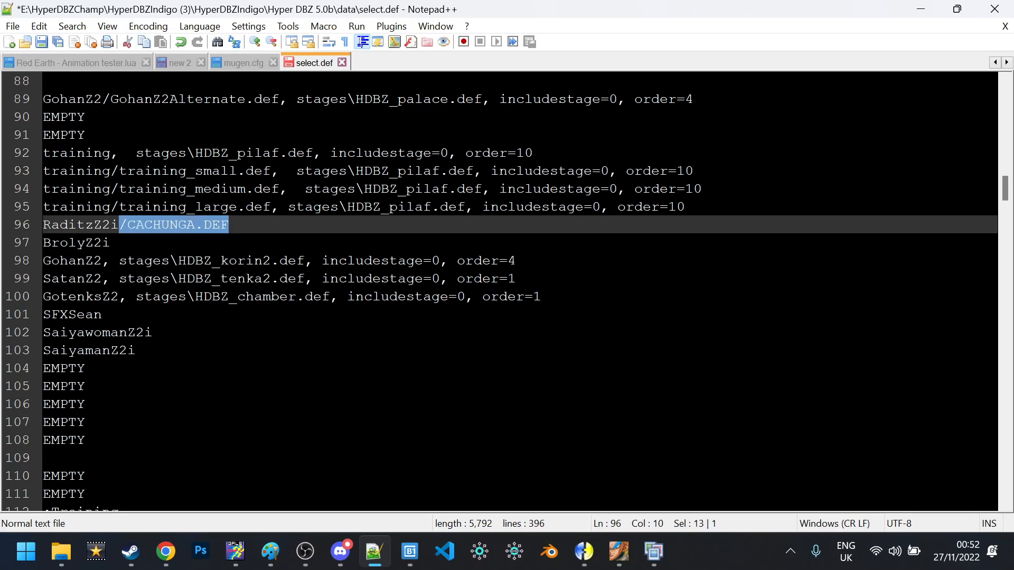
key("BackSpace")
Save select.def, then start a Training Mode match with Raditz against Broly on a random stage
key("ctrl+s")
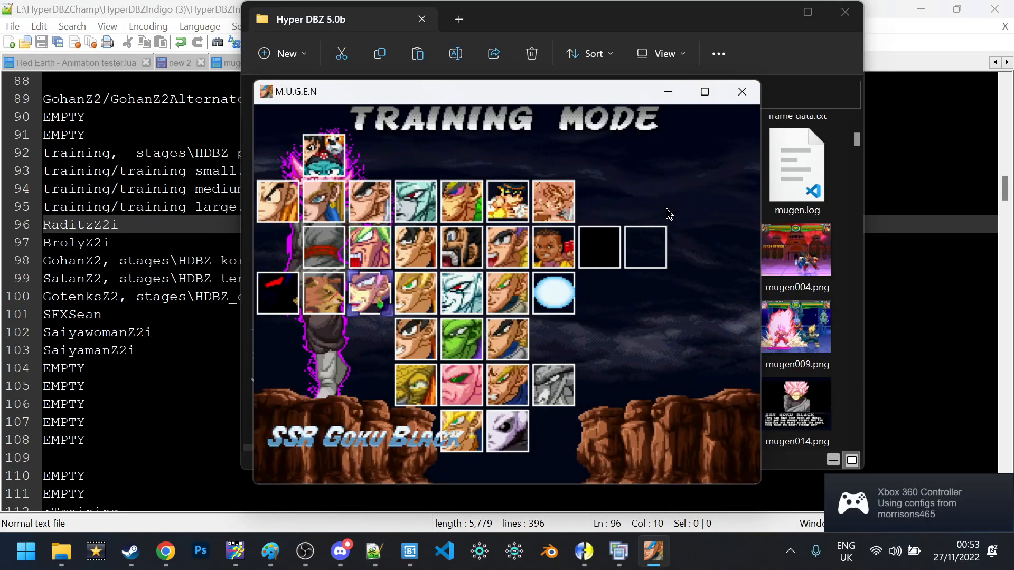
key("Up")
key("Left")
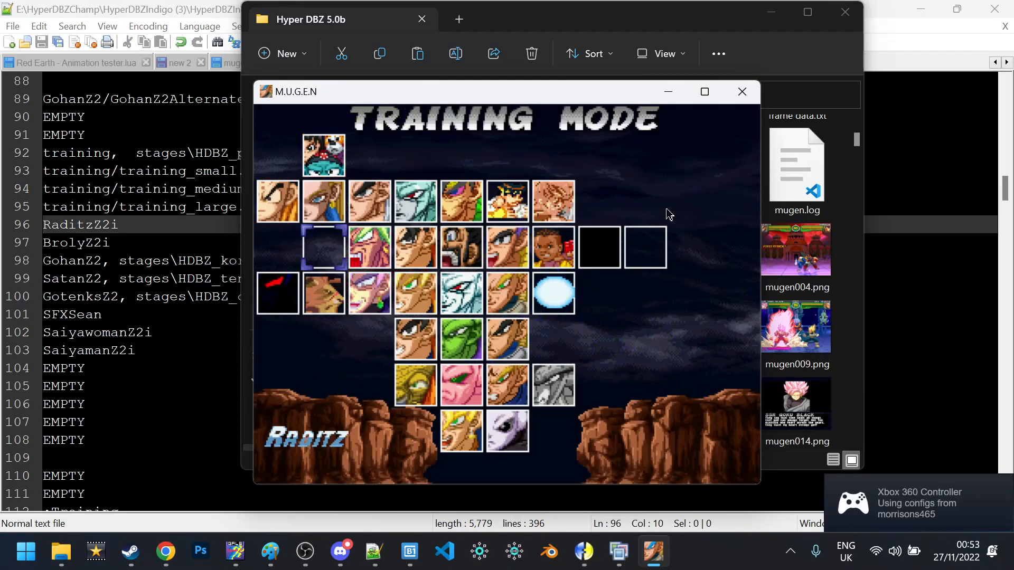
key("Return")
key("Left")
key("Up")
key("Return")
key("Return")
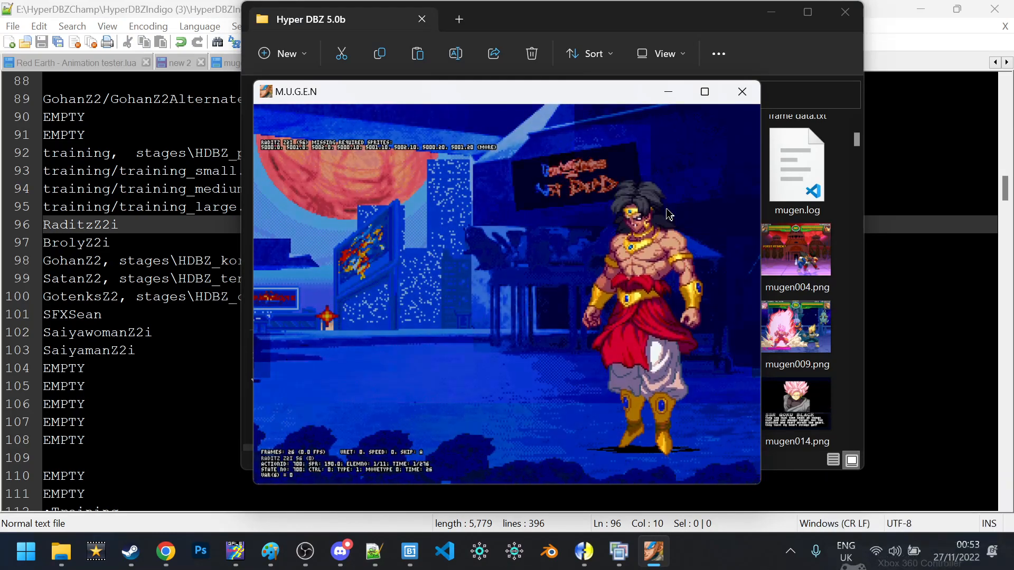
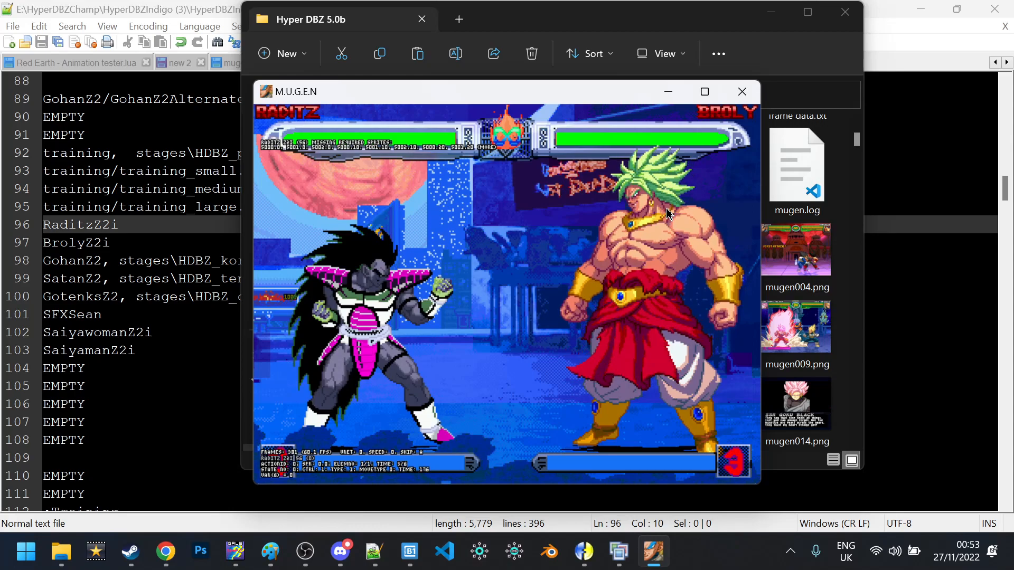
Bring up the training menu in the Raditz vs Broly match, then return to config.txt
key("Return")
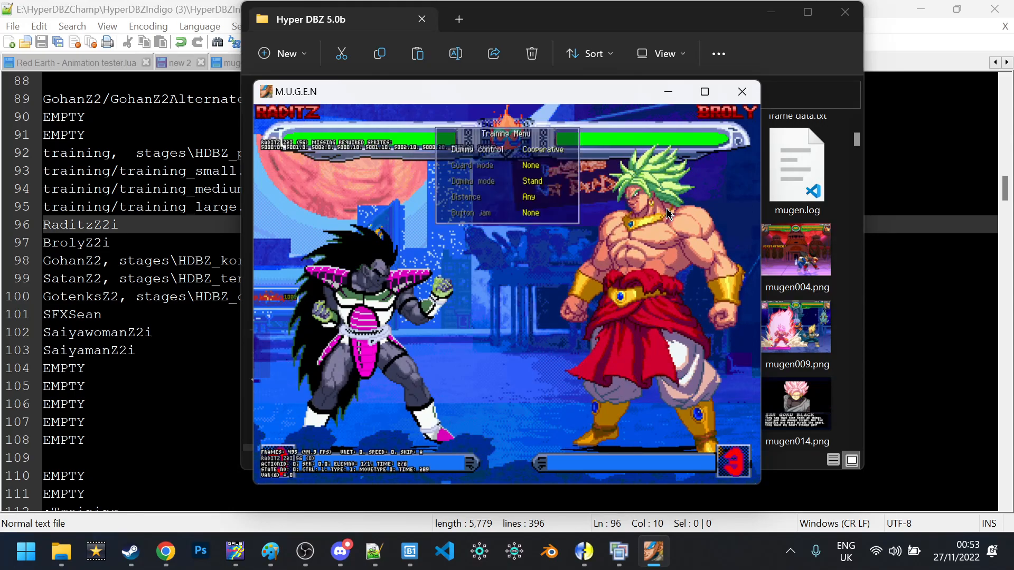
key("alt+Tab")
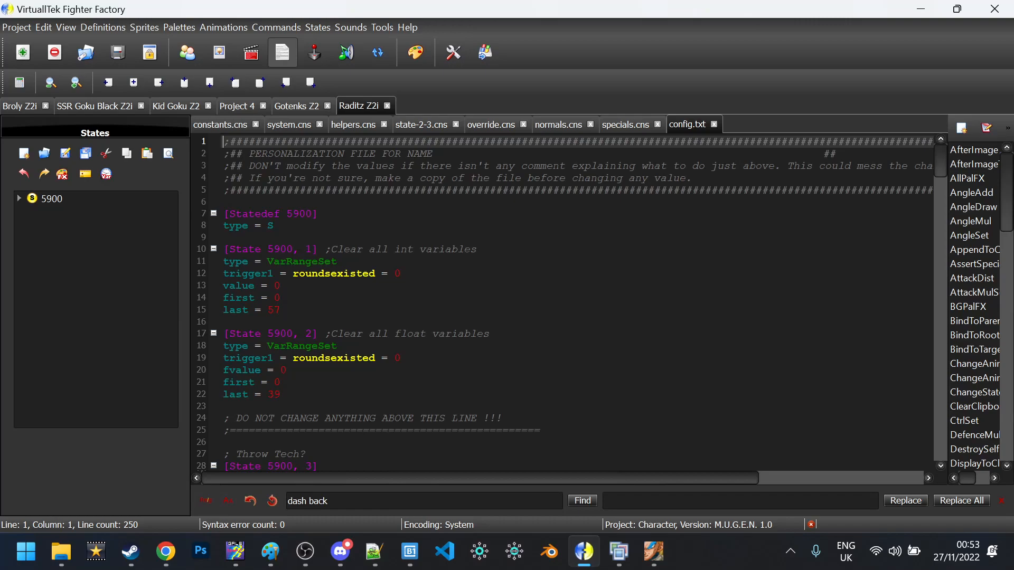
Add a ';INITIALIZATION' comment line above [Statedef 5900] in config.txt
double_click(299, 214)
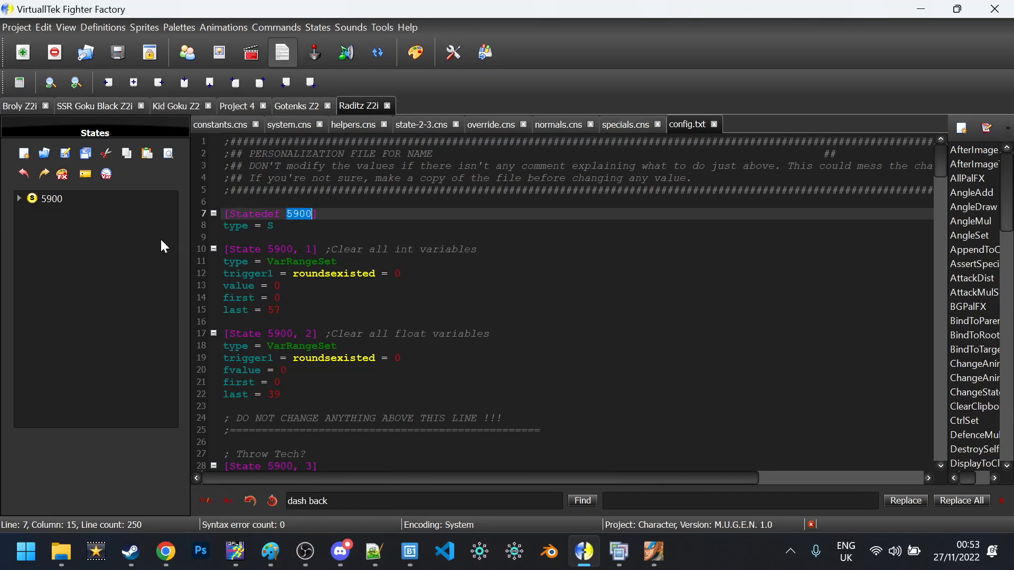
left_click(274, 226)
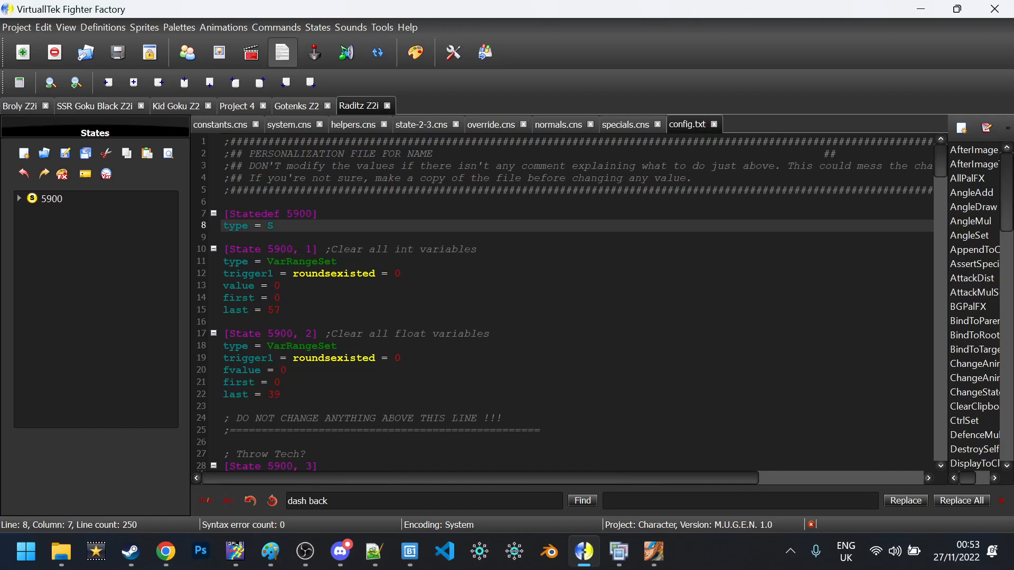
left_click(223, 202)
key("Return")
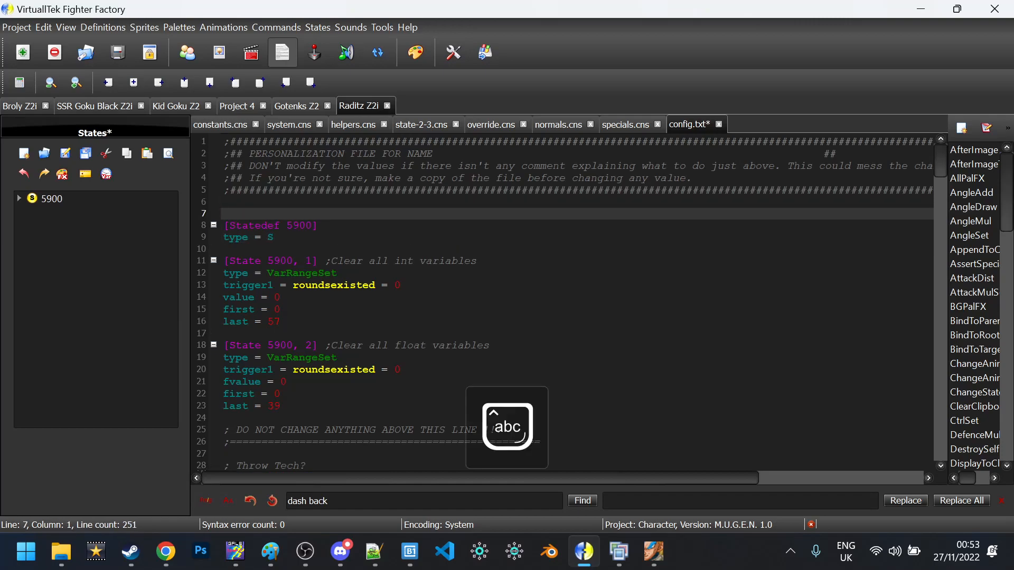
type(";")
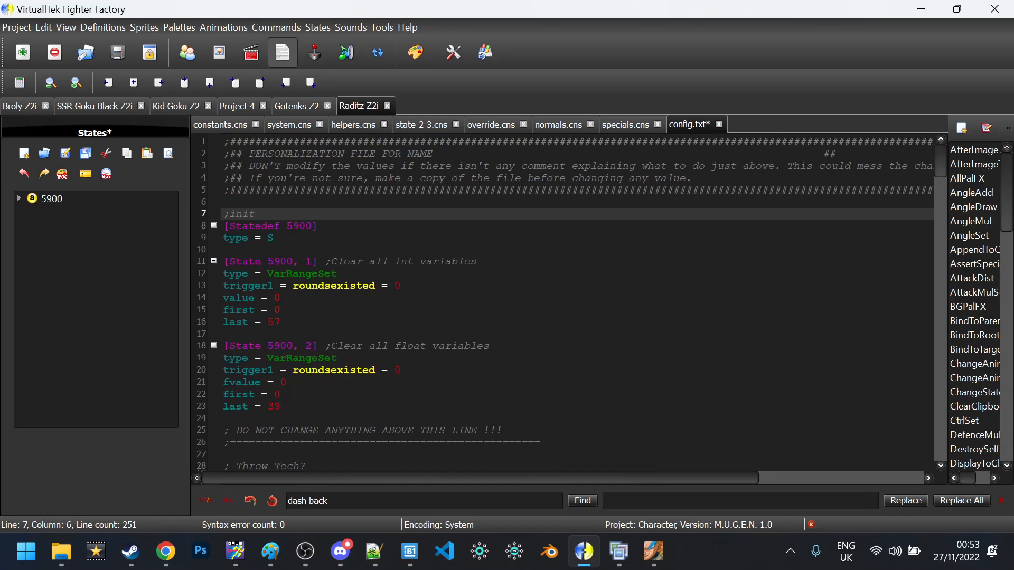
type("init")
key("BackSpace")
type("INITIALIZATION")
key("Down")
key("Down")
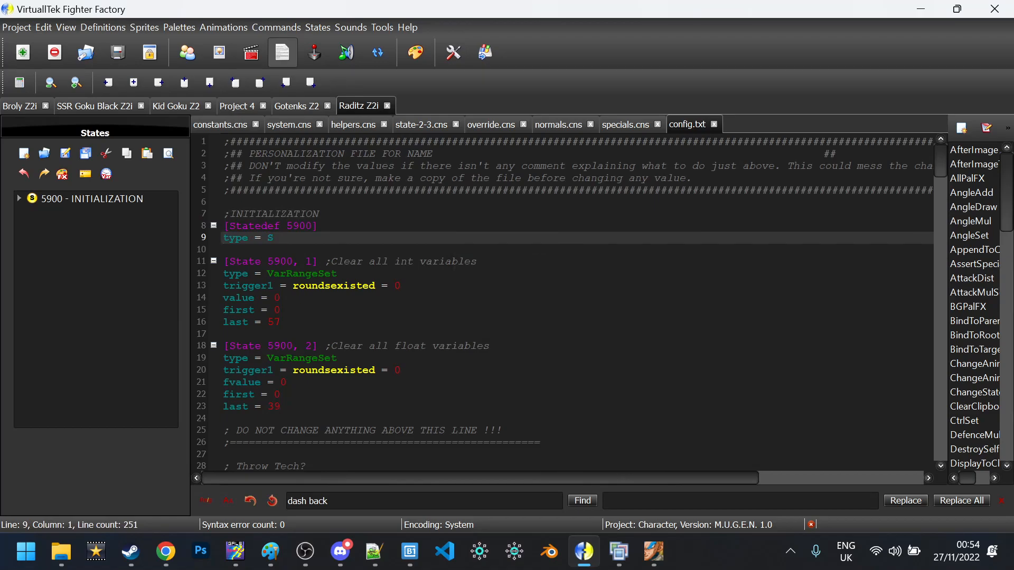
Check button a's palette VarSet: variable 58 set to palette value 1
scroll(562, 301, "down", 11)
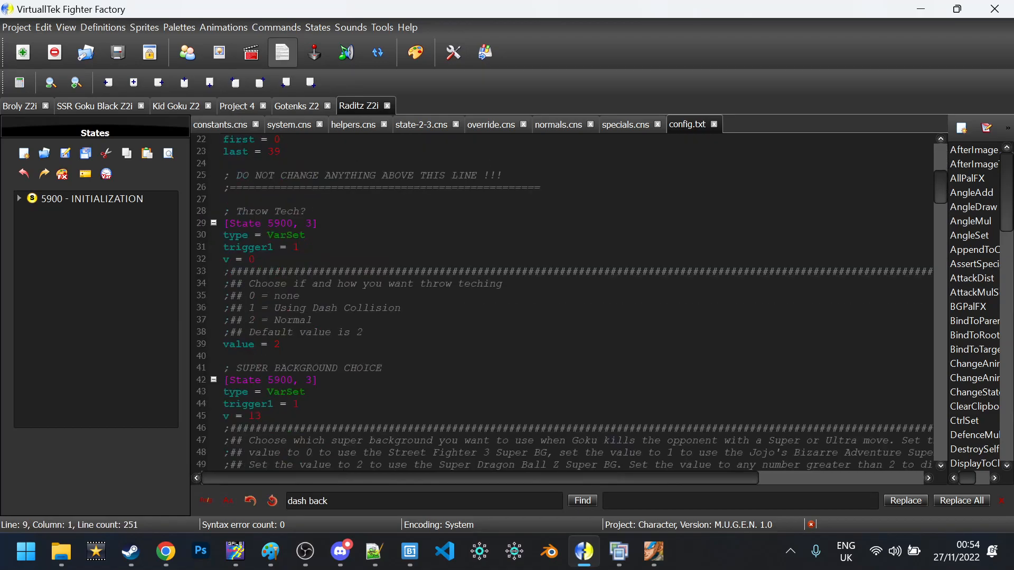
scroll(562, 300, "down", 17)
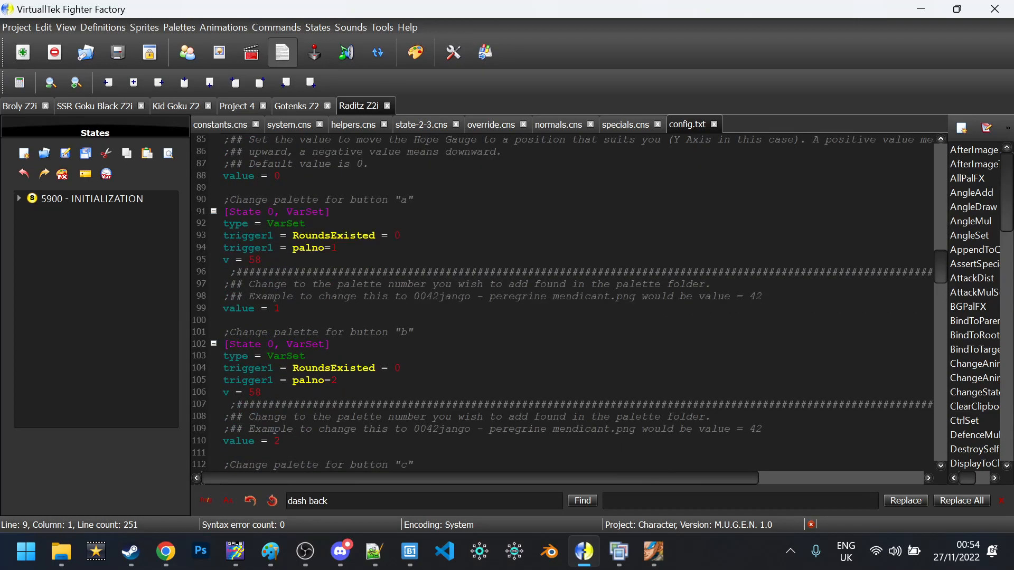
scroll(562, 301, "up", 1)
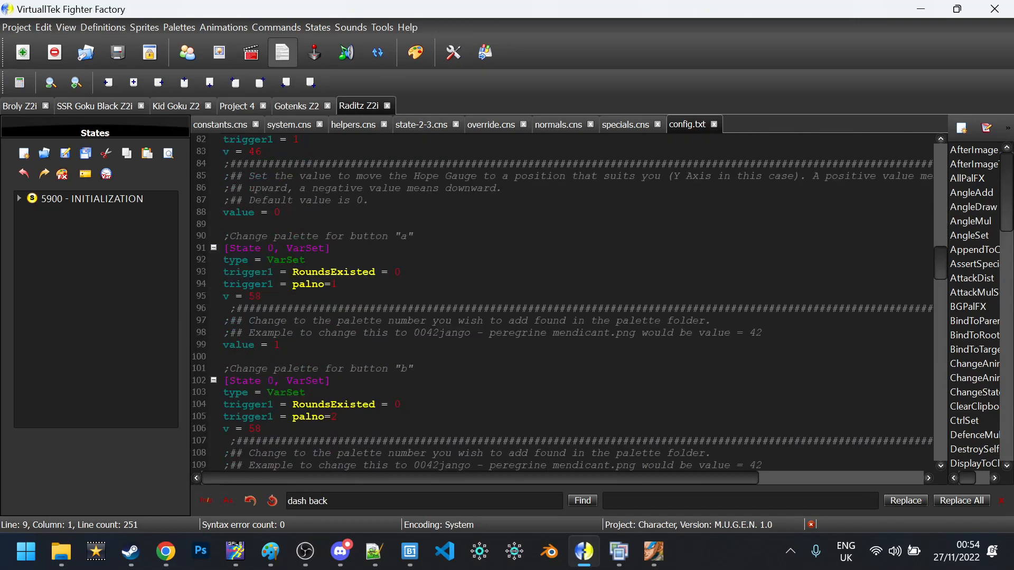
left_click(279, 296)
left_click(337, 285)
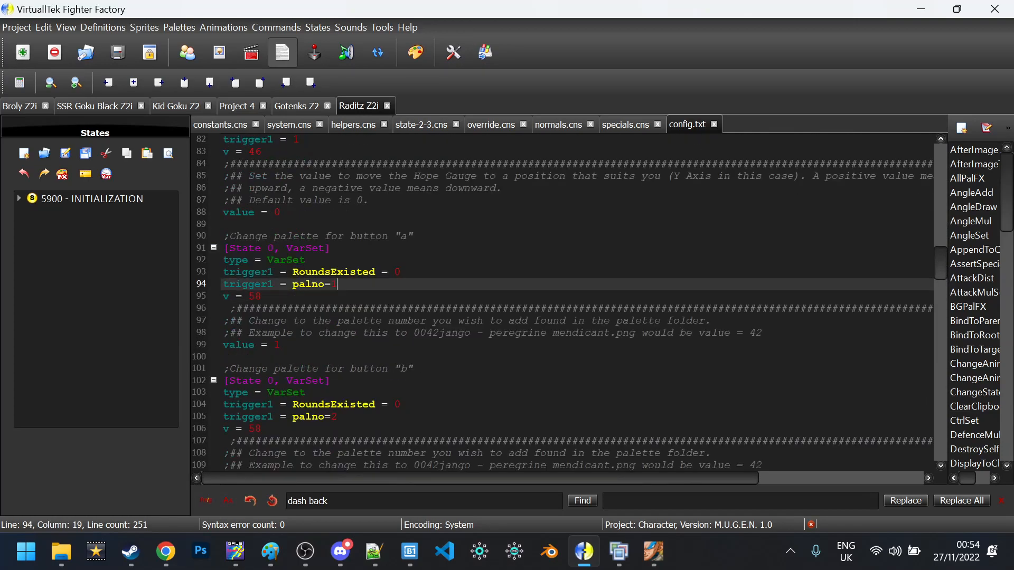
left_click(280, 296)
left_click(261, 321)
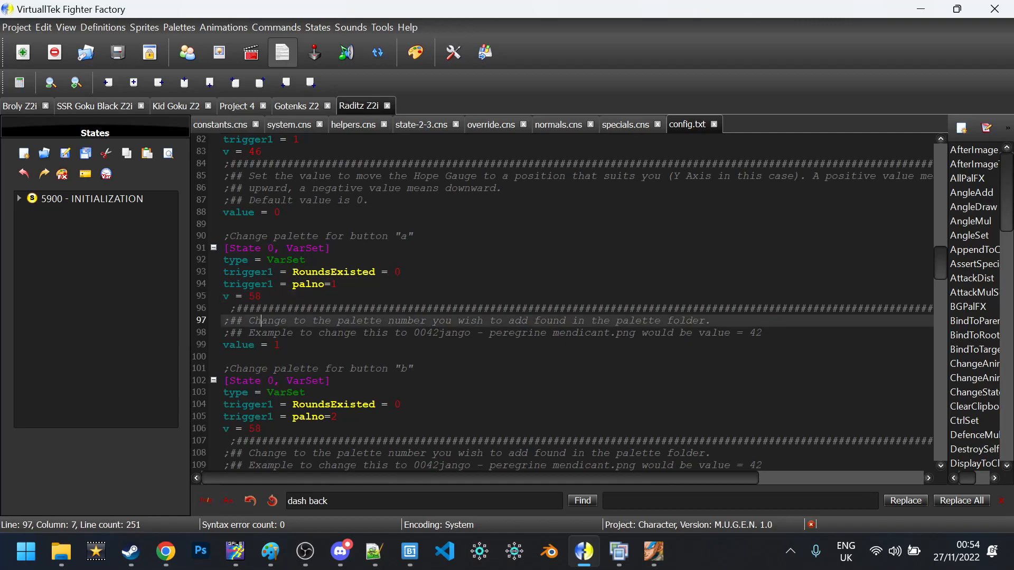
double_click(255, 296)
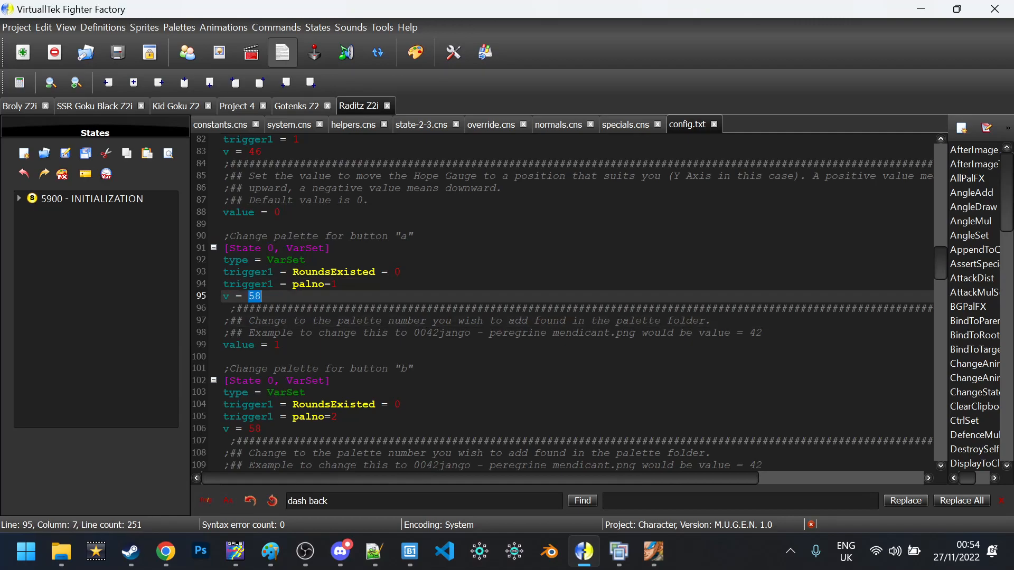
double_click(276, 345)
Check button b's palette VarSet value 2, then go to the sprite editor
scroll(276, 345, "down", 3)
left_click(274, 320)
double_click(276, 357)
left_click(279, 369)
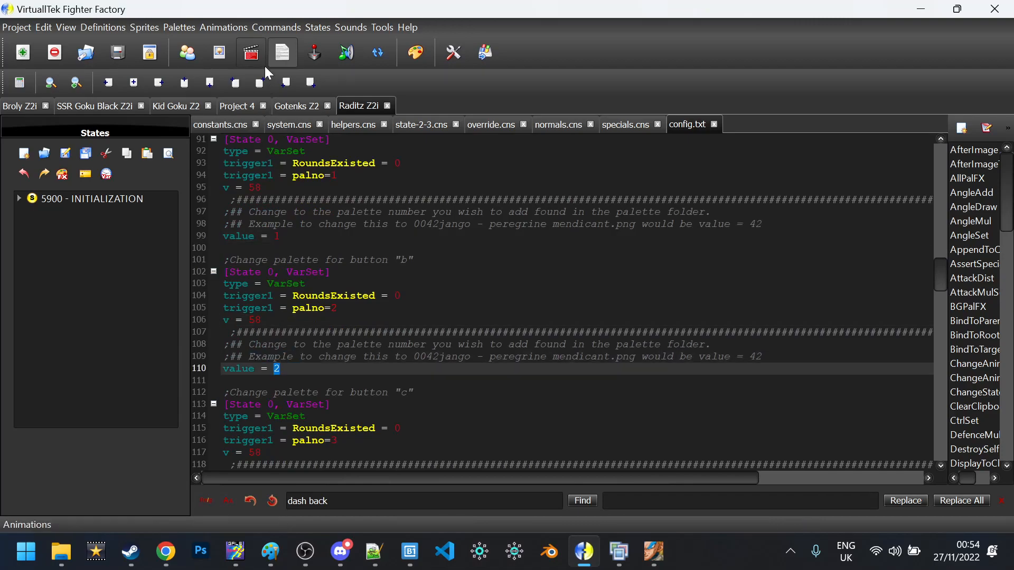
left_click(219, 53)
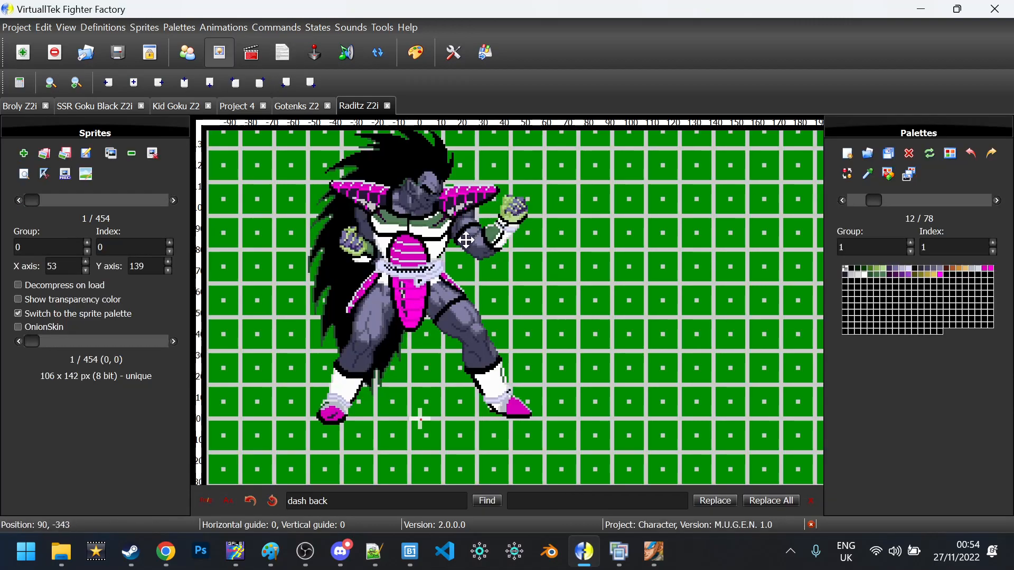
Delete palette 12 and save the character
left_click(909, 156)
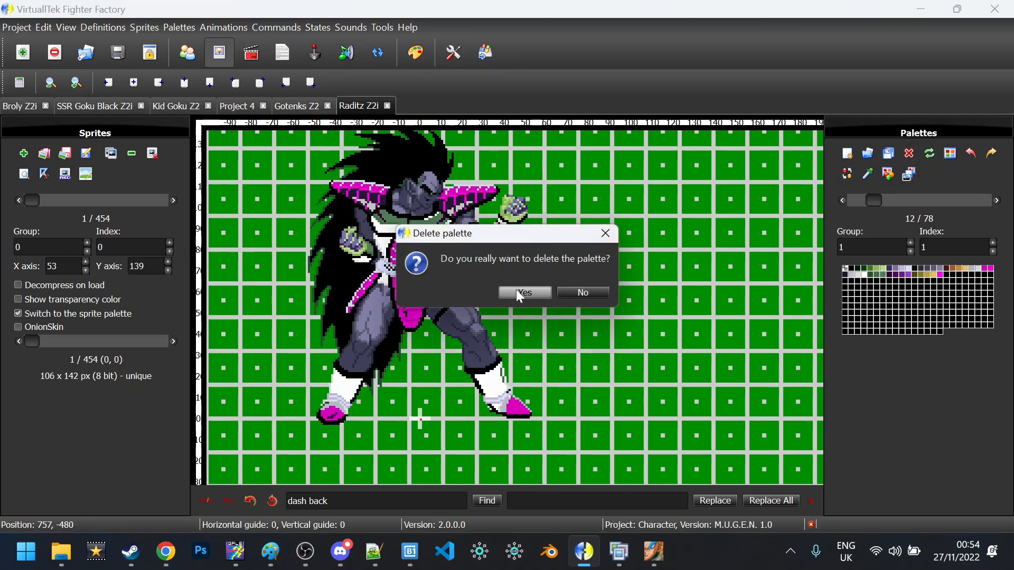
left_click(515, 289)
key("ctrl+s")
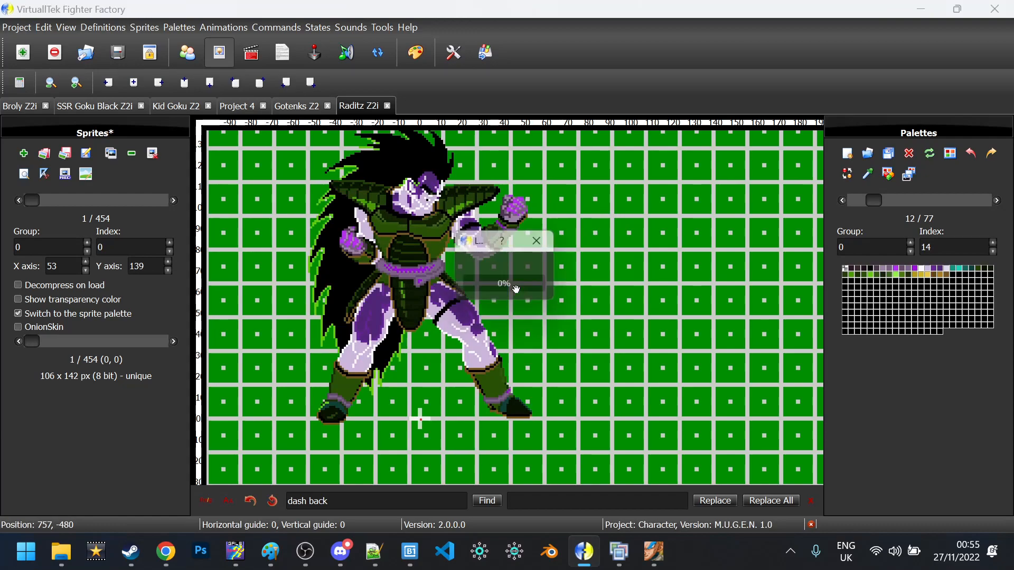
Reload the MUGEN match to confirm Raditz's original colours, then close MUGEN
left_click(656, 554)
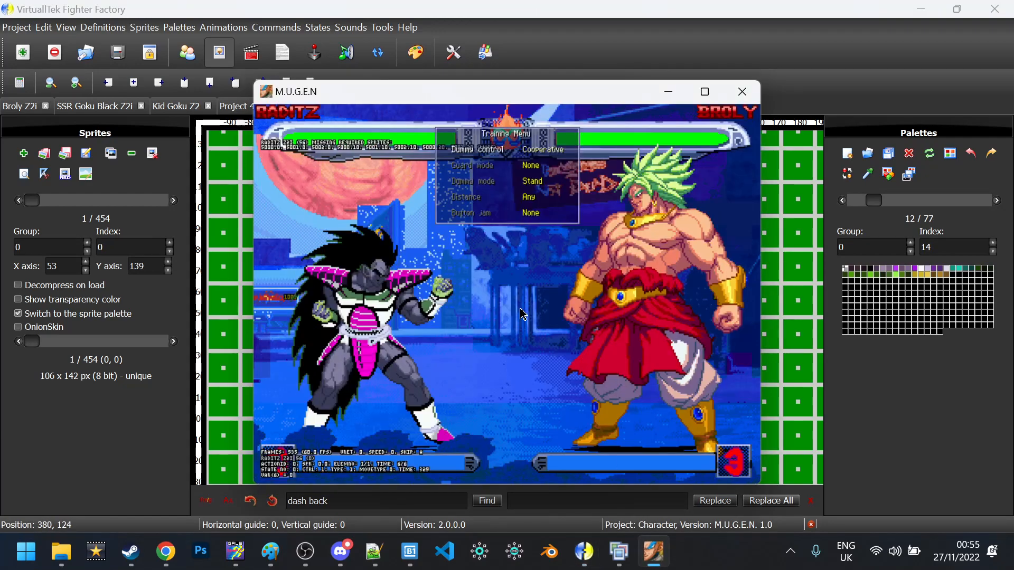
key("Return")
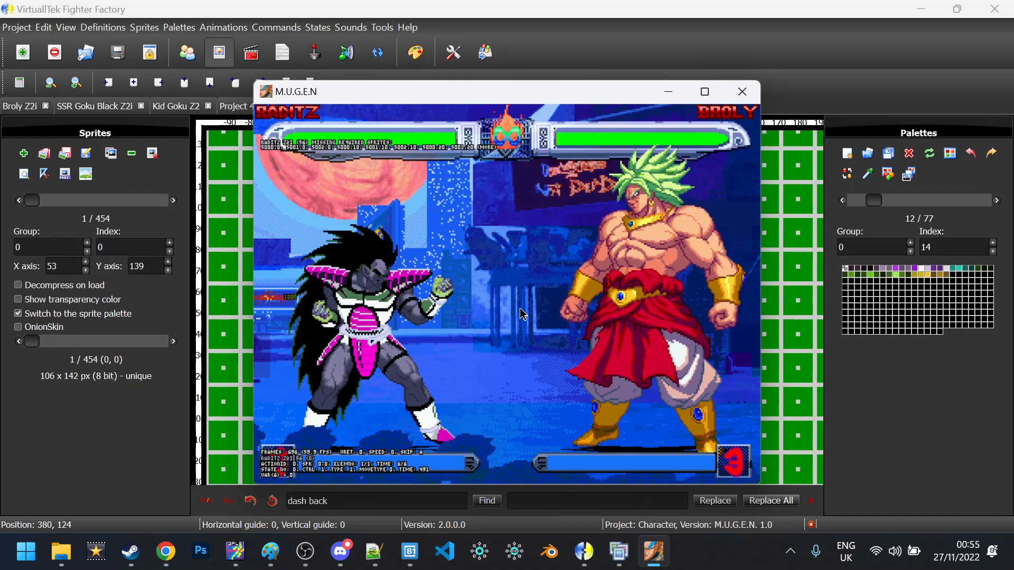
key("ctrl+F4")
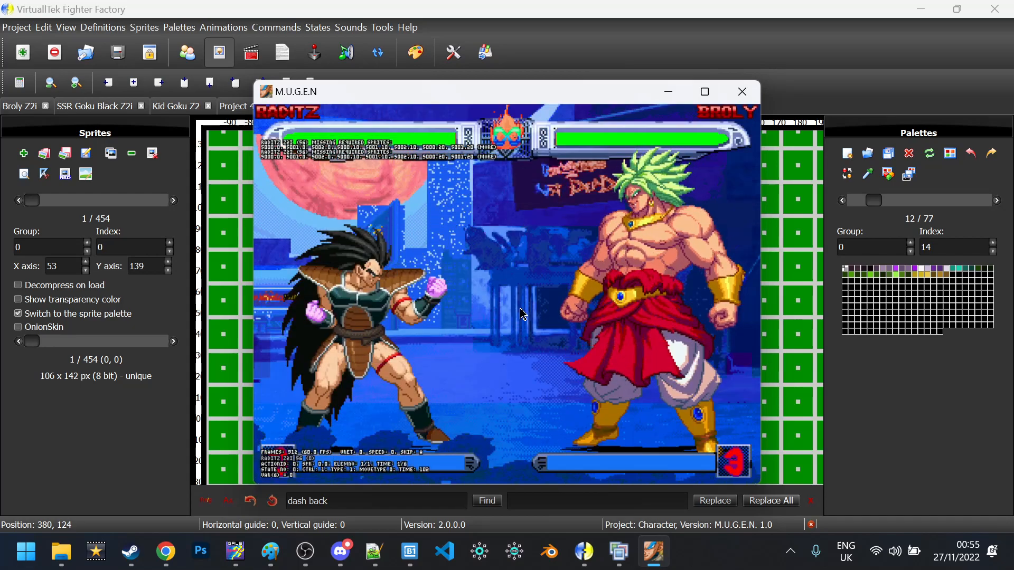
key("Escape")
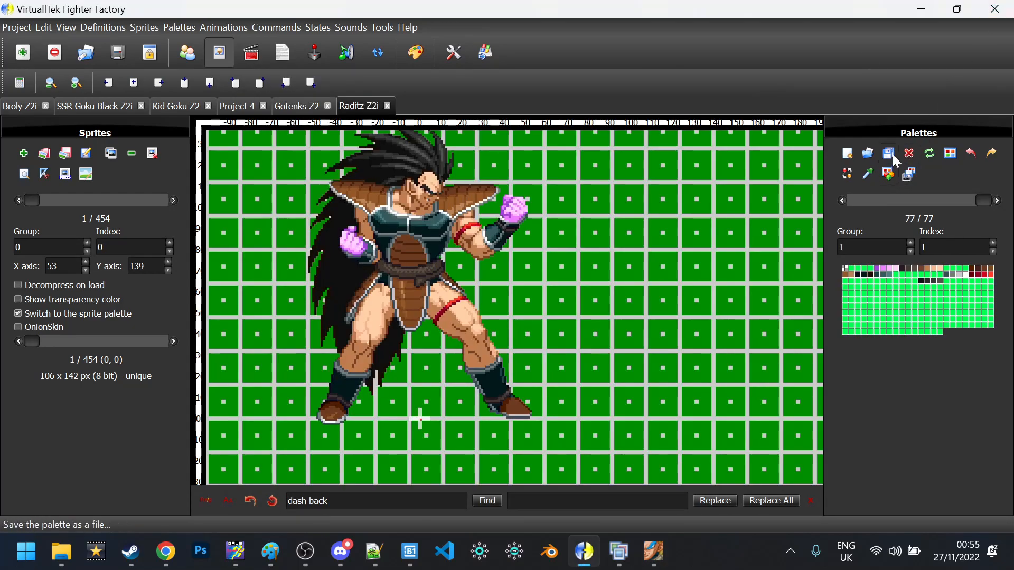
Save only the current palette to a file named 'Test pal'
left_click(892, 151)
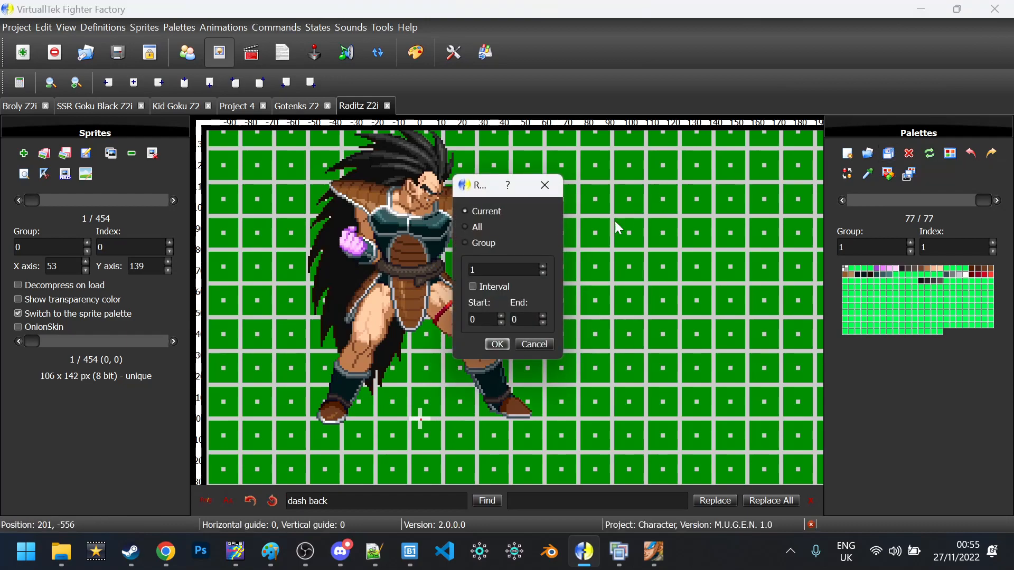
left_click(501, 348)
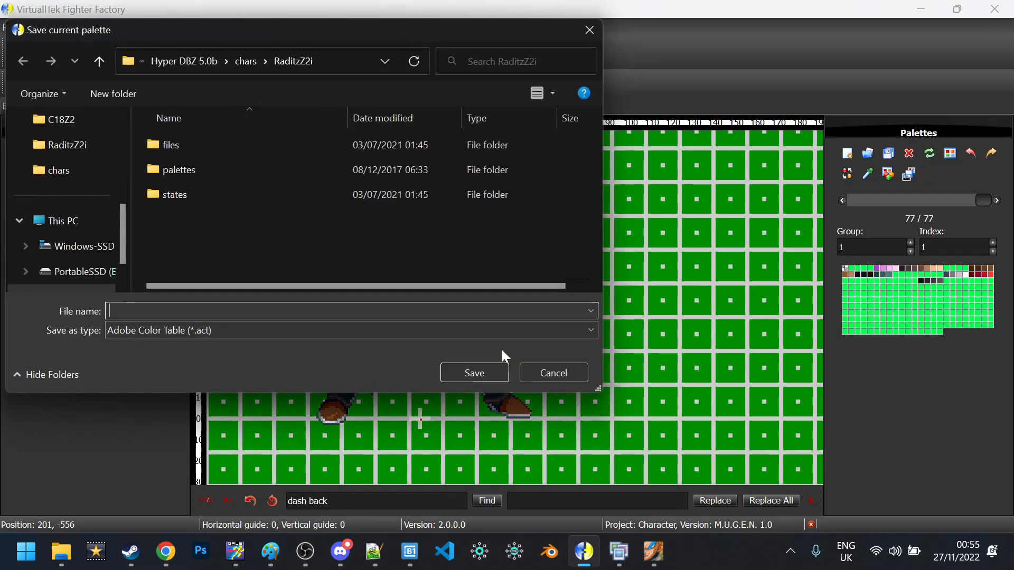
type("t")
key("Caps_Lock")
type("EST PAL")
key("ctrl+a")
type("Test pal")
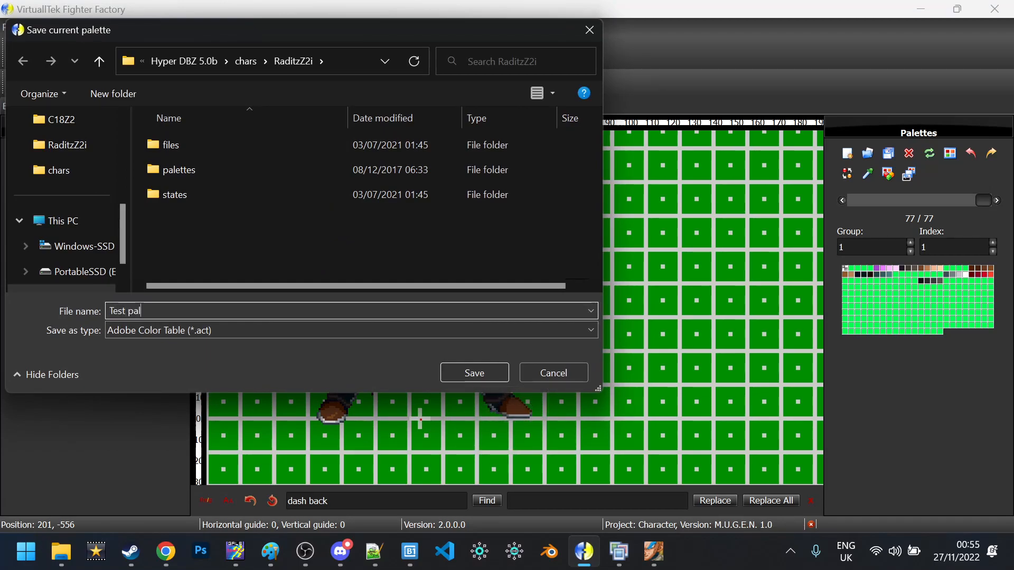
key("Return")
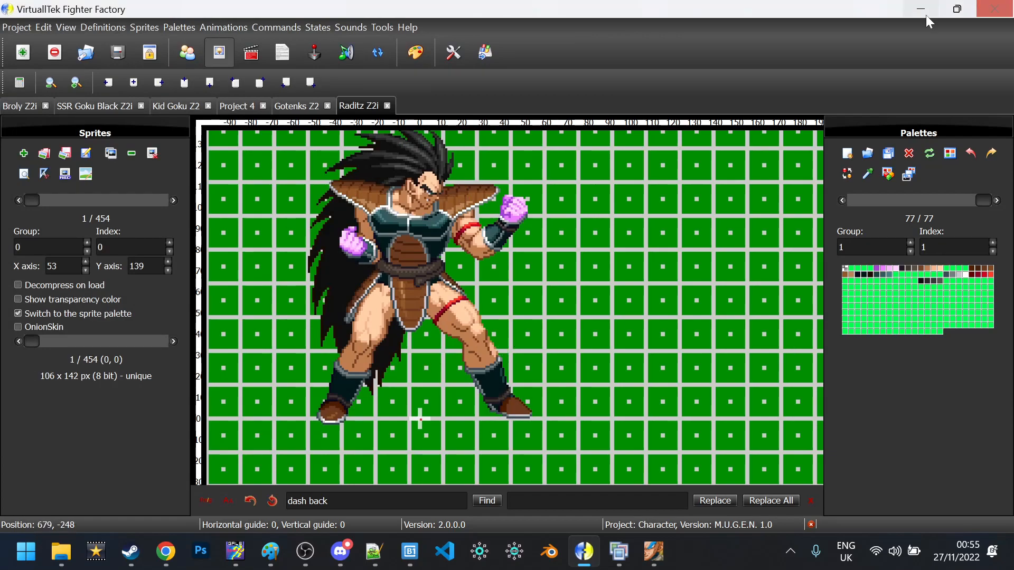
Add Test pal.act as a new palette at index 2
left_click(846, 154)
left_click(519, 289)
double_click(201, 243)
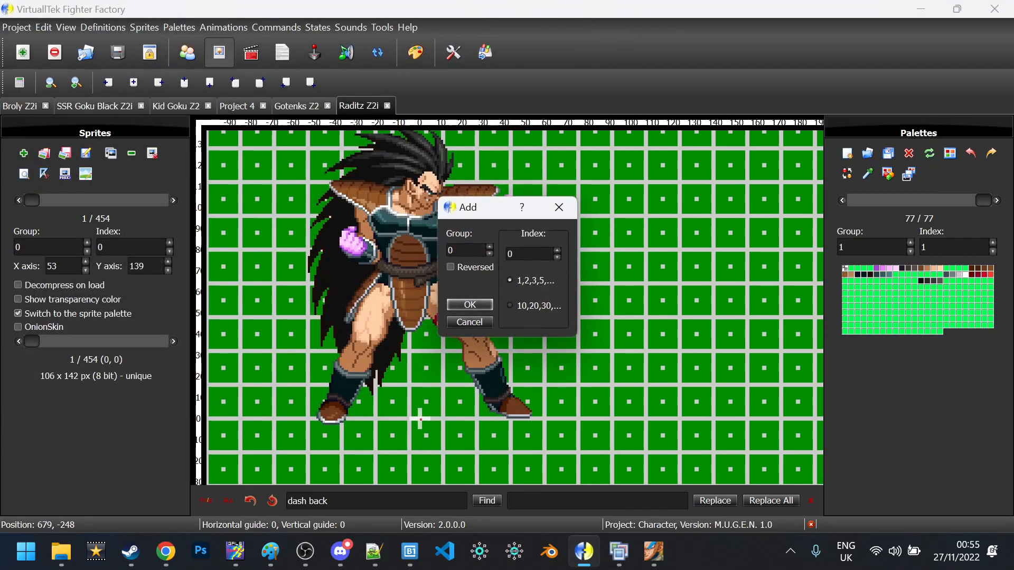
type("2")
left_click(471, 306)
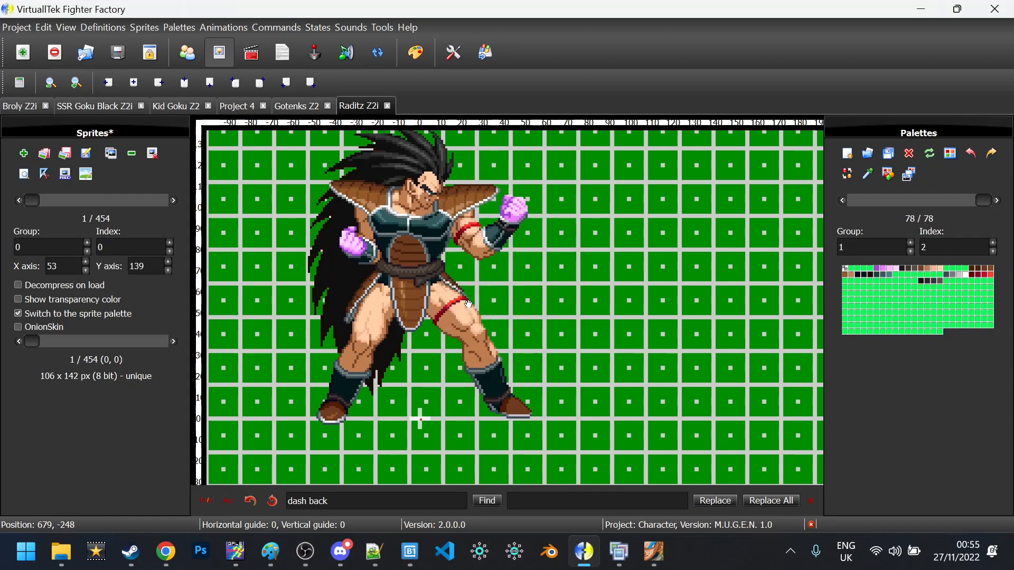
Verify button b's palette value 2 in config.txt, then return to the sprites
left_click(281, 54)
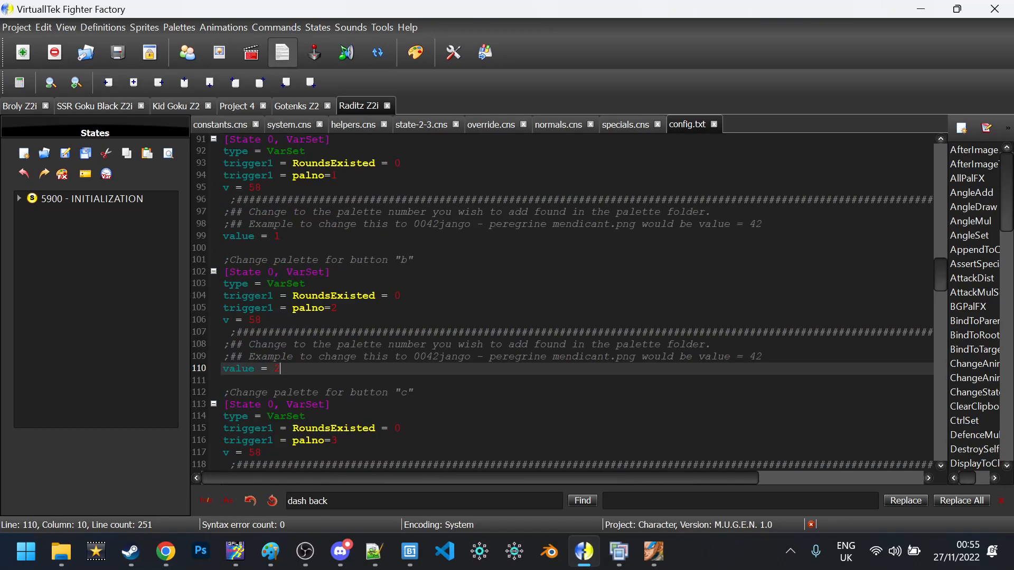
left_click(280, 320)
double_click(279, 357)
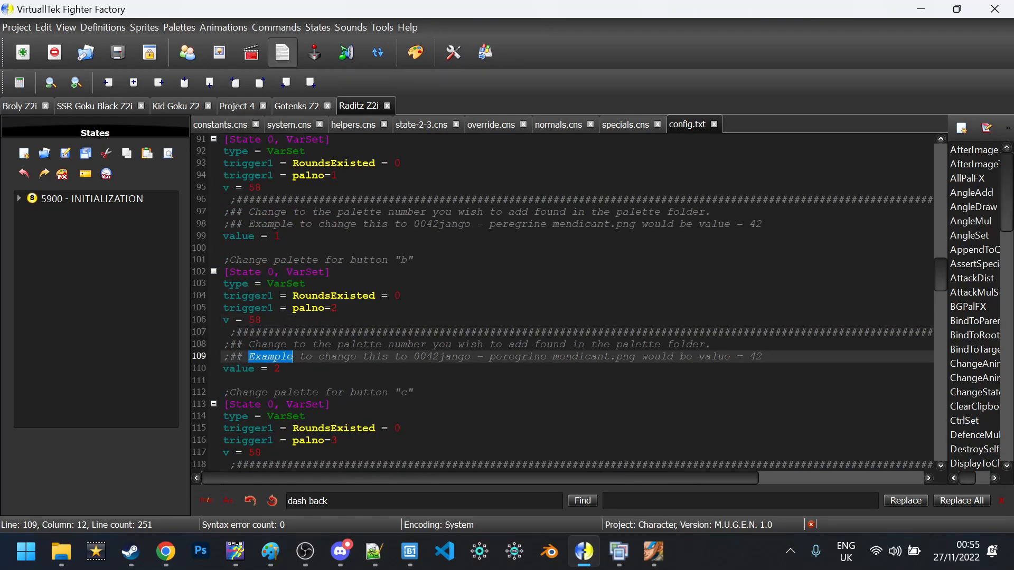
double_click(278, 369)
left_click(223, 61)
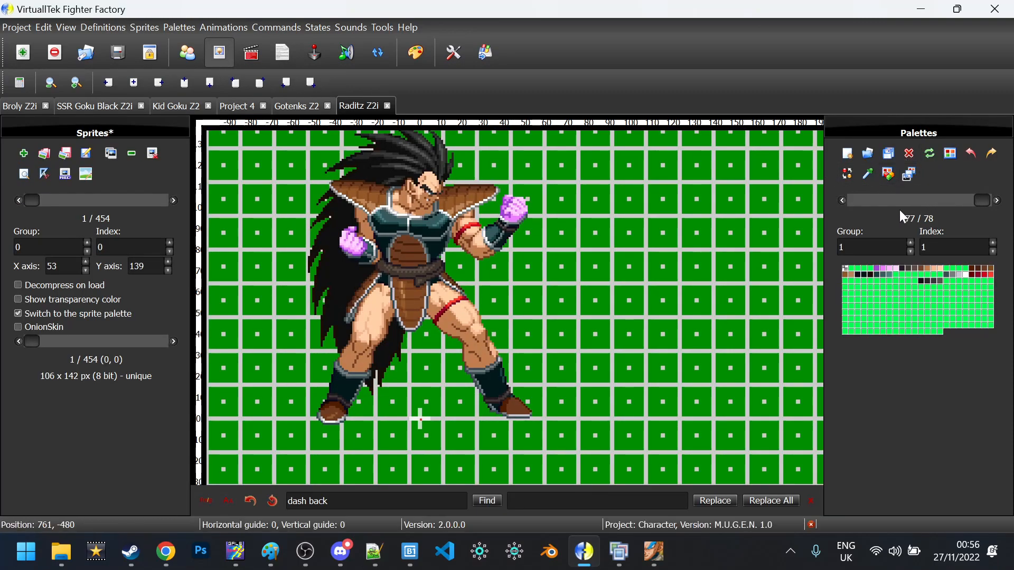
On palette 1,2, hue-shift the skin and armour colour range to purple in the Advanced palette editor
key("ctrl+s")
left_click(996, 200)
key("ctrl+p")
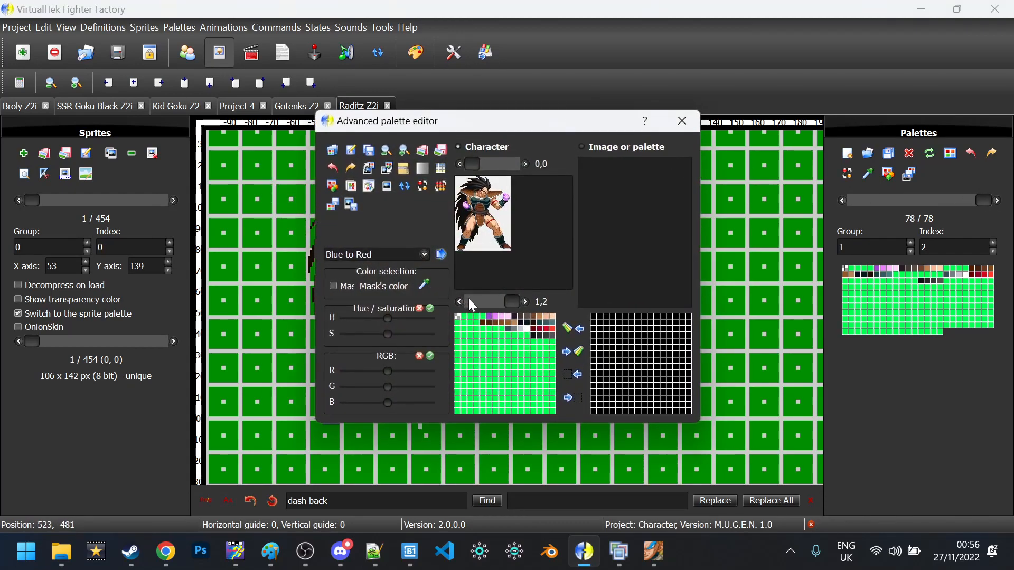
left_click(489, 316)
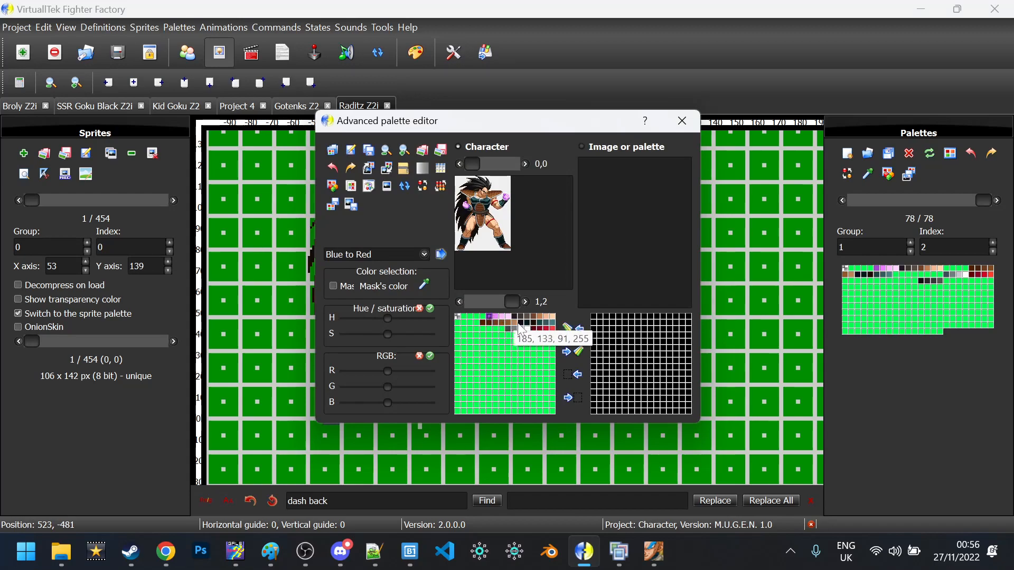
left_click(552, 336)
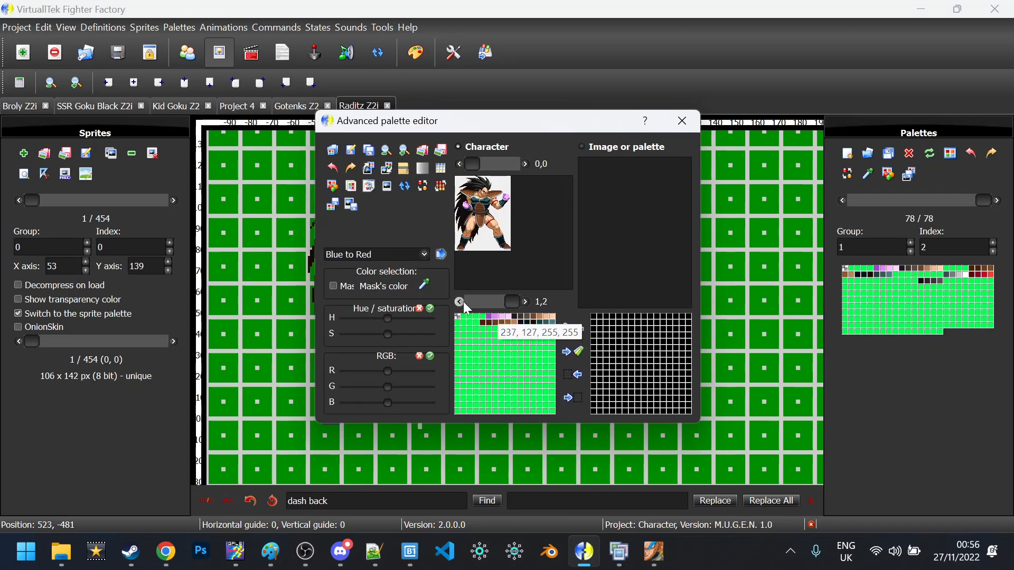
left_click(489, 315, "shift")
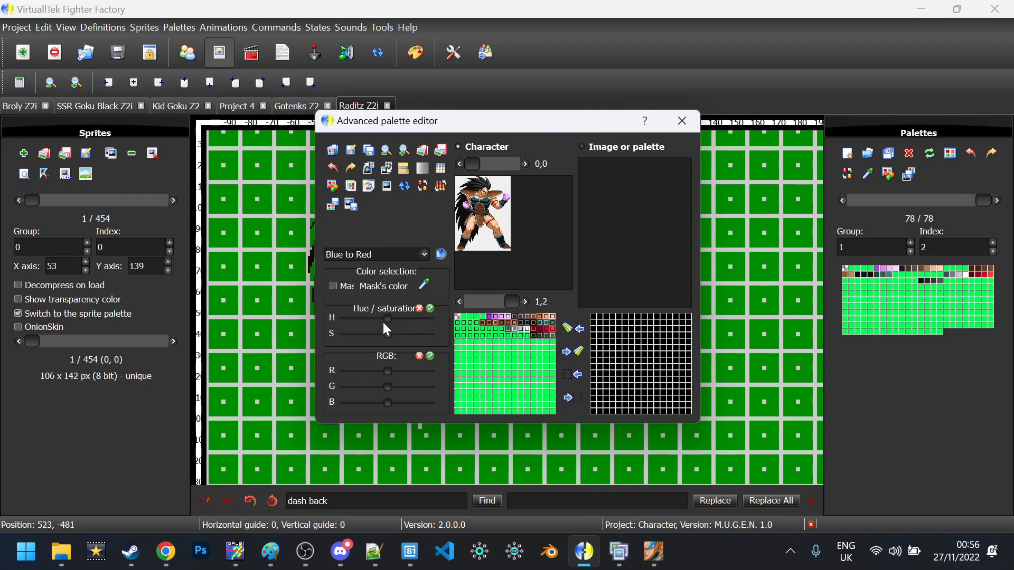
left_click_drag(386, 319, 419, 320)
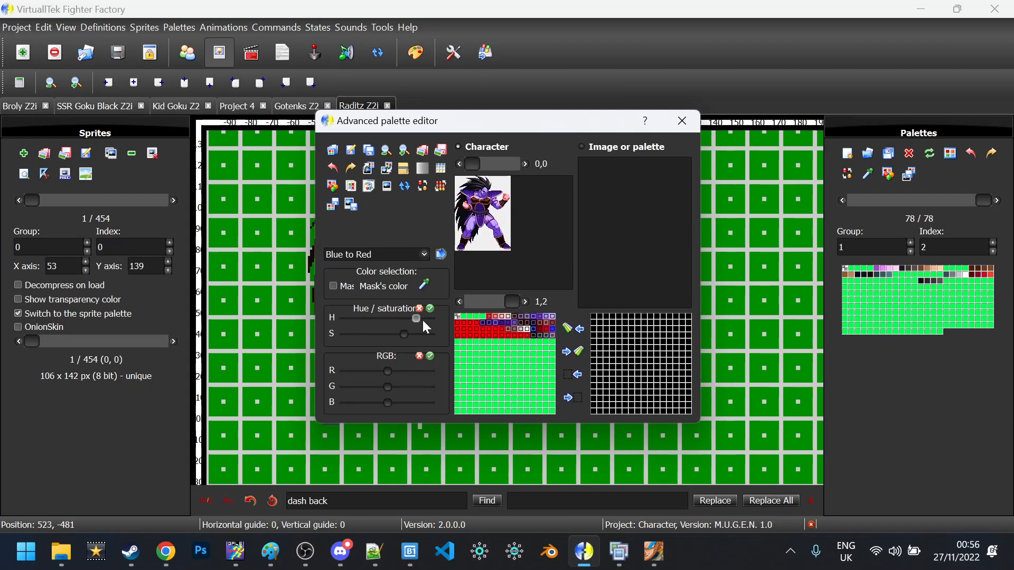
left_click(431, 309)
left_click(352, 207)
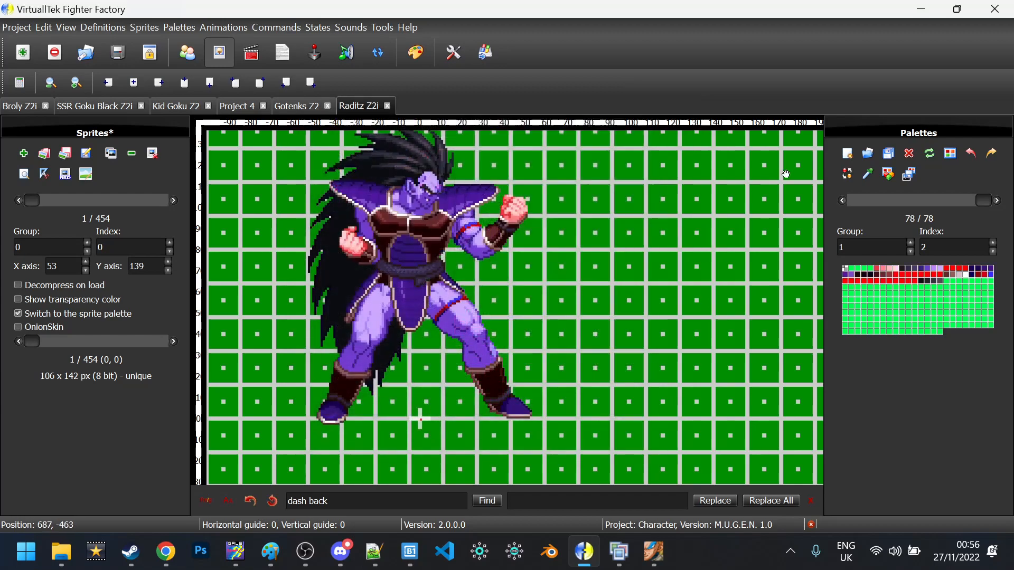
Reload palette 1,1 from Test pal.act, applying it to that palette only
left_click(843, 201)
left_click(843, 201)
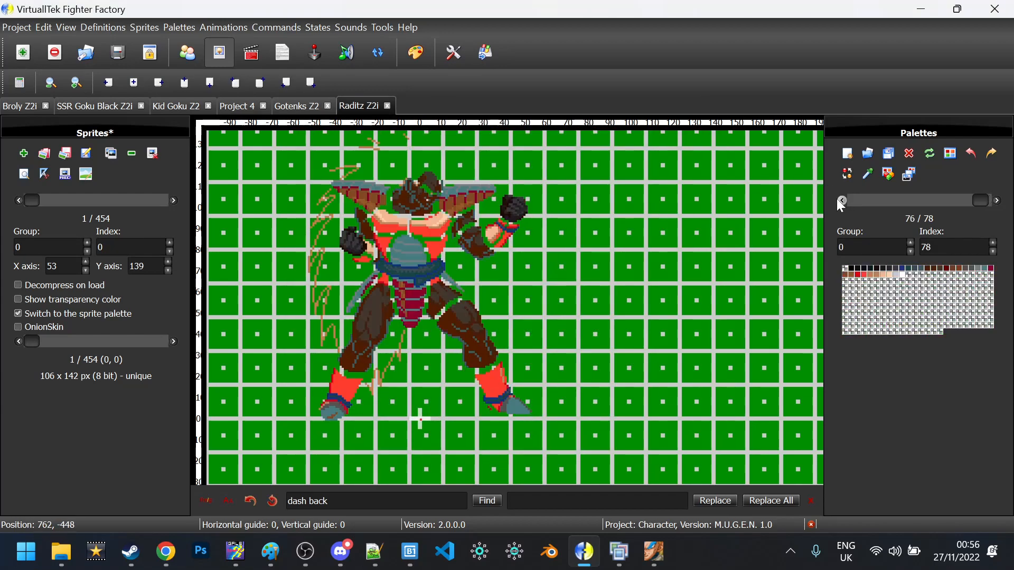
key("Right")
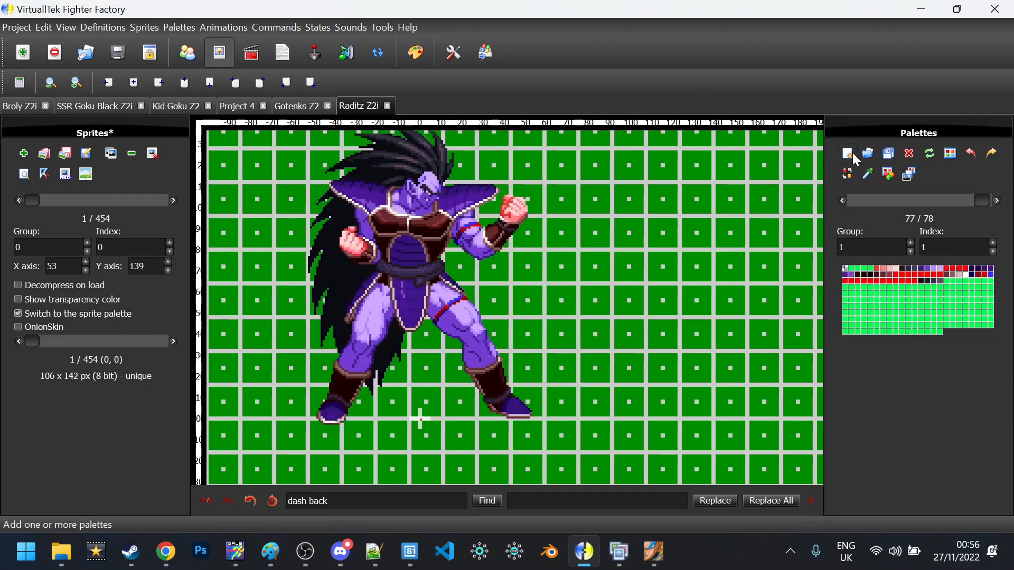
left_click(867, 153)
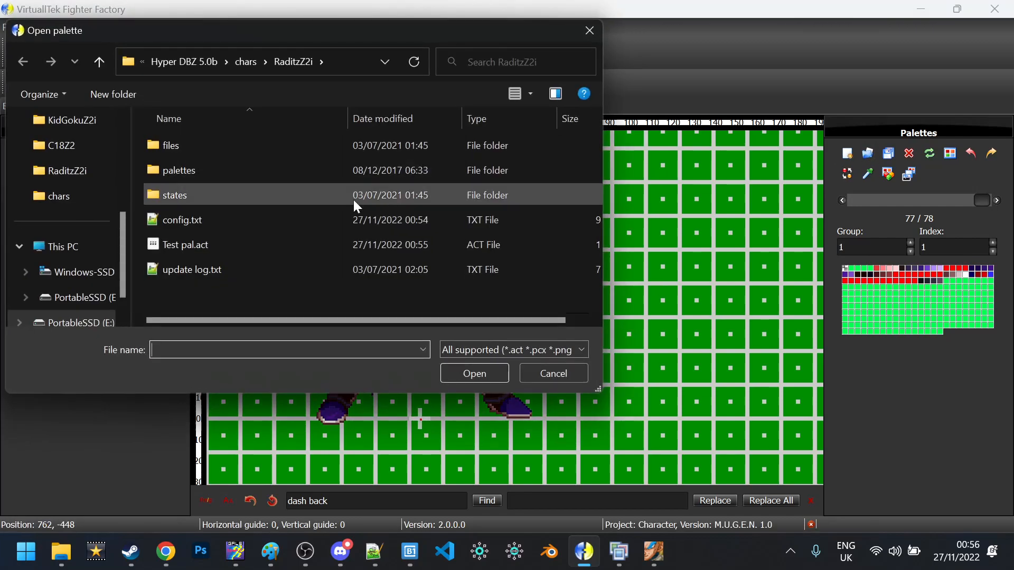
double_click(257, 248)
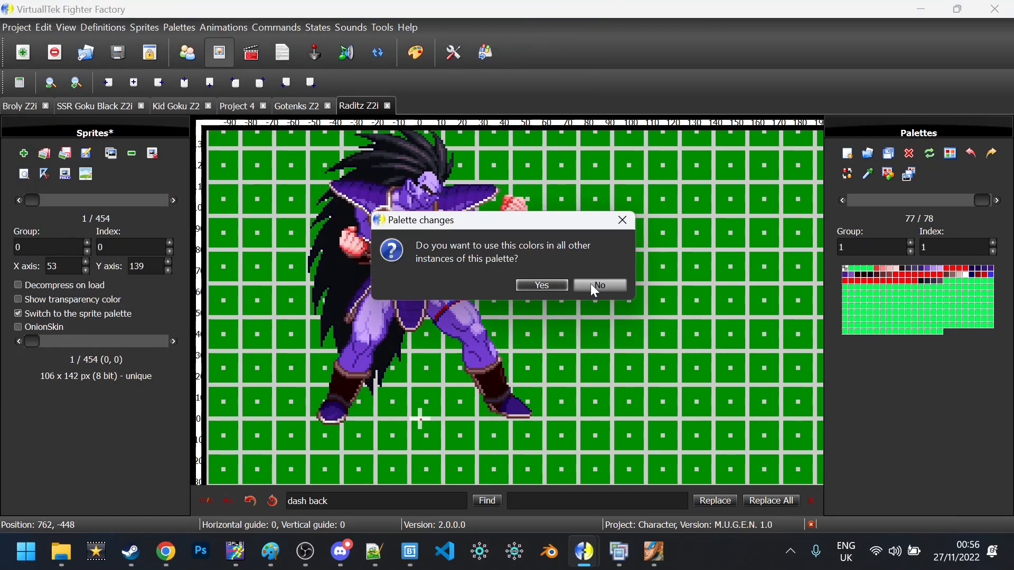
left_click(594, 287)
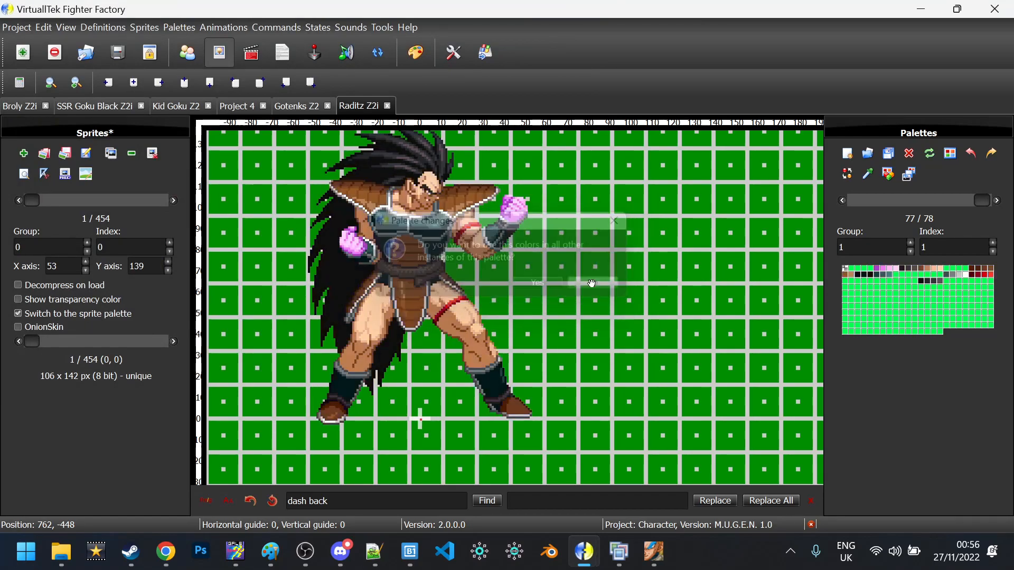
Select purple palette 1,2, save the sprites, and bring up the MUGEN match
left_click(997, 201)
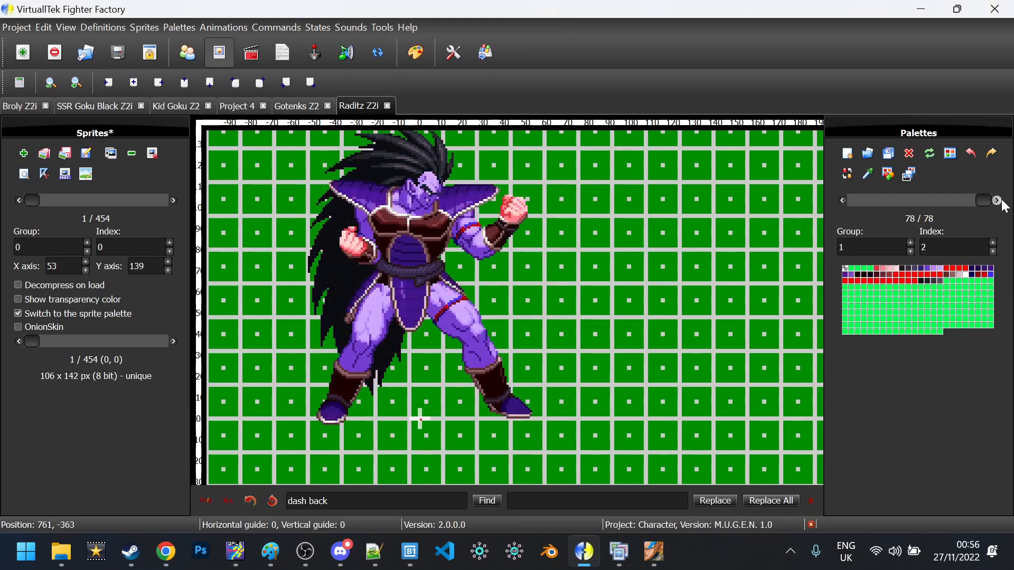
key("ctrl+s")
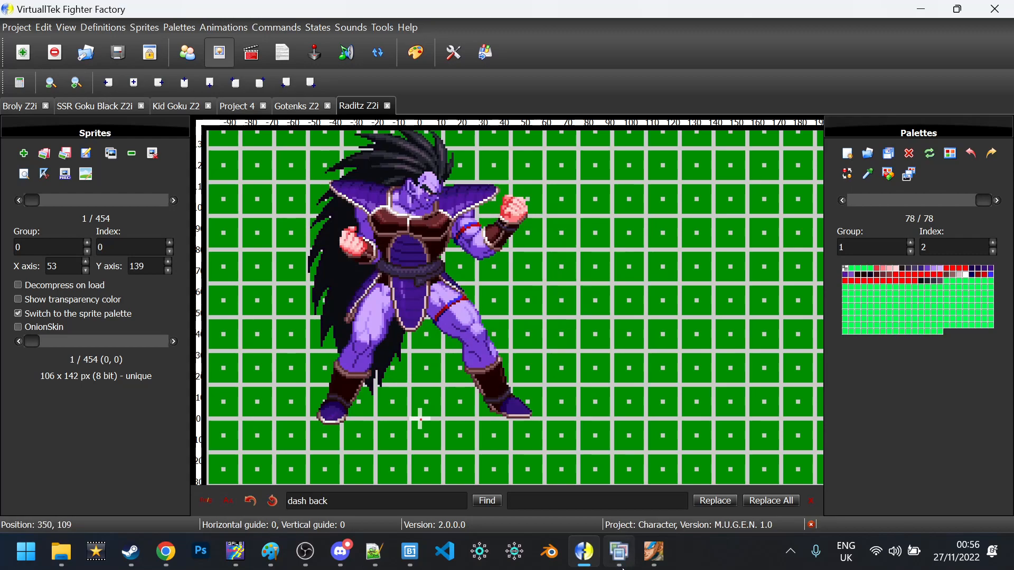
left_click(653, 552)
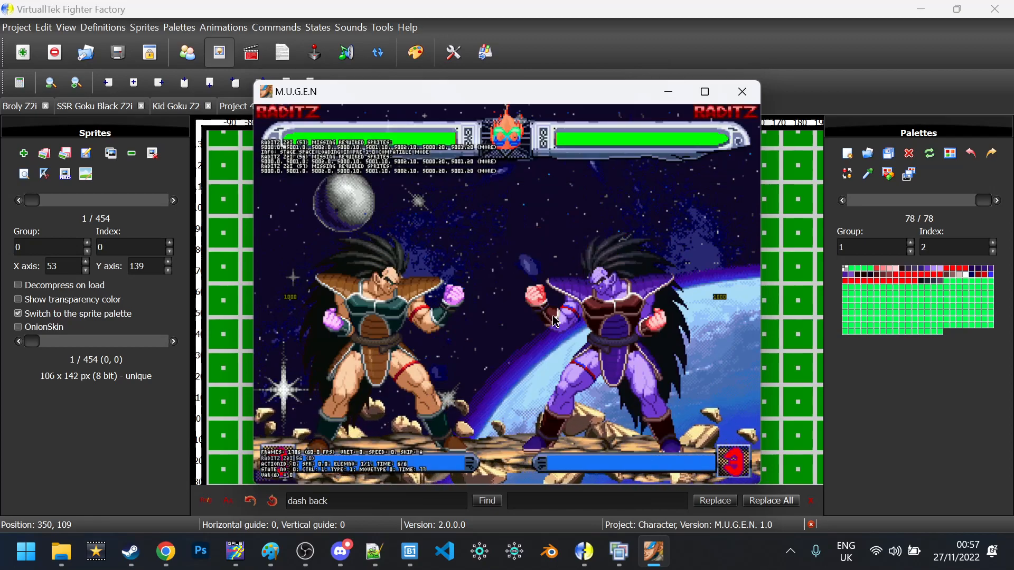
Test purple Raditz in MUGEN, then load 5.png from the Raditz frames on palette 1,1
key("Return")
left_click(152, 217)
left_click(173, 200)
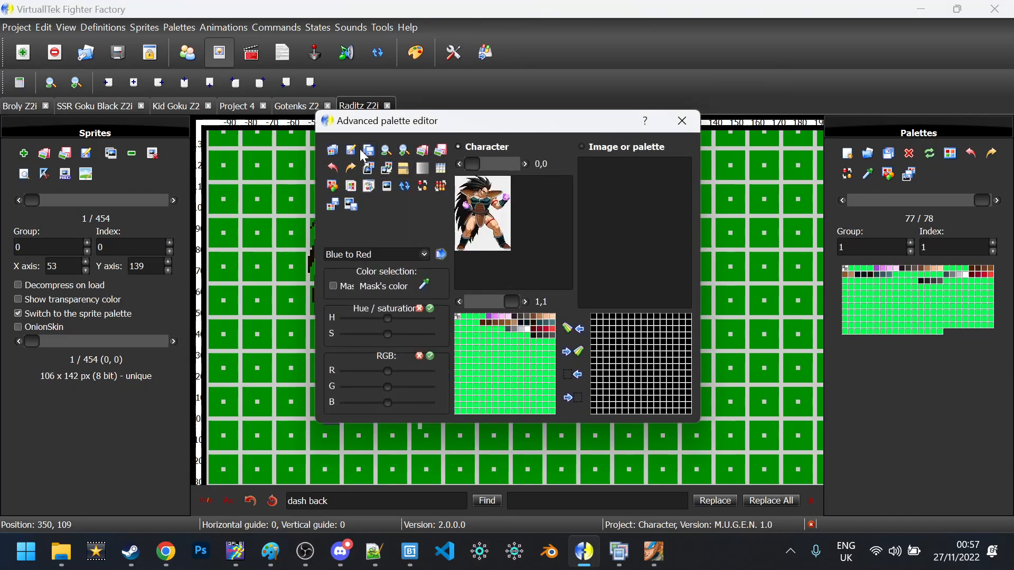
left_click(363, 151)
left_click(587, 317)
Add 5.png as sprites with crop before and after axis, replacing conflicting indexes
scroll(588, 327, "down", 15)
left_click(771, 438)
scroll(304, 243, "up", 2)
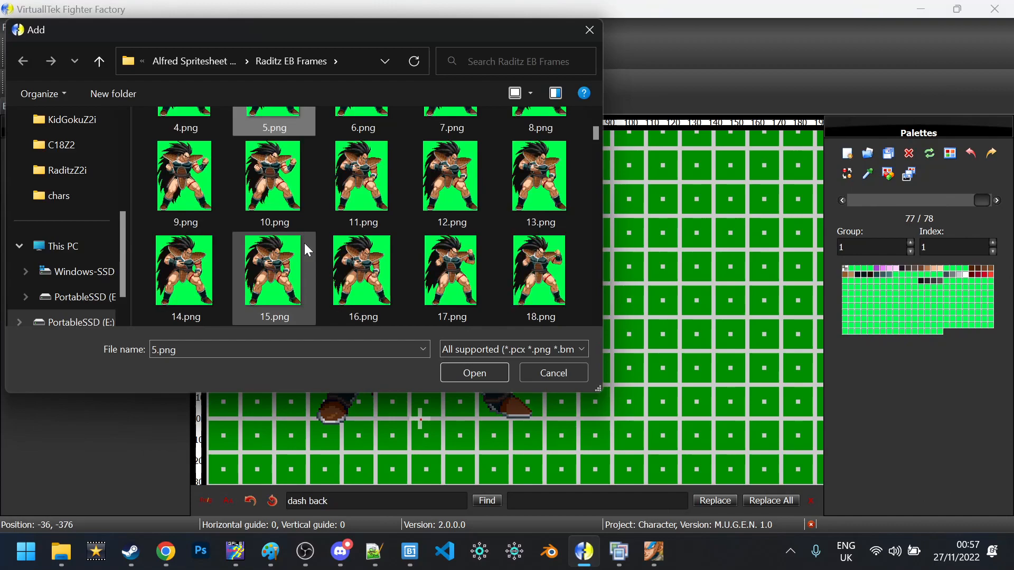
scroll(304, 242, "down", 1)
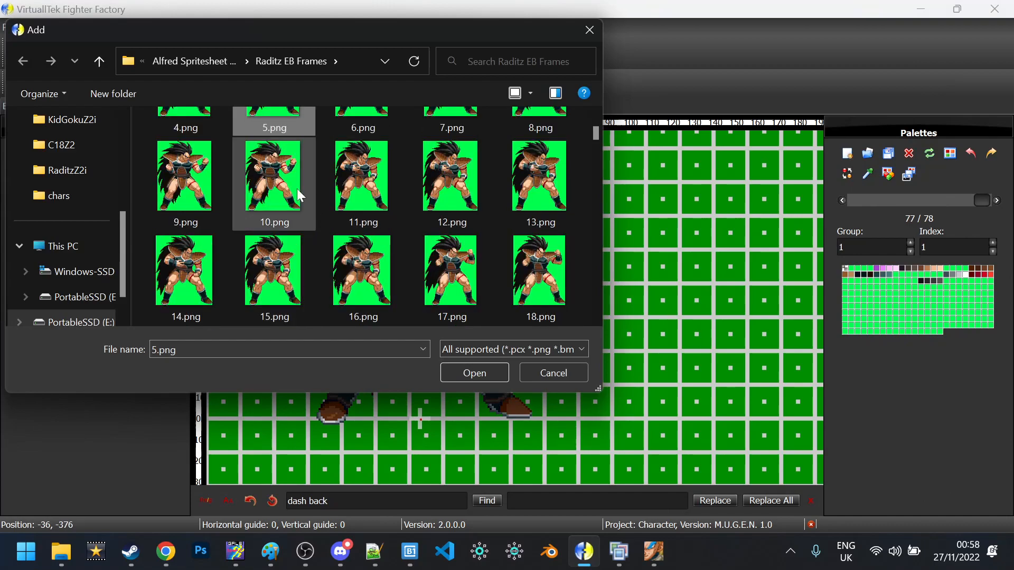
double_click(188, 185)
left_click(483, 361)
left_click(463, 383)
left_click(496, 361)
left_click(511, 395)
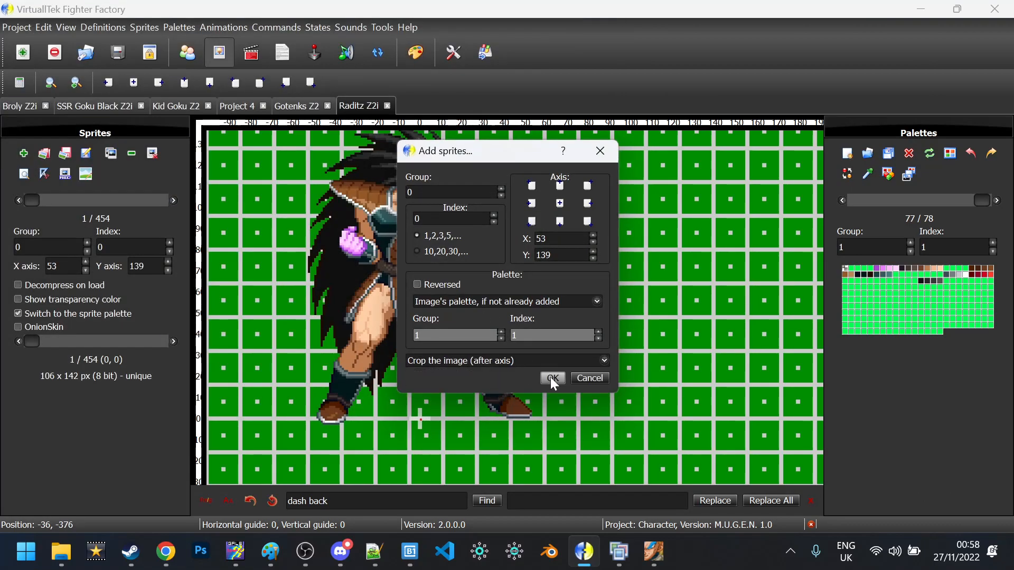
left_click(553, 378)
left_click(436, 311)
Browse the newly added sprites and pick their green background colour
left_click(174, 200)
left_click(173, 200)
left_click(174, 200)
left_click(173, 200)
left_click(173, 202)
scroll(174, 203, "up", 1)
scroll(174, 203, "down", 1)
scroll(173, 204, "up", 1)
left_click(867, 174)
left_click(521, 285)
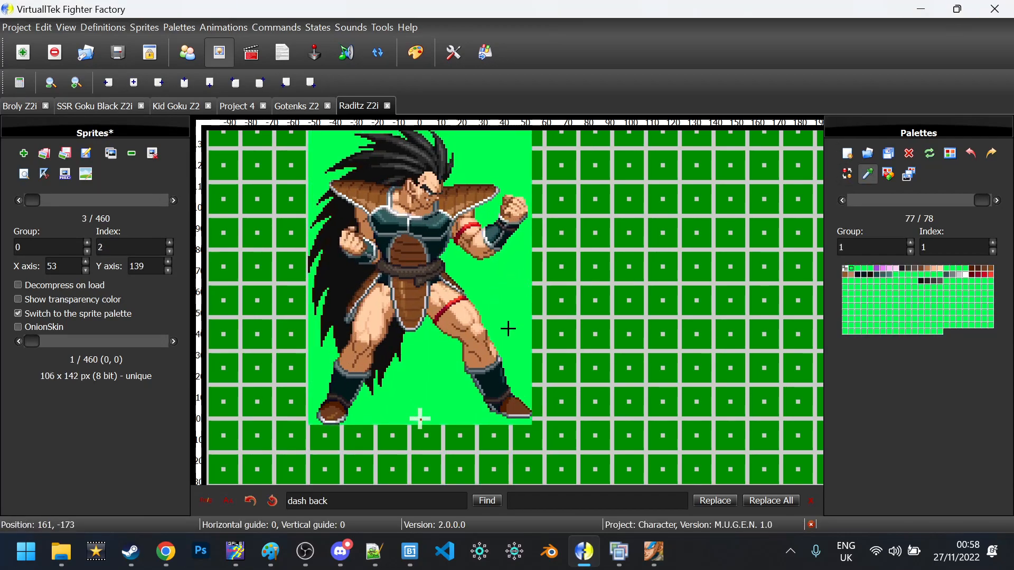
Delete the newly added sprite group
scroll(89, 198, "up", 2)
left_click(152, 156)
left_click(547, 238)
left_click(173, 198)
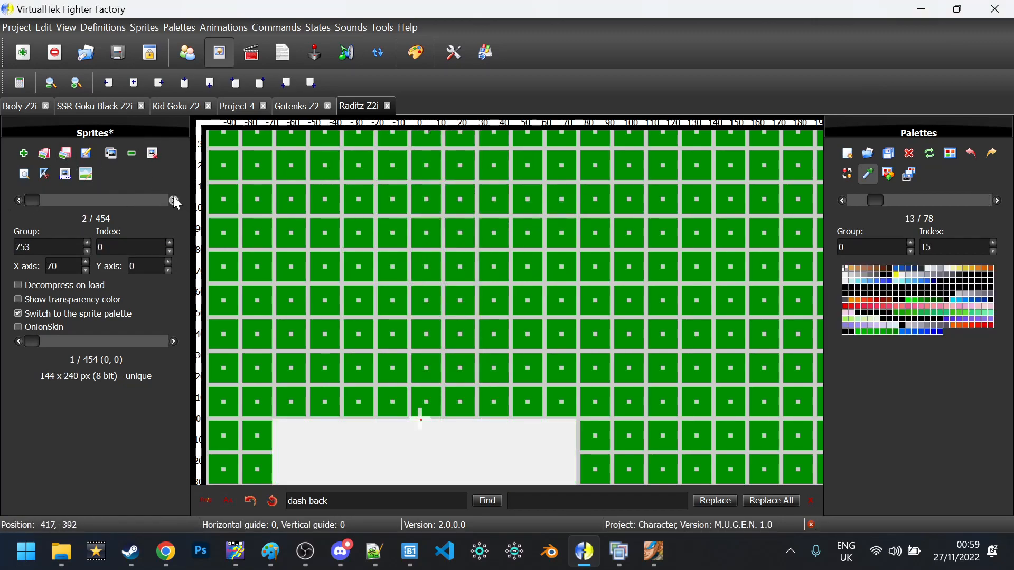
scroll(173, 198, "up", 1)
Inspect the green background entries of palette 1,1 in the Advanced palette editor
key("ctrl+p")
left_click(404, 151)
left_click(404, 150)
scroll(501, 233, "down", 1)
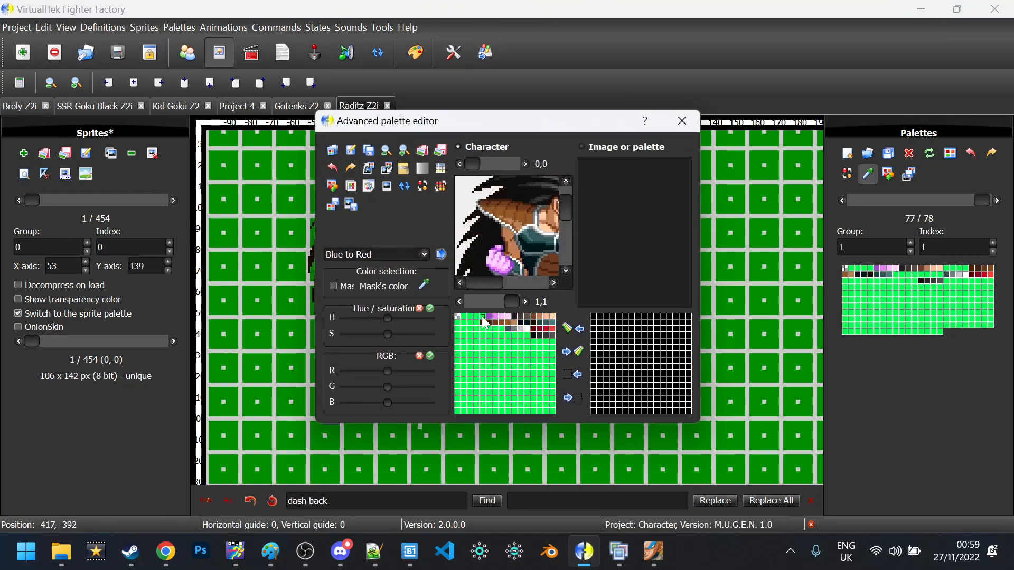
double_click(467, 323)
left_click(590, 375)
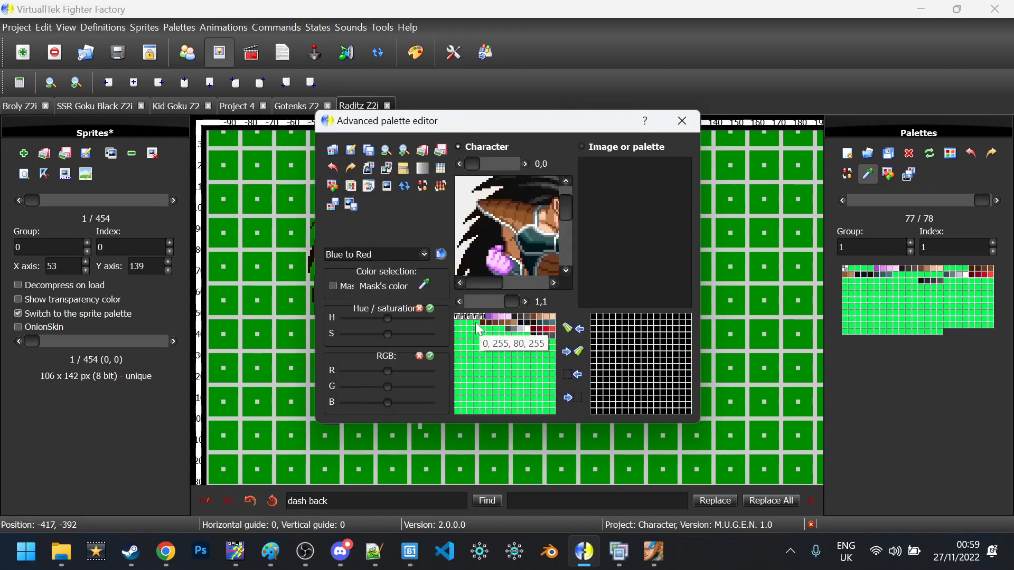
double_click(467, 323)
left_click(590, 375)
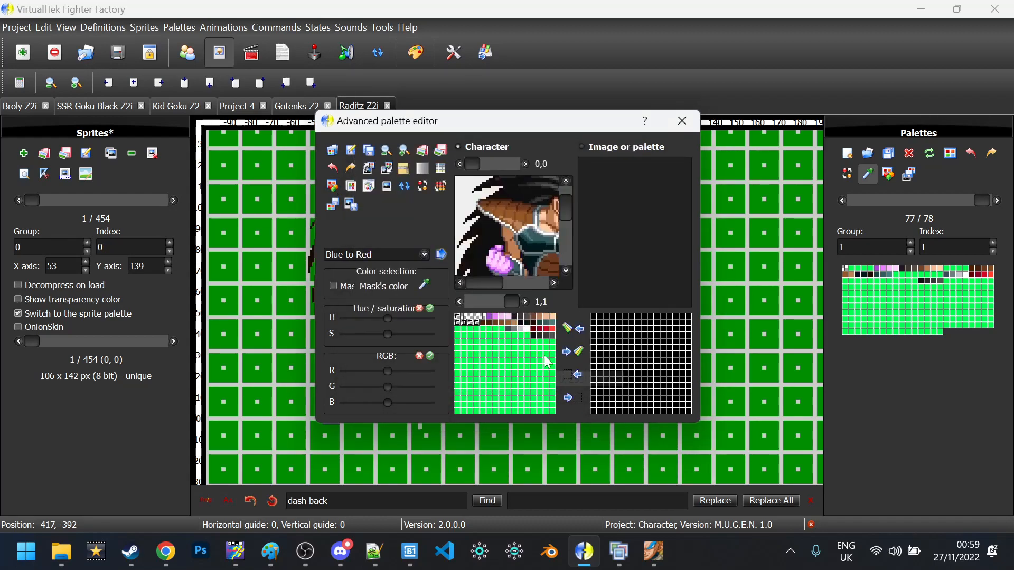
double_click(462, 321)
left_click(368, 329)
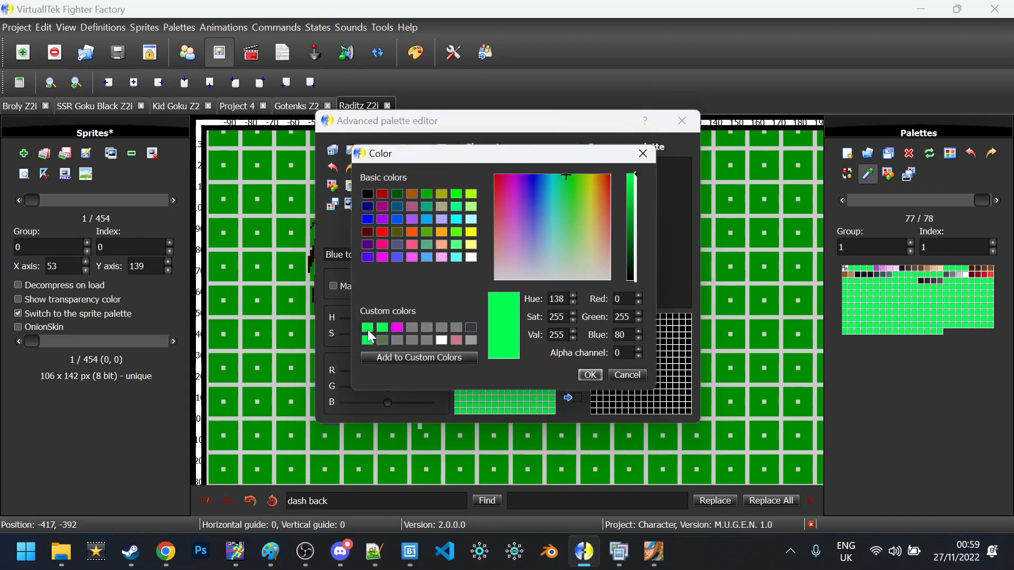
left_click(589, 375)
Select the unused green palette entries, make them transparent, and close the editor
left_click(527, 336)
left_click(457, 336)
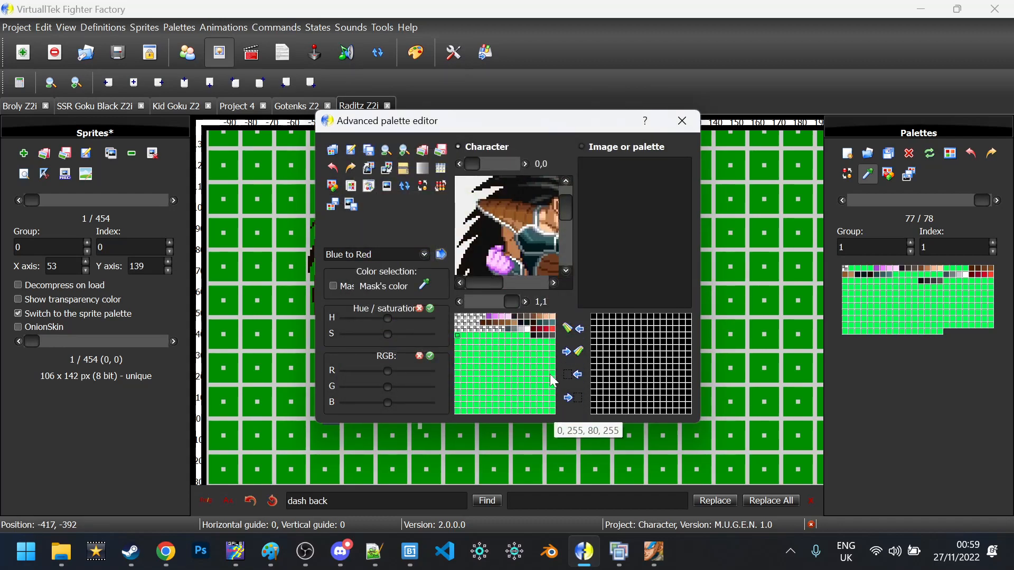
left_click(553, 410, "shift")
left_click_drag(539, 337, 553, 336)
left_click(458, 318, "ctrl")
left_click(335, 185)
left_click(364, 324)
left_click(590, 374)
left_click(332, 205)
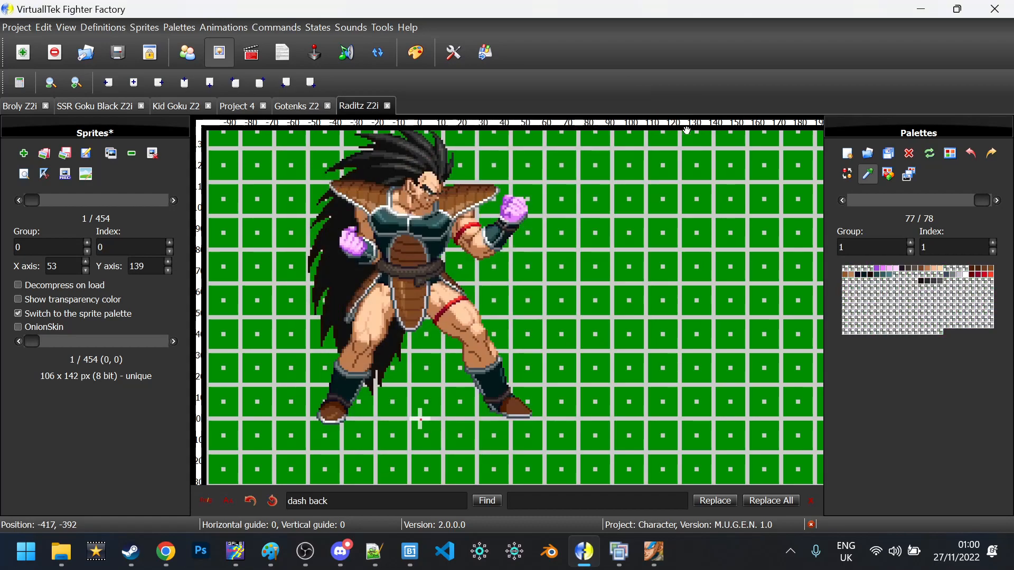
Restore the backup frames into Raditz EB Frames and add them as sprites at the next free index
left_click(865, 173)
left_click(387, 168)
double_click(499, 223)
key("ctrl+a")
key("Return")
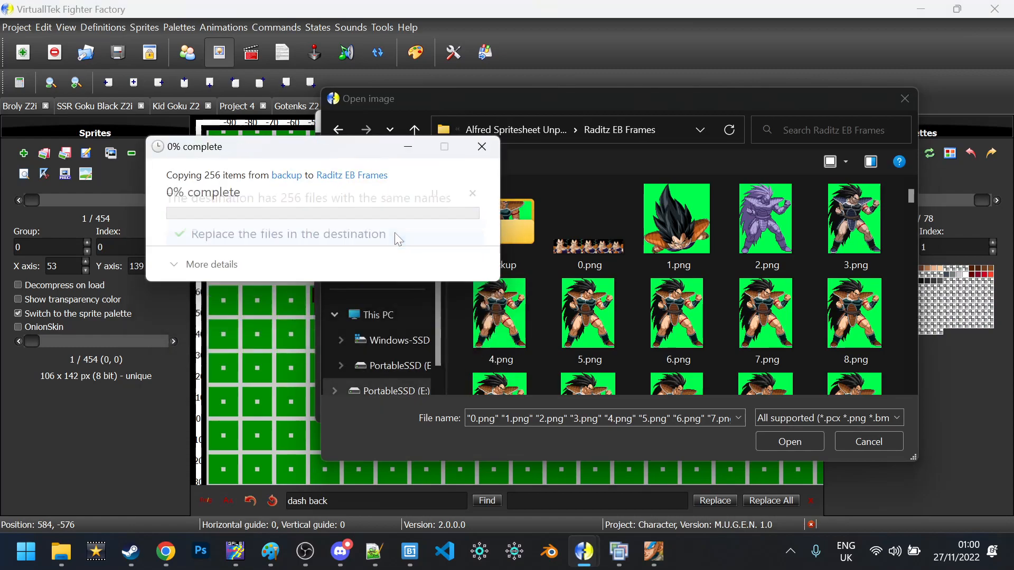
left_click(394, 232)
left_click(486, 293)
scroll(598, 360, "down", 15)
double_click(598, 361)
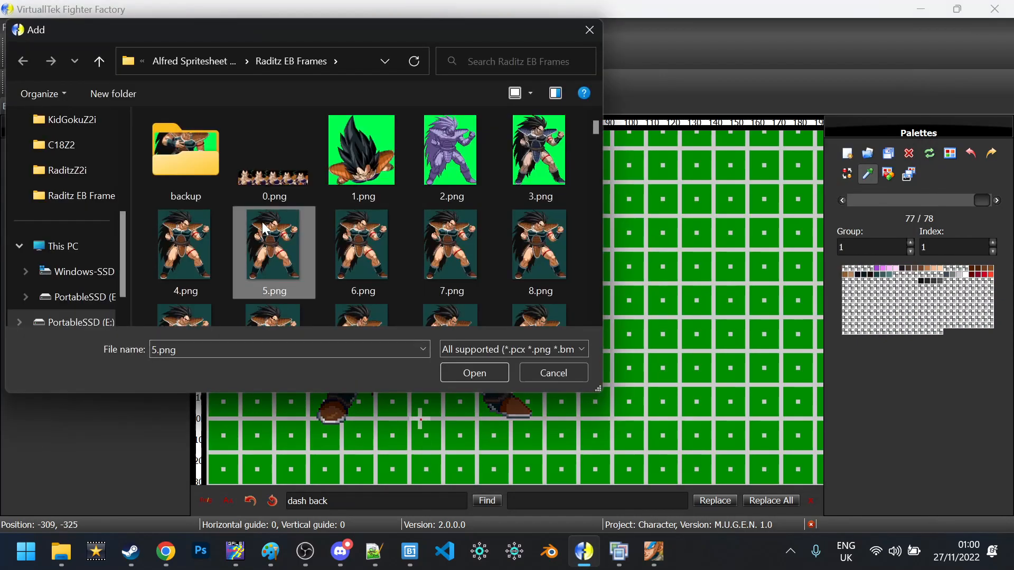
scroll(364, 216, "down", 2)
left_click(474, 372)
left_click(552, 378)
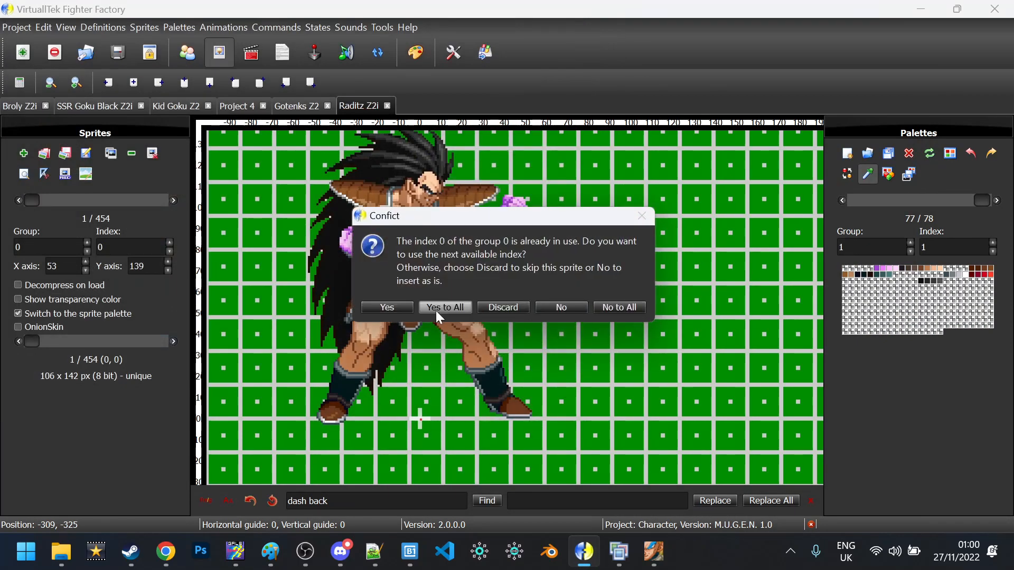
left_click(436, 310)
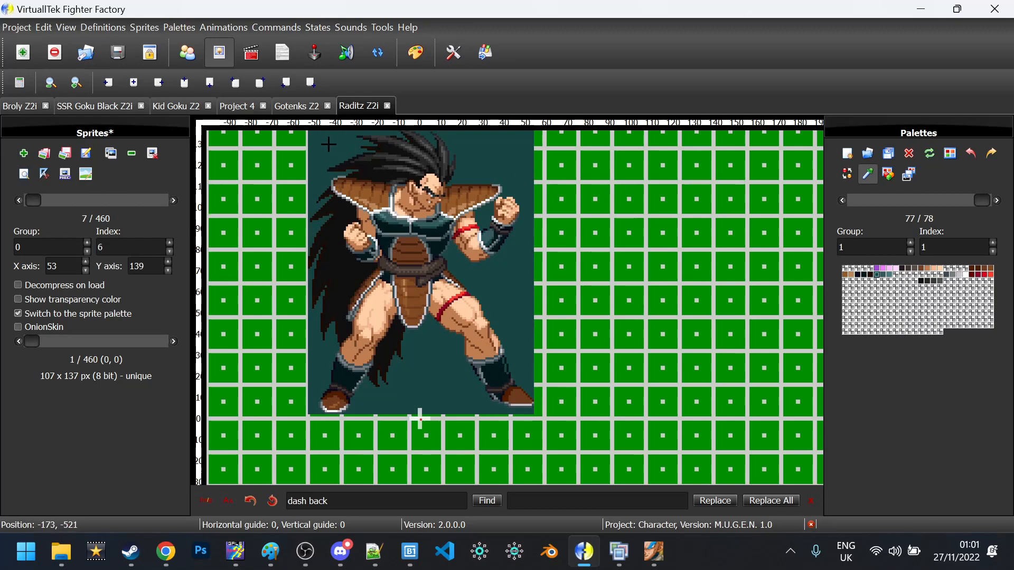
Delete the added group's sprites and step back to the first sprite
left_click(153, 153)
left_click(549, 237)
left_click_drag(30, 201, 0, 204)
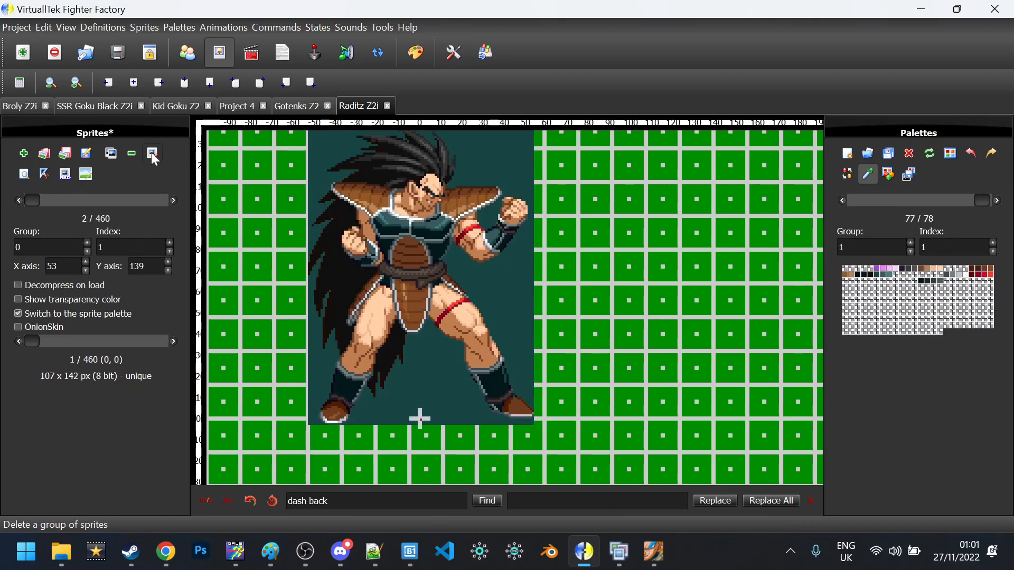
left_click(151, 152)
key("Escape")
left_click(18, 200)
left_click(173, 201)
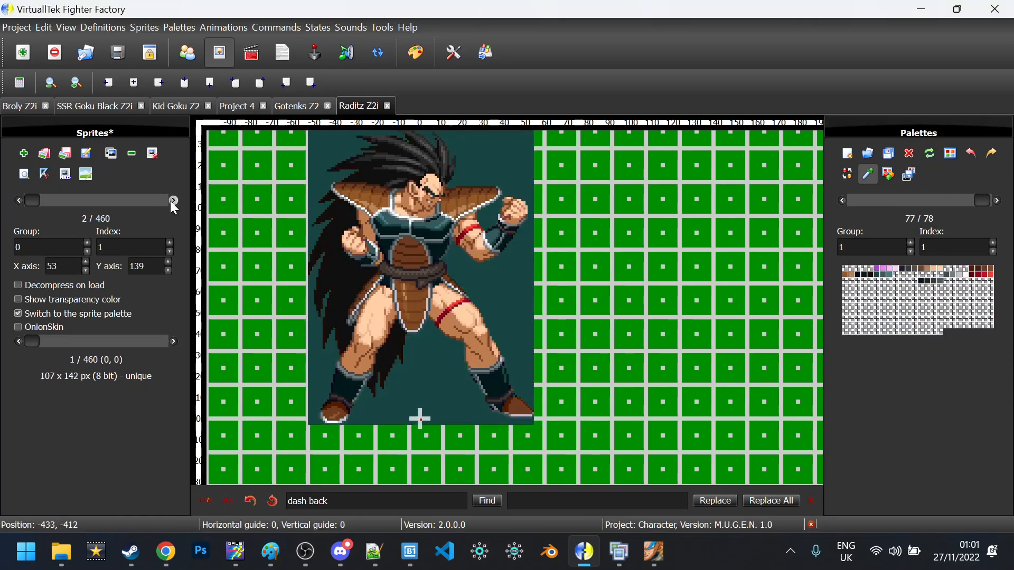
Delete the remaining sprites from index 1 onward and save the project
left_click(152, 153)
left_click_drag(457, 318, 429, 311)
type("1")
key("Tab")
left_click(540, 238)
left_click(172, 201)
key("ctrl+s")
left_click(305, 551)
left_click(305, 551)
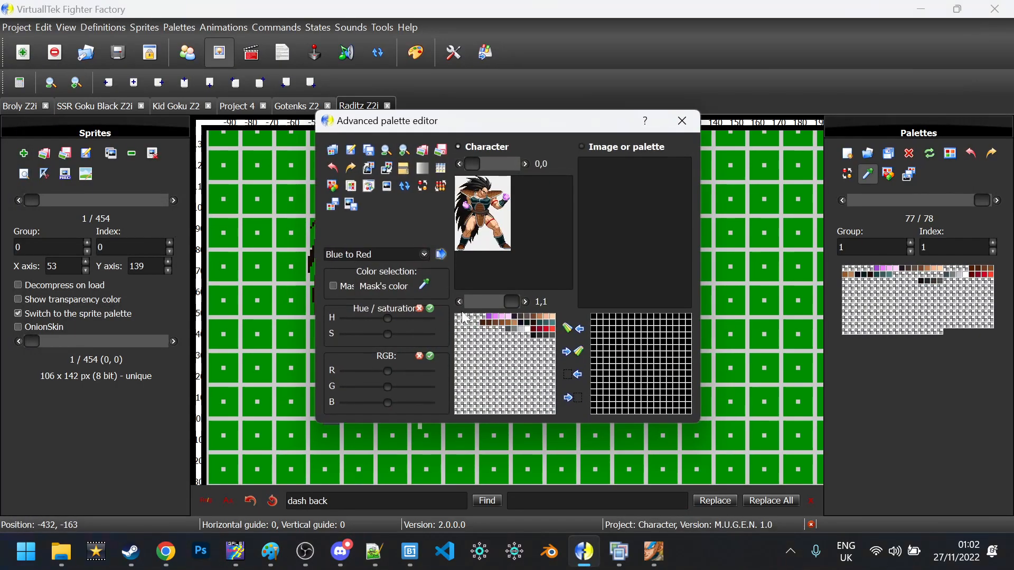
Set the first palette colour to bright green and apply it as the sprite background
left_click(332, 187)
key("Escape")
left_click(332, 188)
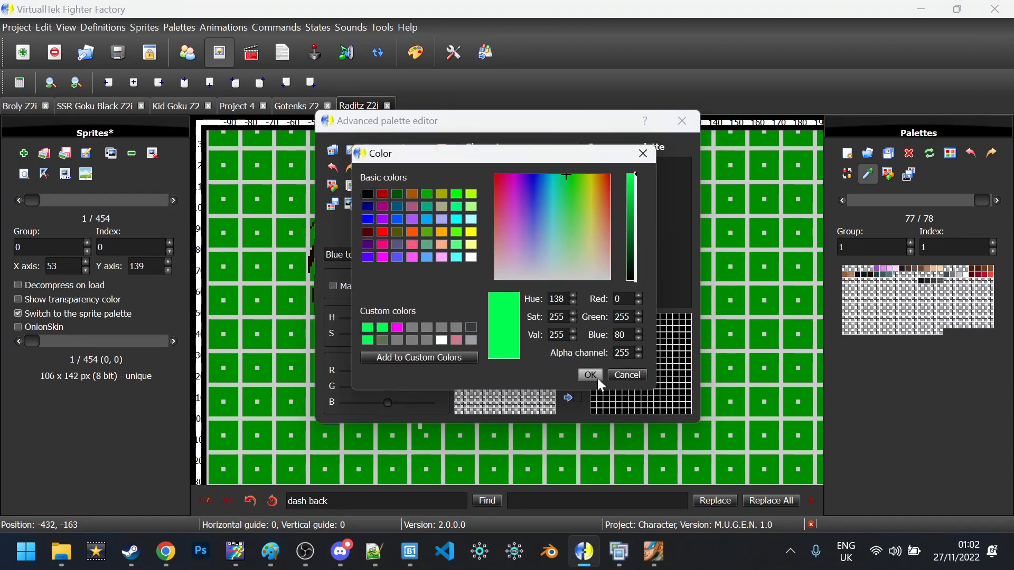
left_click(596, 376)
left_click(458, 316)
left_click(571, 329)
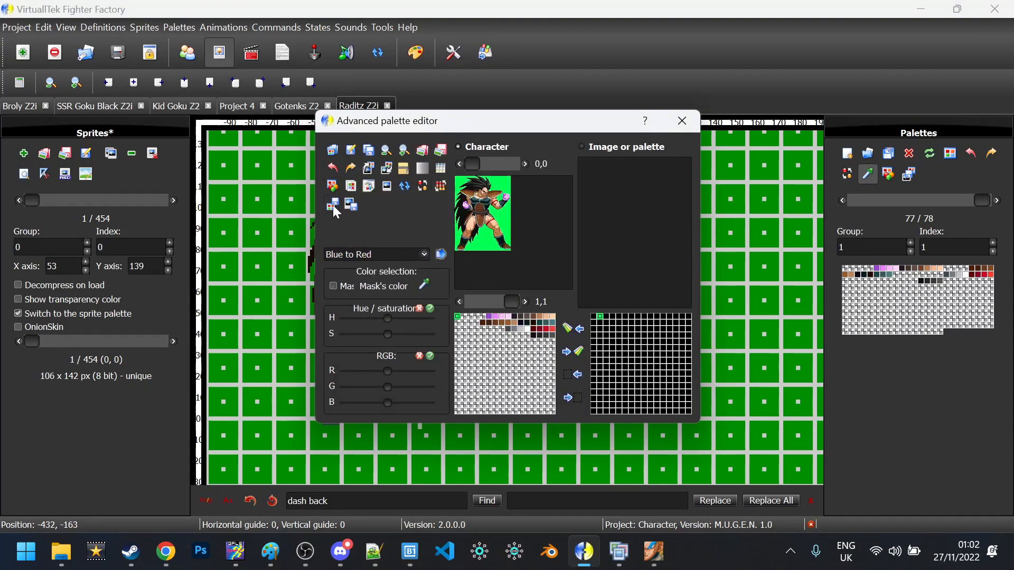
left_click(332, 204)
Reopen the advanced palette editor and browse images in the Raditz EB Frames folder
key("F11")
left_click(404, 150)
key("Escape")
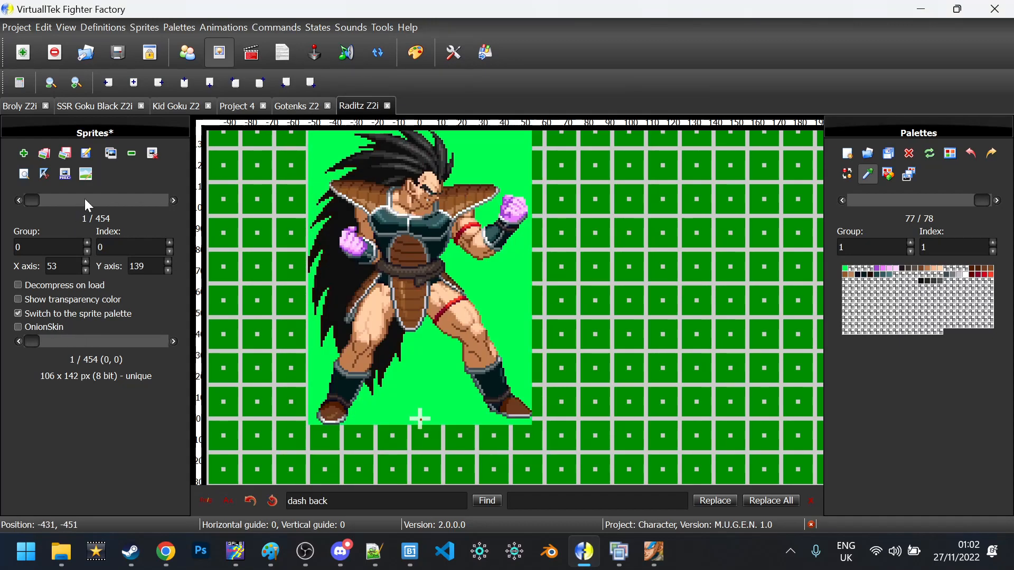
key("F11")
left_click(386, 169)
Copy the backup files into Raditz EB Frames, replacing the existing ones
double_click(501, 221)
key("ctrl+a")
key("ctrl+c")
left_click(414, 130)
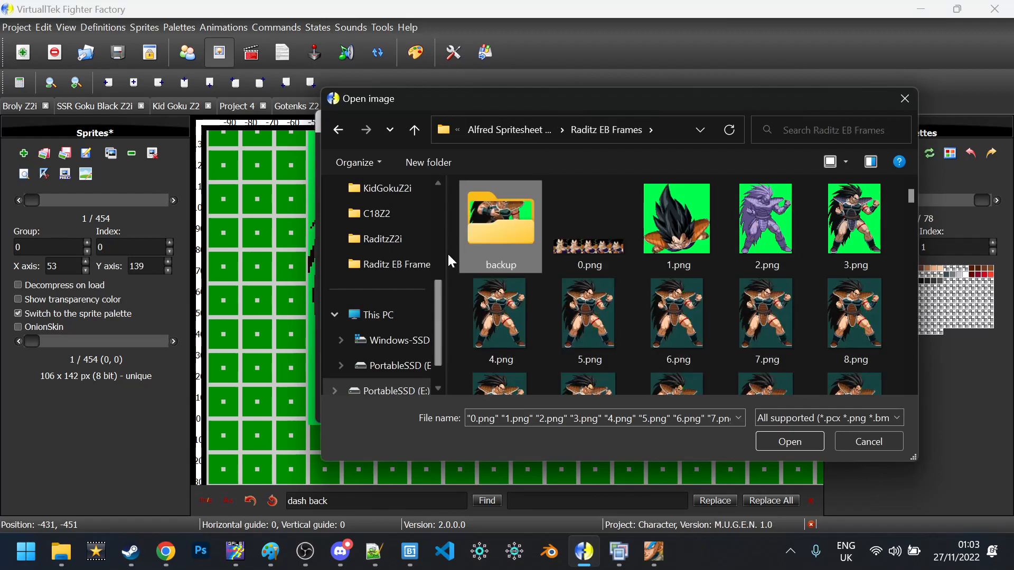
key("ctrl+v")
left_click(417, 241)
Select 4.png through 255.png, then cancel the image dialog and close the palette editor
left_click(498, 304)
left_click_drag(911, 196, 913, 388)
left_click(590, 346, "shift")
left_click(793, 446)
key("Escape")
Add frames 5.png through 10.png as new sprites
left_click(23, 153)
left_click(185, 240)
scroll(280, 274, "down", 1)
left_click(279, 277)
left_click(274, 185, "shift")
left_click(461, 372)
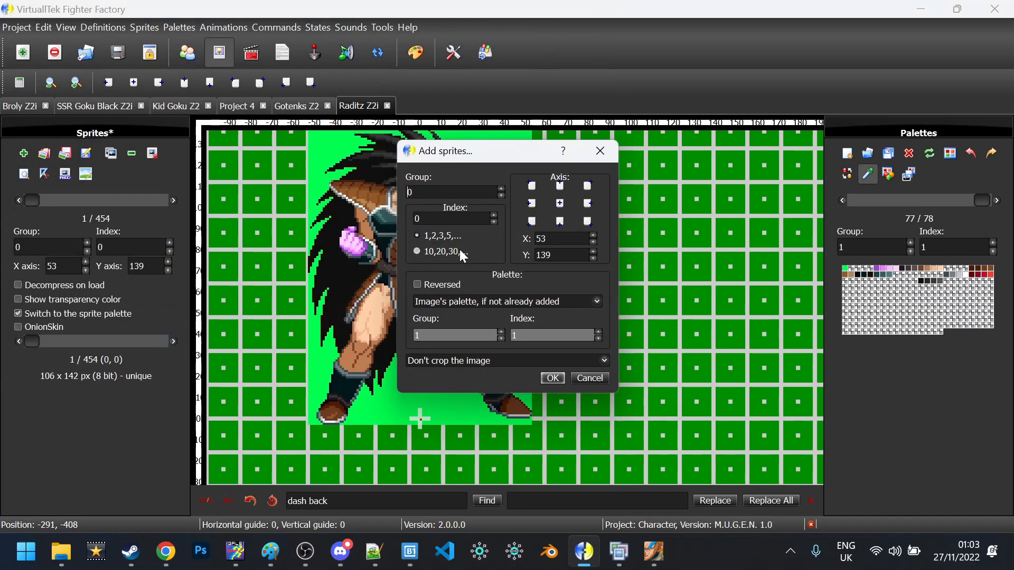
left_click(544, 375)
Step through the new sprites and preview the last palettes
left_click(174, 199)
scroll(174, 199, "up", 5)
scroll(174, 199, "up", 4)
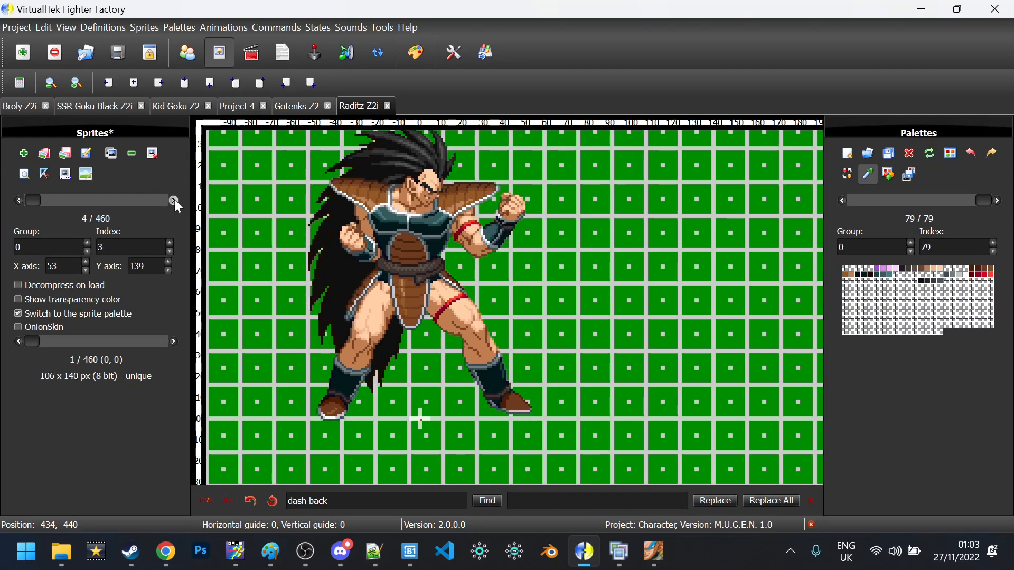
left_click(996, 201)
left_click(996, 200)
scroll(996, 201, "up", 2)
scroll(172, 201, "down", 1)
scroll(172, 201, "up", 1)
left_click(171, 201)
left_click(161, 148)
Delete the six added sprites, undoing an accidental deletion along the way
left_click(536, 236)
key("ctrl+z")
left_click(153, 153)
left_click(537, 238)
Re-add 5.png–10.png as group 0 sprites from index 1, cropped before setting the axis
left_click(24, 153)
scroll(292, 243, "down", 1)
left_click(288, 238)
left_click(270, 174, "shift")
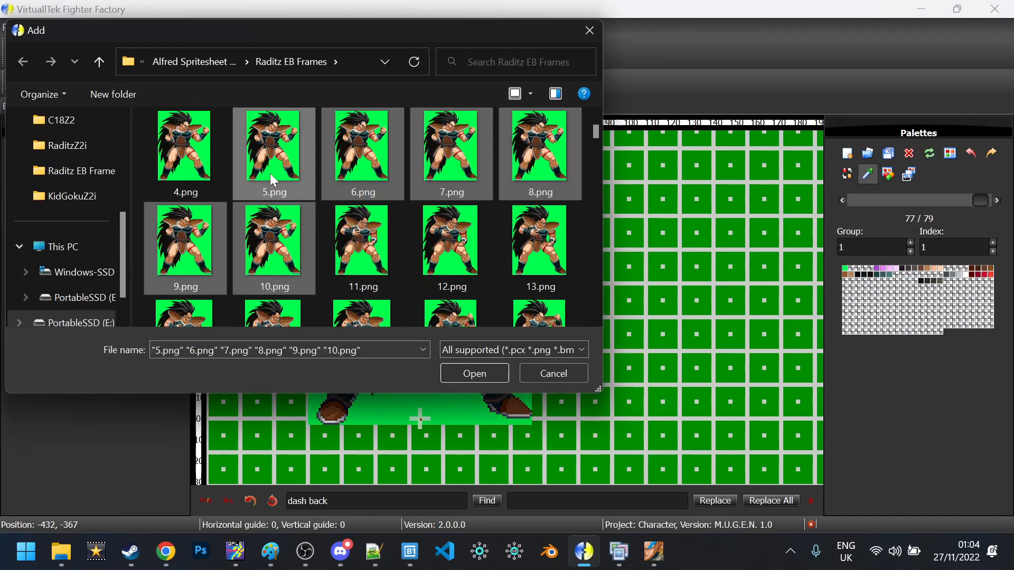
left_click(466, 373)
key("Tab")
type("1")
left_click(464, 360)
left_click(470, 384)
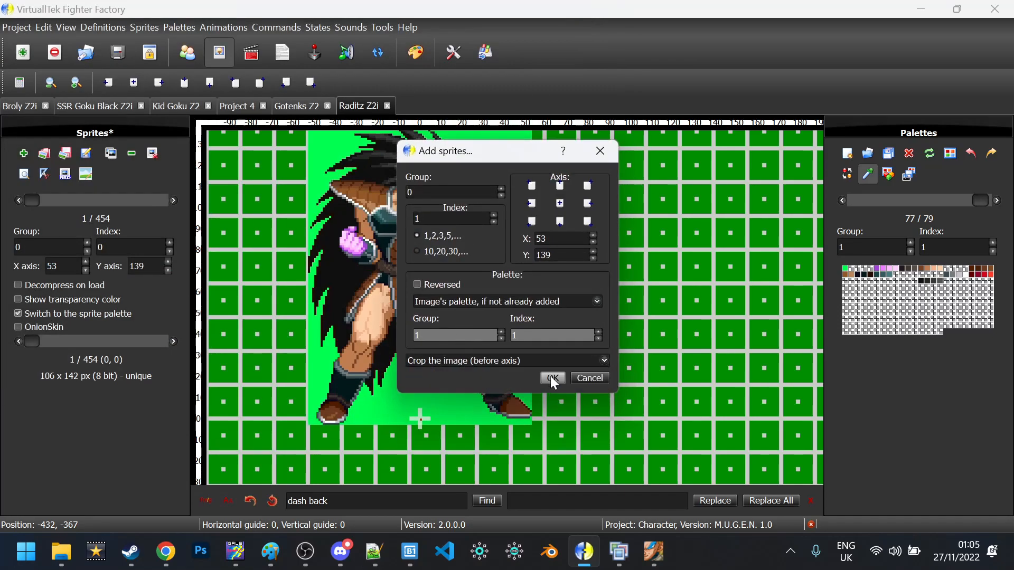
left_click(551, 378)
scroll(42, 321, "up", 2)
Turn on onion skin and align sprites 7 and 6 with the first frame
left_click(18, 342)
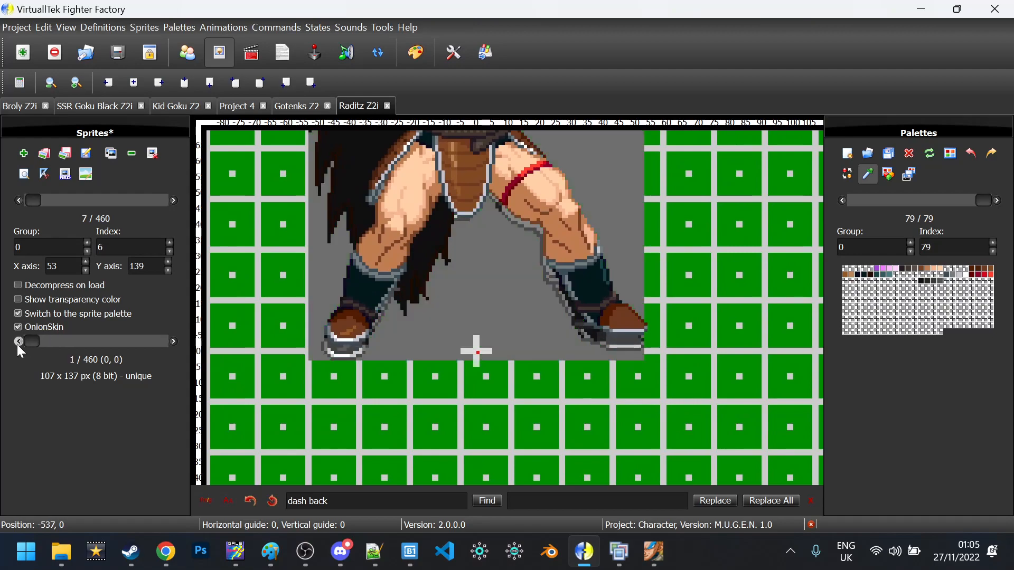
scroll(17, 345, "up", 1)
left_click_drag(448, 230, 444, 252)
scroll(318, 256, "down", 3)
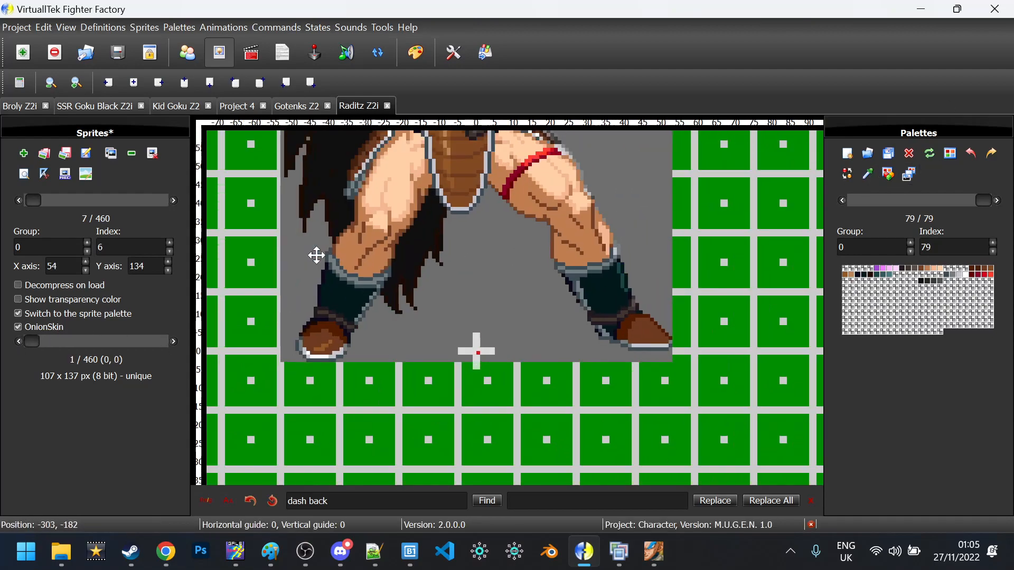
left_click(19, 201)
scroll(324, 258, "up", 3)
left_click_drag(323, 259, 315, 269)
left_click(173, 201)
left_click(18, 200)
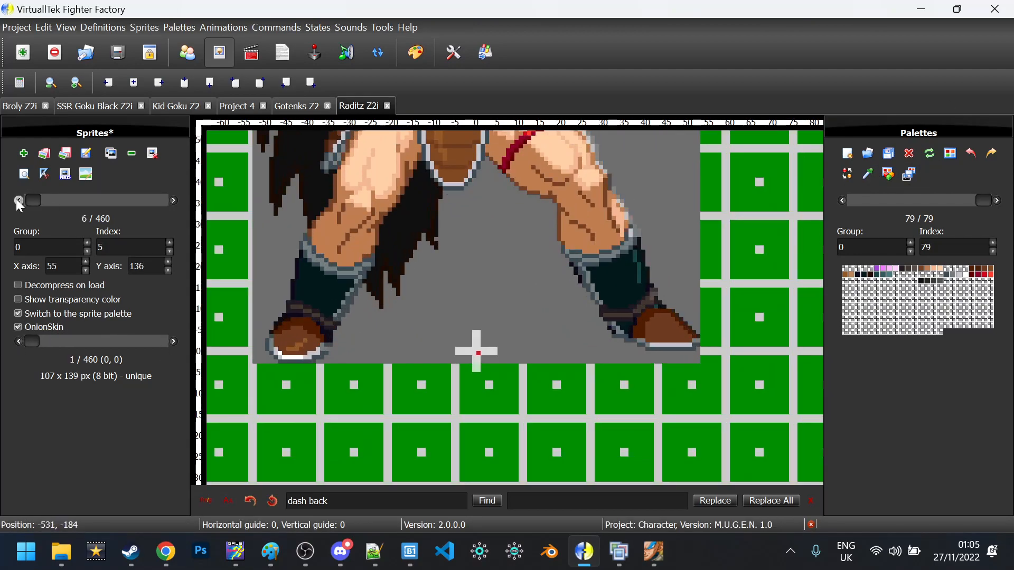
left_click(85, 270)
left_click(173, 202)
Align sprite 5, set sprite 4's Y axis to 137 and sprite 2's X axis to 54
scroll(172, 202, "up", 1)
mouse_move(320, 305)
left_mouse_down()
mouse_move(319, 319)
mouse_move(309, 298)
left_mouse_up()
scroll(173, 201, "down", 1)
scroll(174, 201, "up", 2)
left_click(173, 200)
scroll(174, 200, "up", 2)
left_click(173, 200)
left_click(85, 270)
double_click(85, 262)
left_click(173, 197)
scroll(172, 196, "up", 1)
scroll(172, 197, "down", 2)
scroll(172, 196, "up", 1)
scroll(172, 196, "down", 1)
scroll(295, 226, "down", 1)
scroll(175, 202, "up", 6)
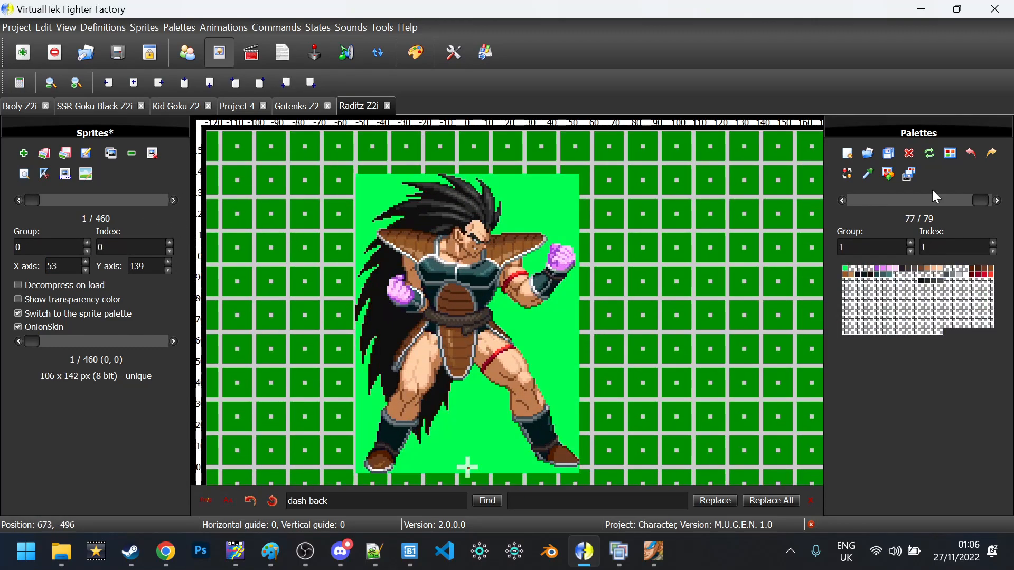
Remove the extra palette and return to the first sprite
left_click(916, 158)
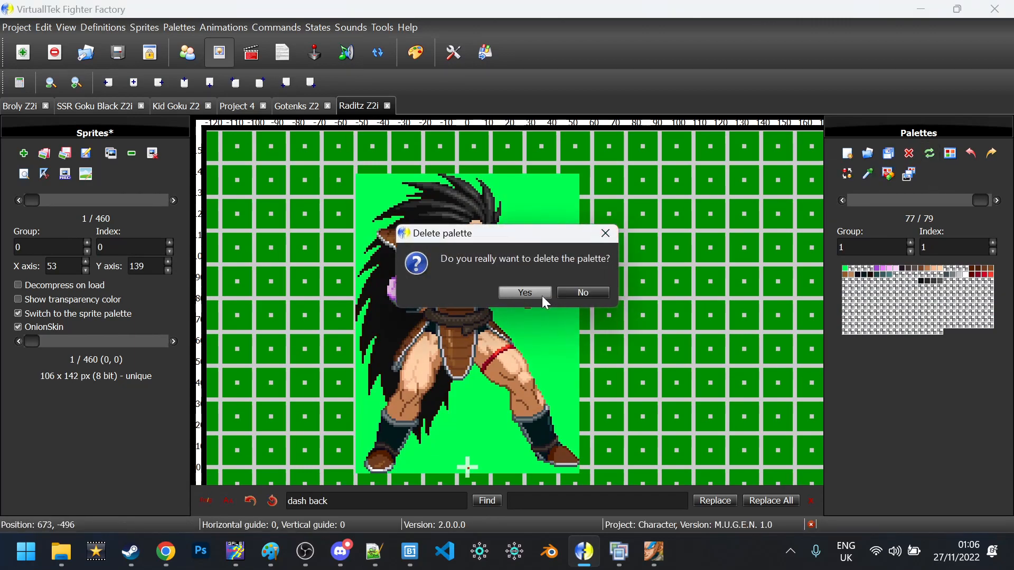
left_click(538, 293)
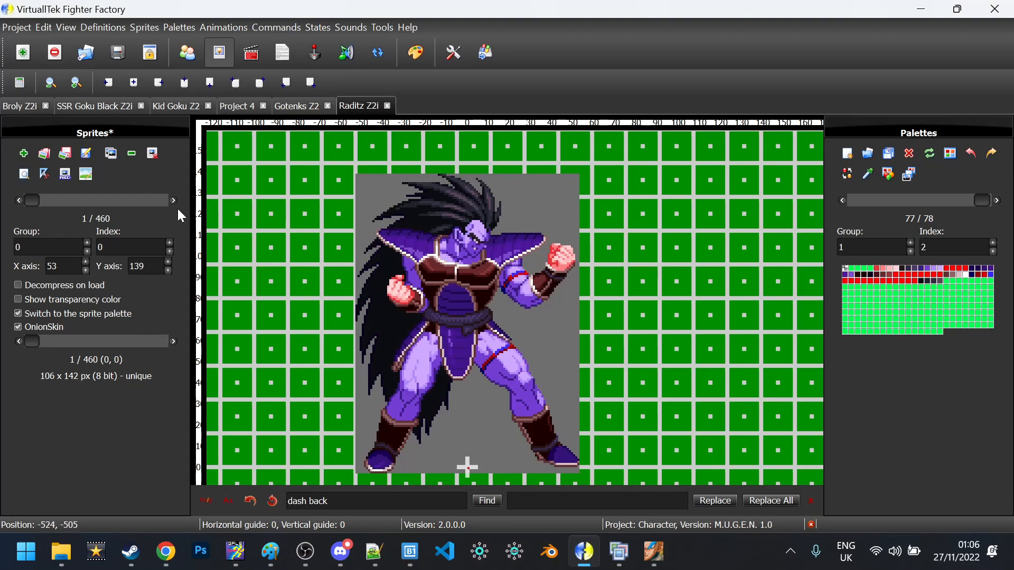
left_click(174, 201)
left_click(173, 200)
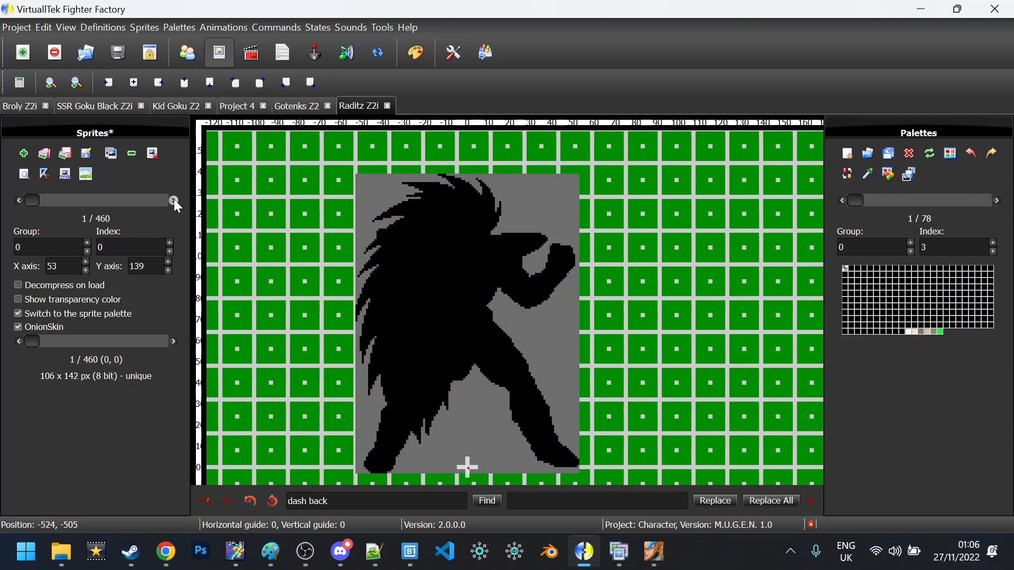
key("Left")
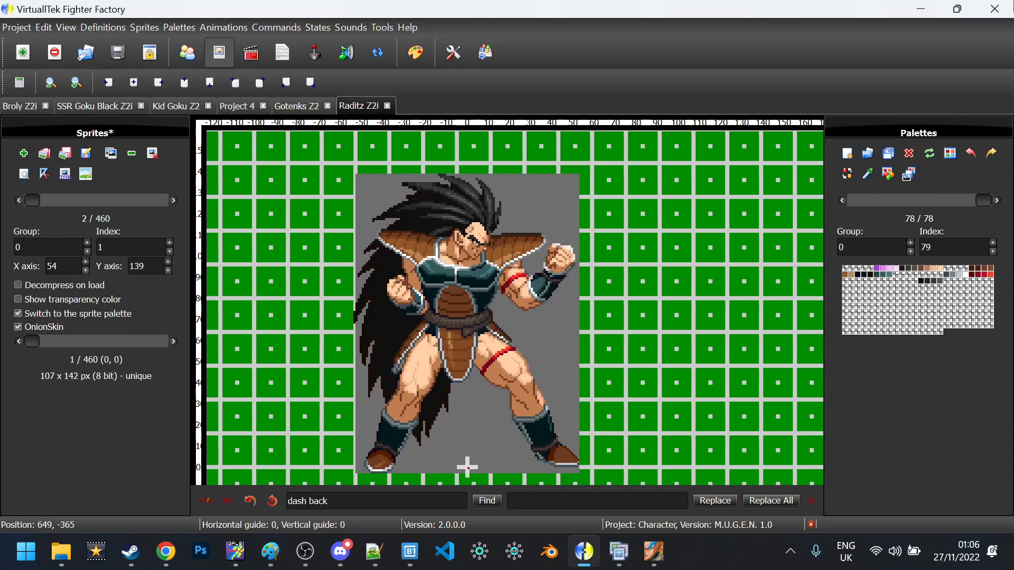
type("11")
left_click(14, 199)
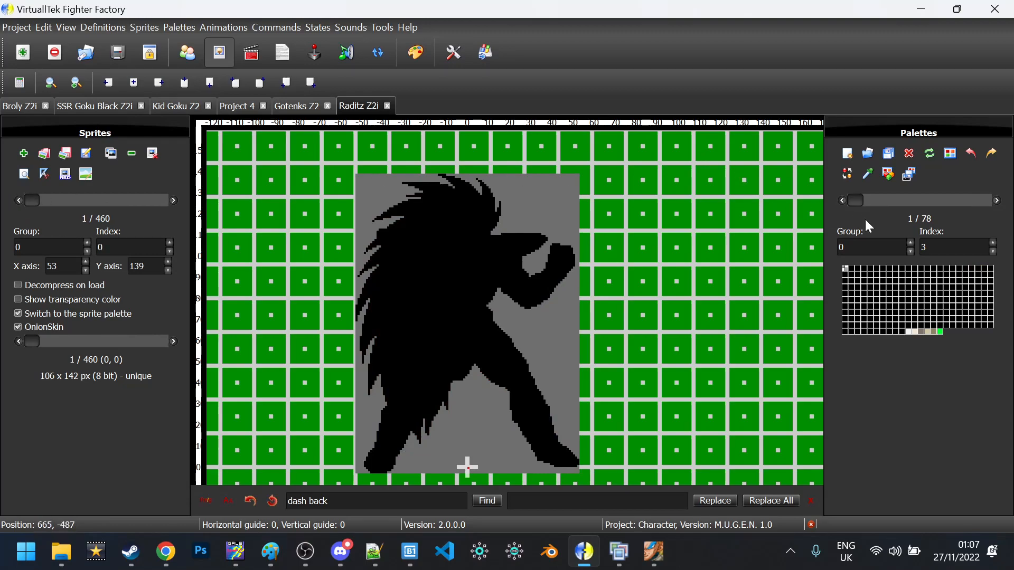
Apply the last palette with the original colours to the current sprite, then open Animations
left_click_drag(855, 203, 983, 201)
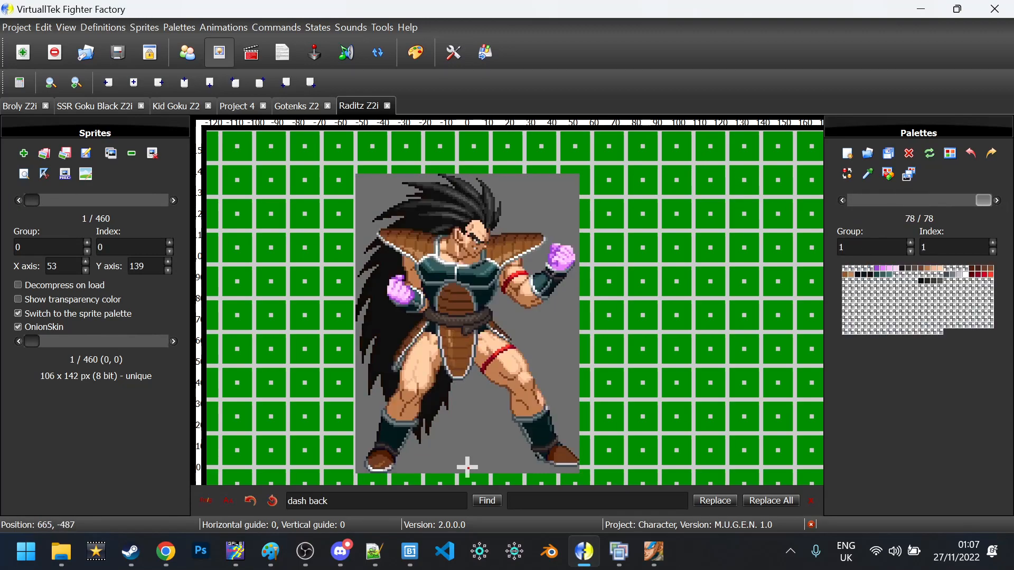
left_click(909, 172)
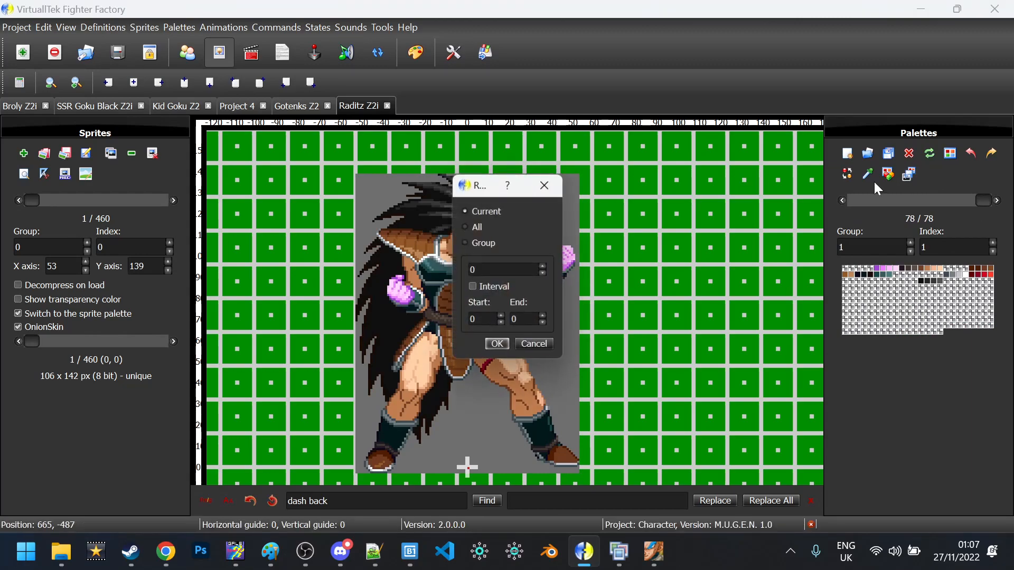
left_click(489, 346)
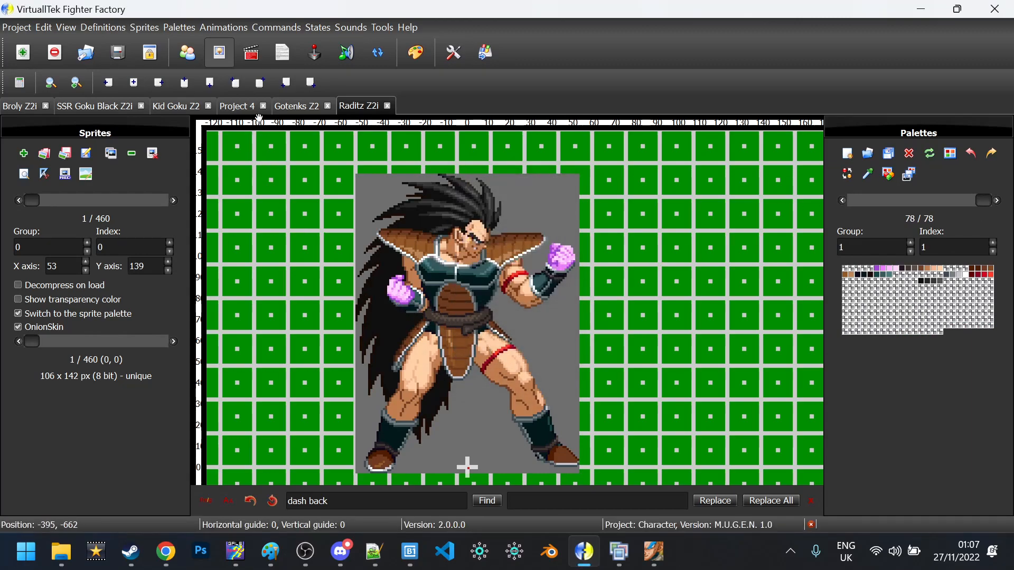
left_click(252, 53)
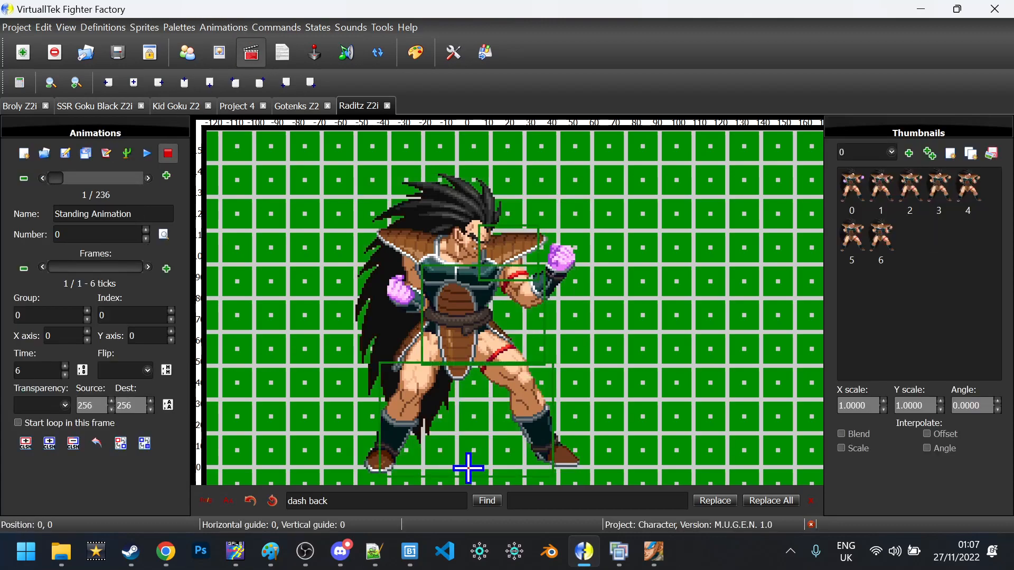
Delete the Clsn2Default collision box lines in the animation text and apply
left_click(51, 446)
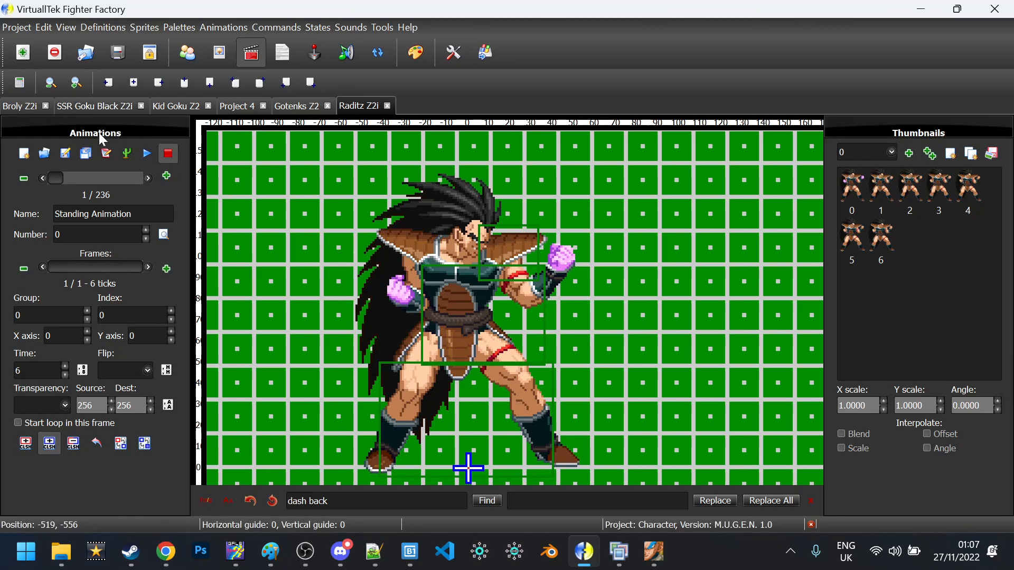
left_click(106, 154)
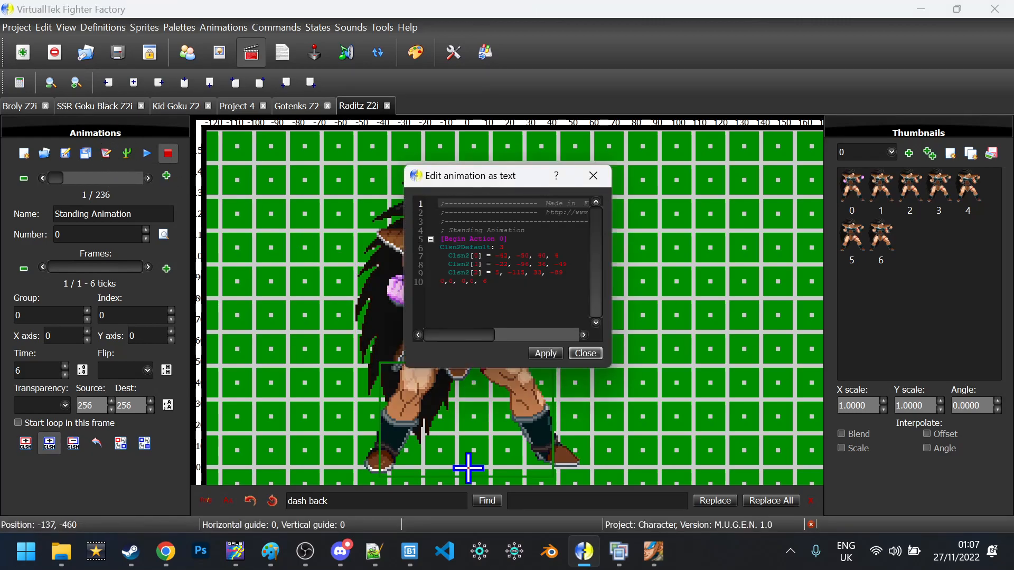
left_click(528, 265)
key("Down")
key("Down")
key("Return")
key("Up")
key("shift+Up")
key("shift+Up")
key("shift+Up")
key("shift+Up")
key("Delete")
key("Up")
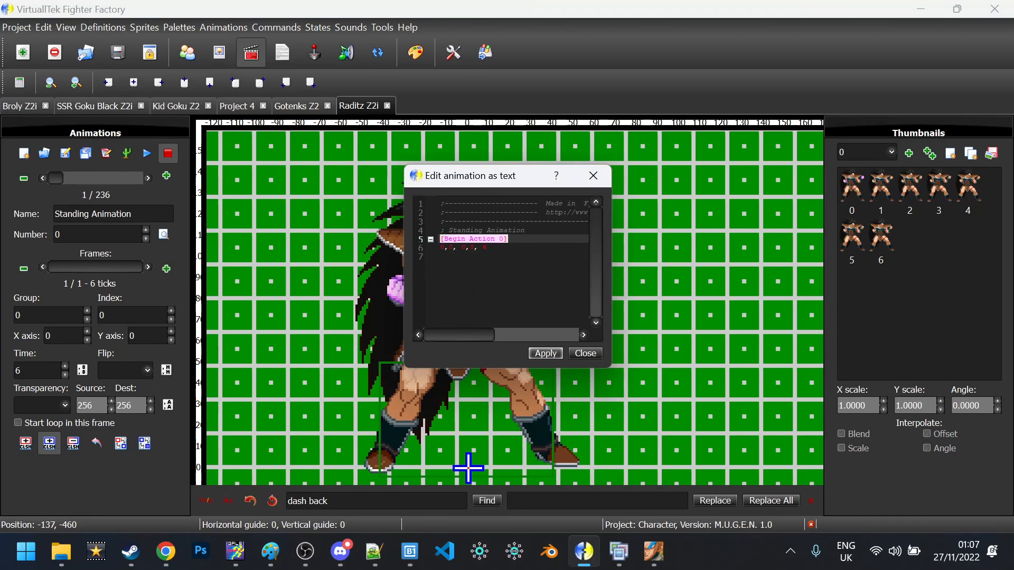
left_click(539, 353)
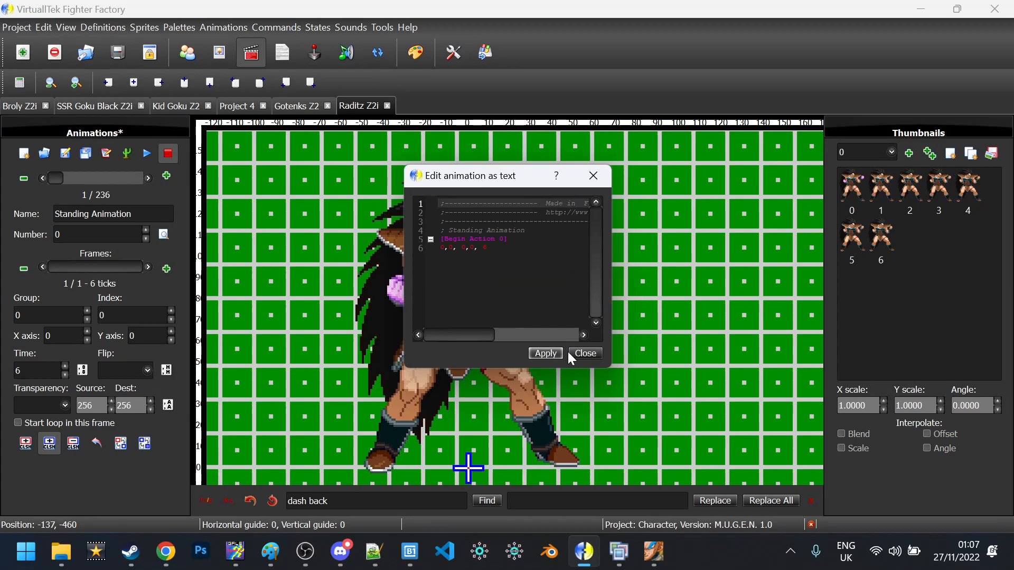
left_click(583, 354)
Draw hurt boxes over the legs, torso and head, then widen the torso box rightward
mouse_move(367, 468)
left_mouse_down()
mouse_move(563, 417)
mouse_move(562, 352)
mouse_move(550, 336)
left_mouse_up()
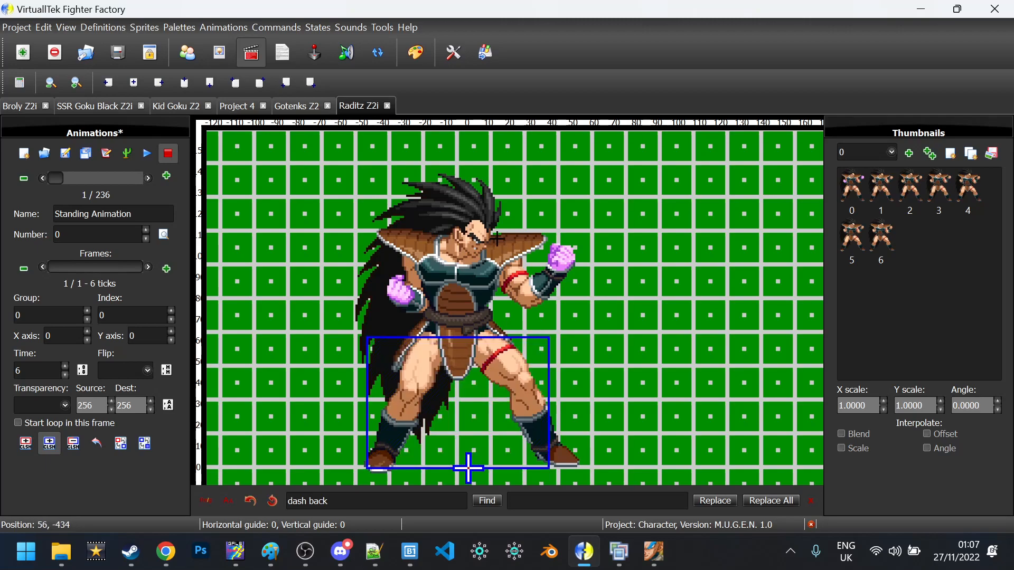
mouse_move(522, 251)
left_mouse_down()
mouse_move(398, 366)
mouse_move(405, 357)
left_mouse_up()
mouse_move(487, 217)
left_mouse_down()
mouse_move(427, 345)
mouse_move(439, 344)
left_mouse_up()
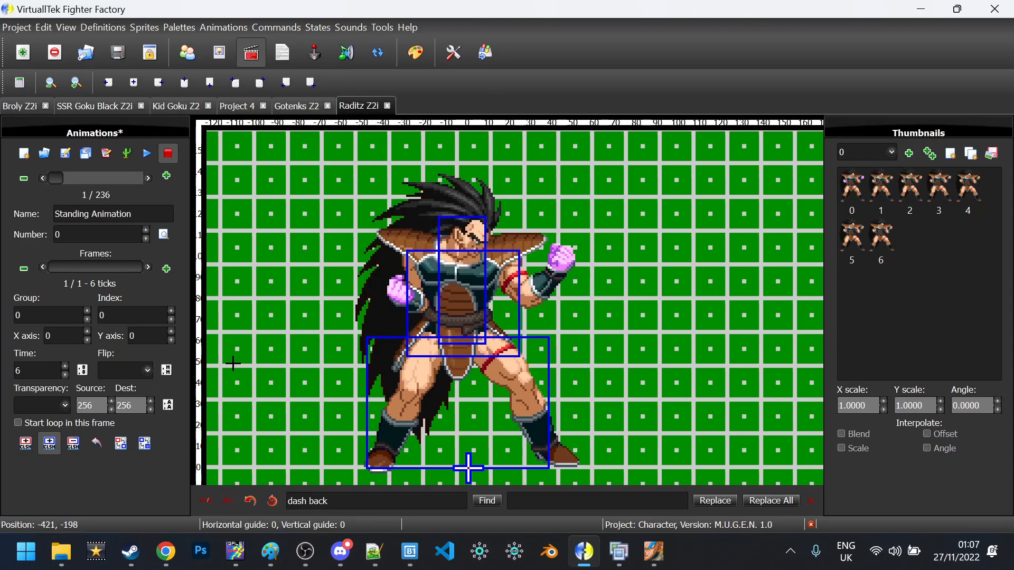
left_click(49, 444)
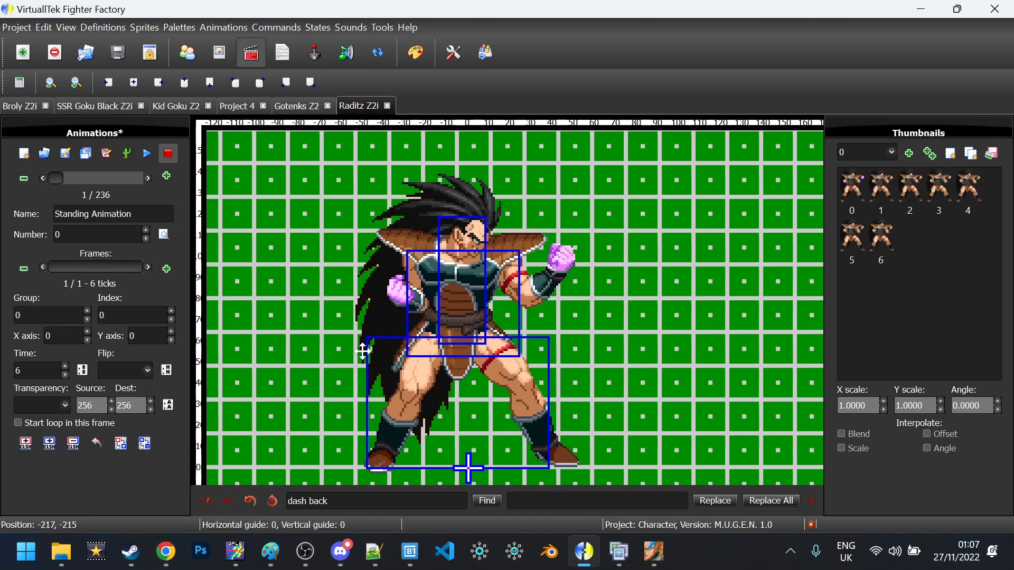
left_click(501, 308)
left_click_drag(520, 305, 536, 301)
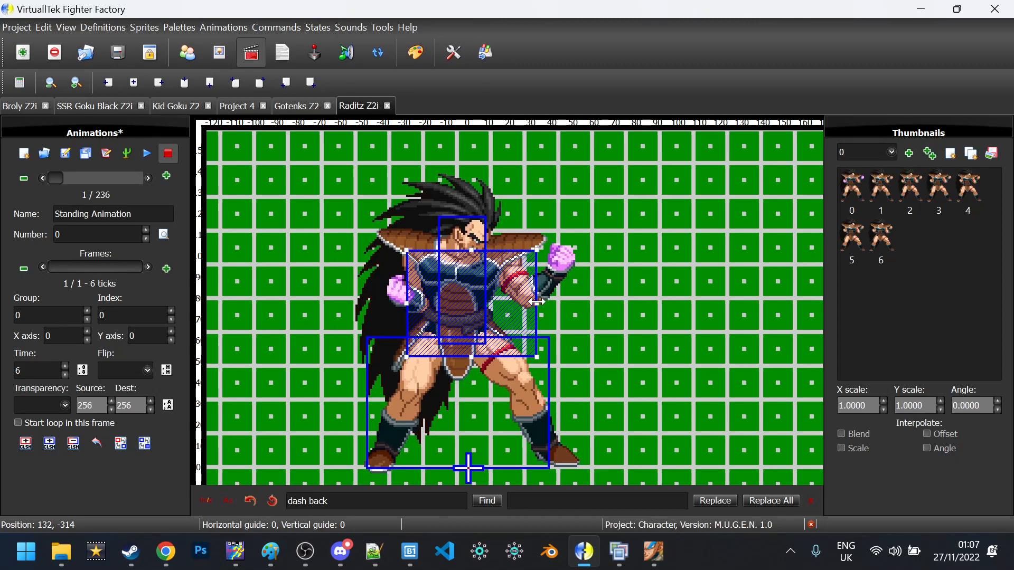
In the Standing Animation text, rename line 6's 'Clsn2' to 'Clsn2default' and apply it
left_click(106, 155)
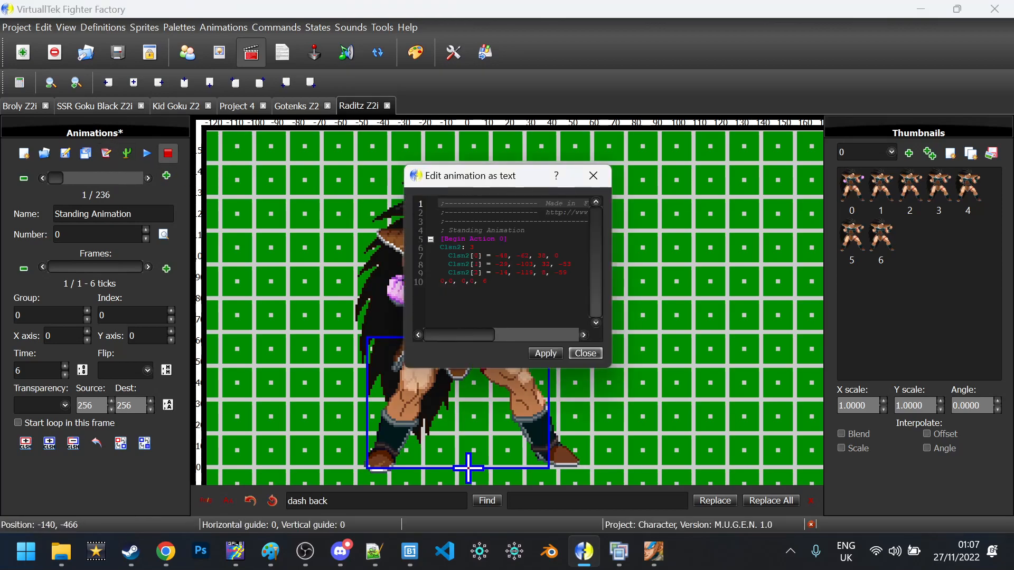
left_click_drag(480, 183, 331, 156)
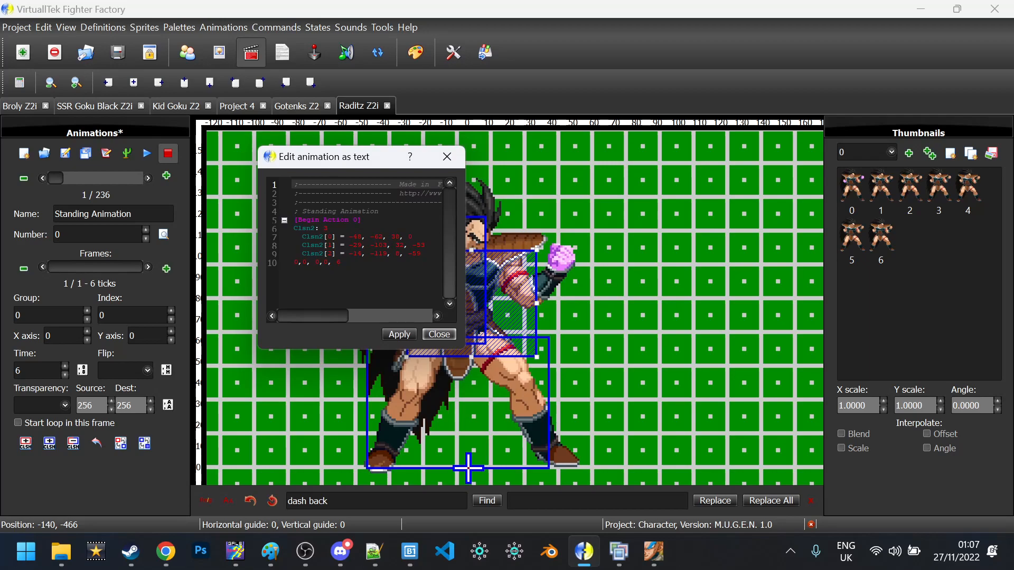
left_click(316, 228)
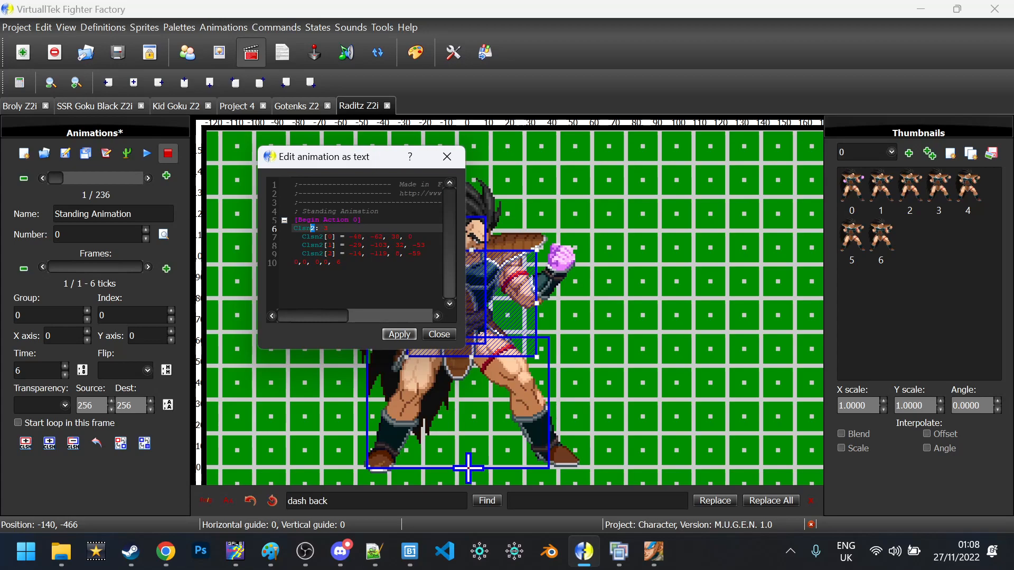
left_click_drag(307, 237, 328, 229)
left_click(412, 237)
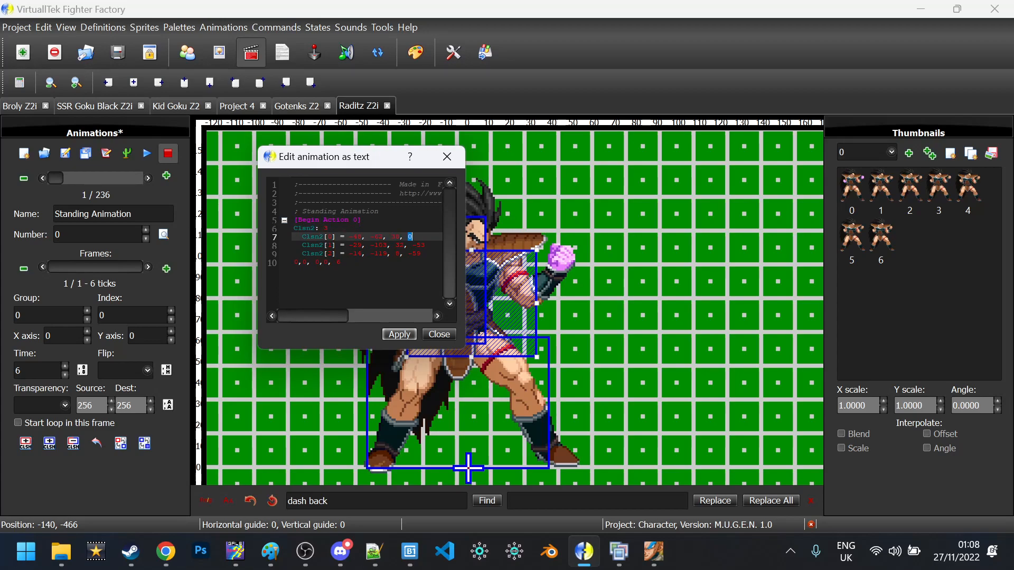
mouse_move(319, 237)
left_mouse_down()
mouse_move(408, 237)
mouse_move(361, 253)
mouse_move(306, 246)
left_mouse_up()
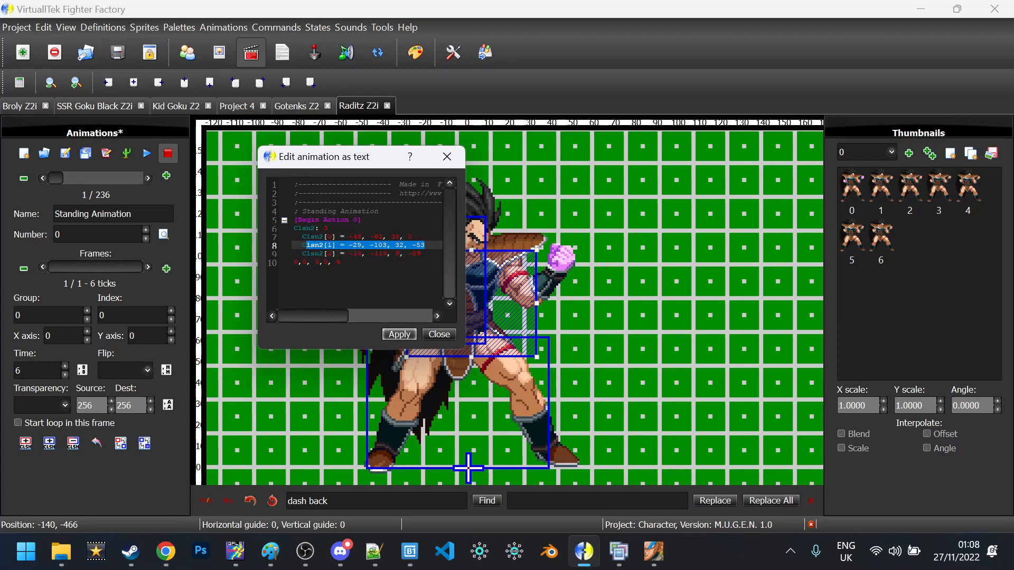
left_click(315, 229)
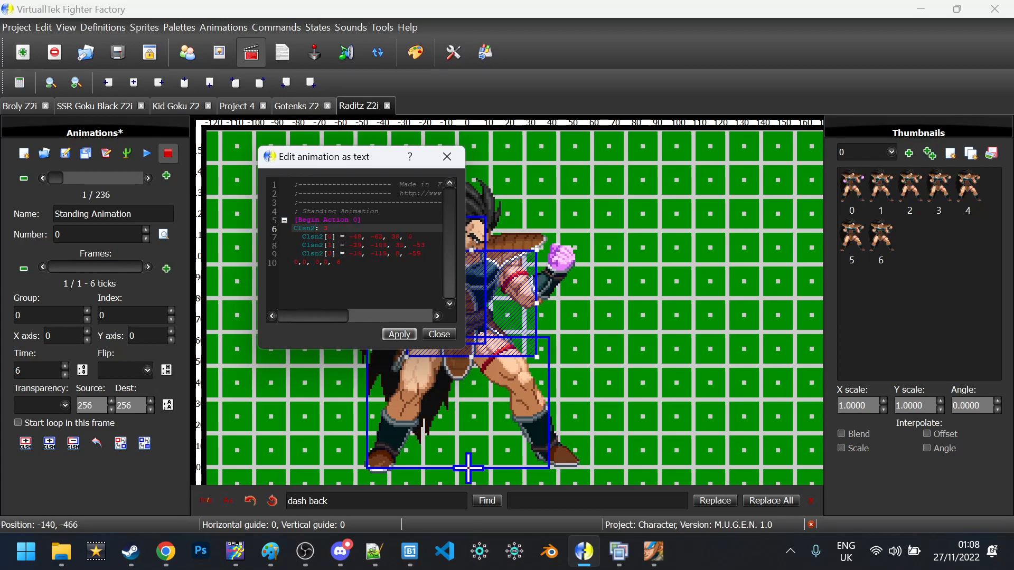
key("Caps_Lock")
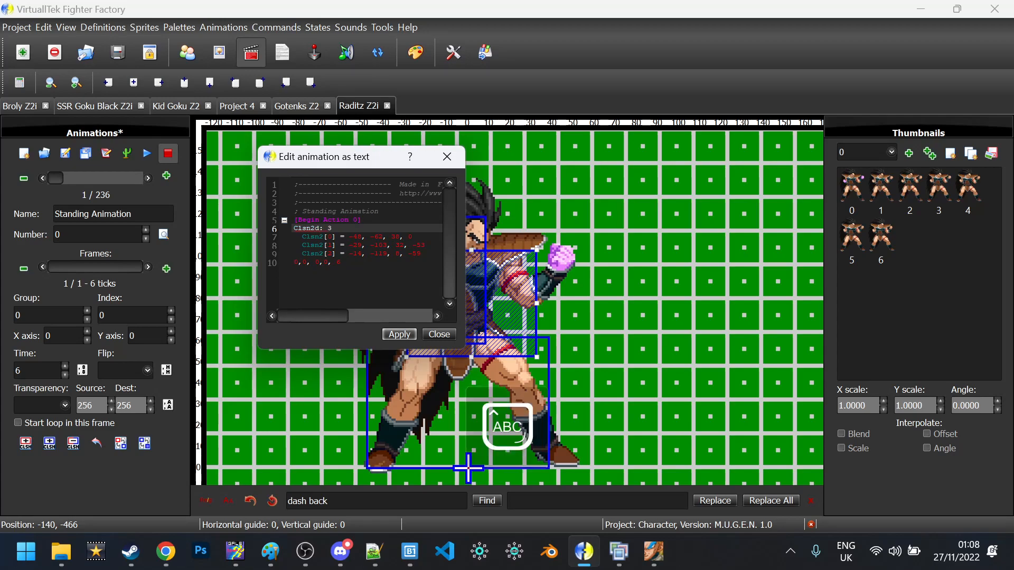
type("default")
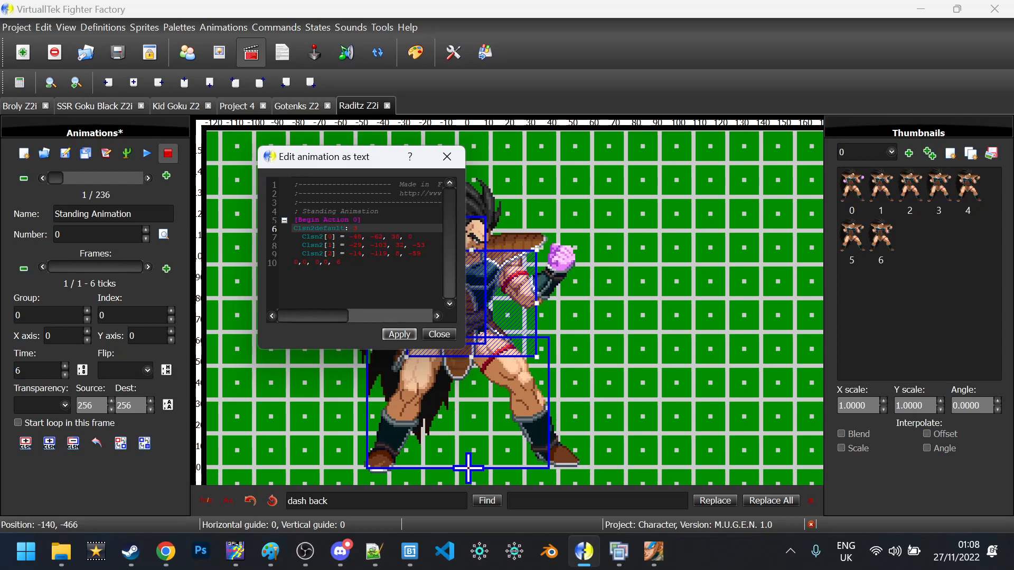
left_click(413, 336)
left_click(433, 337)
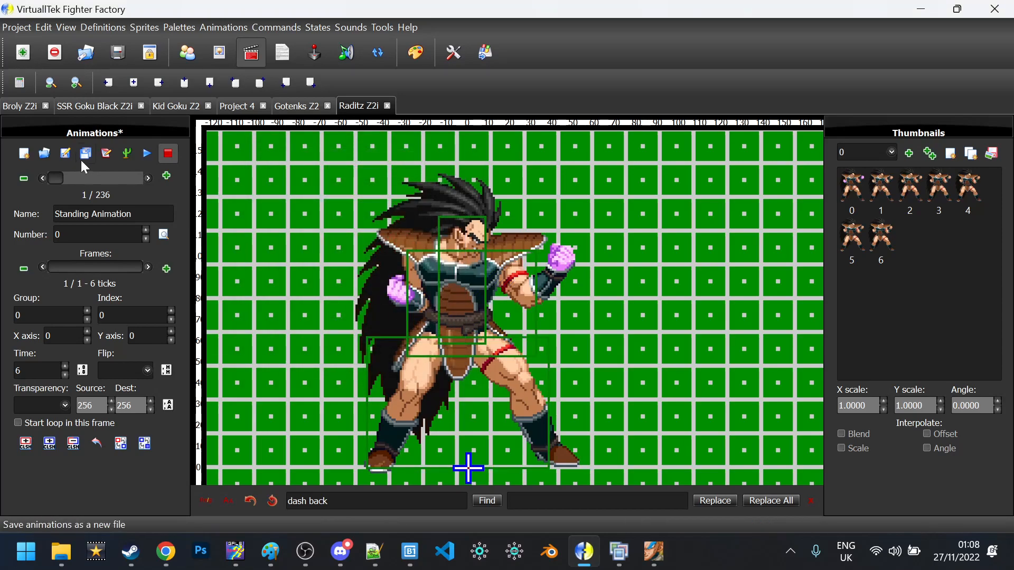
Duplicate the '0,0, 0,0, 6' frame line several times in the Standing Animation text
left_click(105, 154)
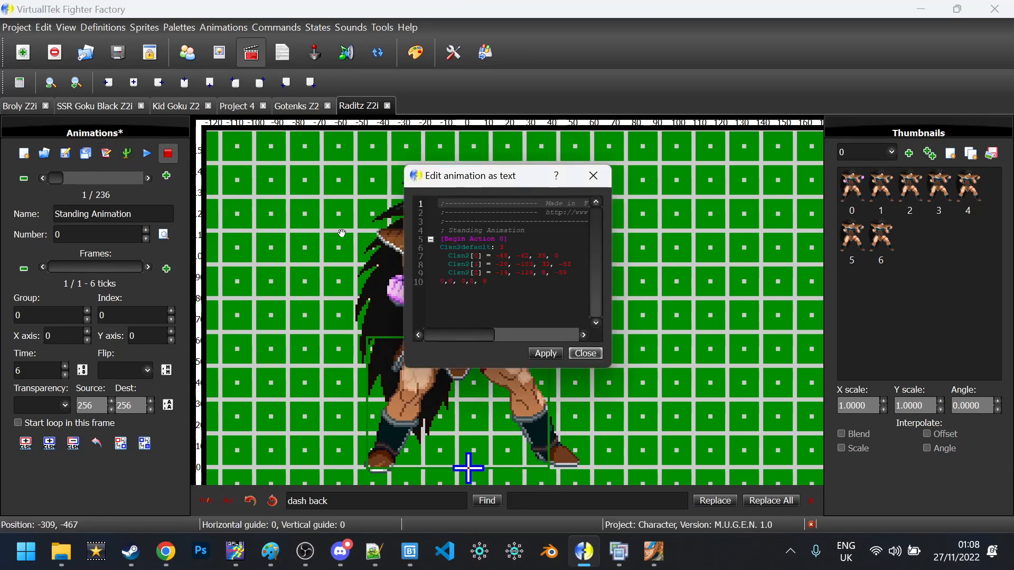
key("ctrl+End")
key("Return")
key("Up")
key("shift+End")
key("End")
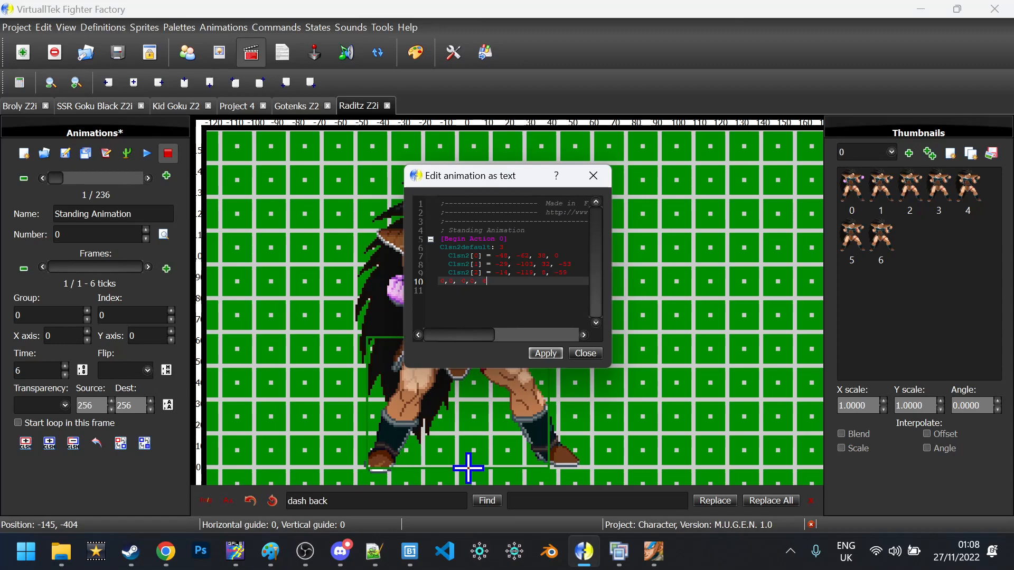
key("Return")
key("shift+Up")
key("shift+Home")
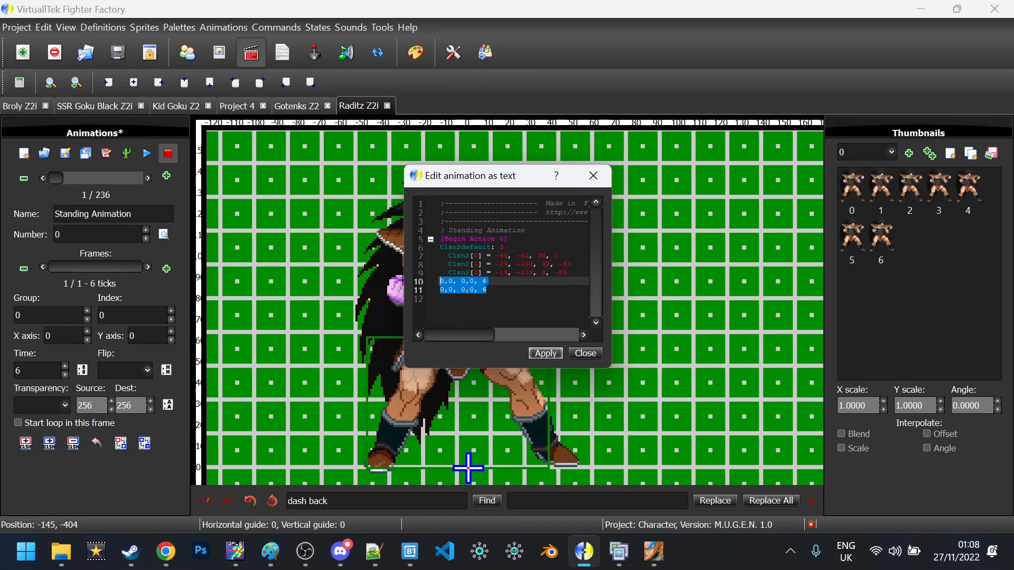
key("shift+End")
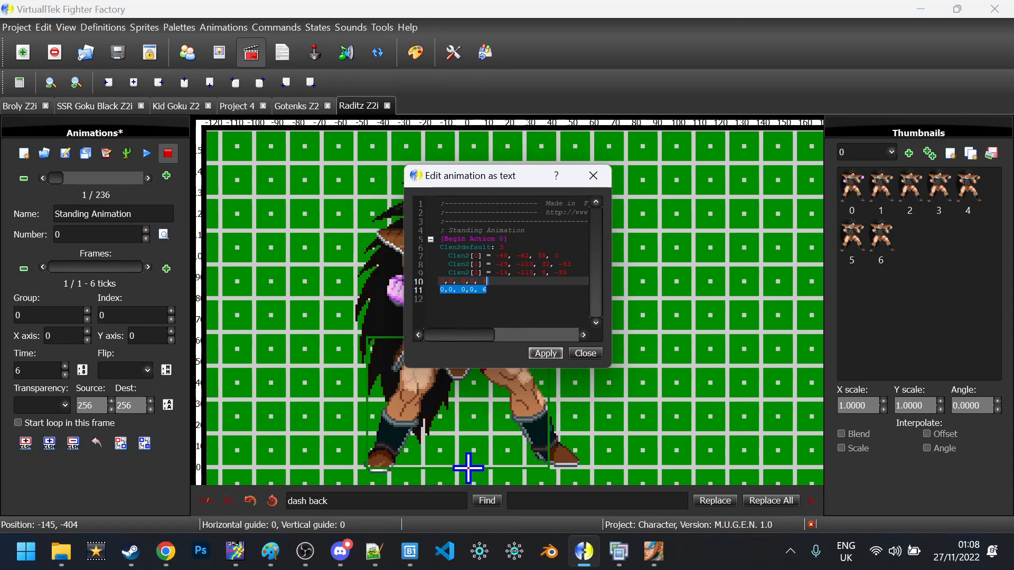
key("ctrl+c")
key("ctrl+v")
key("ctrl+v")
key("ctrl+v")
key("ctrl+v")
key("ctrl+v")
key("ctrl+v")
key("ctrl+v")
key("ctrl+v")
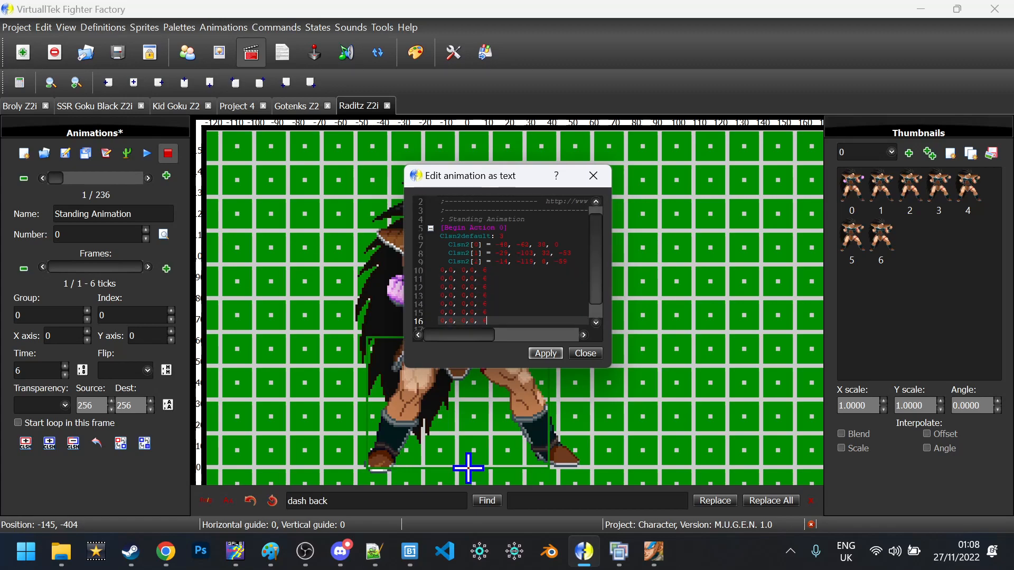
key("Up")
key("Up")
key("Up")
key("Up")
key("Up")
key("Up")
key("Up")
key("Up")
Renumber the copied frame lines' sprite indices 1 through 7
key("Right")
key("Right")
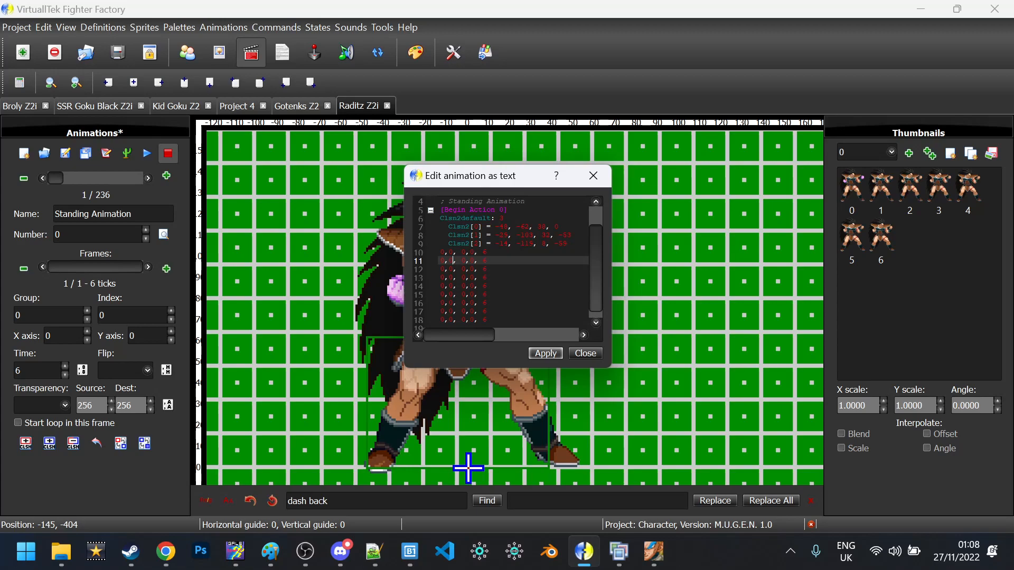
left_click_drag(453, 260, 439, 260)
key("BackSpace")
type("1")
key("Down")
key("BackSpace")
type("2")
key("Down")
type("3")
key("Down")
key("BackSpace")
type("4")
key("Down")
key("BackSpace")
type("5")
key("Down")
key("BackSpace")
type("6")
key("Down")
key("BackSpace")
type("7")
key("Down")
key("BackSpace")
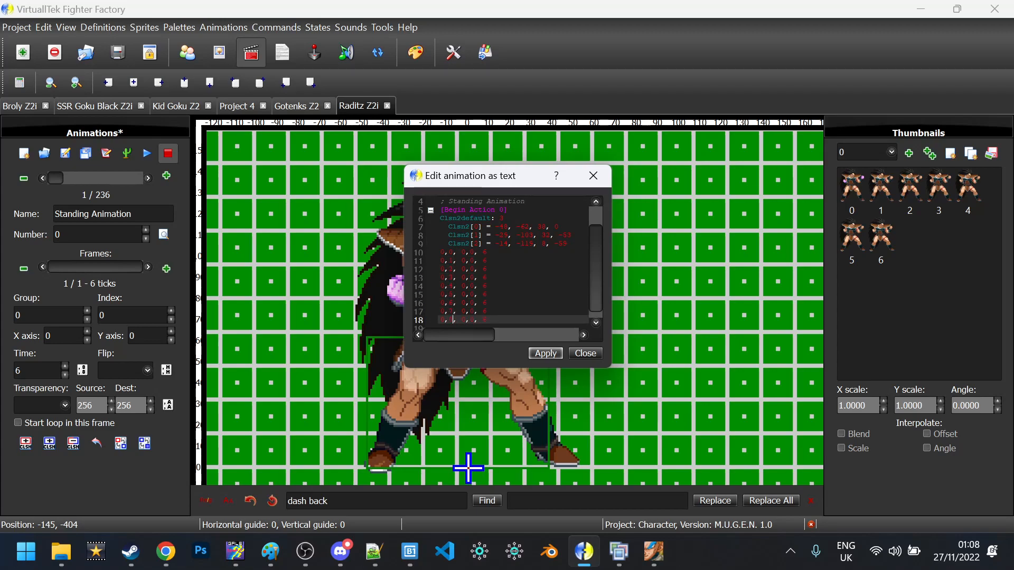
Apply the new frame list, delete the two trailing frames to leave seven, and play it
left_click(552, 354)
left_click(583, 354)
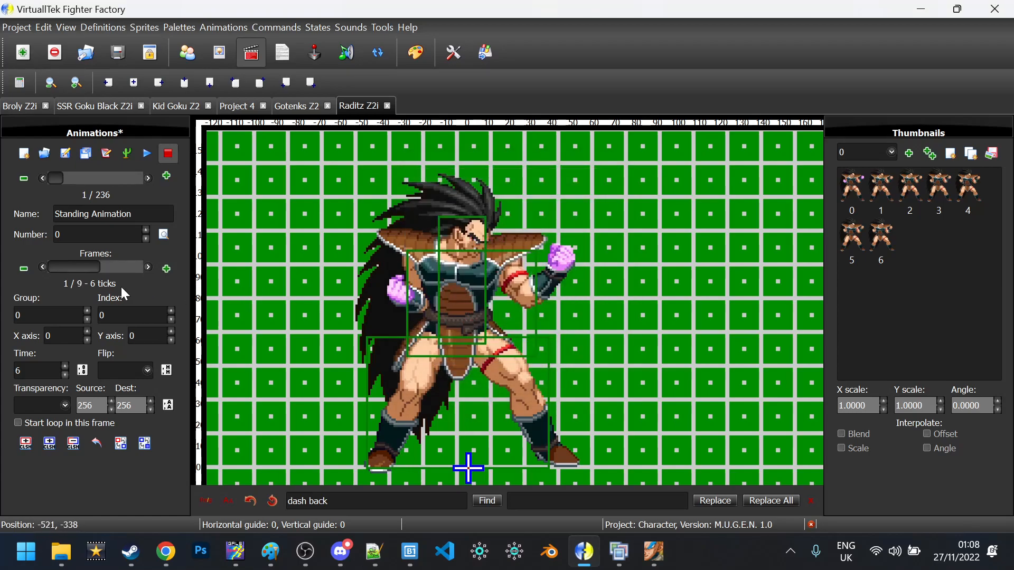
left_click_drag(81, 263, 126, 261)
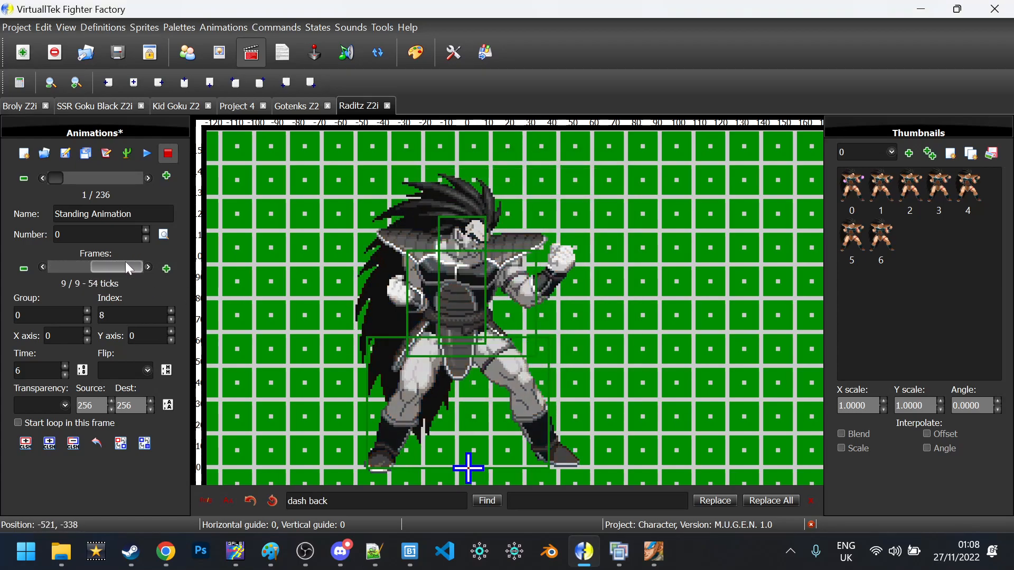
left_click(26, 264)
key("Return")
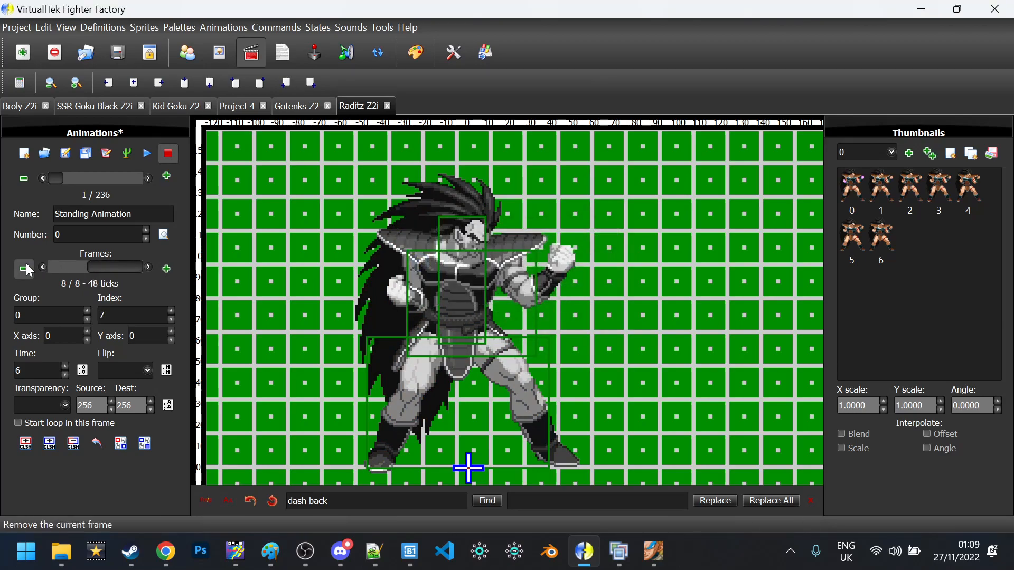
left_click(26, 263)
key("Return")
left_click_drag(97, 264, 62, 267)
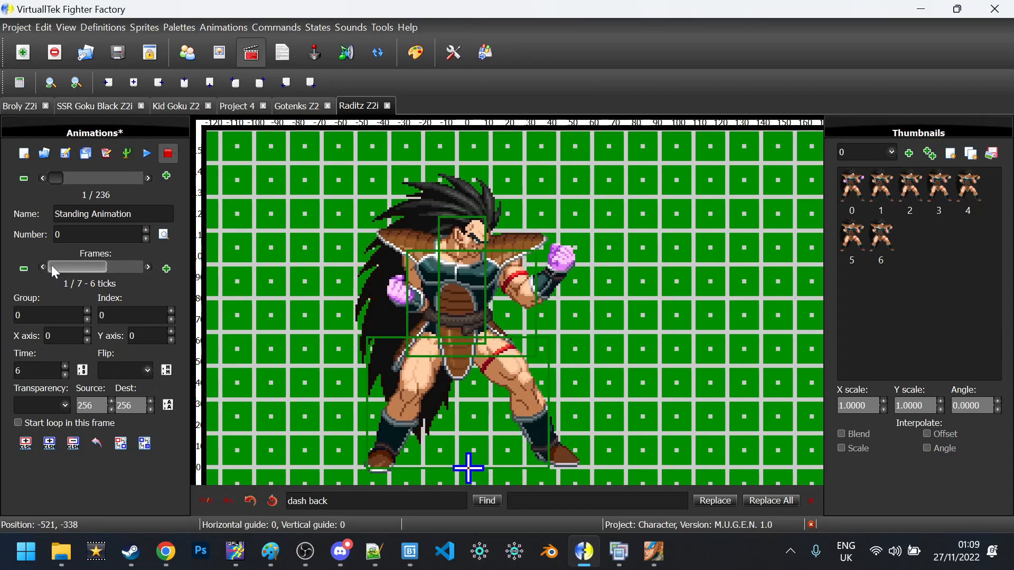
left_click(148, 159)
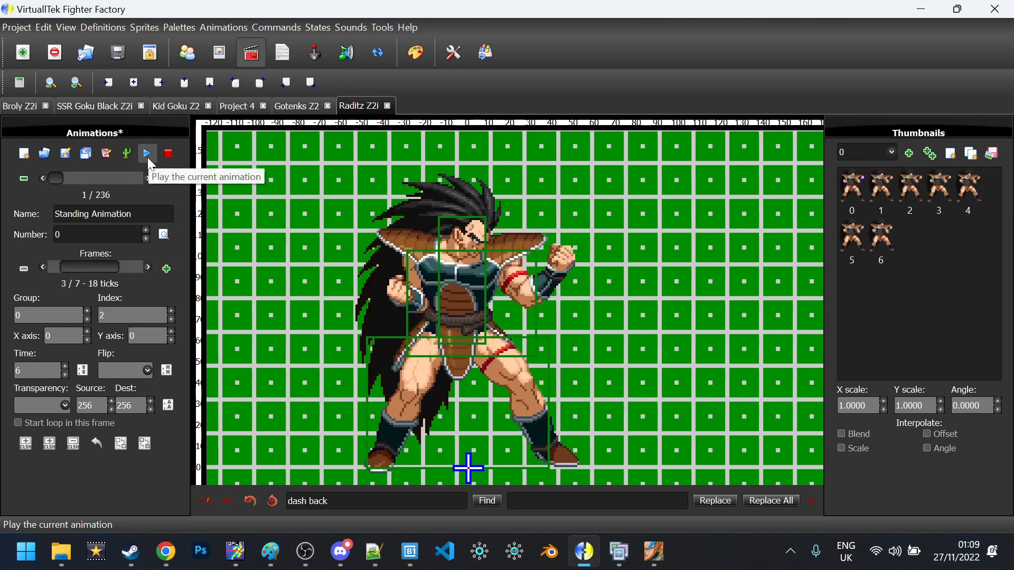
left_click(167, 157)
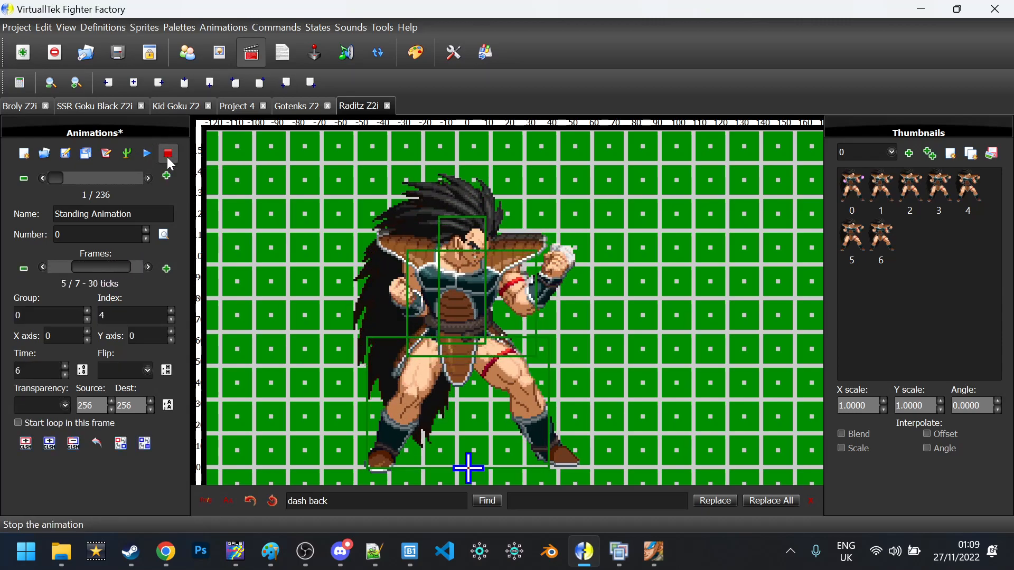
left_click(107, 153)
key("Down")
key("Down")
key("shift+Up")
key("shift+Up")
key("ctrl+x")
key("Up")
key("ctrl+v")
key("shift+Up")
key("ctrl+x")
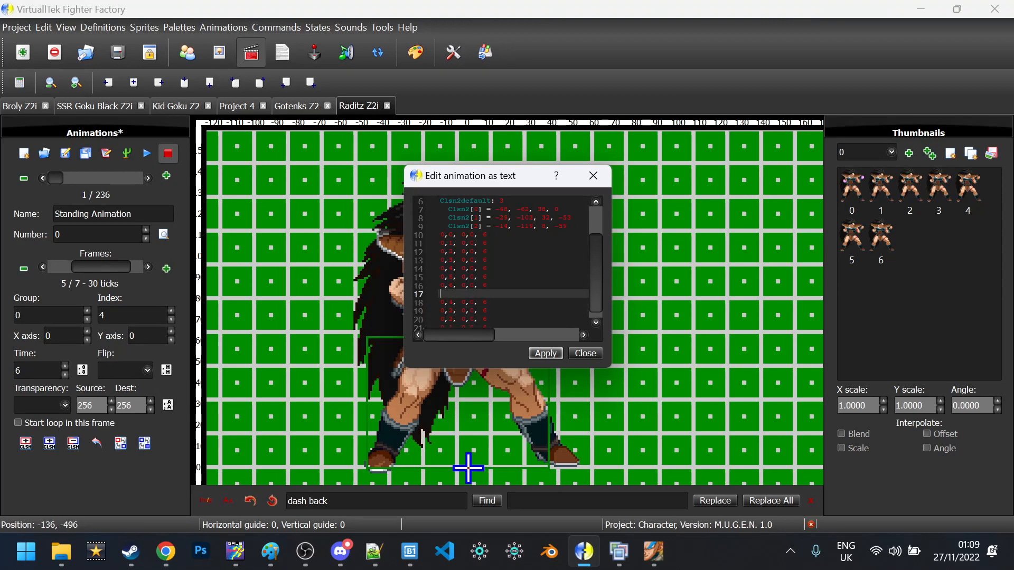
key("Up")
key("BackSpace")
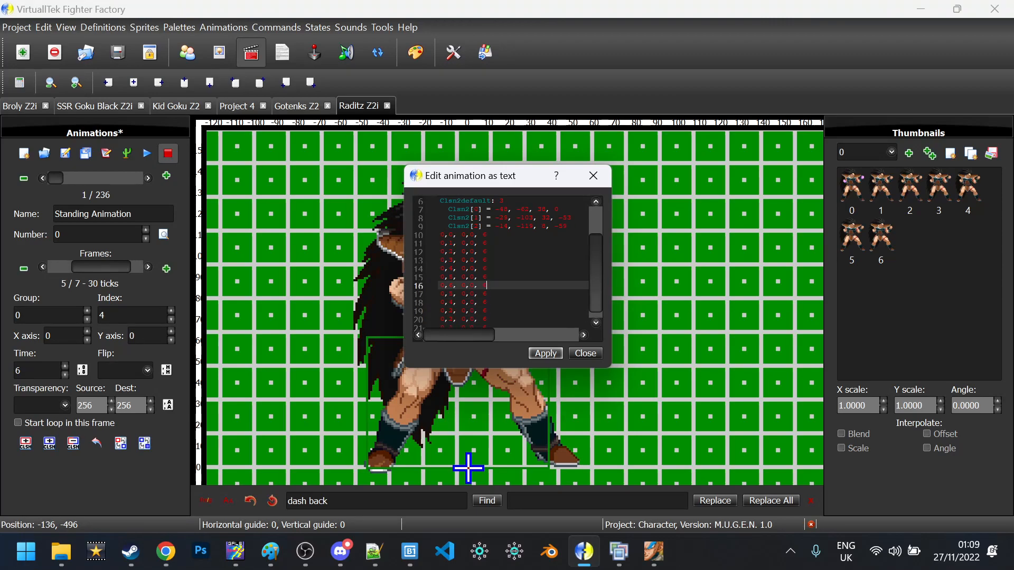
left_click(547, 354)
left_click(584, 354)
left_click_drag(74, 268, 127, 271)
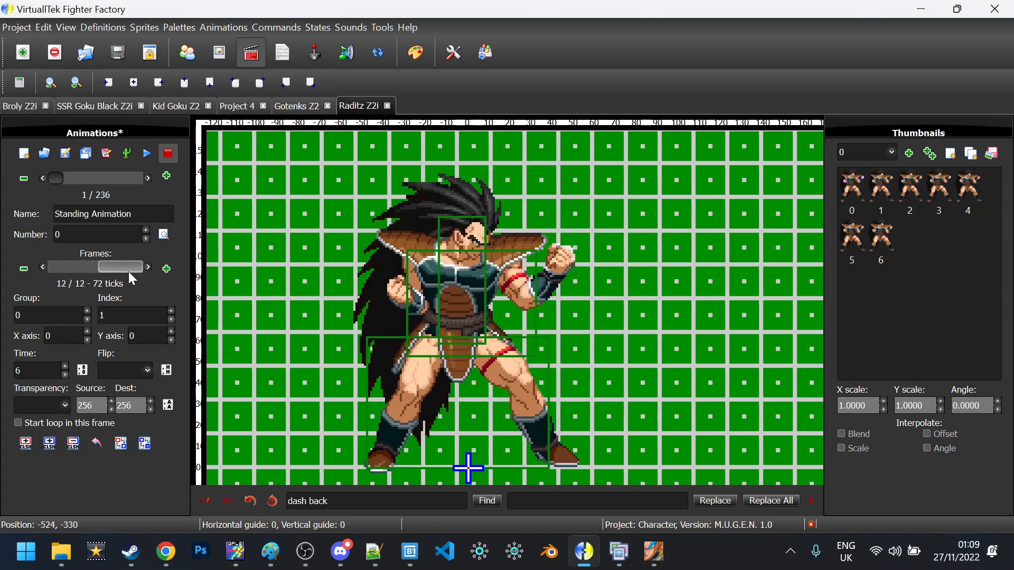
left_click(148, 154)
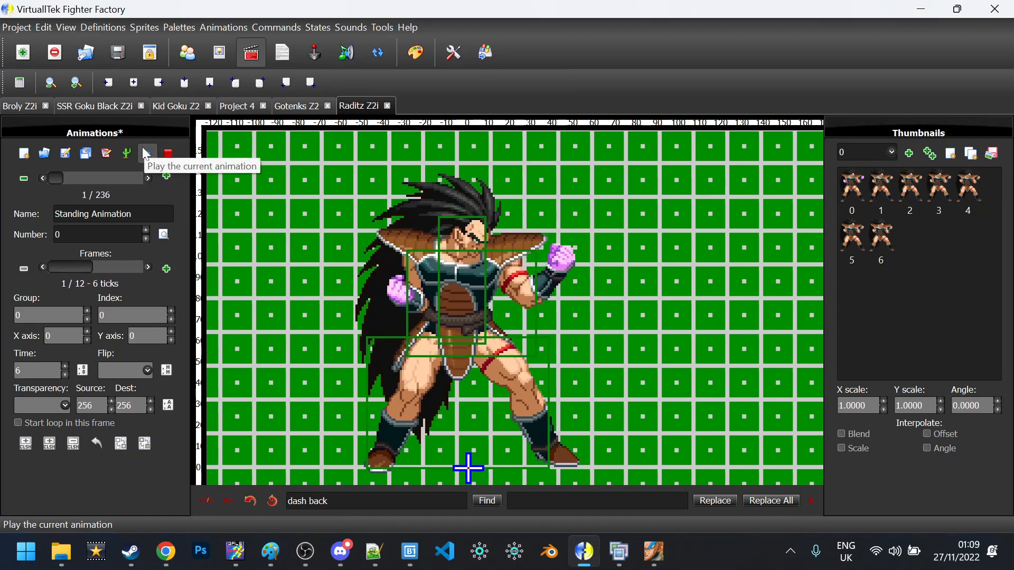
left_click(168, 153)
Reload the M.U.G.E.N match (Shift+F4) with collision boxes shown (Ctrl+C), then return to Fighter Factory
left_click(666, 554)
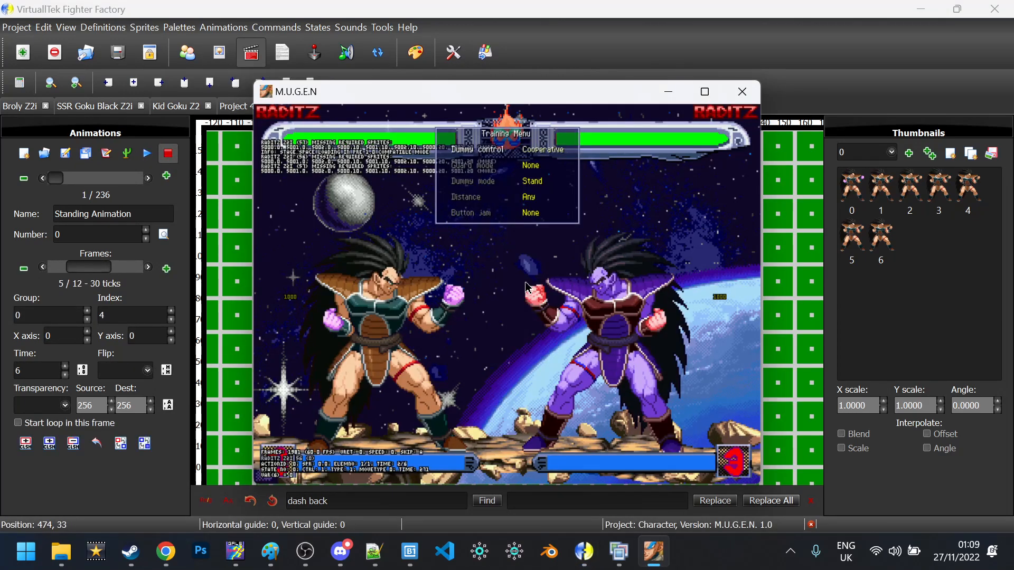
key("shift+F4")
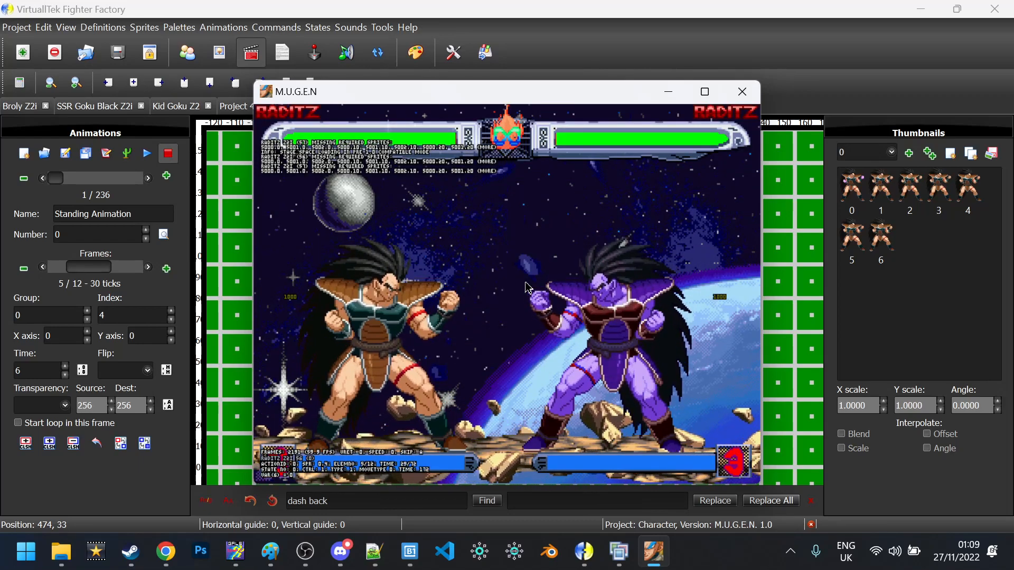
key("ctrl+c")
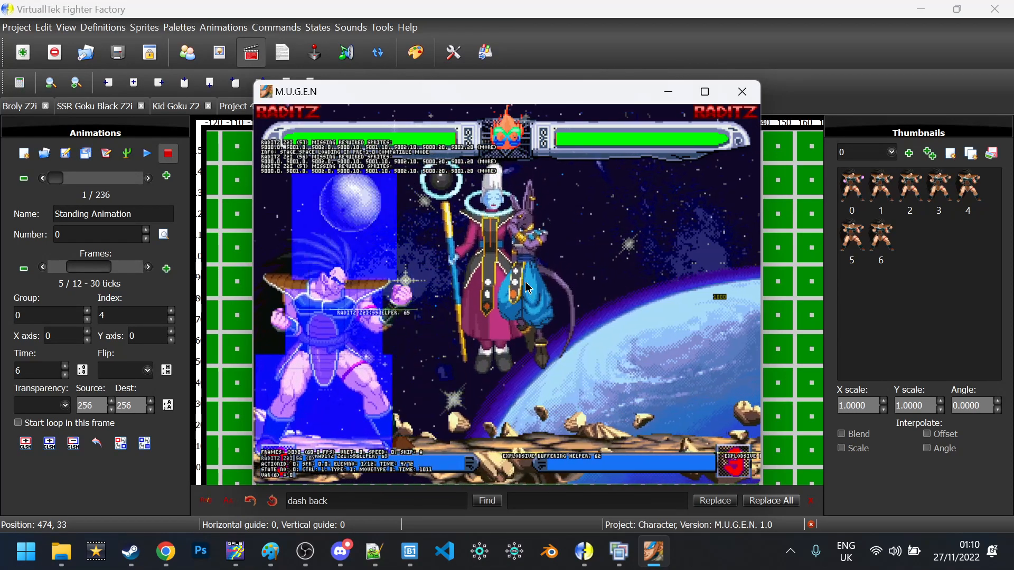
left_click(584, 551)
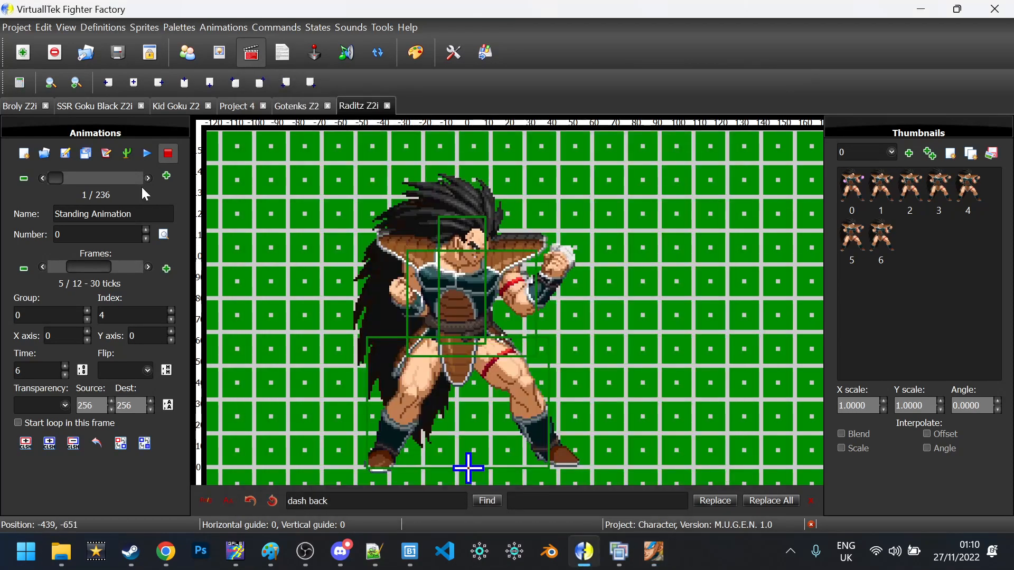
Switch to the Sprites section and browse the sprite list
left_click(224, 54)
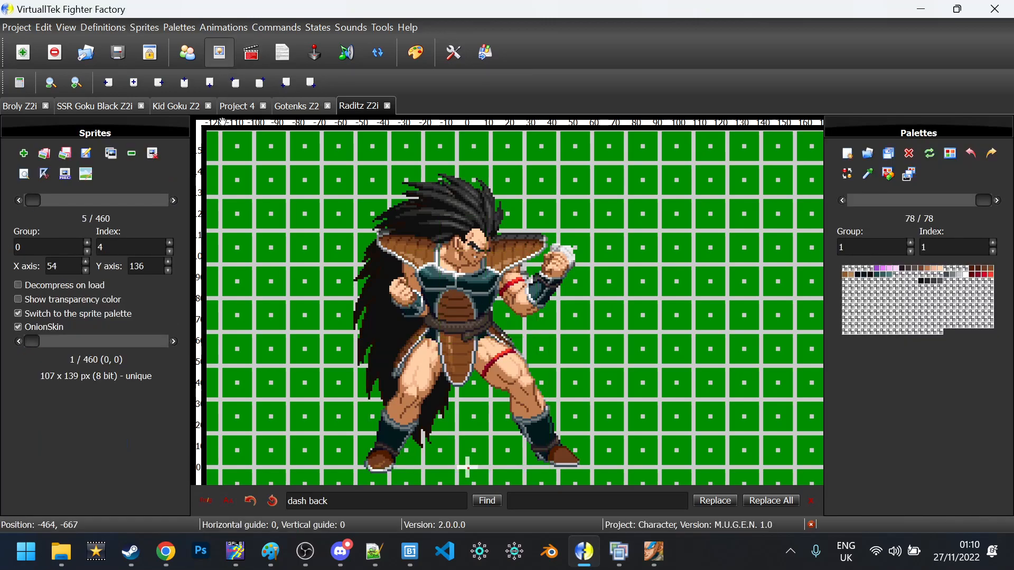
left_click(169, 202)
left_click(169, 202)
left_click(169, 202)
left_click(169, 201)
key("Left")
key("Left")
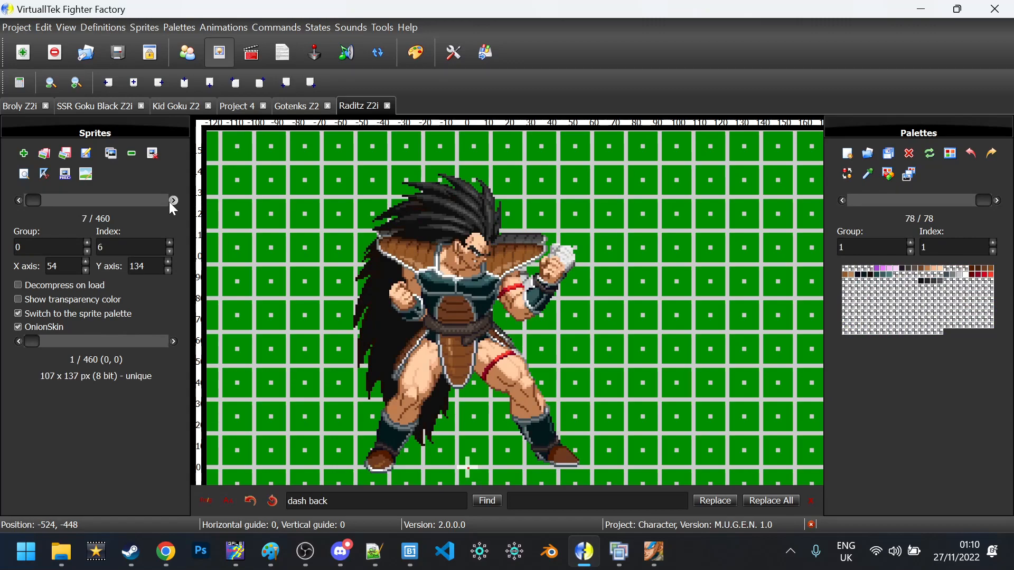
Choose 202.png through 206.png from the Raditz EB Frames folder for import
key("Insert")
scroll(329, 205, "down", 7)
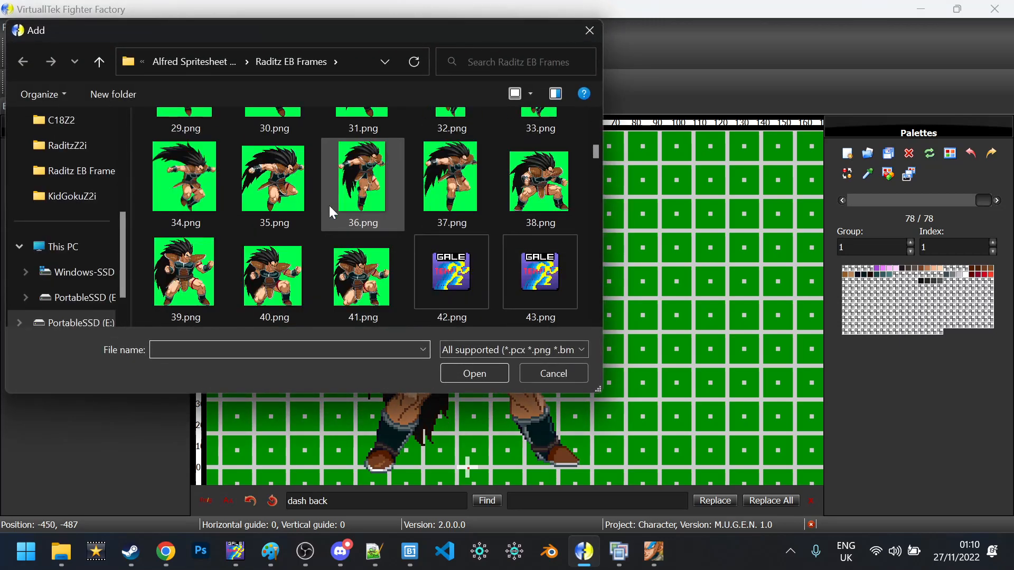
scroll(328, 205, "down", 11)
left_click(328, 205)
scroll(327, 203, "down", 12)
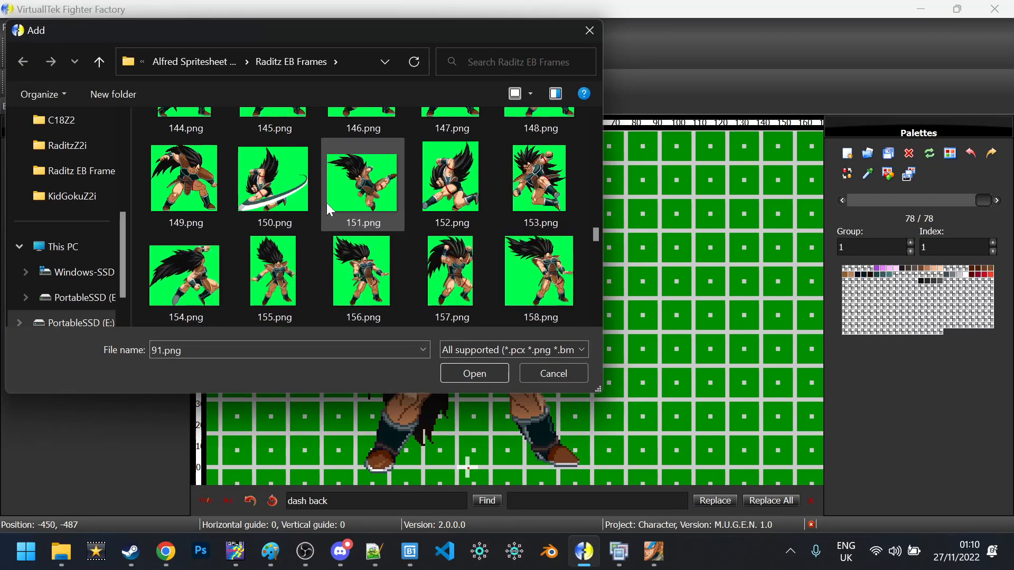
scroll(327, 204, "down", 10)
scroll(326, 203, "down", 3)
scroll(326, 203, "up", 3)
left_click(449, 153)
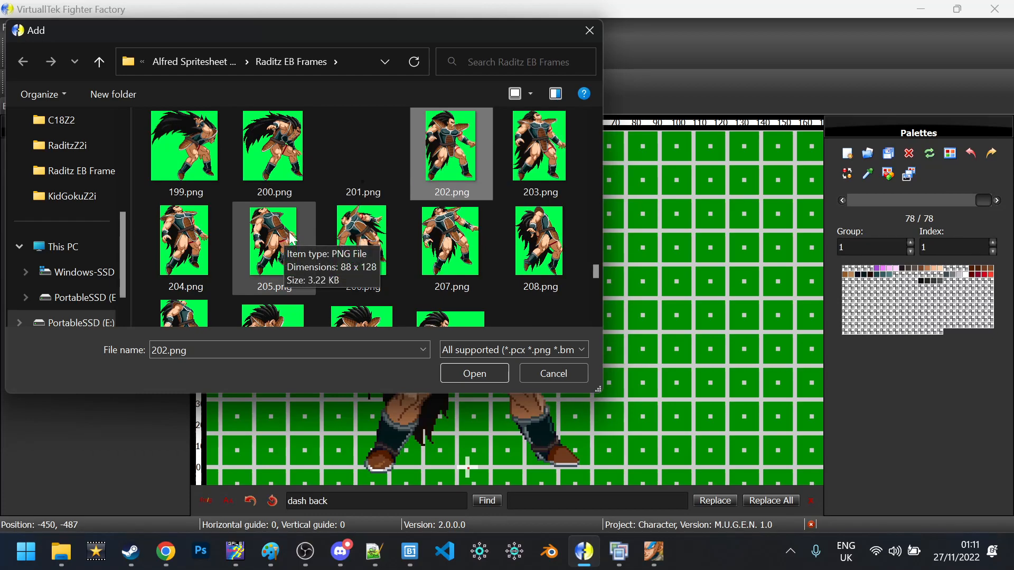
left_click(358, 247, "shift")
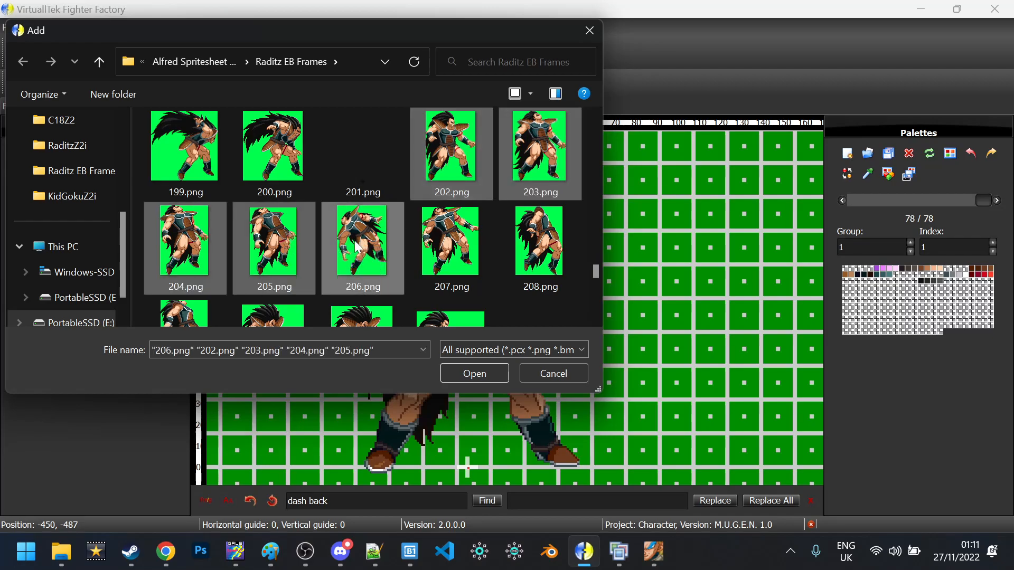
left_click(497, 375)
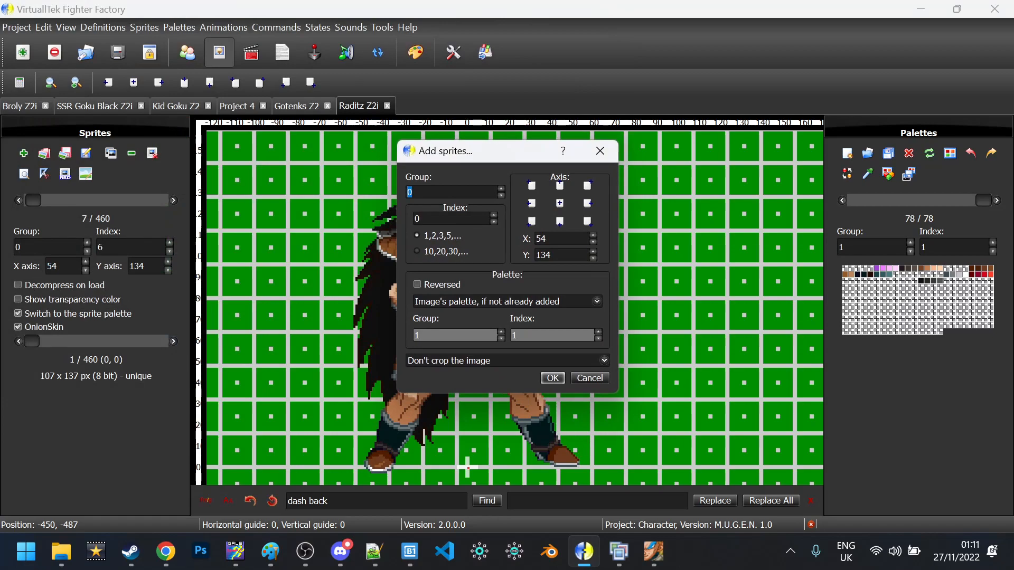
Add the five images as group 5000 with 'Crop the image (before axis)'
type("5000")
left_click(462, 361)
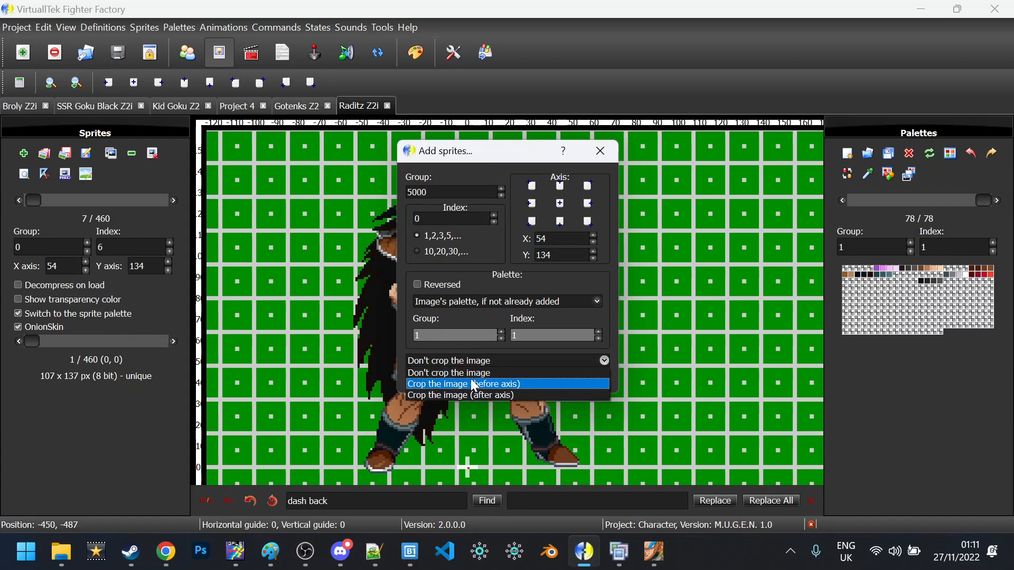
left_click(507, 383)
left_click(551, 378)
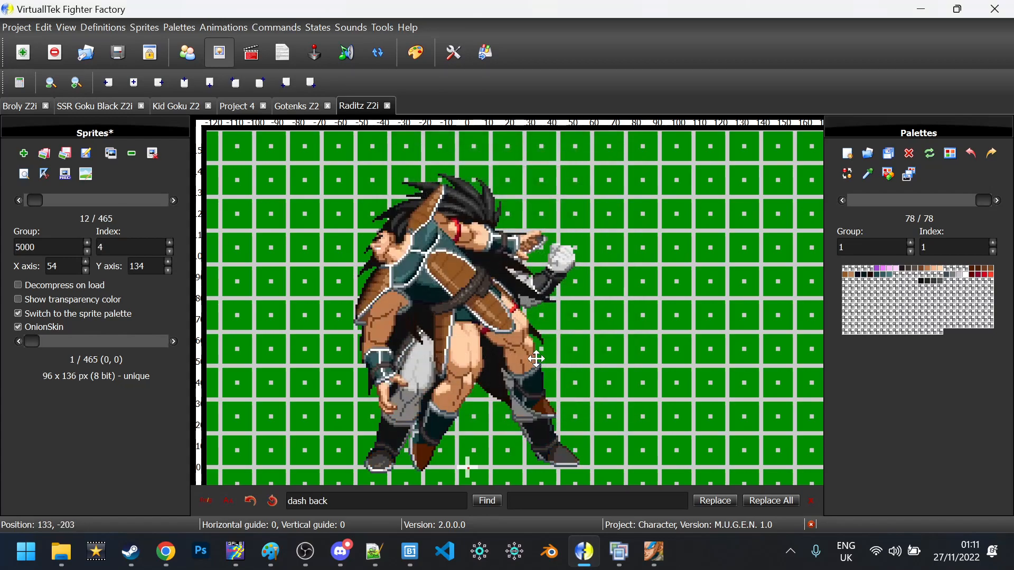
Drag sprite 5000,0 on the canvas so its axis becomes X 50, Y 136
left_click(173, 200)
key("Left")
key("Left")
key("Left")
key("Left")
key("Left")
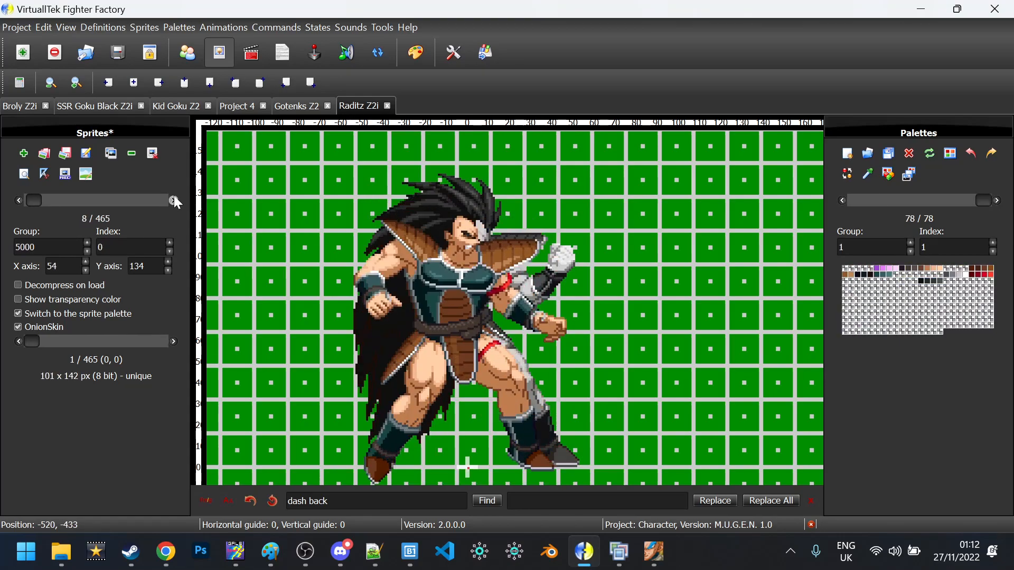
scroll(312, 227, "down", 1)
left_click_drag(313, 228, 256, 192)
scroll(257, 198, "up", 3)
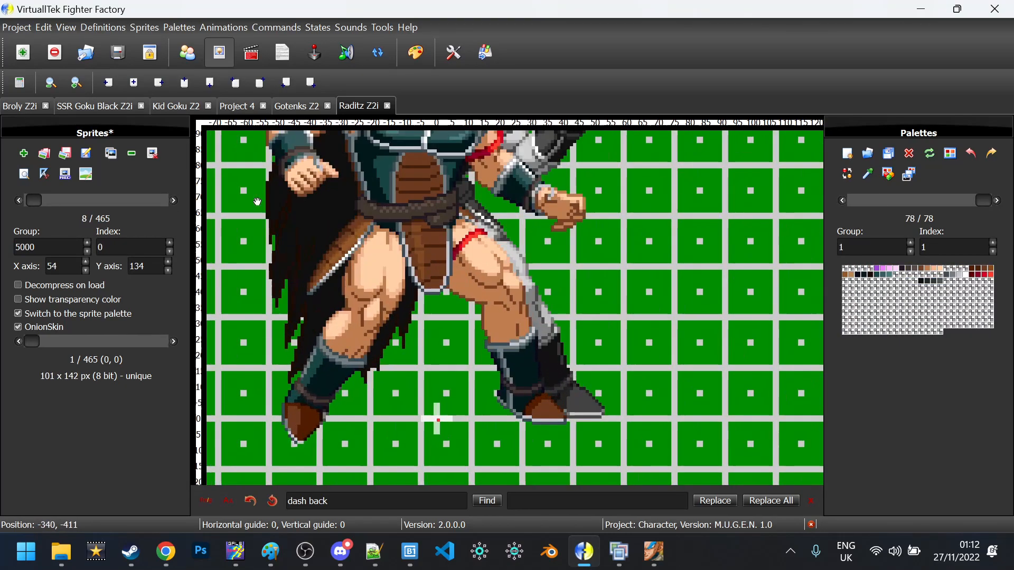
mouse_move(383, 279)
left_mouse_down()
mouse_move(381, 250)
mouse_move(395, 273)
left_mouse_up()
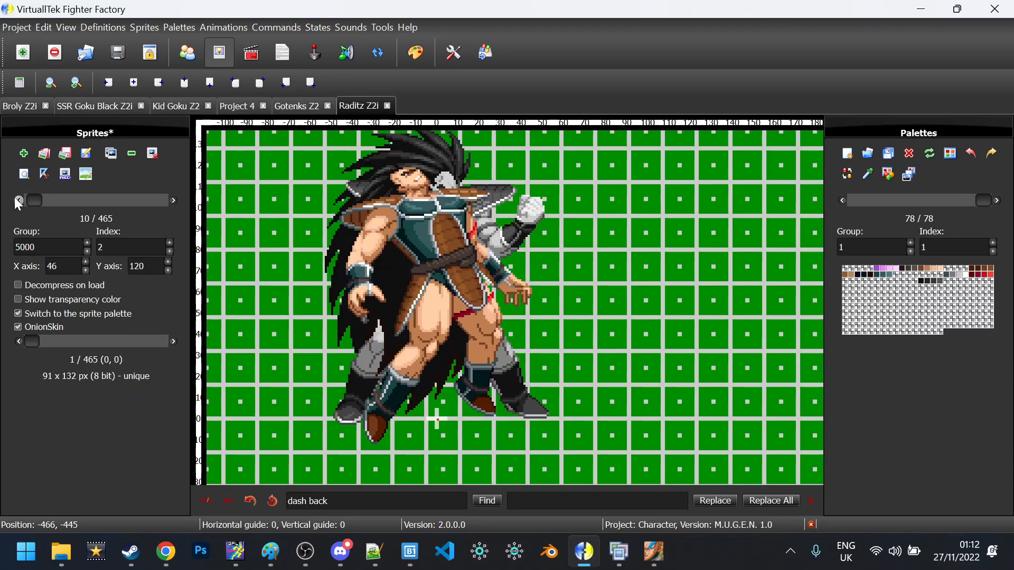
Step back through the other new group 5000 sprites to review them
left_click(21, 200)
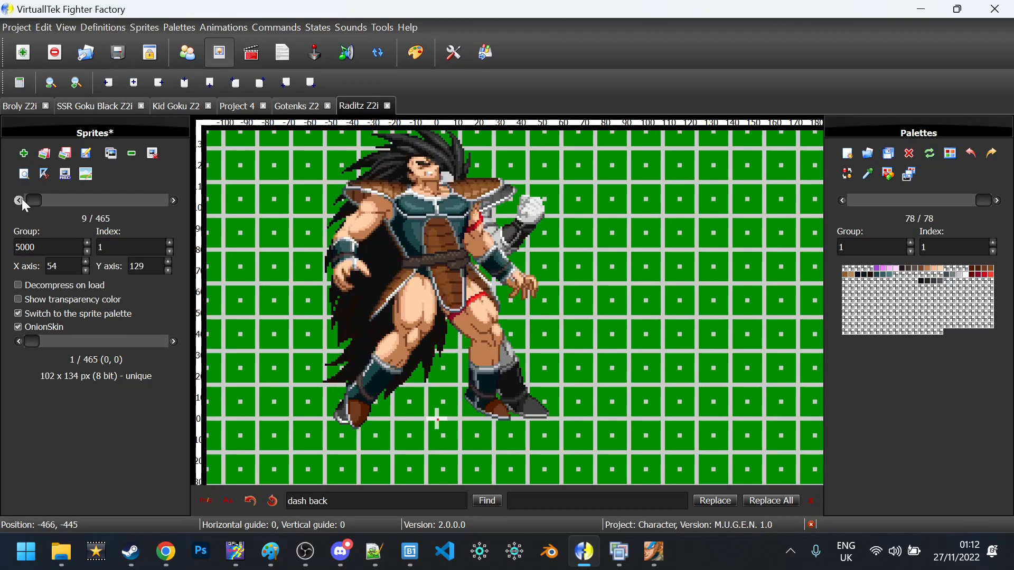
left_click(21, 199)
scroll(21, 199, "up", 1)
scroll(21, 199, "down", 3)
scroll(21, 199, "down", 1)
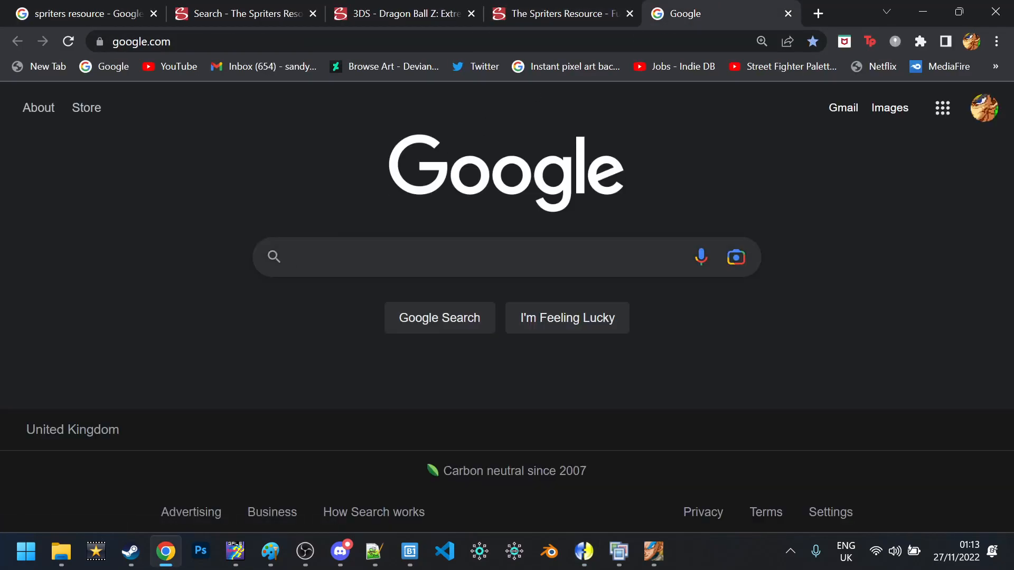
Search 'mugen sprite standard' and open Elecbyte's sprite standard page at its Diagram section
type("mugen sprit")
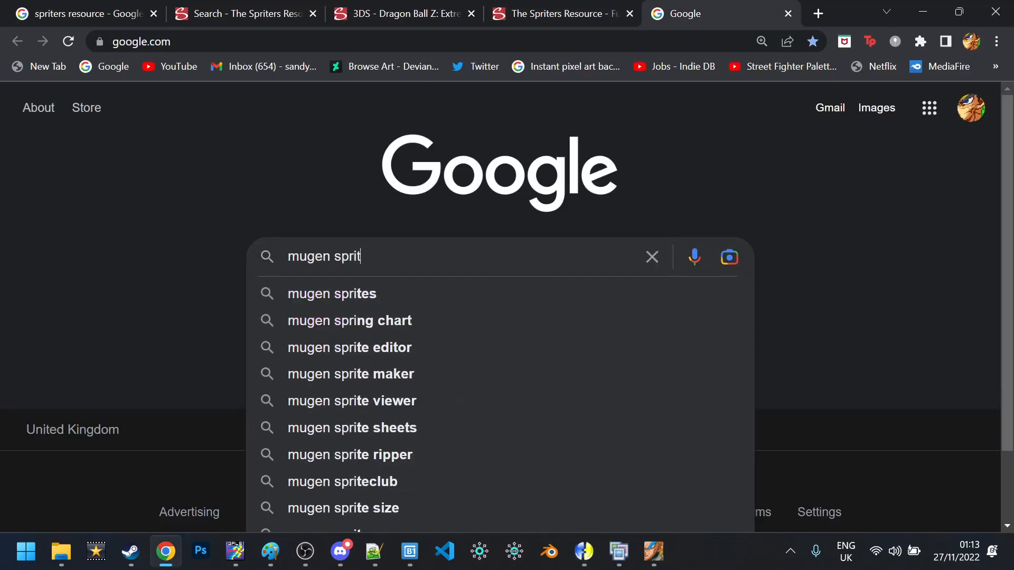
type("e standard")
key("Return")
left_click(187, 271)
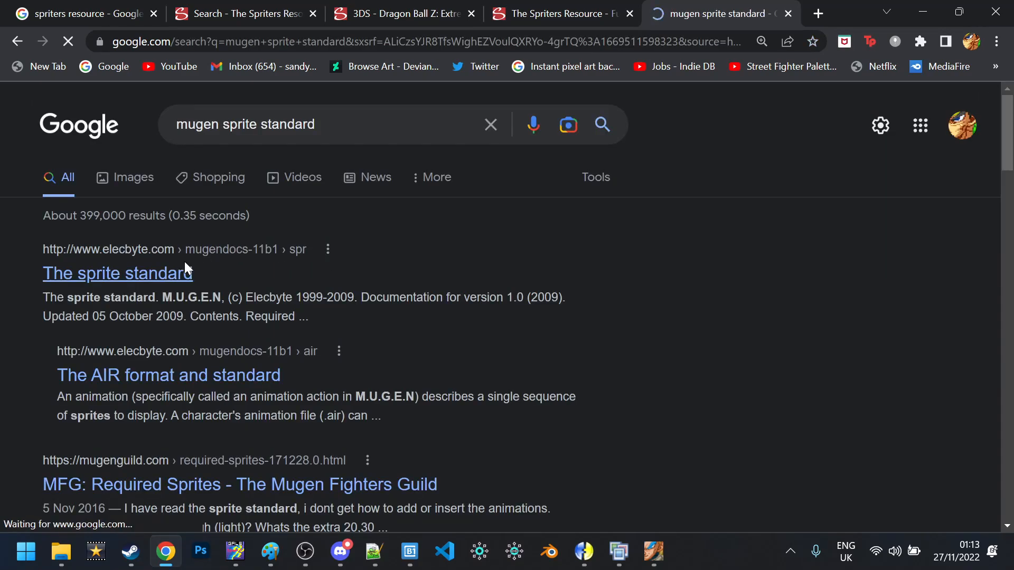
scroll(189, 267, "down", 20)
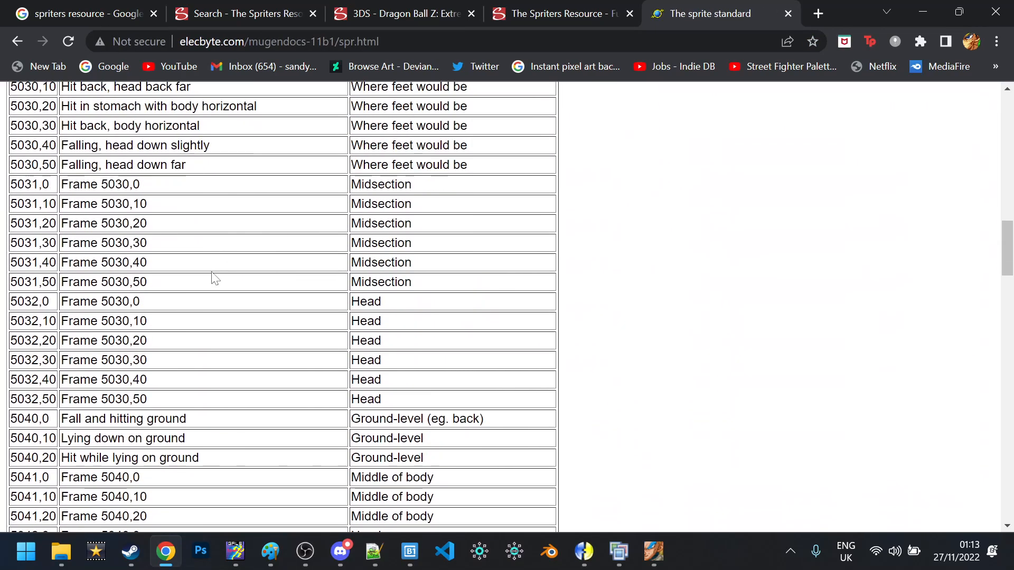
scroll(227, 310, "down", 15)
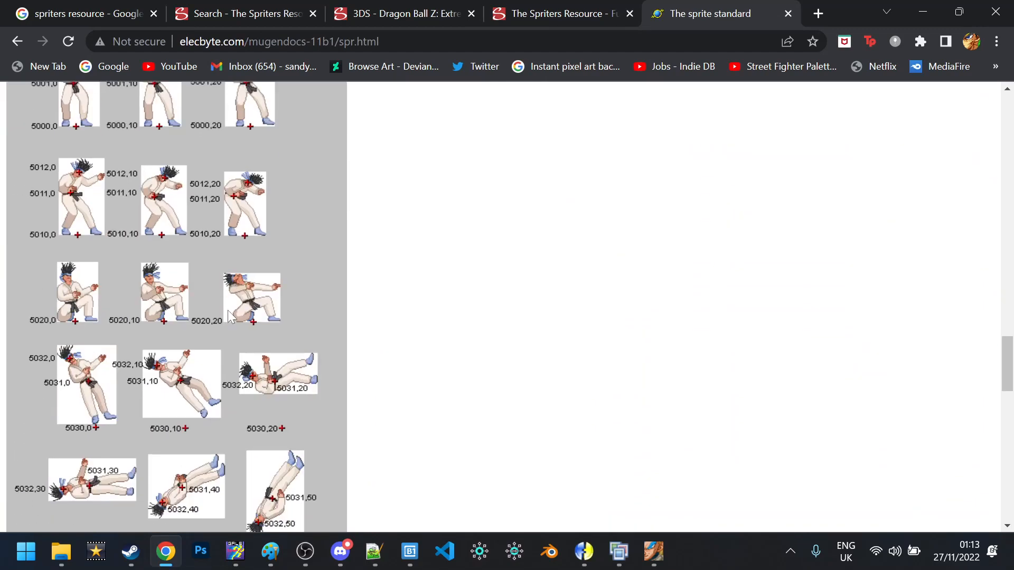
scroll(227, 309, "up", 4)
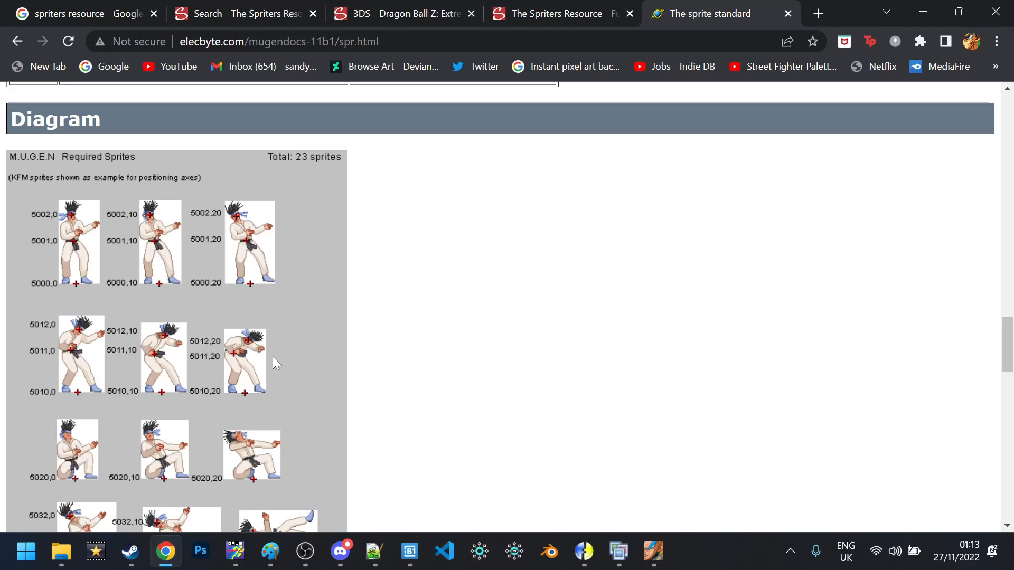
Back in the Raditz Z2i project, step through the group 5000 sprites, entering 10 along the way
mouse_move(583, 551)
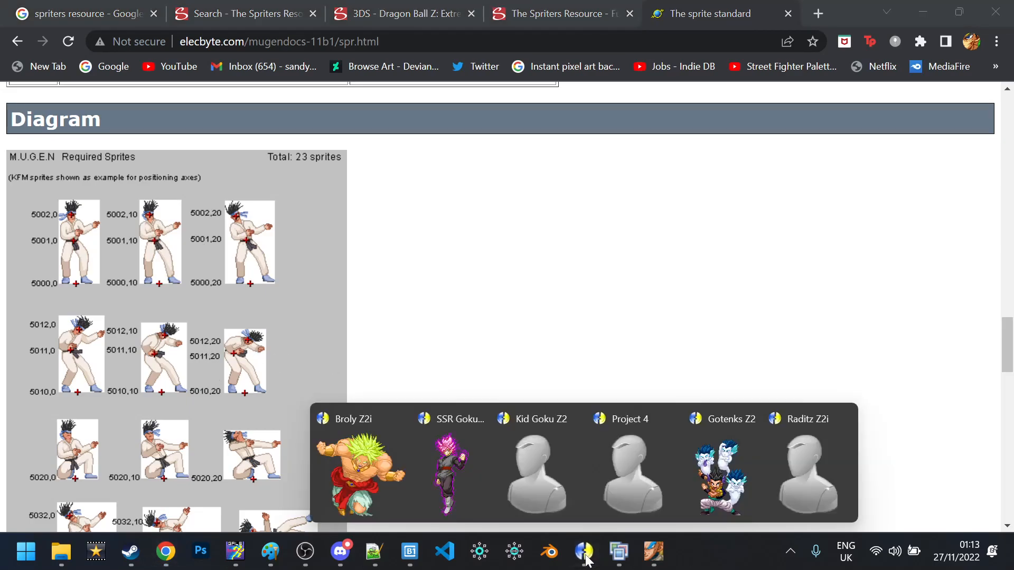
left_click(810, 475)
left_click(809, 470)
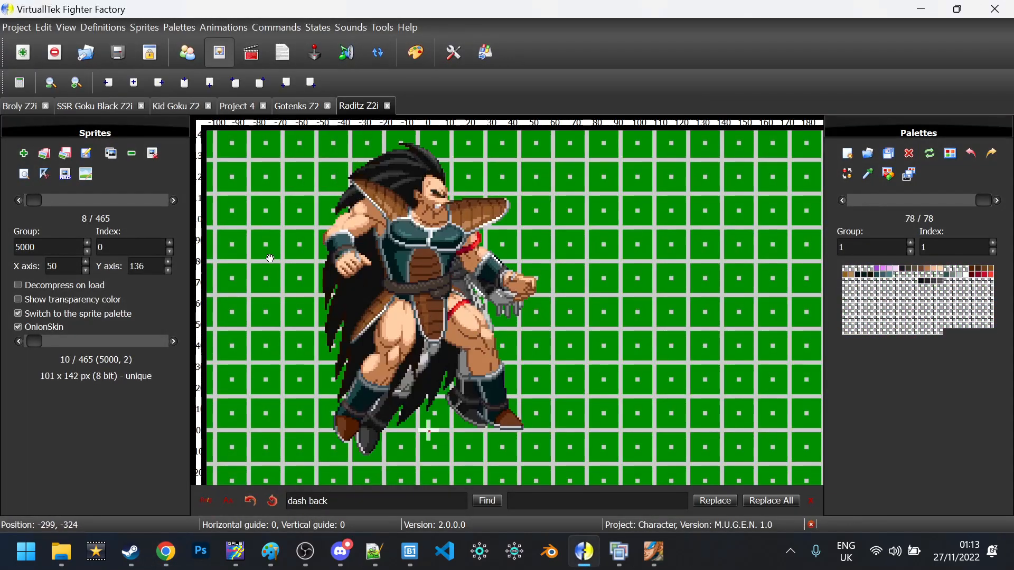
left_click(173, 200)
left_click(173, 200)
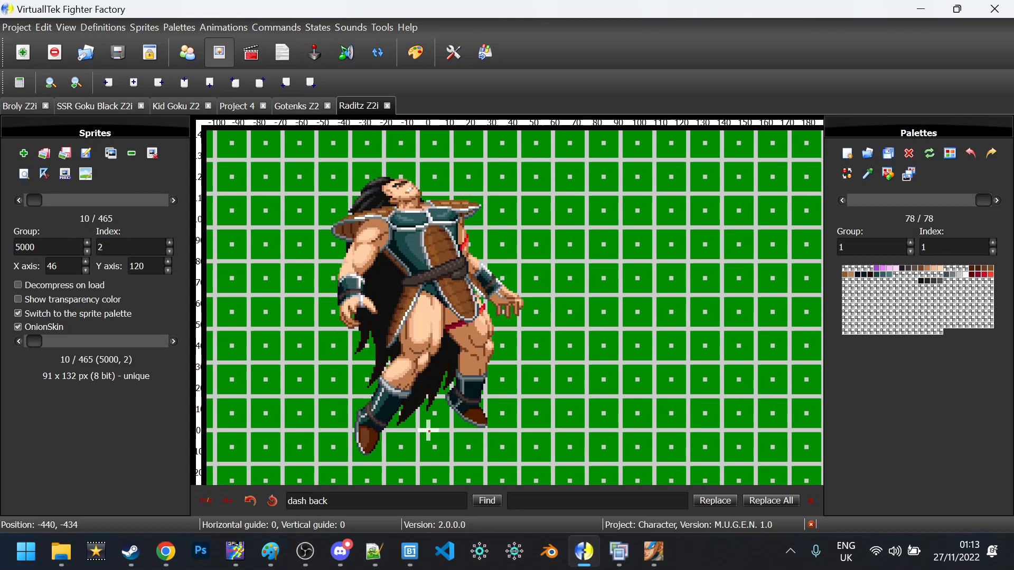
type("10")
left_click(173, 203)
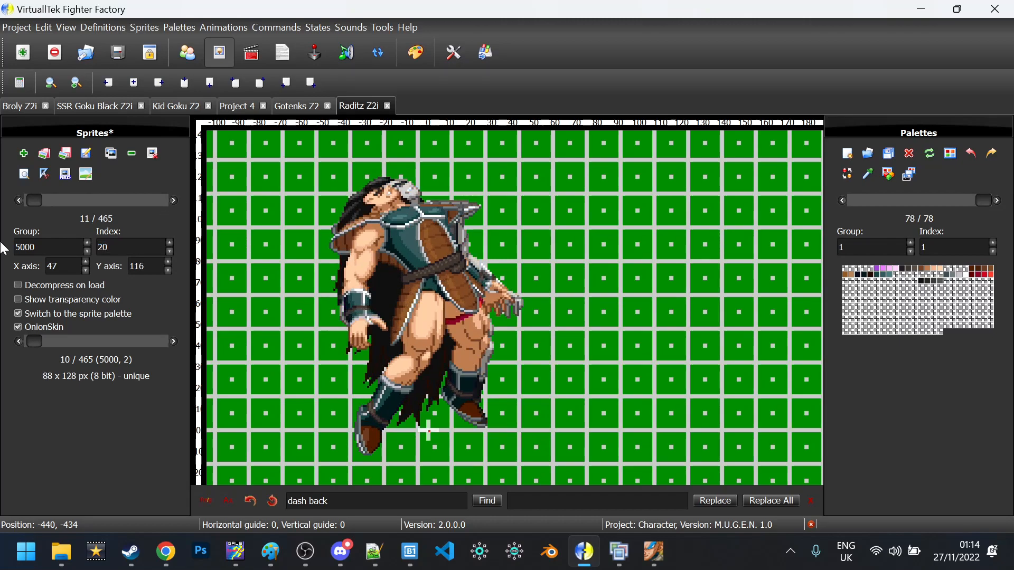
left_click(175, 200)
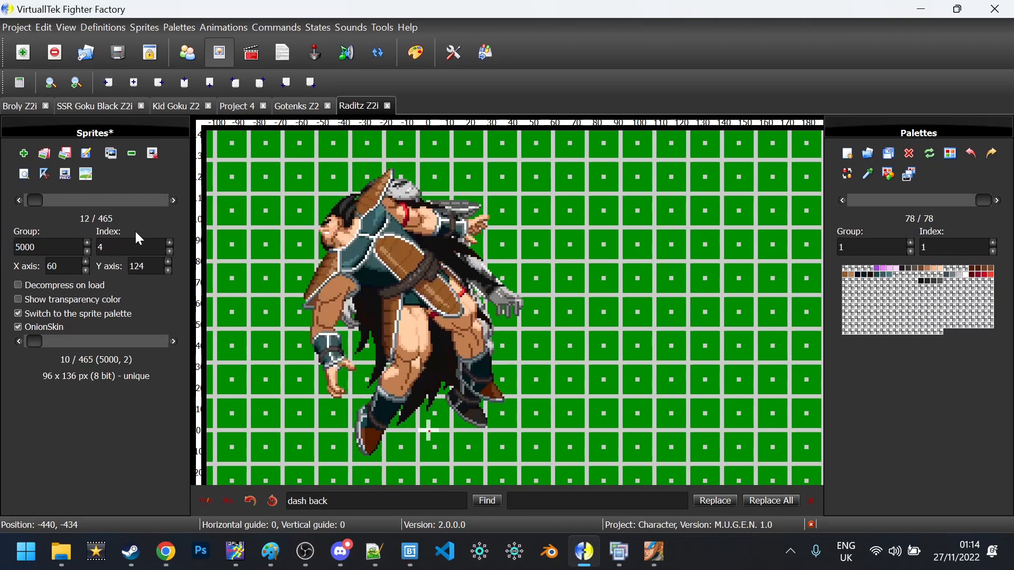
left_click(173, 201)
Zoom in and out to compare the hit sprite's alignment with Raditz's standing pose
scroll(173, 202, "up", 5)
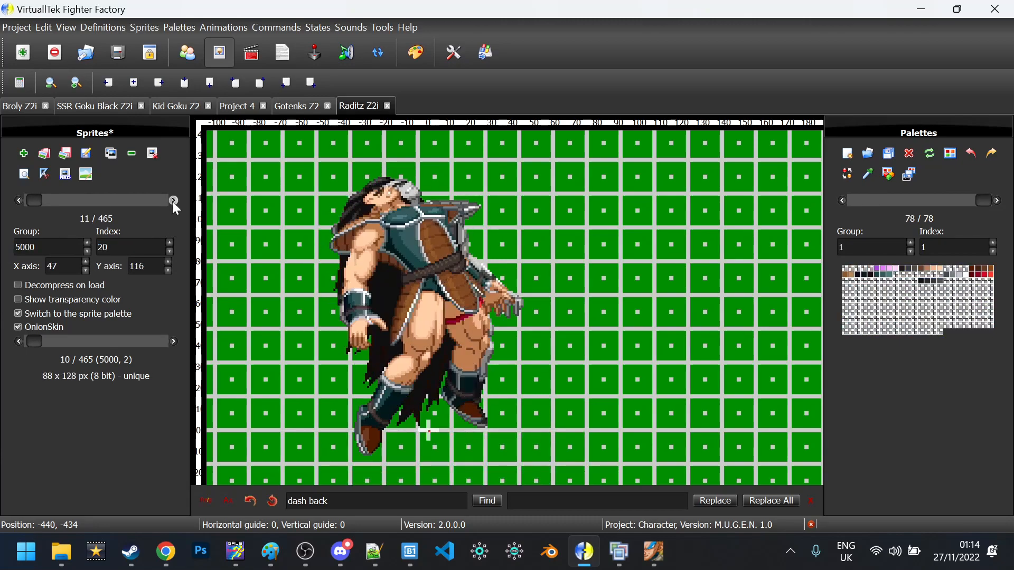
scroll(173, 202, "down", 1)
scroll(173, 201, "up", 1)
scroll(174, 200, "down", 5)
scroll(174, 200, "up", 4)
scroll(173, 203, "up", 2)
scroll(173, 202, "down", 5)
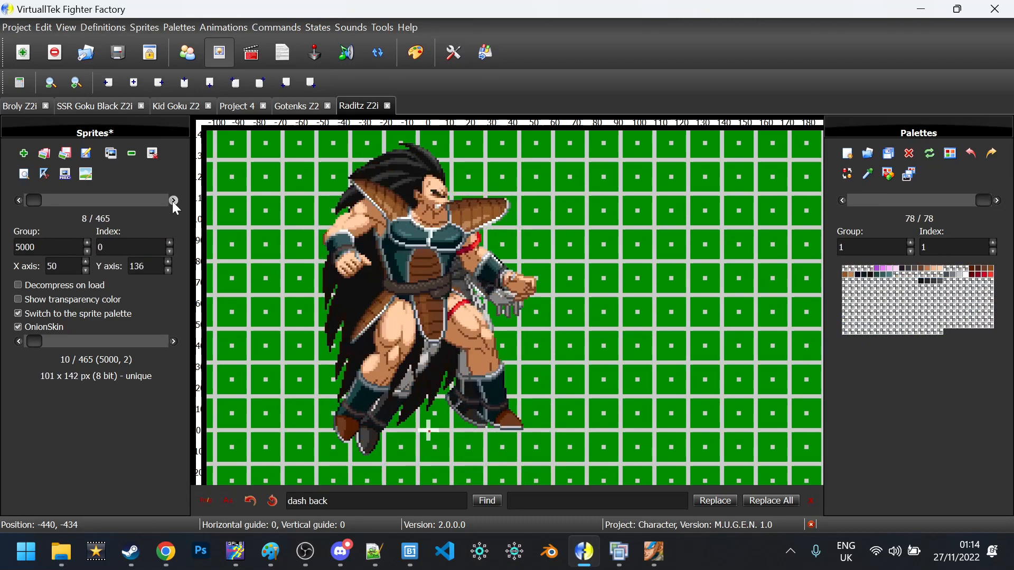
scroll(174, 205, "up", 5)
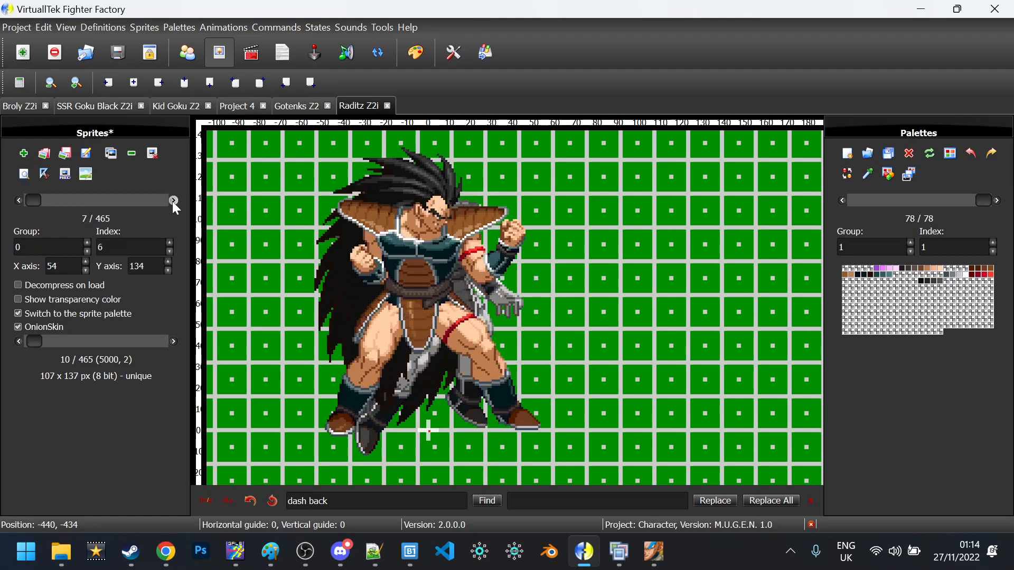
scroll(174, 206, "down", 5)
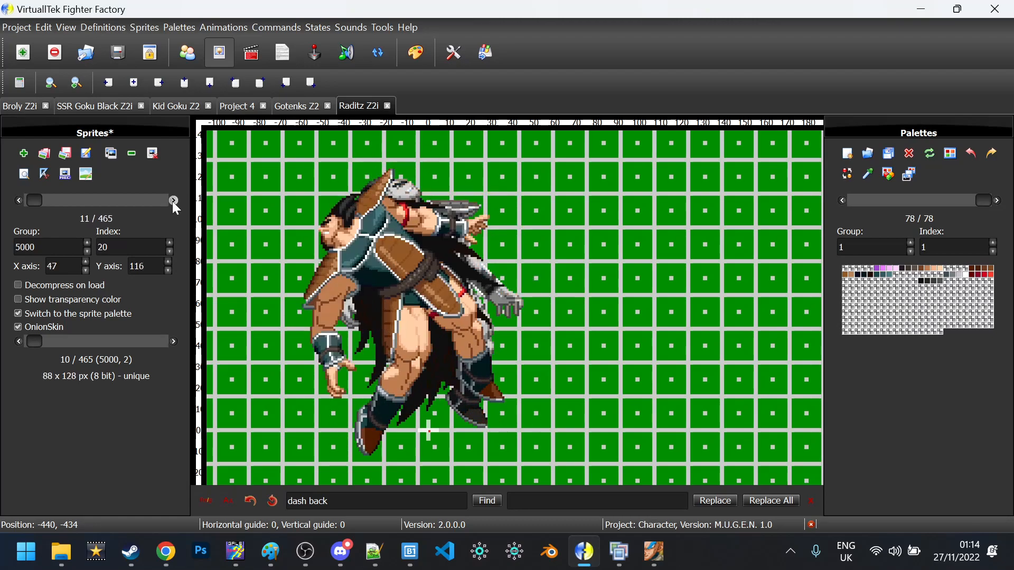
scroll(176, 208, "up", 5)
scroll(176, 209, "down", 2)
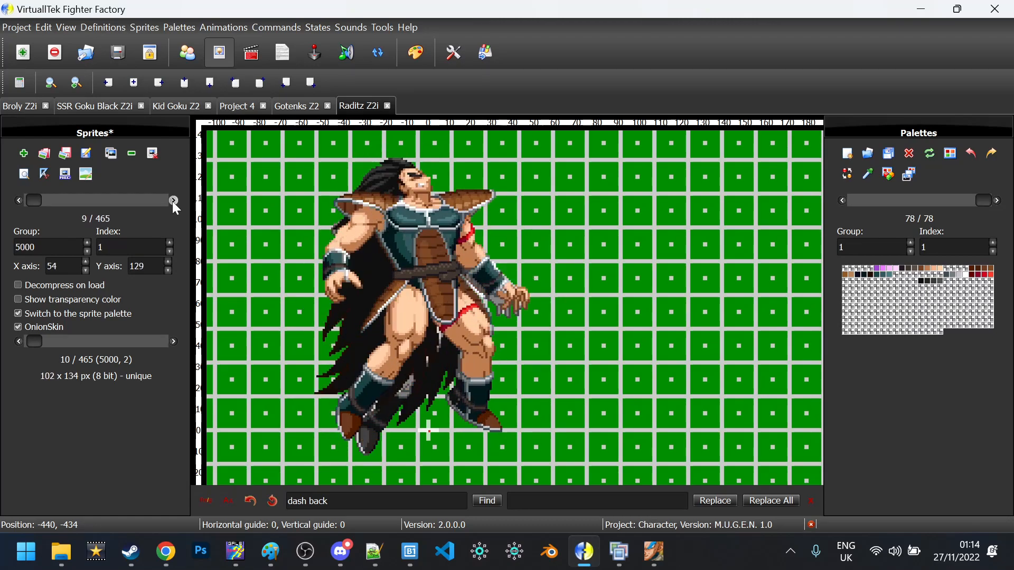
scroll(176, 209, "down", 3)
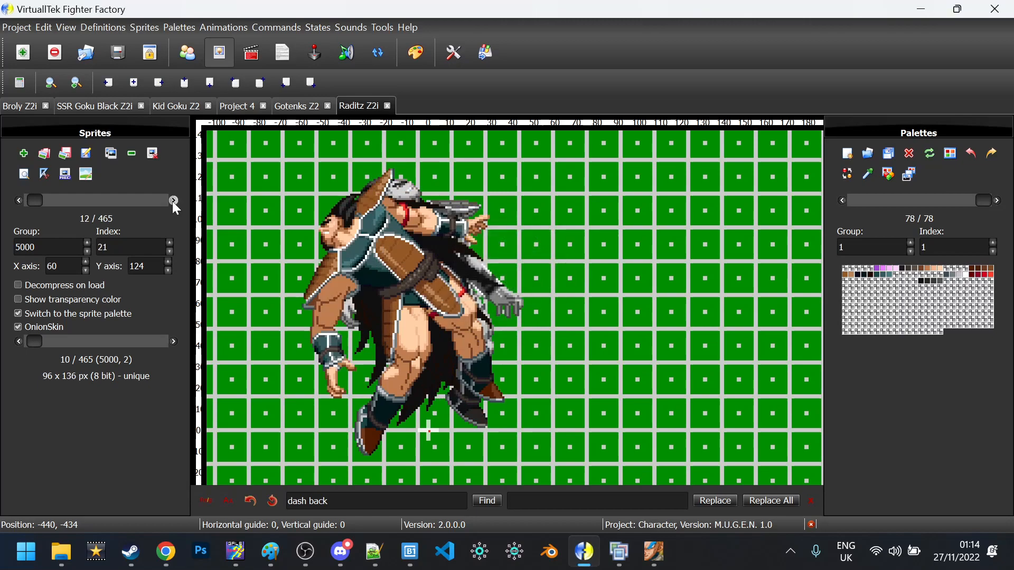
Find animation 5000, then copy the Standing Animation's Clsn2 hurt-box lines from its text
left_click(251, 52)
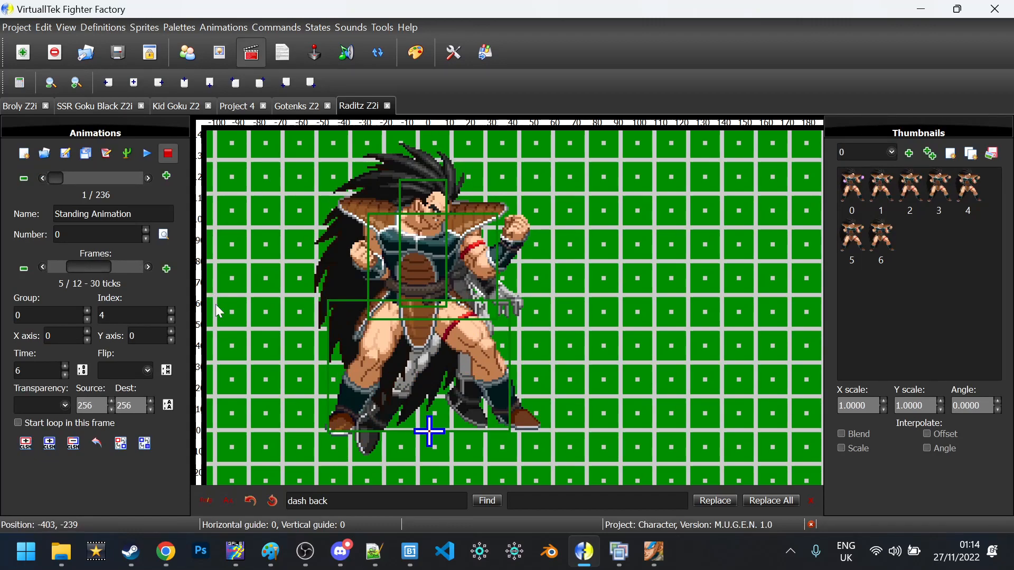
key("ctrl+f")
type("5000")
key("Return")
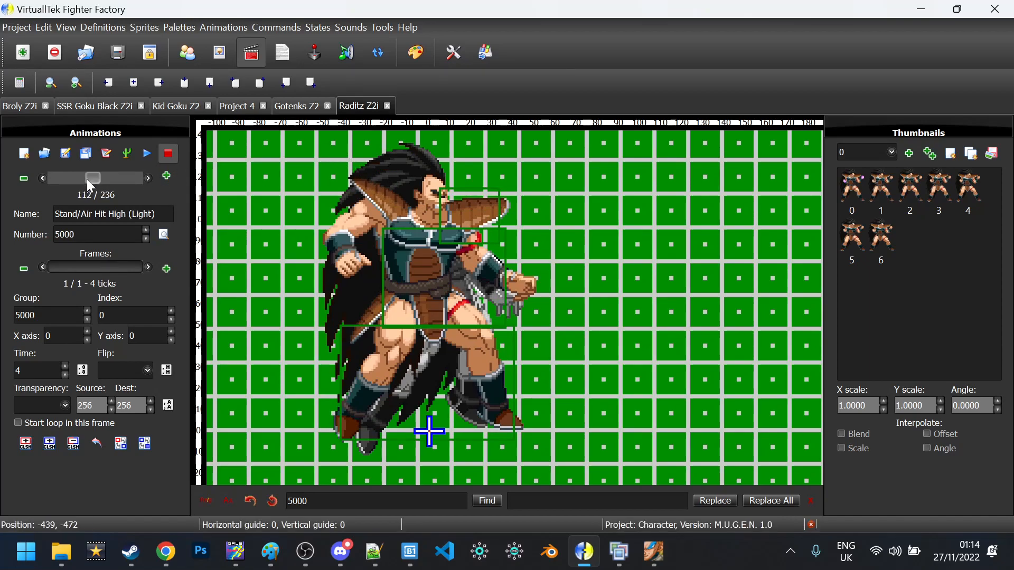
left_click_drag(90, 179, 54, 179)
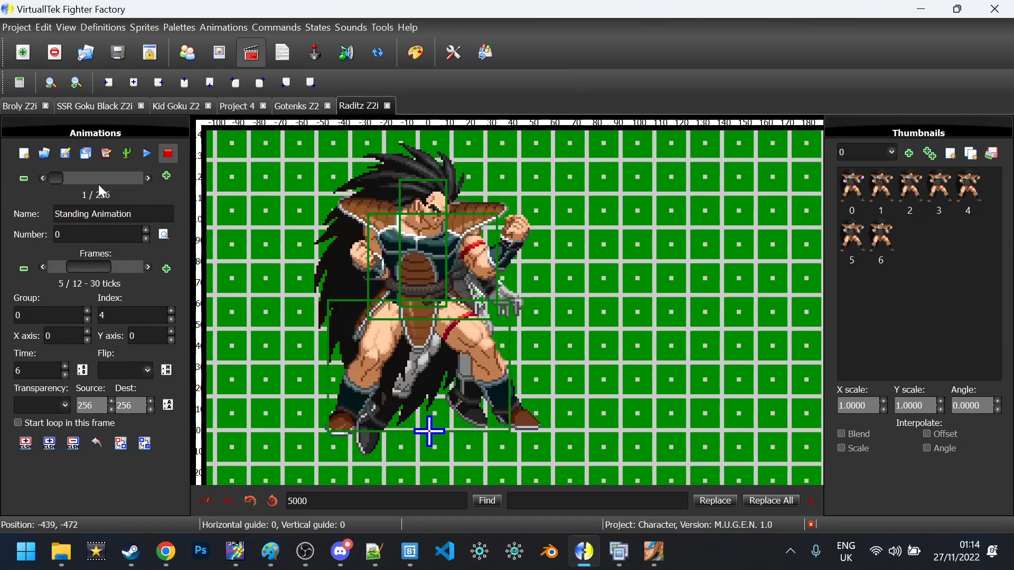
left_click(106, 155)
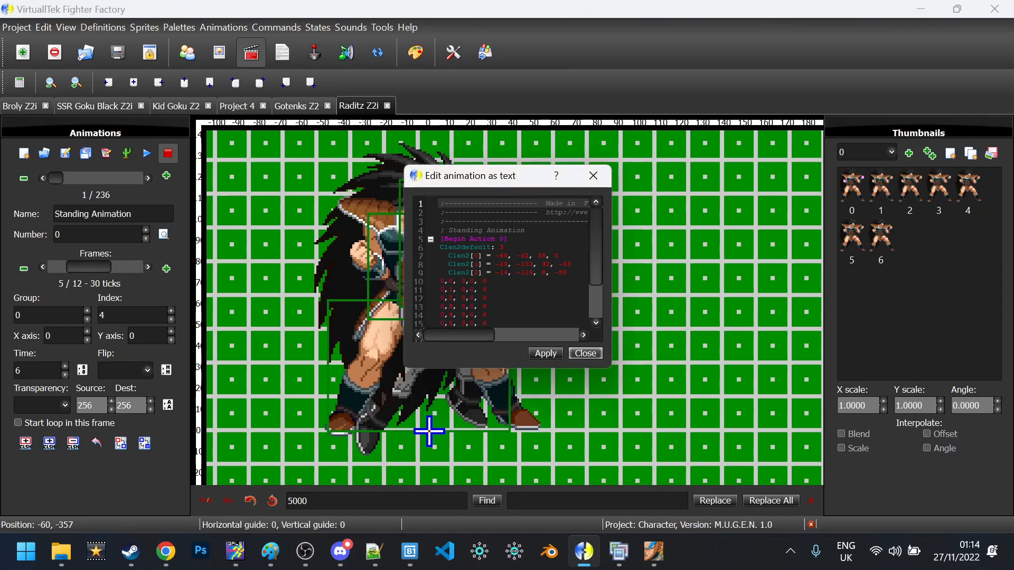
left_click_drag(567, 273, 360, 246)
key("ctrl+c")
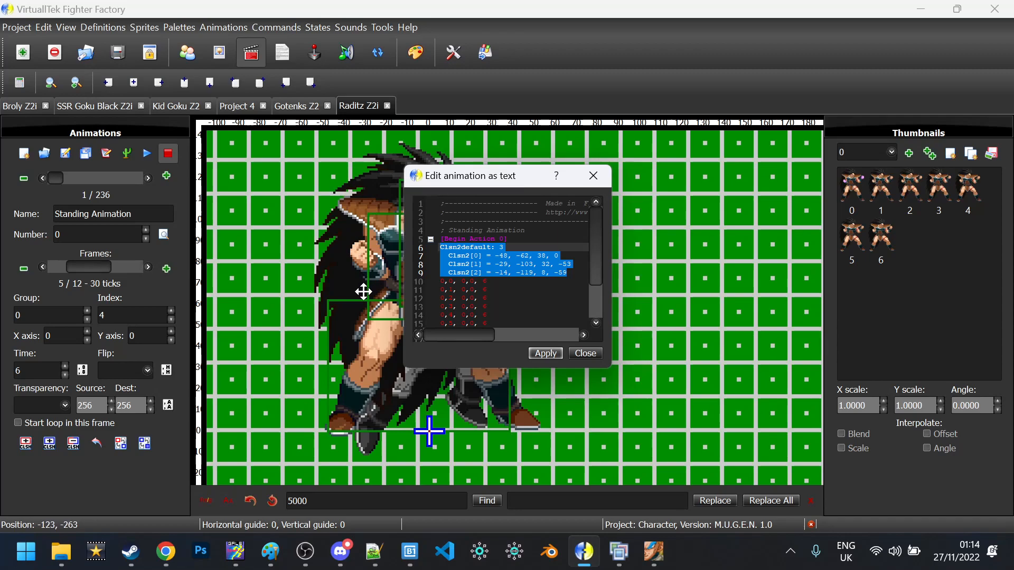
key("Escape")
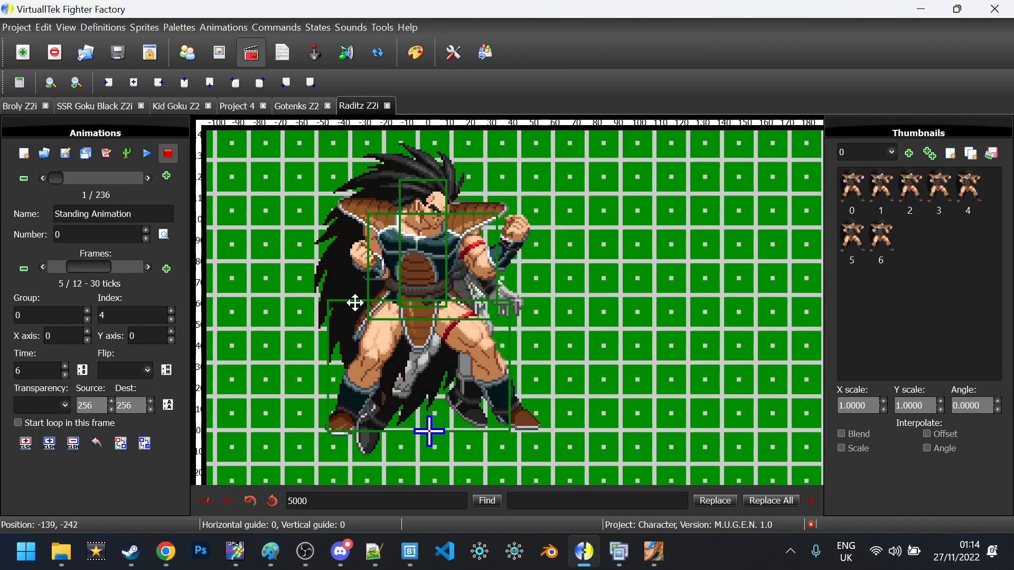
Replace animation 5000's hurt-box lines with the standing hurt boxes and apply
key("Return")
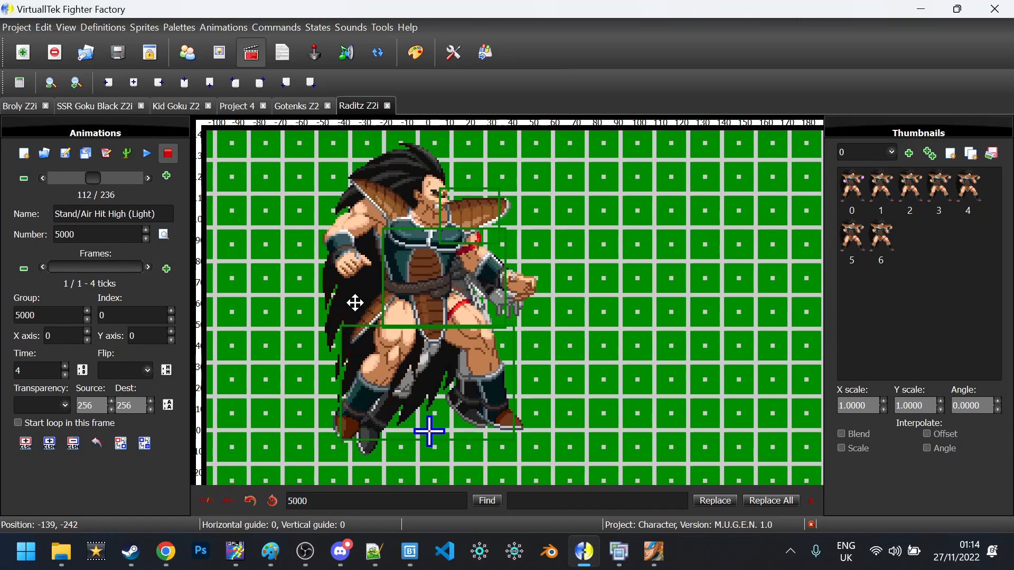
left_click(106, 153)
left_click_drag(567, 246, 439, 220)
type("Clsn2default: 3   Clsn2[0] = -48, -62, 38, 0   Clsn2[1] = -29, -103, 32, -53   Clsn2[2] = -14, -119, 8, -99")
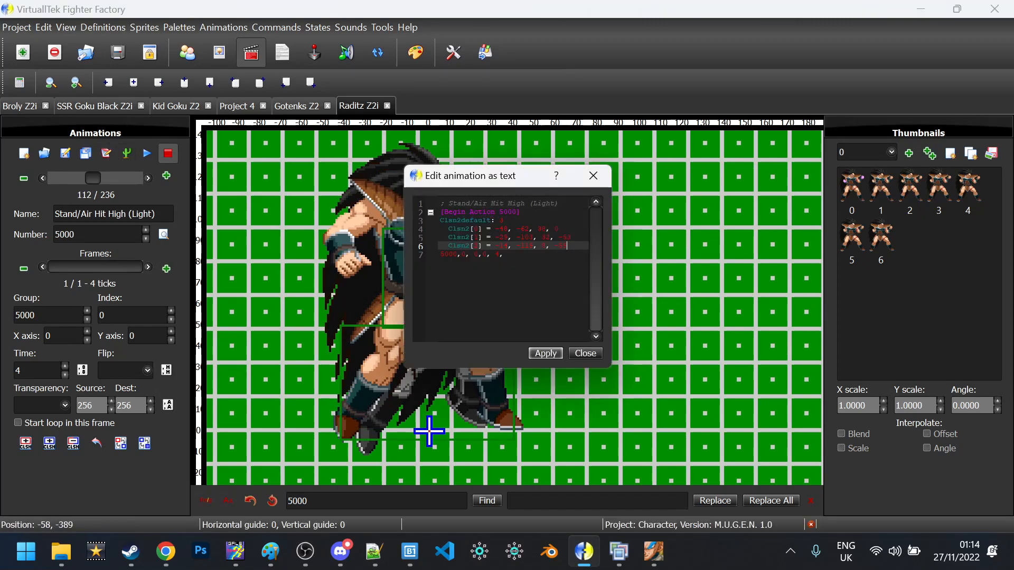
left_click(543, 353)
left_click(584, 353)
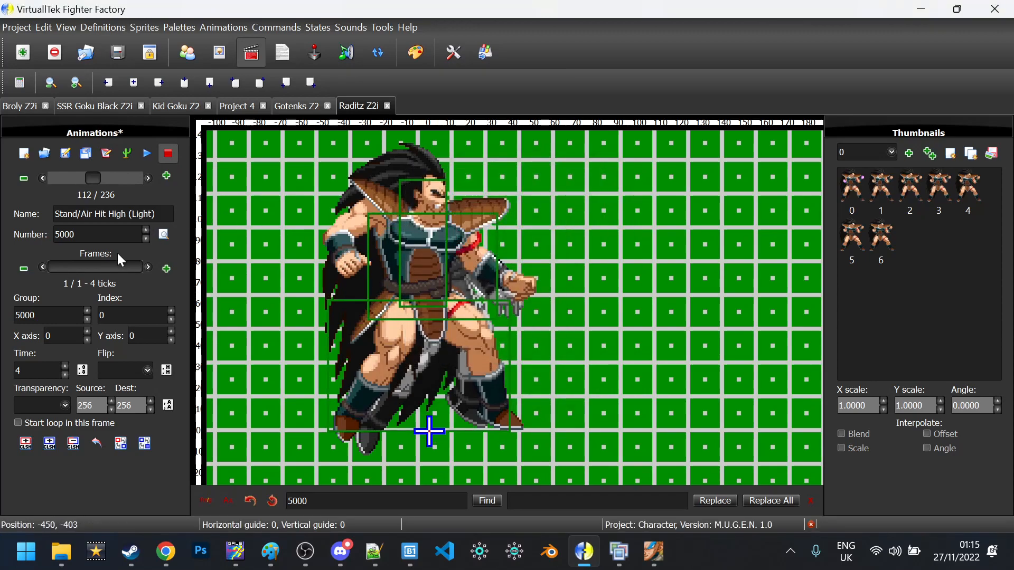
Replace animation 5001's hurt-box lines with the same standing hurt boxes and apply
left_click(149, 178)
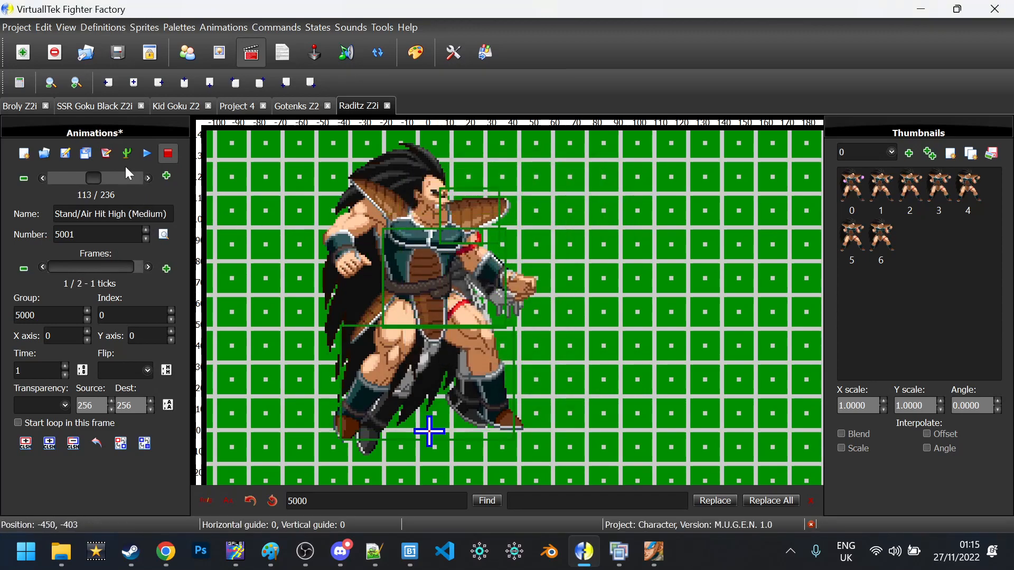
left_click(105, 153)
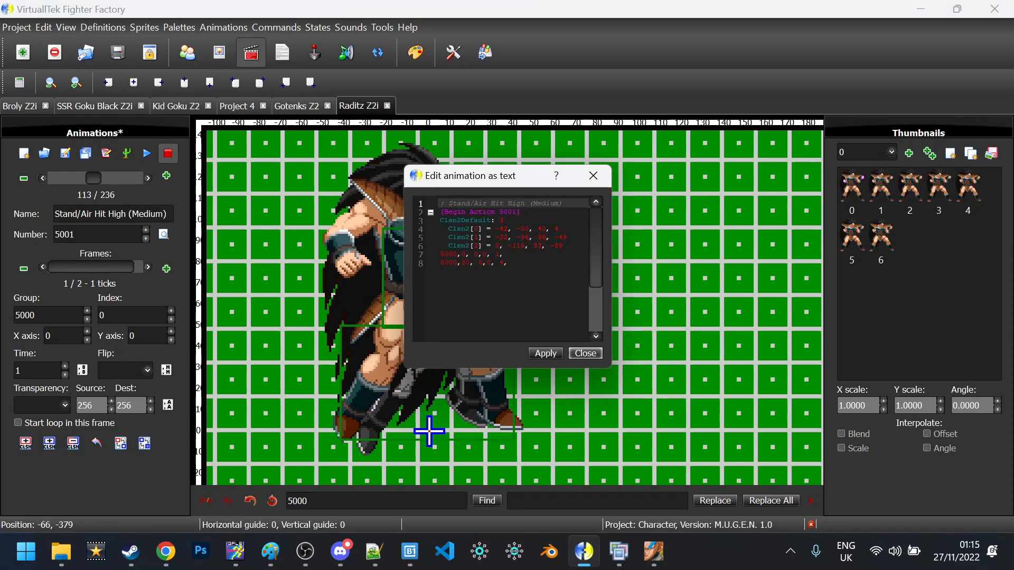
left_click_drag(567, 246, 439, 221)
key("ctrl+v")
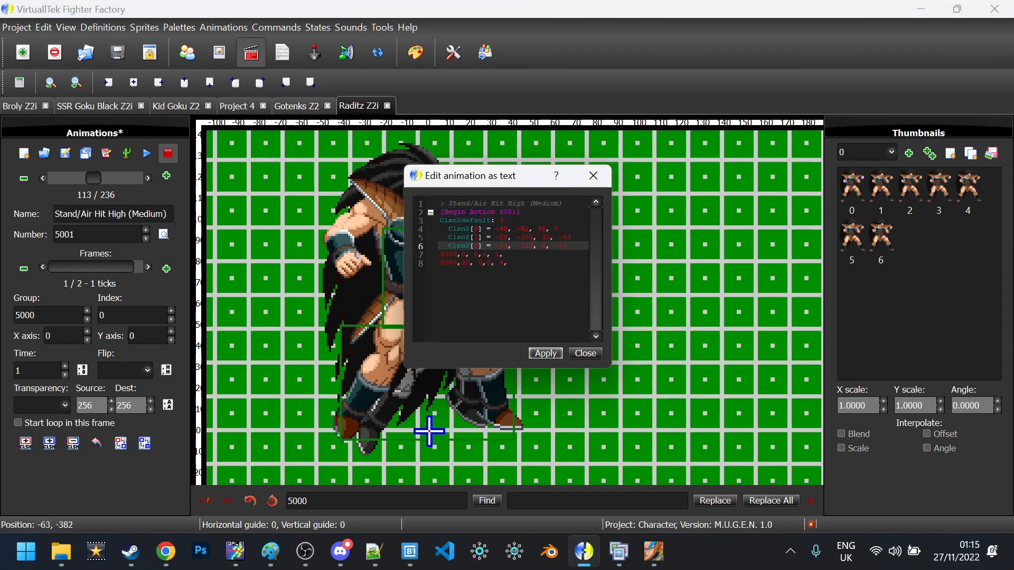
left_click(551, 359)
left_click(584, 353)
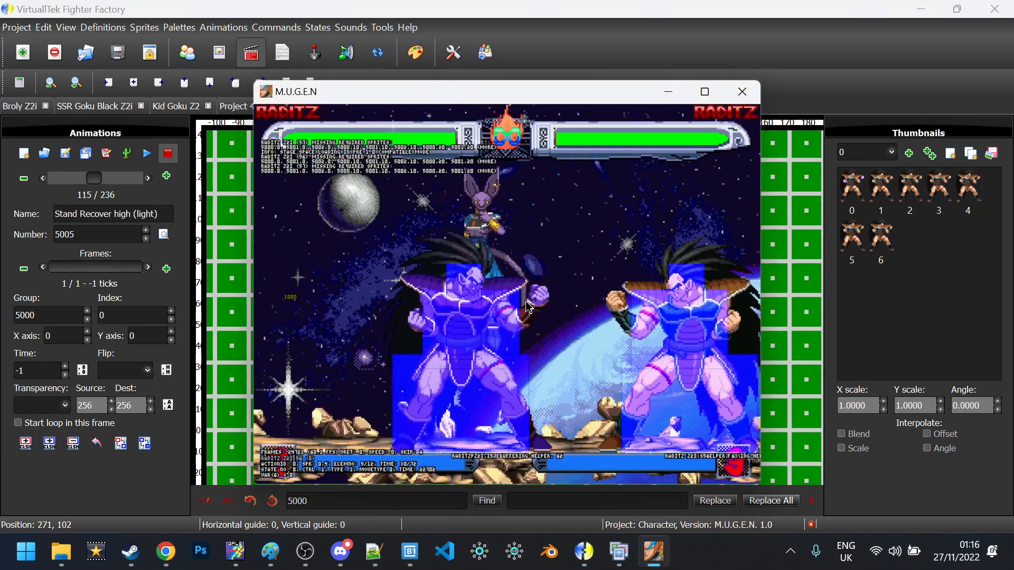
Start a Training Mode match with Broly against Raditz on a random stage
key("Escape")
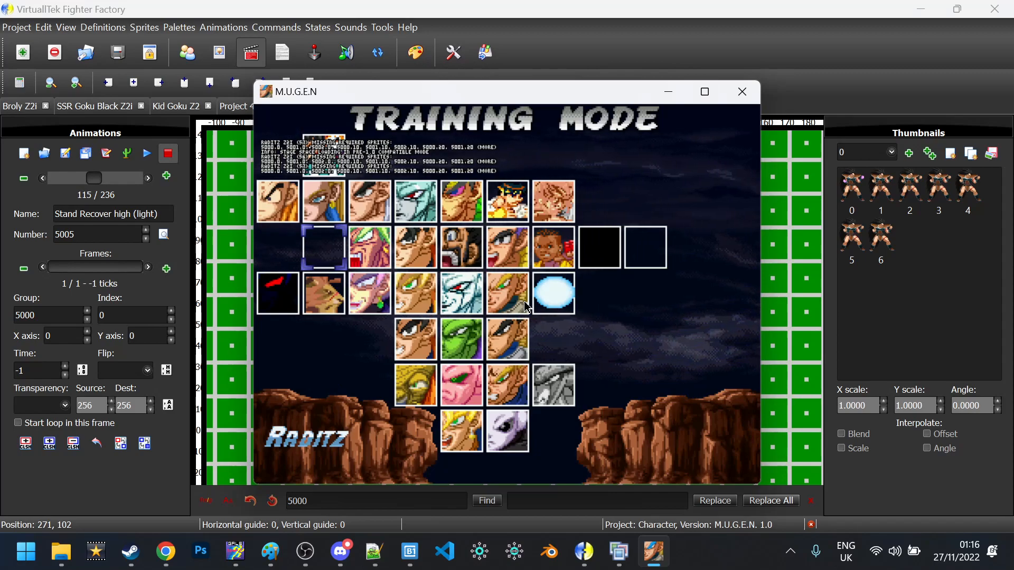
key("Right")
key("Return")
key("Return")
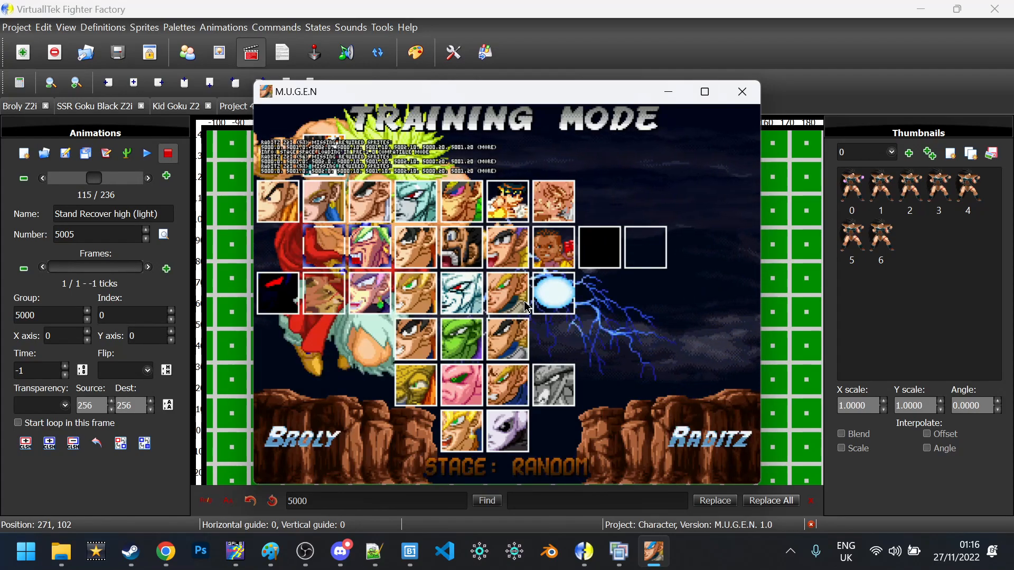
key("Return")
key("Return")
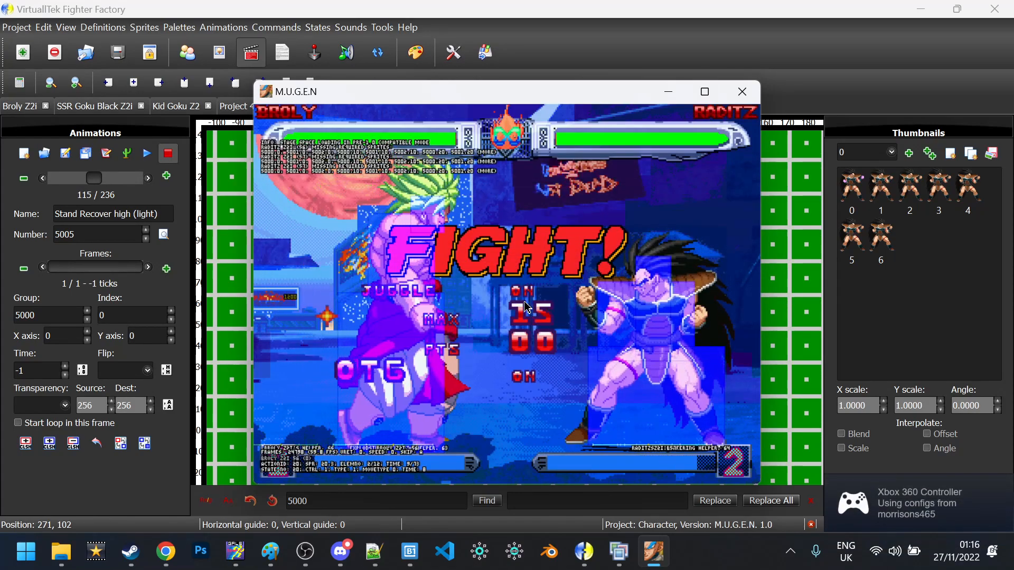
key("a")
Have Broly approach and hit Raditz, then reload the match with Shift+F4
key("Right")
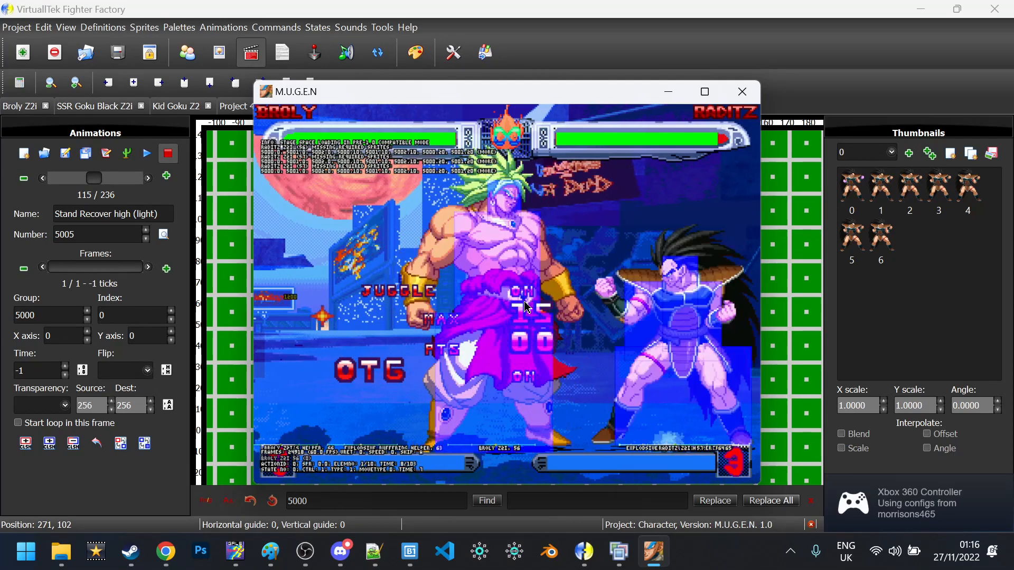
key("s")
key("Down")
key("Up")
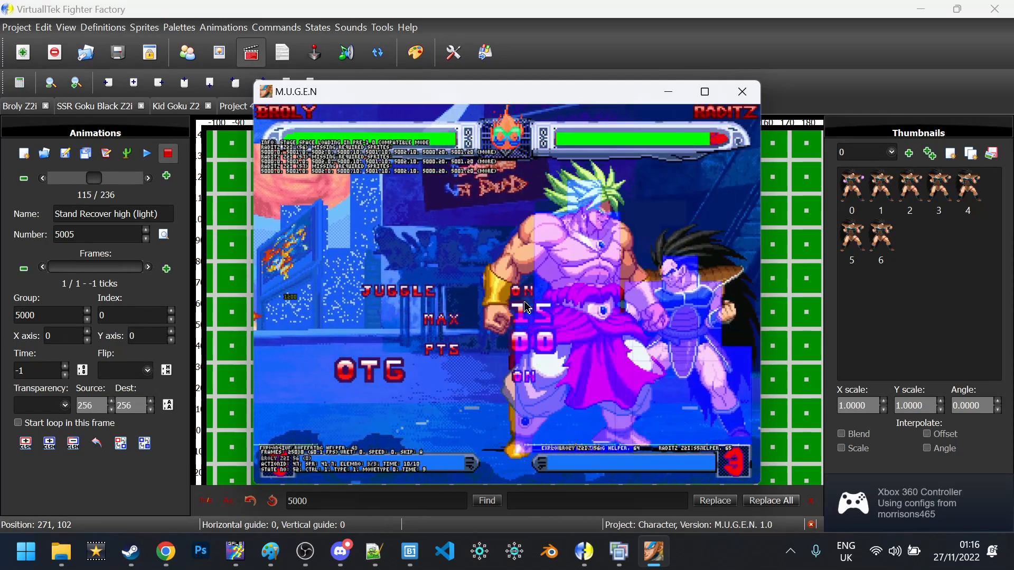
key("shift+F4")
Rush Raditz and chain a, s and d attacks to trigger his hit reactions
key("Return")
key("a")
key("Right")
key("Right")
key("Up")
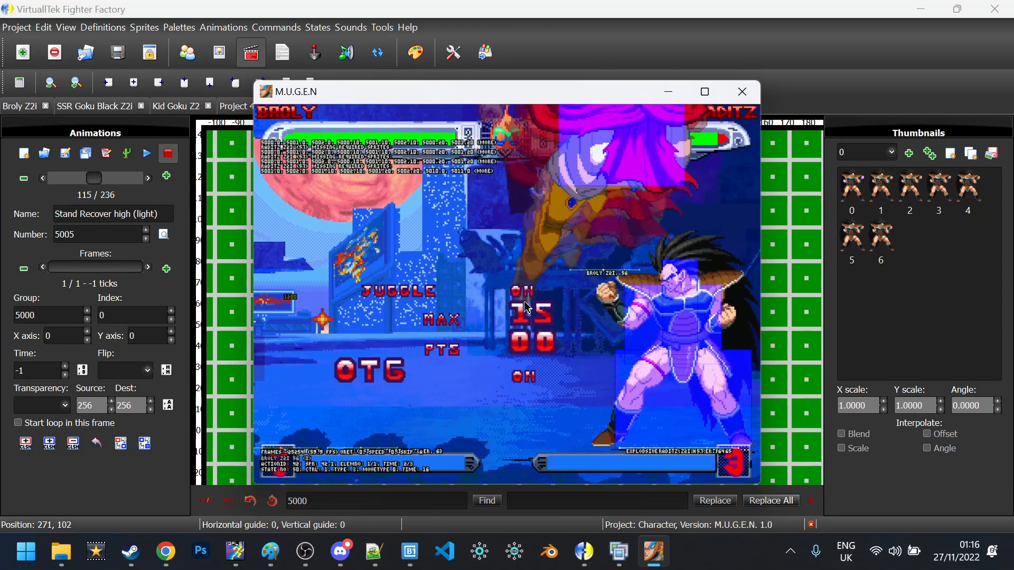
key("a")
key("s")
key("d")
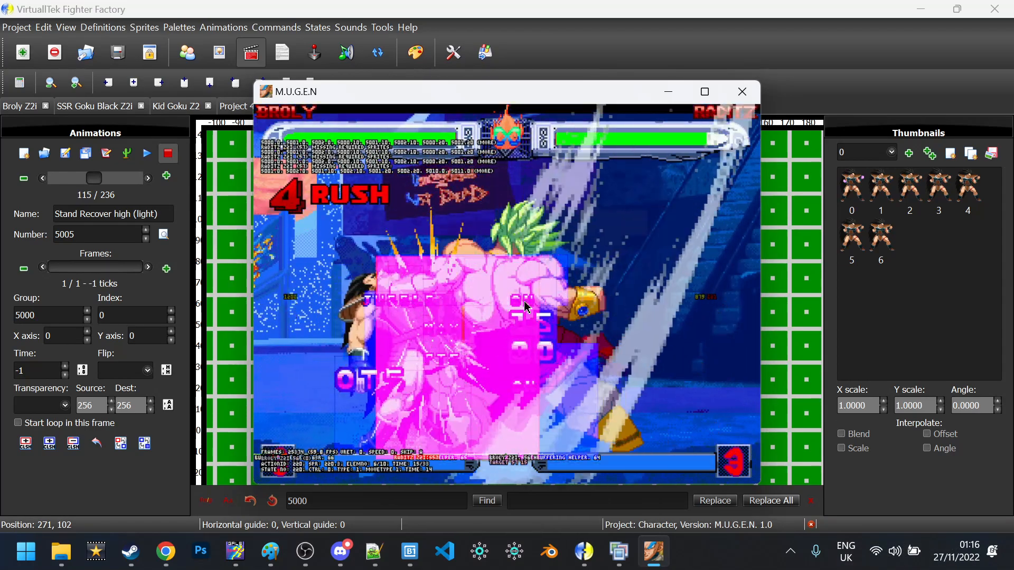
key("d")
key("d")
key("Down")
key("d")
Keep closing in and striking Raditz with a and s attacks to test more hit animations
key("Left")
key("a")
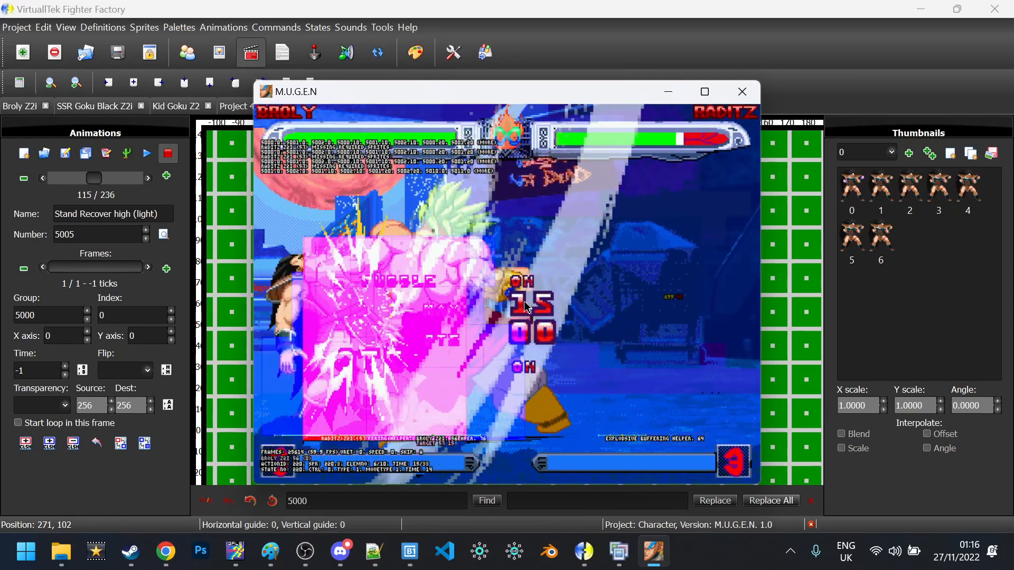
key("s")
key("Right")
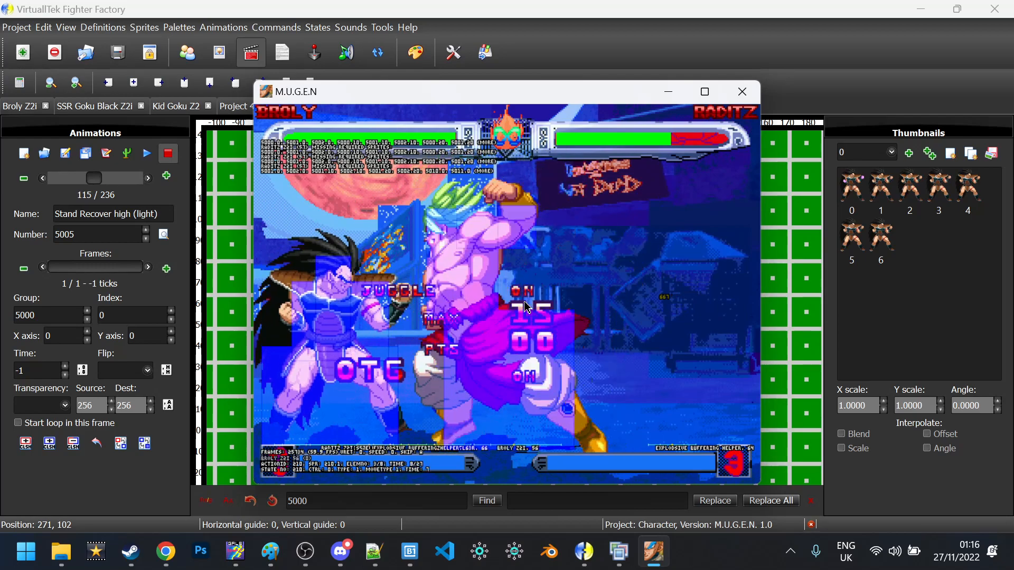
key("Left")
key("a")
key("s")
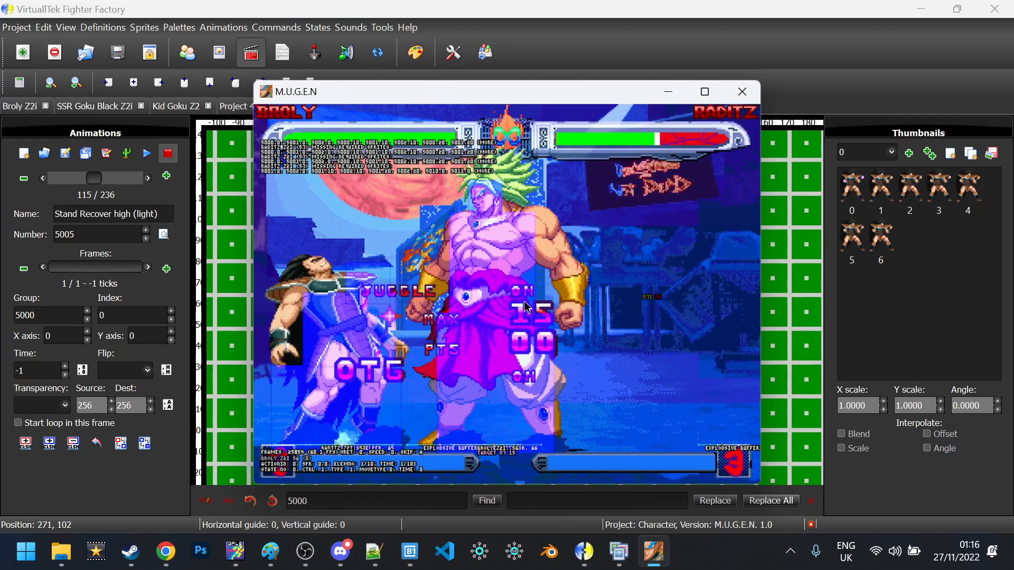
key("a")
key("s")
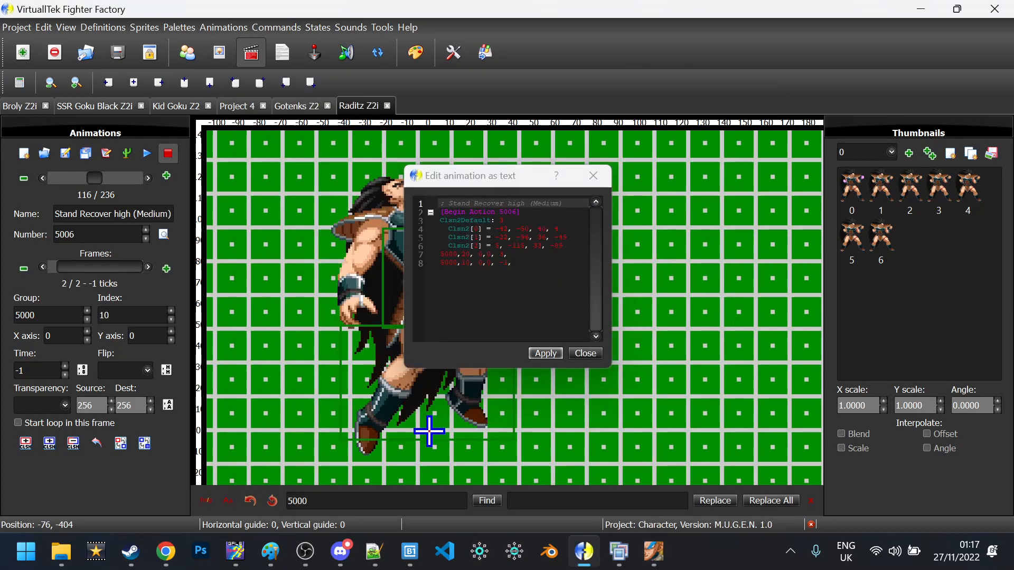
Paste new Clsn2 hurt box values into Stand Recover high (Medium), animation 5006, and apply
left_click_drag(564, 246, 440, 220)
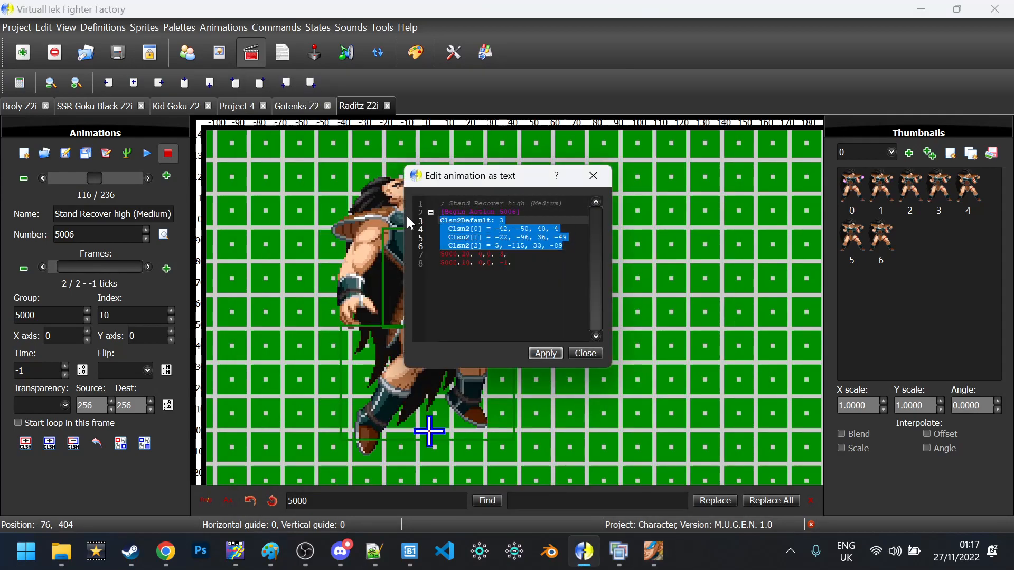
type("Clsn2default: 3   Clsn2[0] = -48, -62, 38, 0   Clsn2[1] = -29, -103, 32, -53   Clsn2[2] = -14, -119, 8, -59")
left_click(545, 353)
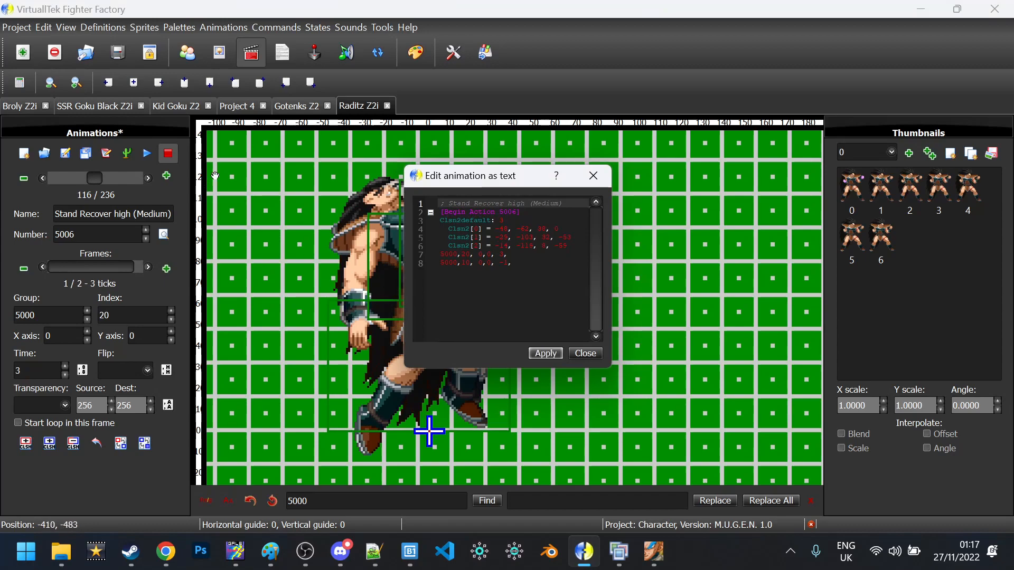
Replace the Clsn2 boxes of Stand Recover high (Hard), 5007, close the editor and switch to sprites
left_click(149, 181)
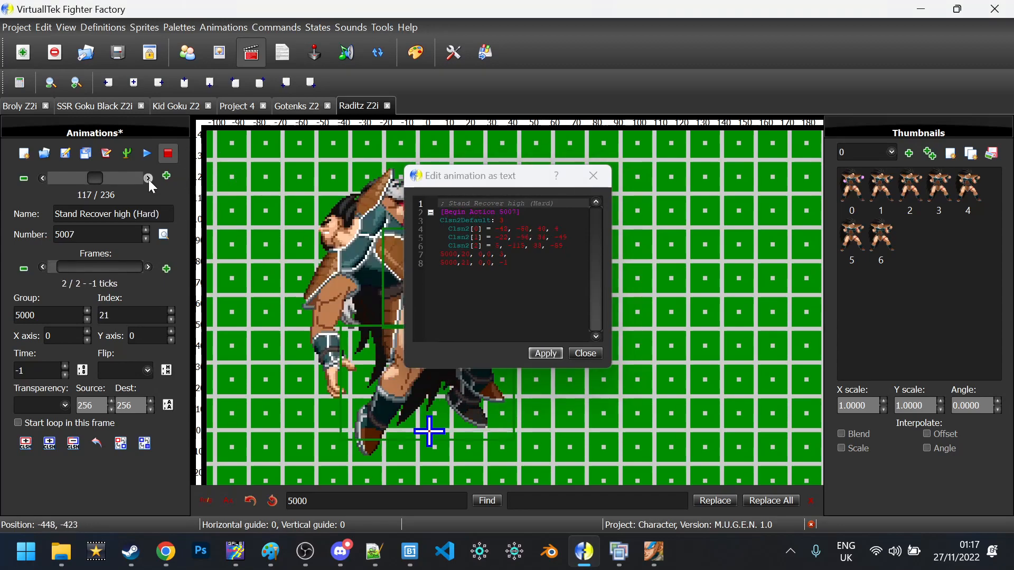
left_click_drag(568, 246, 395, 220)
type("Clsn2default: 3   Clsn2[0] = -48, -62, 38, 0   Clsn2[1] = -29, -103, 32, -53   Clsn2[2] = -14, -119, 8, -59")
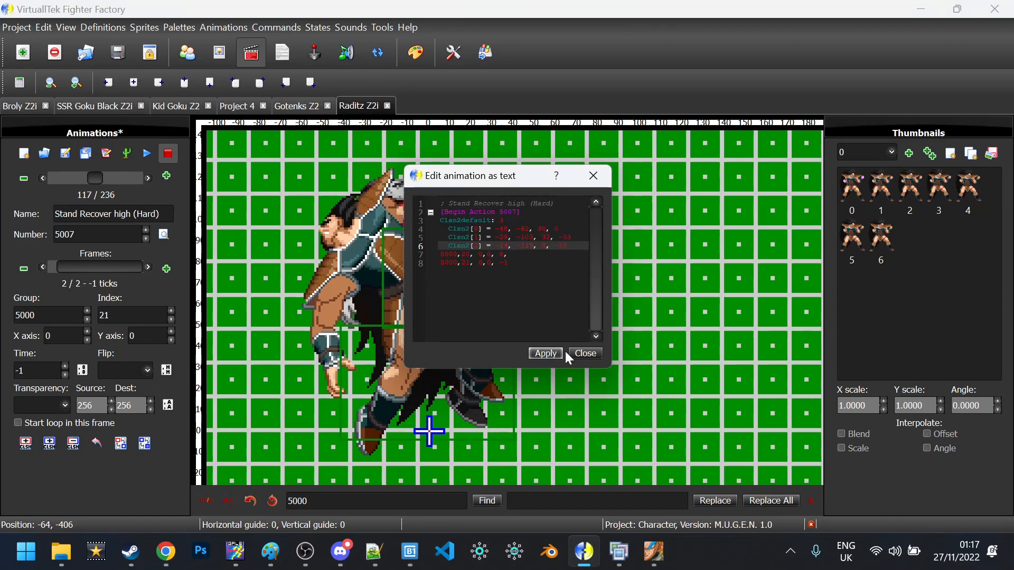
left_click(549, 354)
left_click(584, 355)
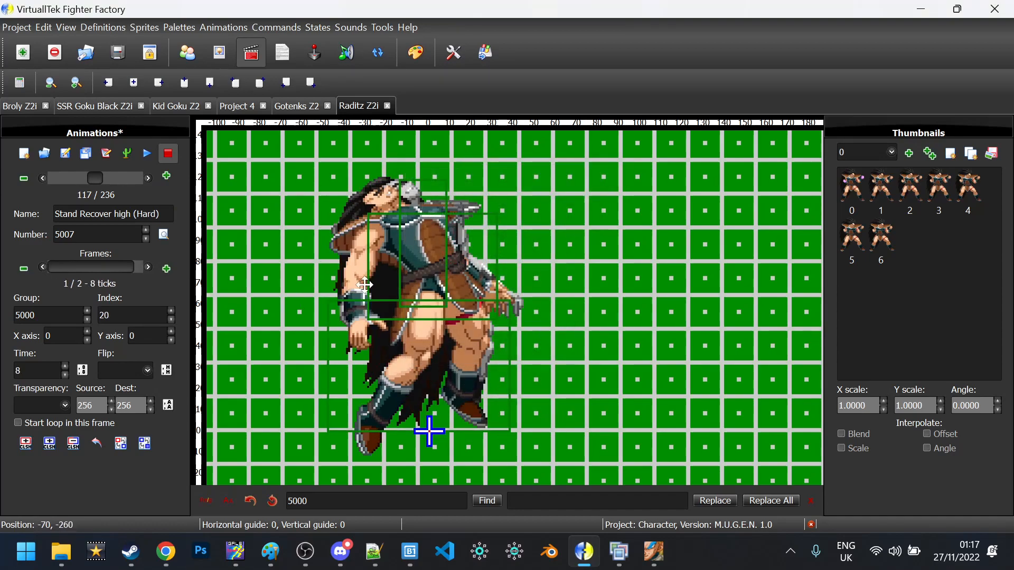
left_click(150, 178)
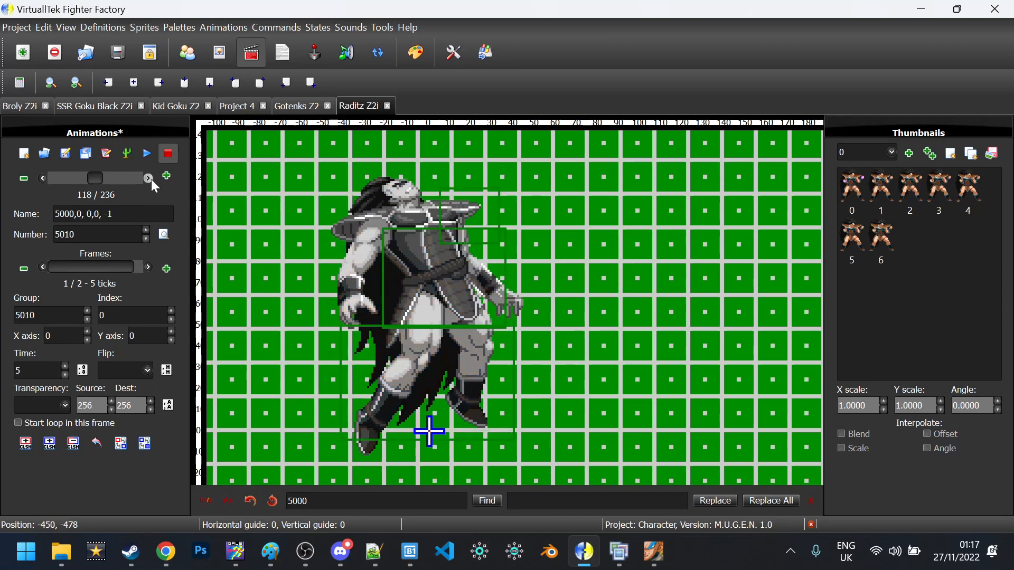
left_click(150, 179)
key("F2")
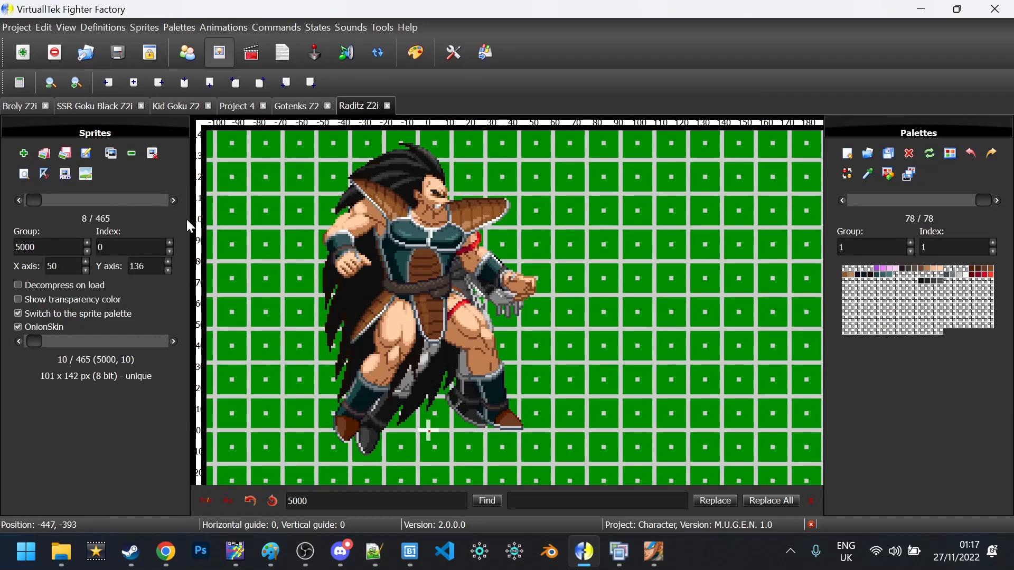
Create a new project and import Raditz Z2i's sprites from group range 5000 to 5000 into it
key("ctrl+n")
key("Return")
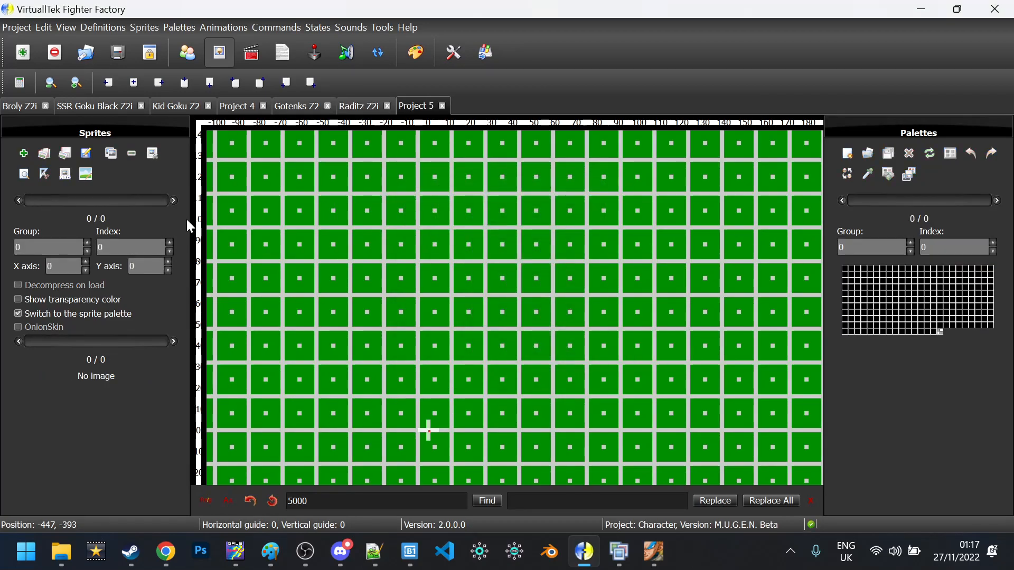
key("ctrl+i")
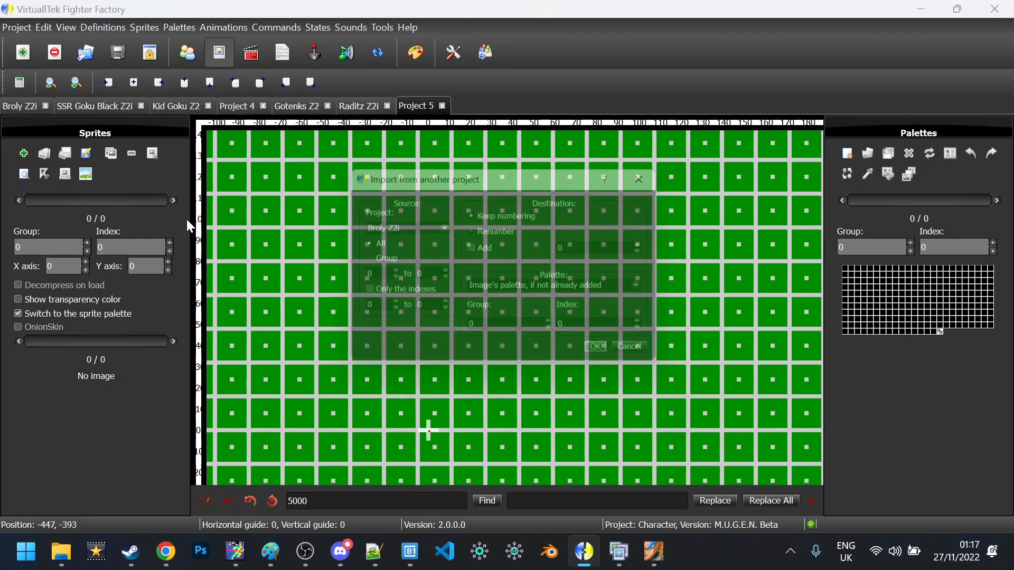
left_click(404, 222)
left_click(390, 293)
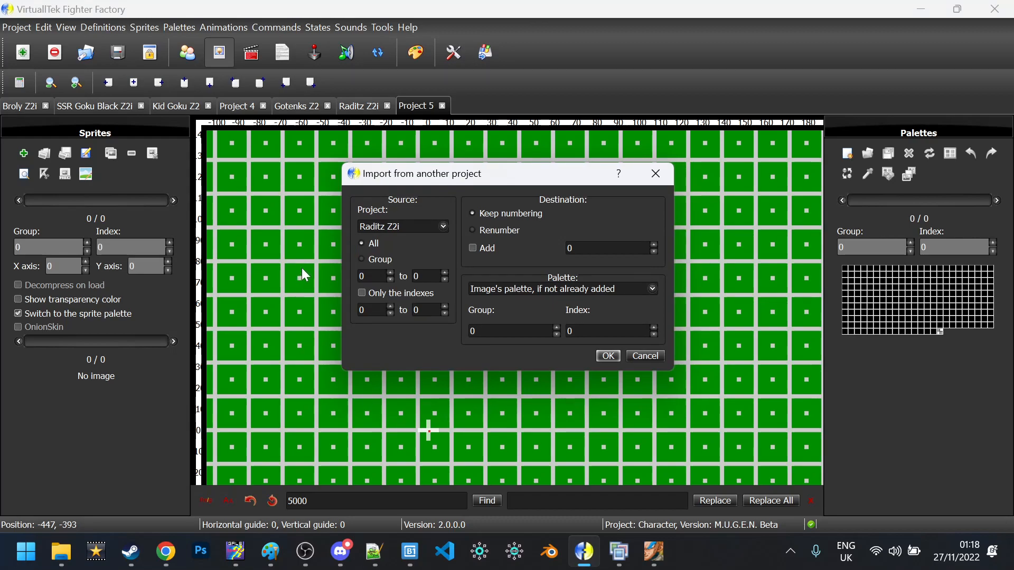
left_click(393, 260)
key("Tab")
type("5000")
key("Return")
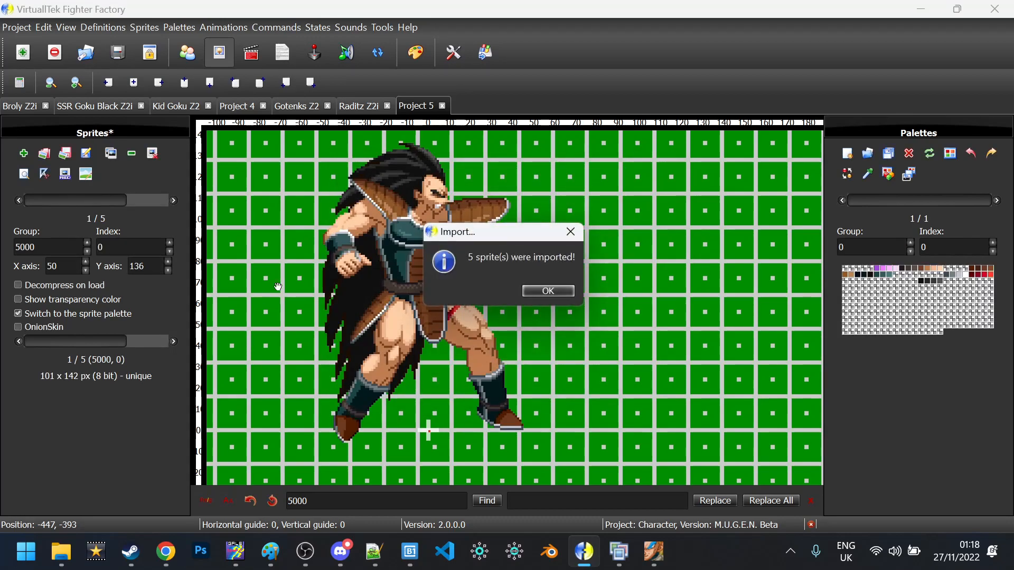
key("Return")
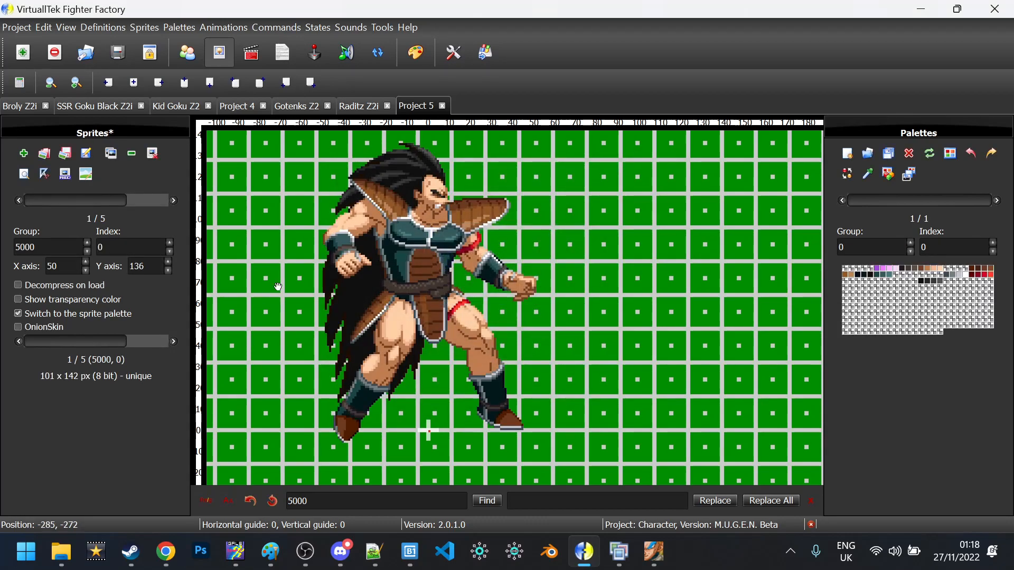
Delete sprites 5000,1 and 5000,21, keeping 0, 10 and 20, and save the project
left_click(178, 200)
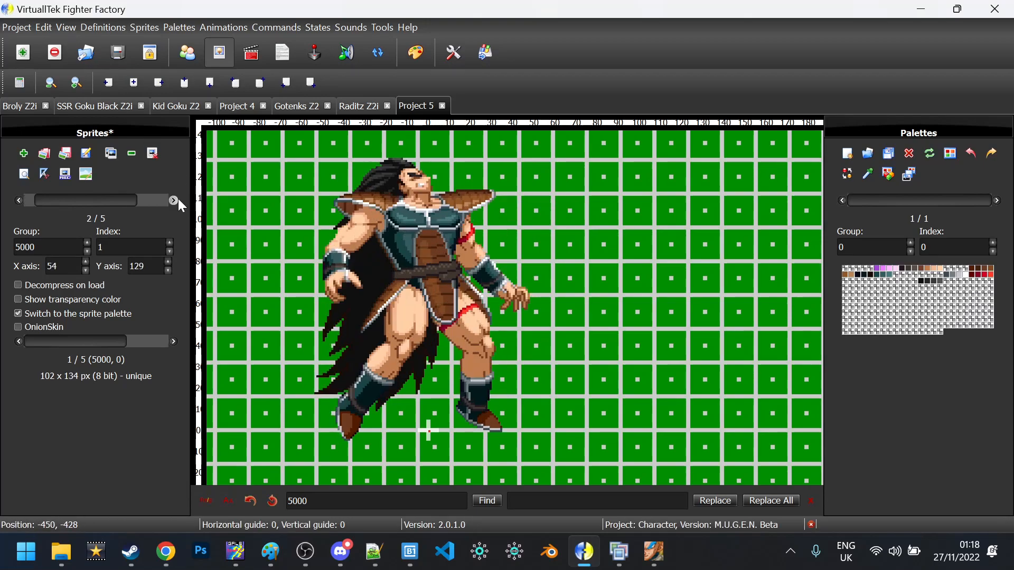
left_click(132, 158)
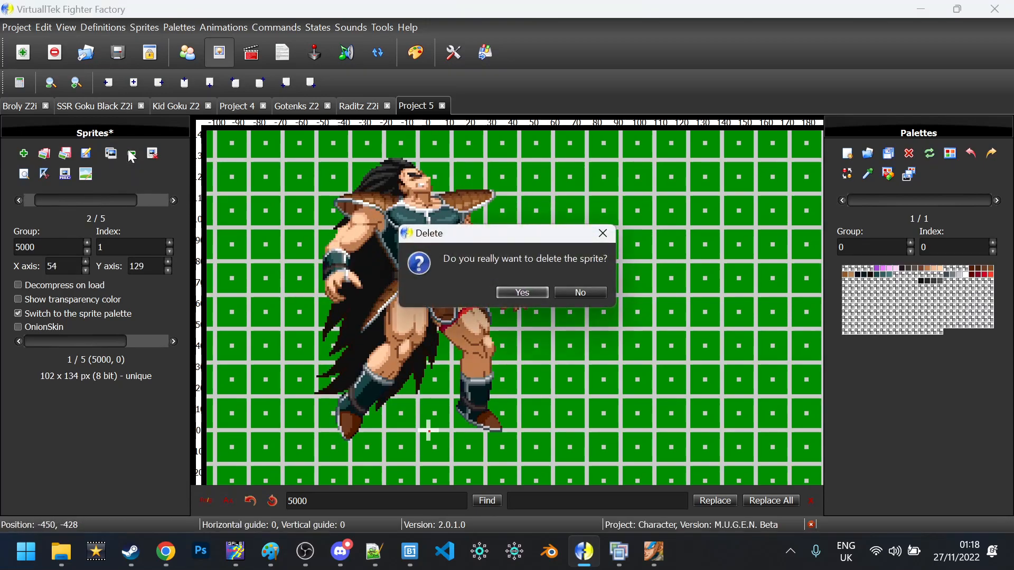
key("Return")
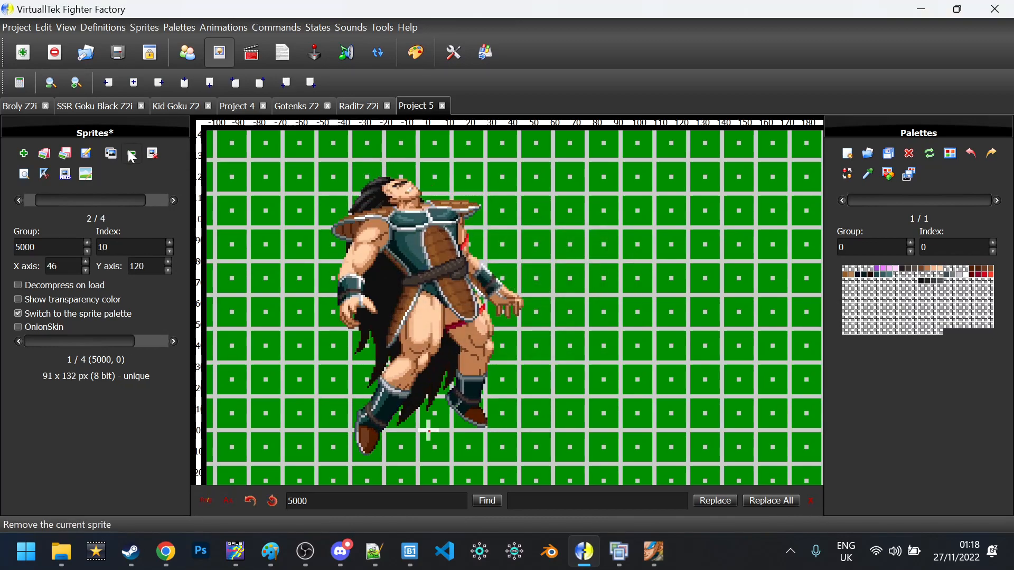
left_click(172, 196)
left_click(172, 196)
left_click(131, 153)
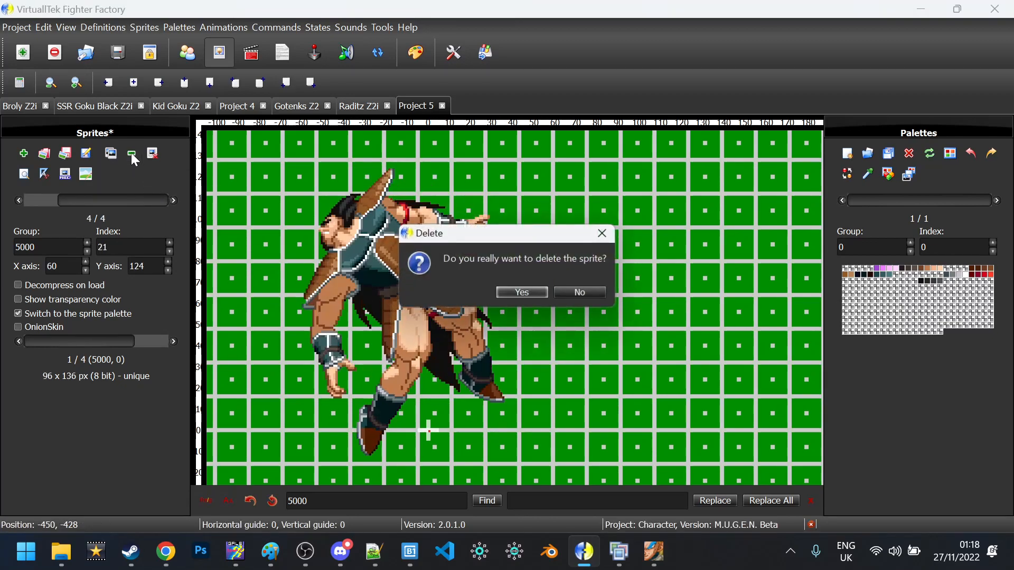
key("Return")
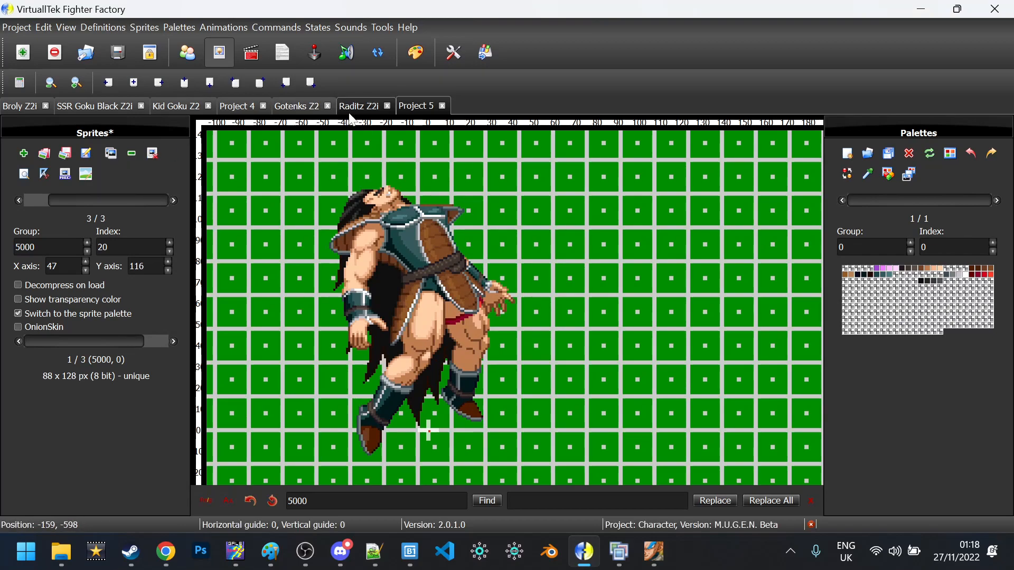
key("ctrl+s")
key("Return")
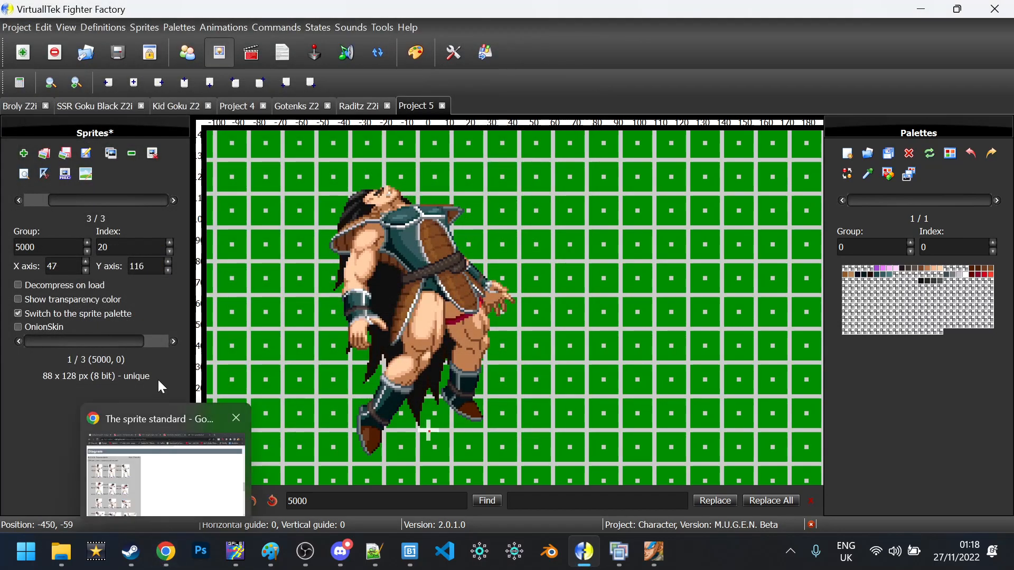
Look over the sprite standard diagram in Chrome, then return to the Raditz Z2i project
left_click(170, 564)
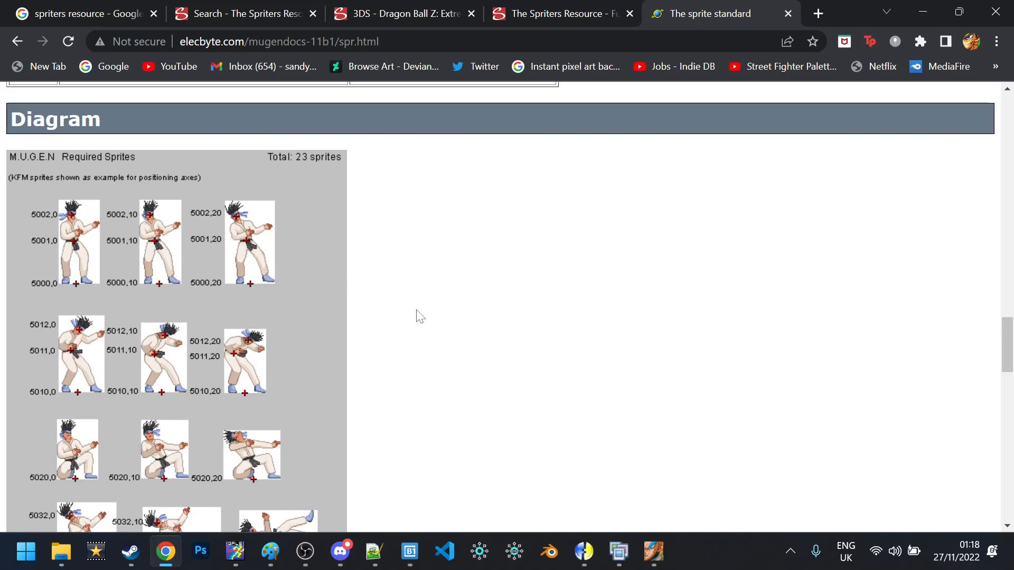
mouse_move(585, 540)
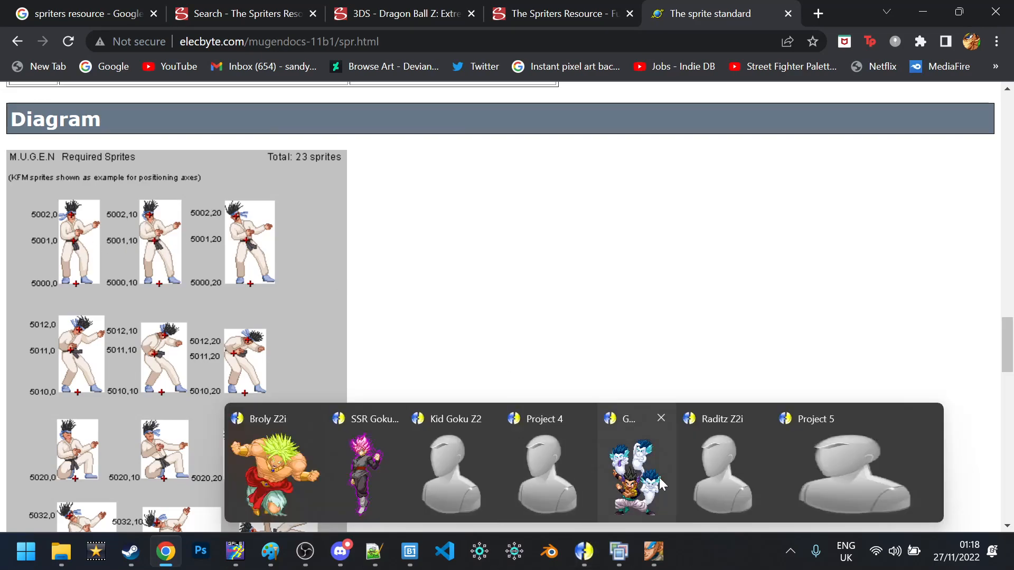
left_click(755, 460)
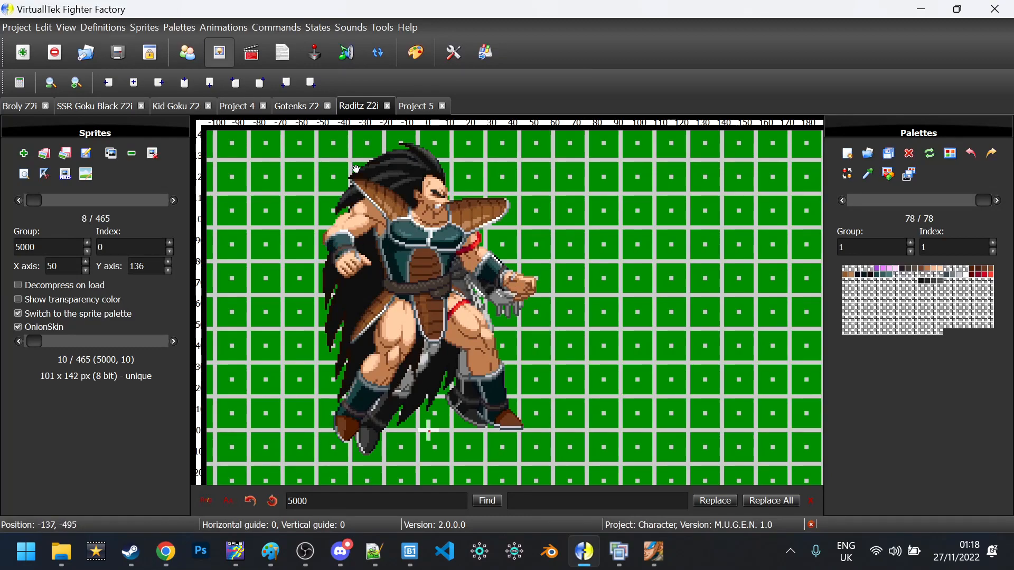
Import Project 5's three sprites into Raditz Z2i, renumbered as group 5001
key("ctrl+i")
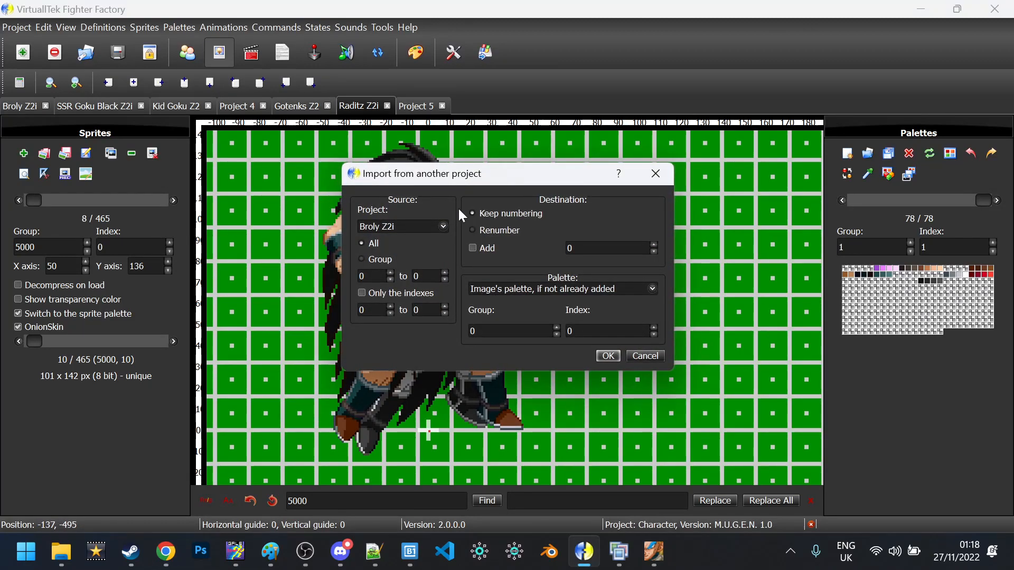
left_click(418, 224)
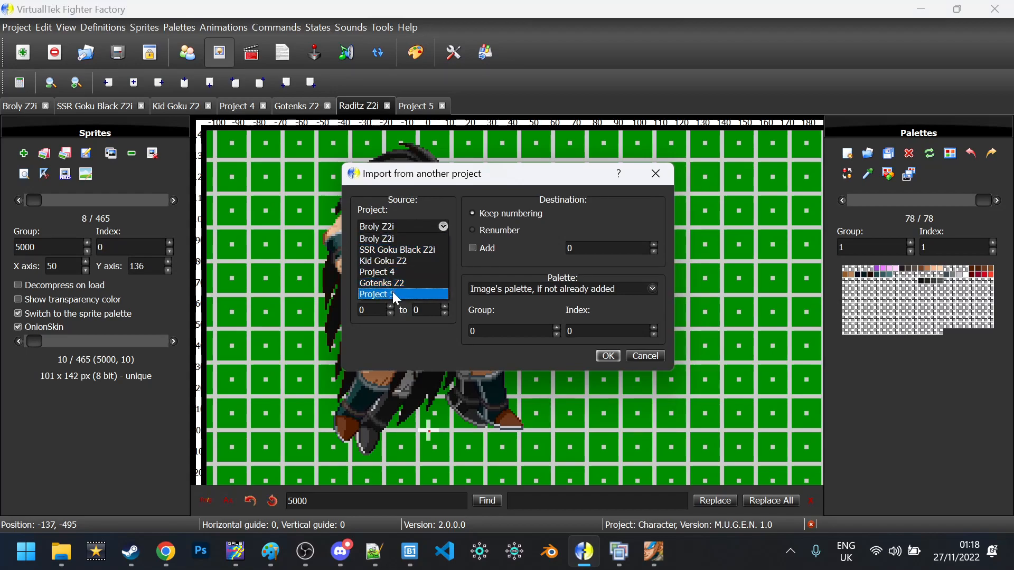
left_click(394, 294)
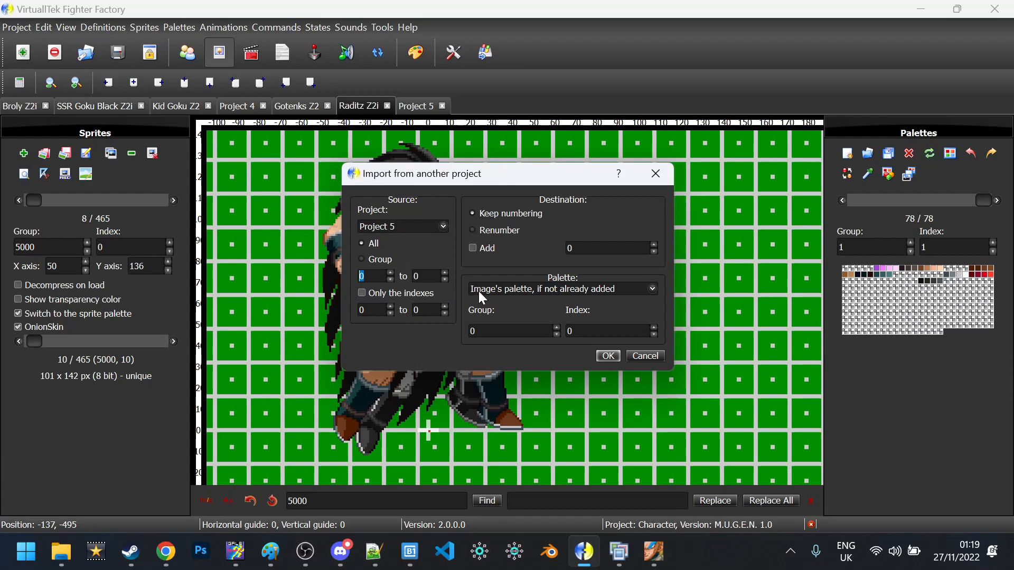
left_click(513, 234)
type("1")
left_click(608, 357)
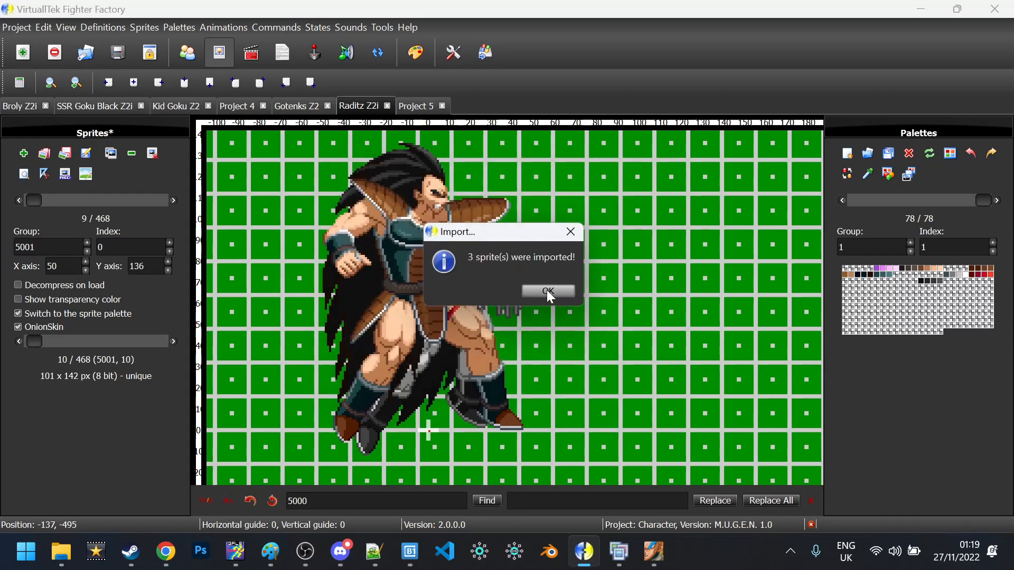
left_click(547, 292)
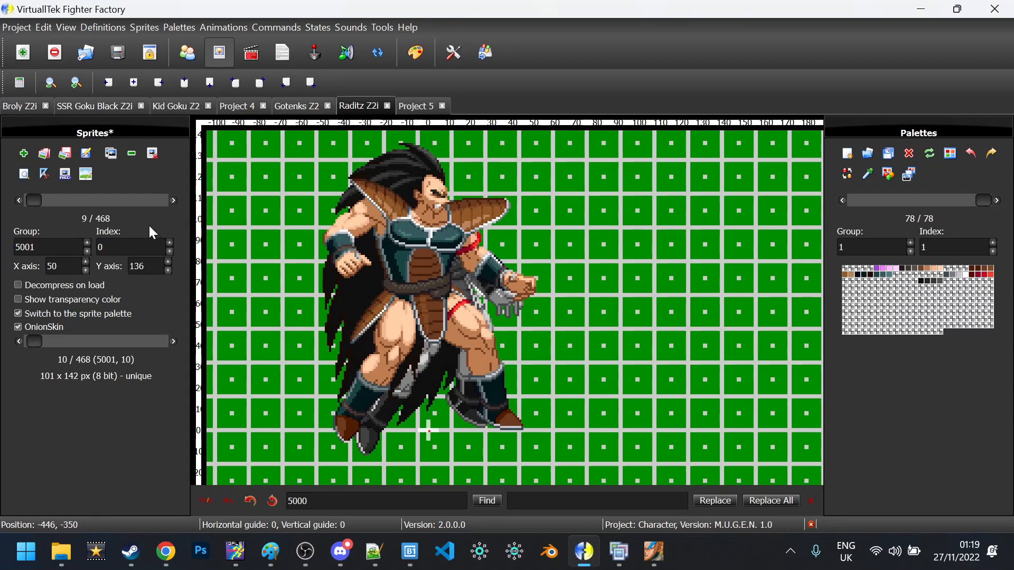
Drag sprites 5001,0, 5001,10 and 5001,20 to align their axes, then save
left_click(173, 200)
left_click(174, 200)
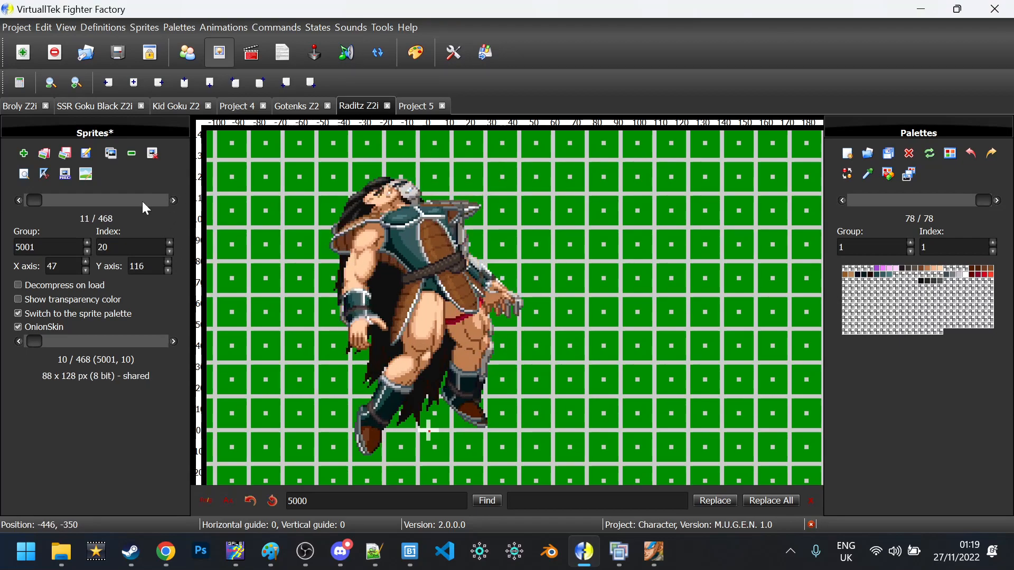
left_click(19, 200)
left_click(19, 200)
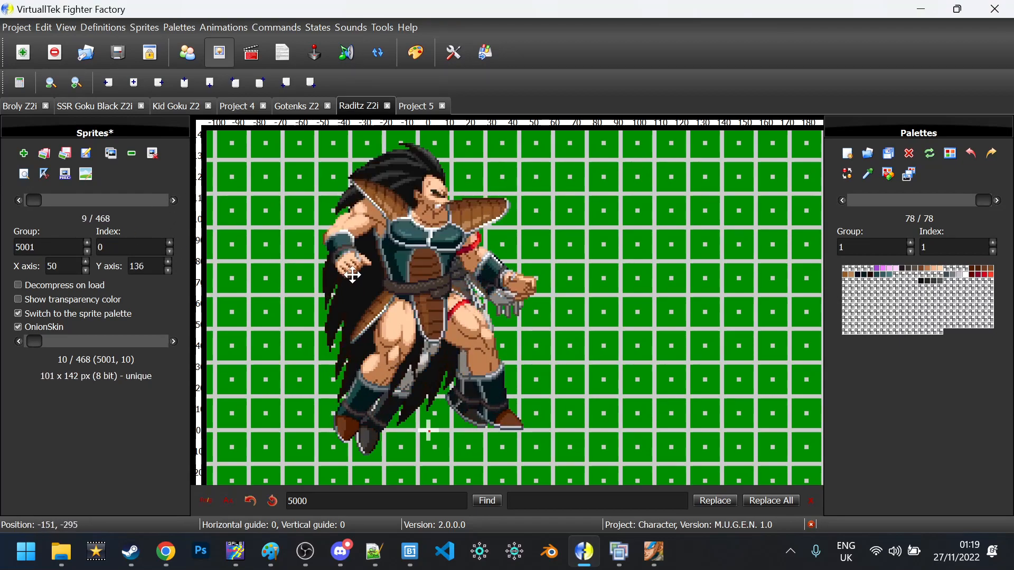
left_click_drag(363, 300, 378, 427)
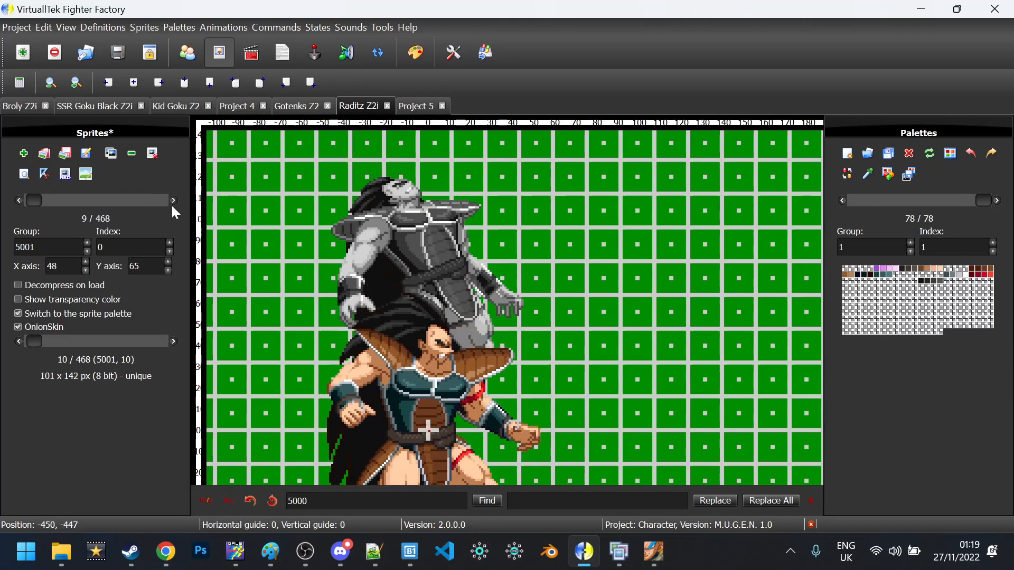
left_click(173, 200)
left_click_drag(381, 264, 368, 415)
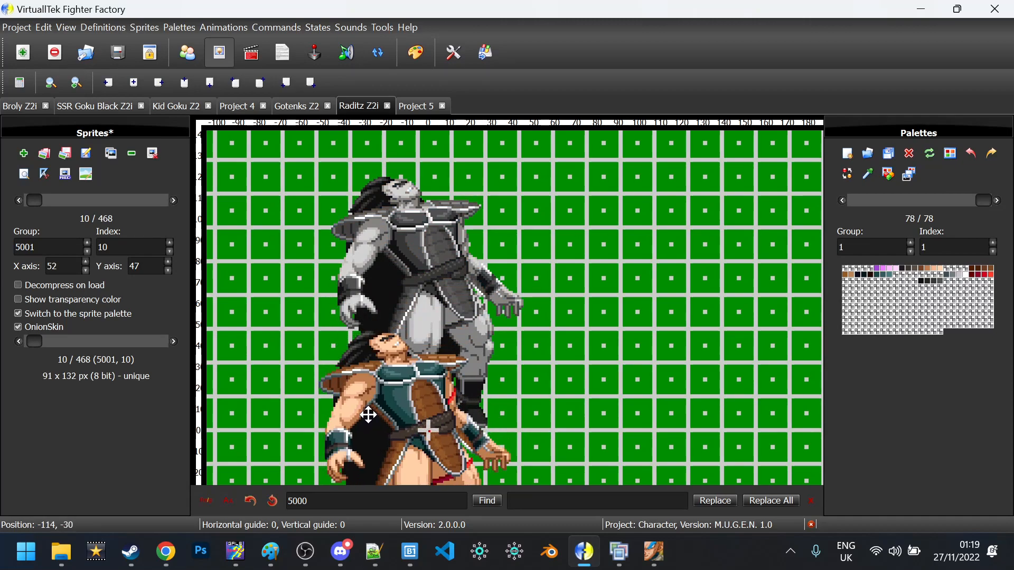
left_click(174, 200)
left_click_drag(401, 275, 404, 459)
key("ctrl+s")
Import Project 5's sprites into Raditz Z2i as group 5002 using the Add offset option
key("ctrl+i")
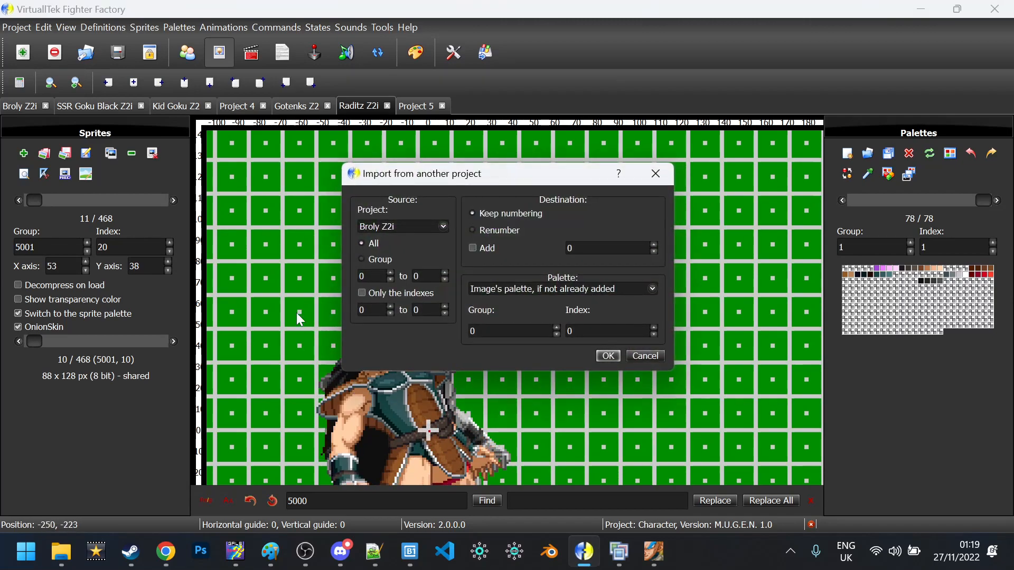
left_click(423, 228)
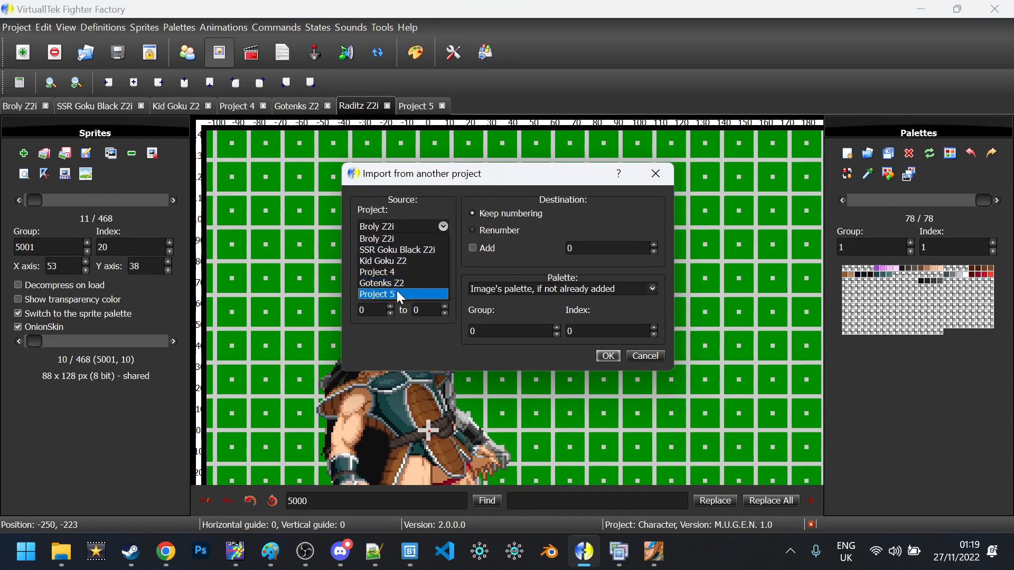
left_click(397, 293)
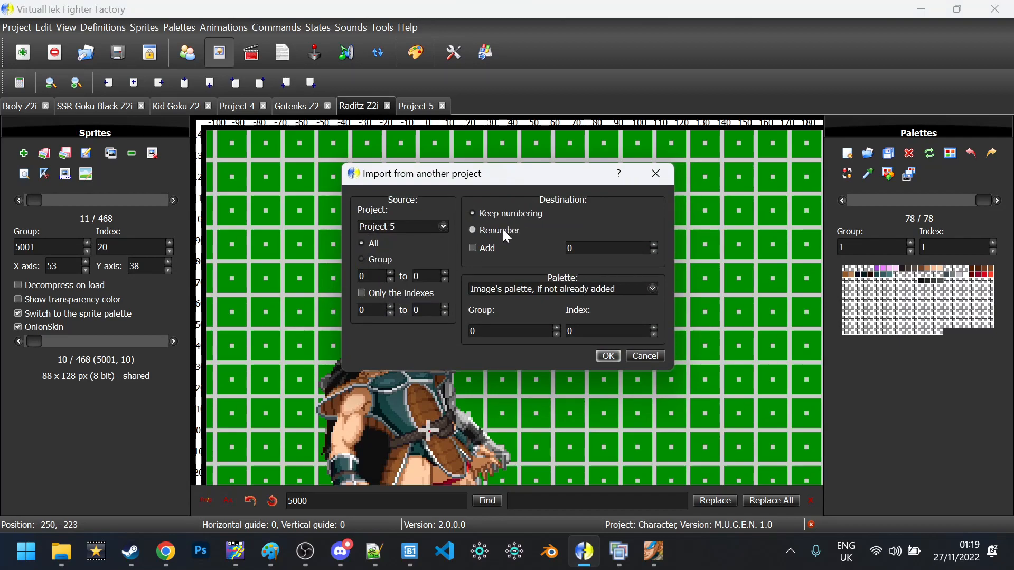
left_click(479, 248)
left_click(608, 357)
left_click(552, 292)
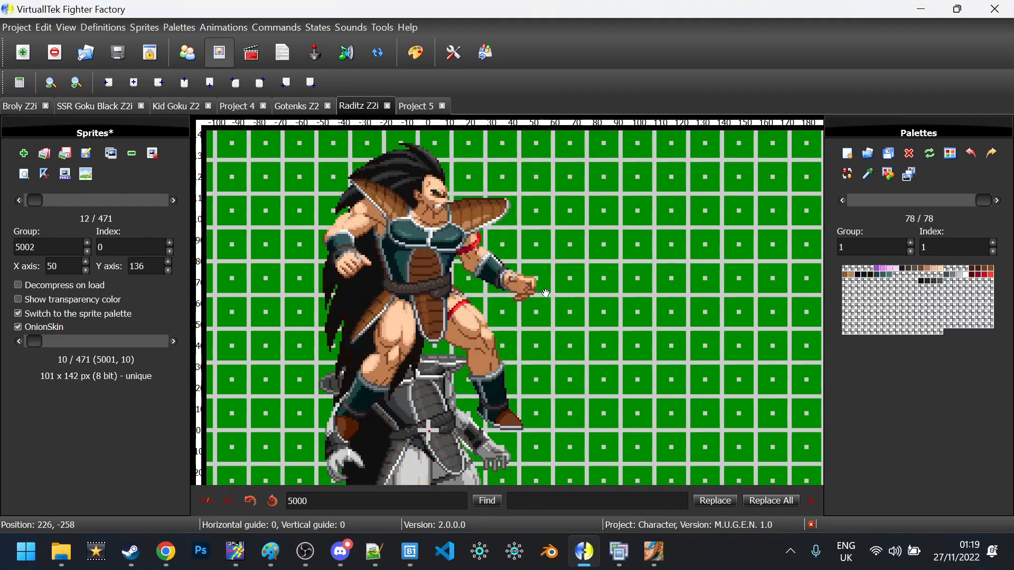
Drag sprites 5002,0 and 5002,10 down to align their axes
left_click_drag(396, 233, 395, 463)
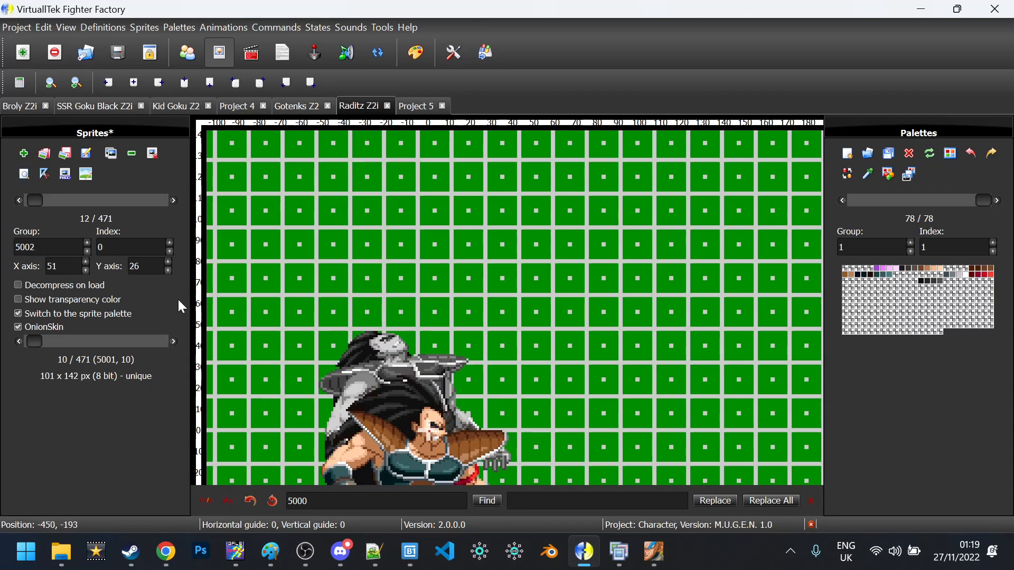
left_click(173, 202)
left_click_drag(476, 276, 498, 513)
Step through the hit sprites from 5000,0 to check alignment, then save the project
left_click(491, 502)
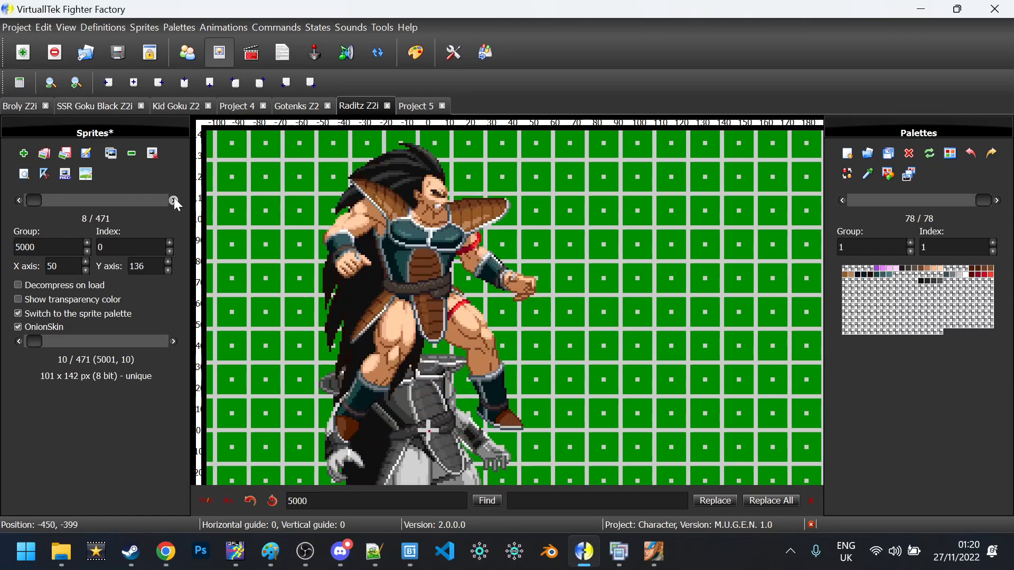
left_click(174, 202)
left_click(174, 202)
left_click(174, 201)
left_click(174, 201)
left_click(174, 201)
left_click(174, 202)
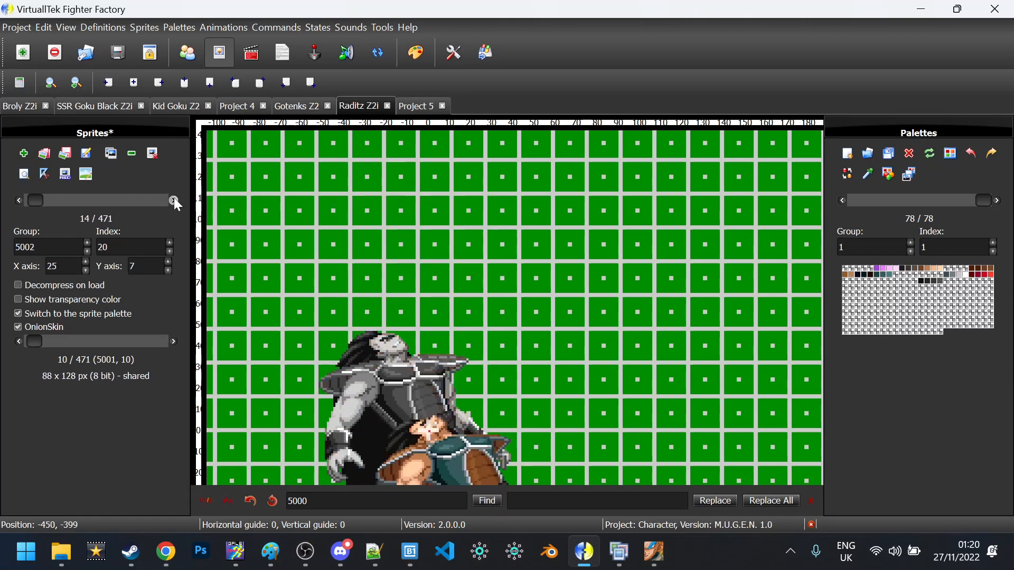
left_click(173, 201)
left_click(174, 202)
left_click(173, 201)
left_click(173, 200)
left_click(174, 201)
scroll(173, 200, "up", 2)
scroll(174, 201, "up", 4)
key("ctrl+s")
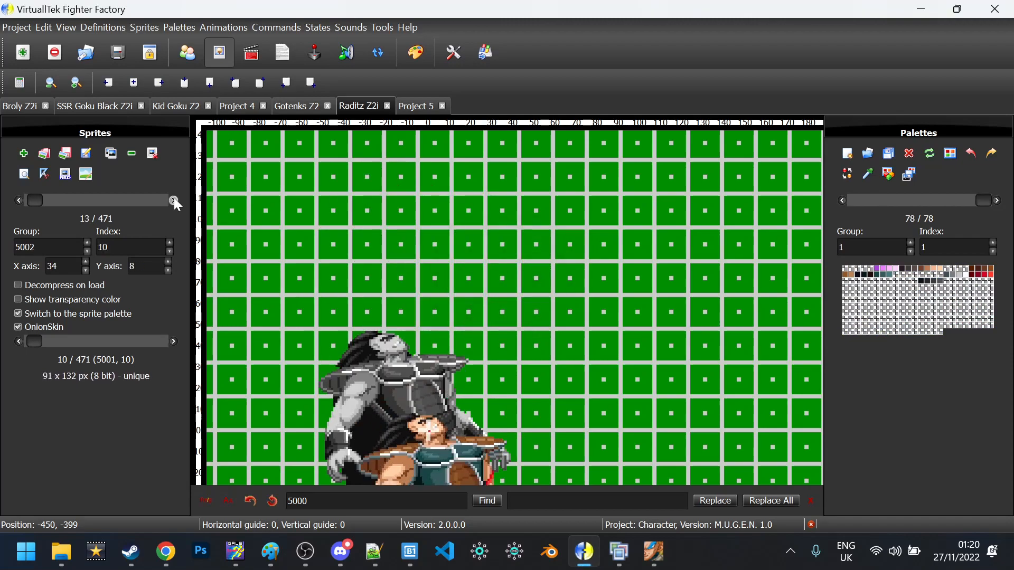
In the Organizer, move the block 5001,0 through 5002,20 four positions down, below 5000,21
left_click(65, 28)
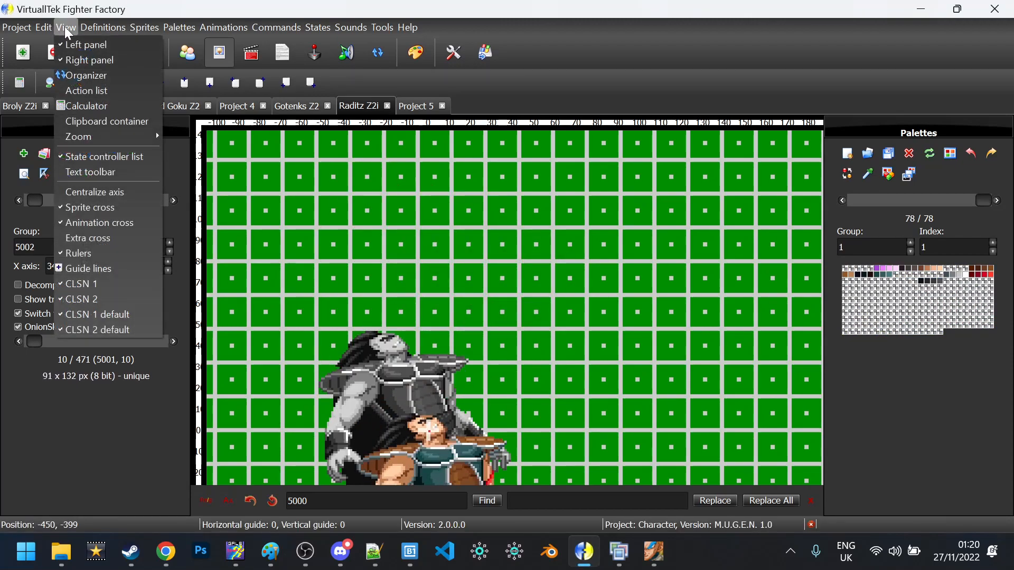
left_click(100, 76)
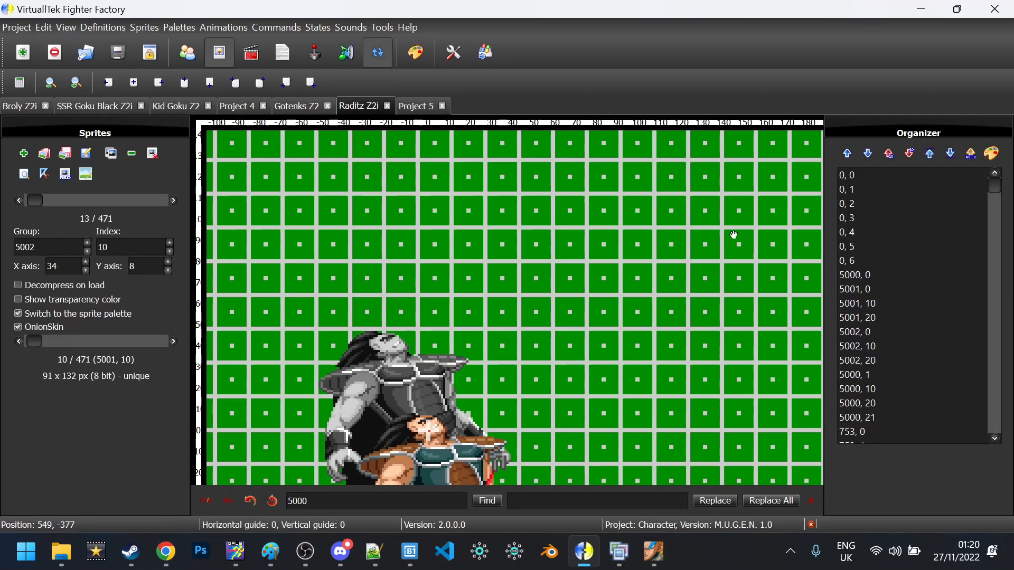
left_click(875, 287)
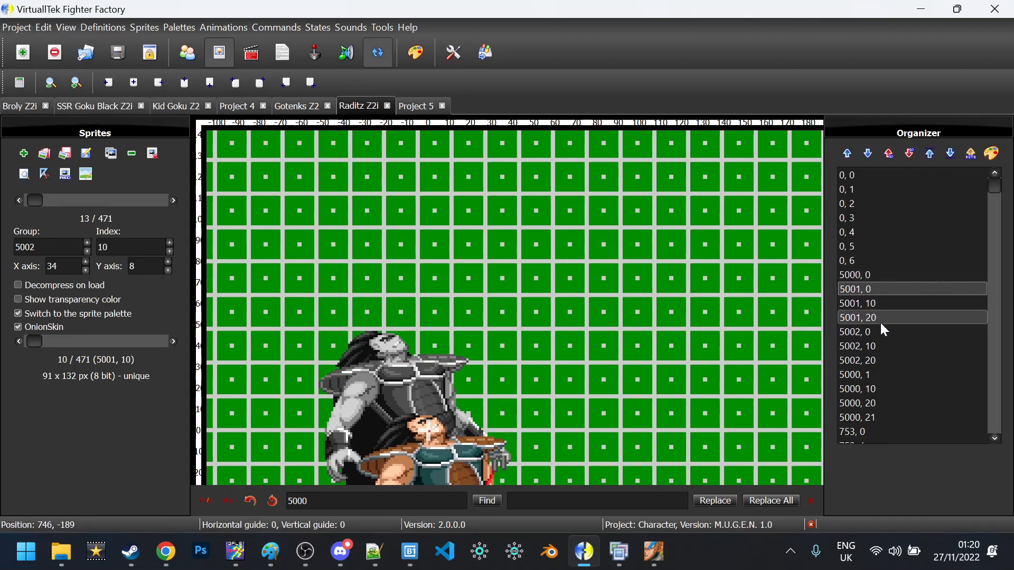
left_click(886, 360, "shift")
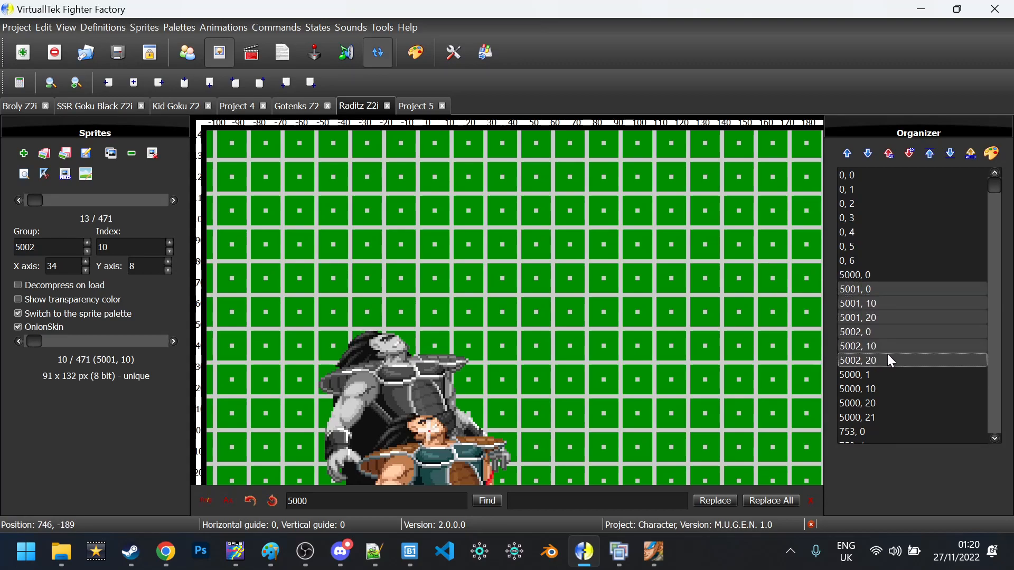
left_click(870, 156)
left_click(870, 157)
left_click(870, 156)
left_click(870, 157)
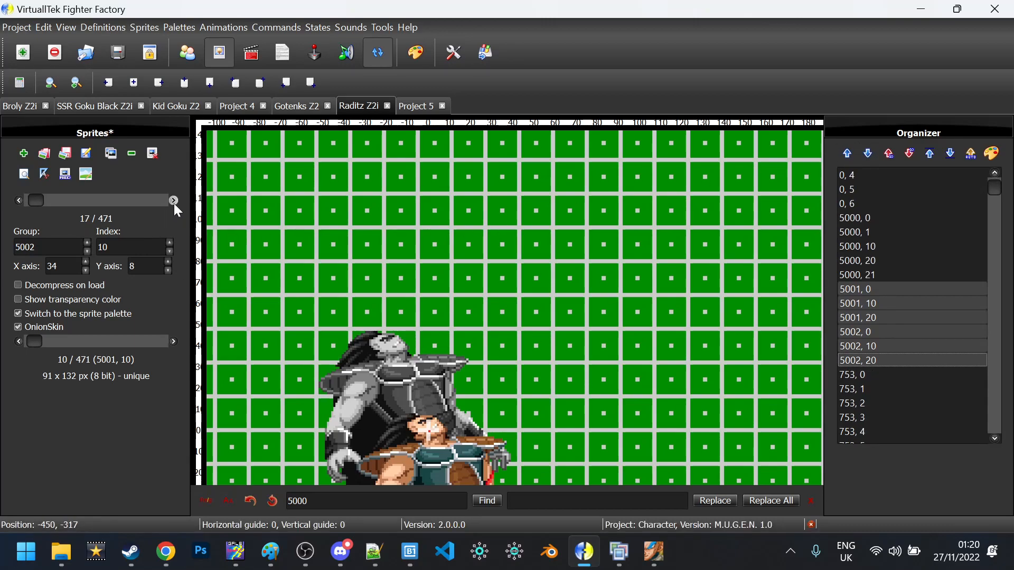
Check the new sprite order, then bring the sprite standard page forward in Chrome
scroll(175, 201, "up", 6)
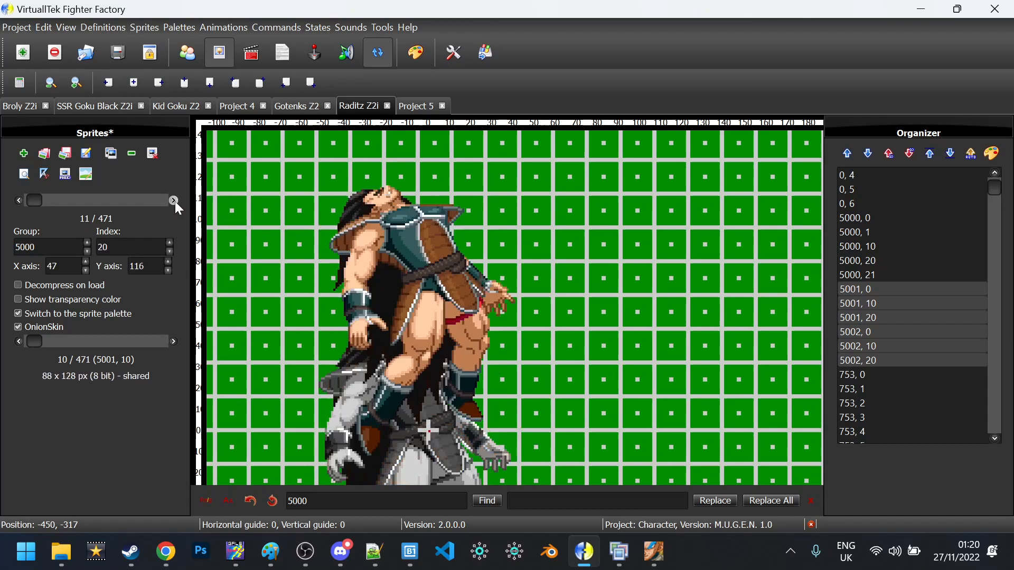
scroll(176, 201, "up", 5)
scroll(176, 201, "down", 8)
scroll(175, 201, "down", 6)
scroll(176, 201, "up", 4)
left_click(164, 551)
scroll(170, 385, "down", 3)
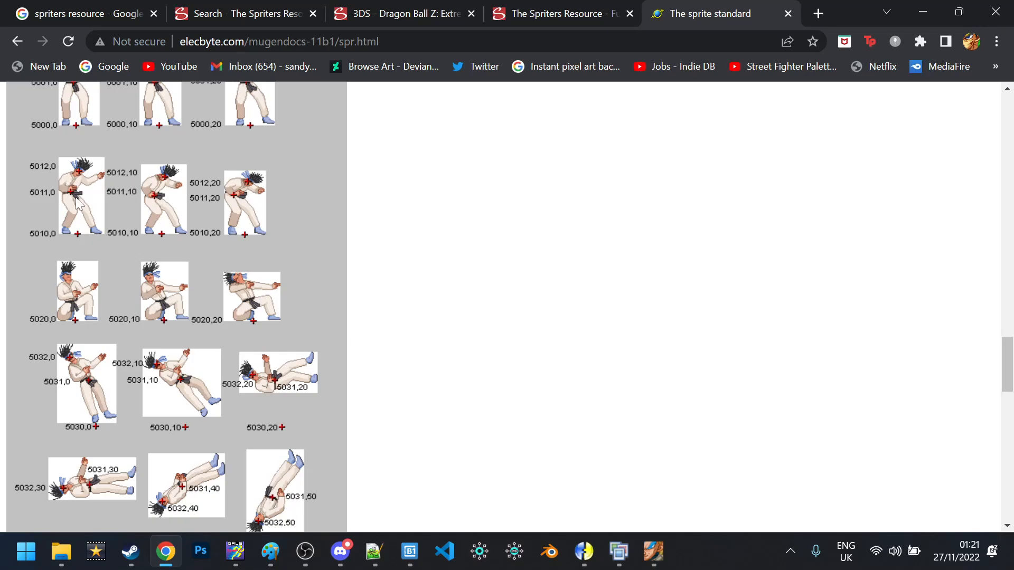
Scroll through the getting-hit diagram and hit sprite table, then go back to Raditz Z2i
scroll(107, 260, "down", 1)
scroll(106, 260, "up", 20)
scroll(93, 285, "up", 10)
scroll(92, 286, "down", 15)
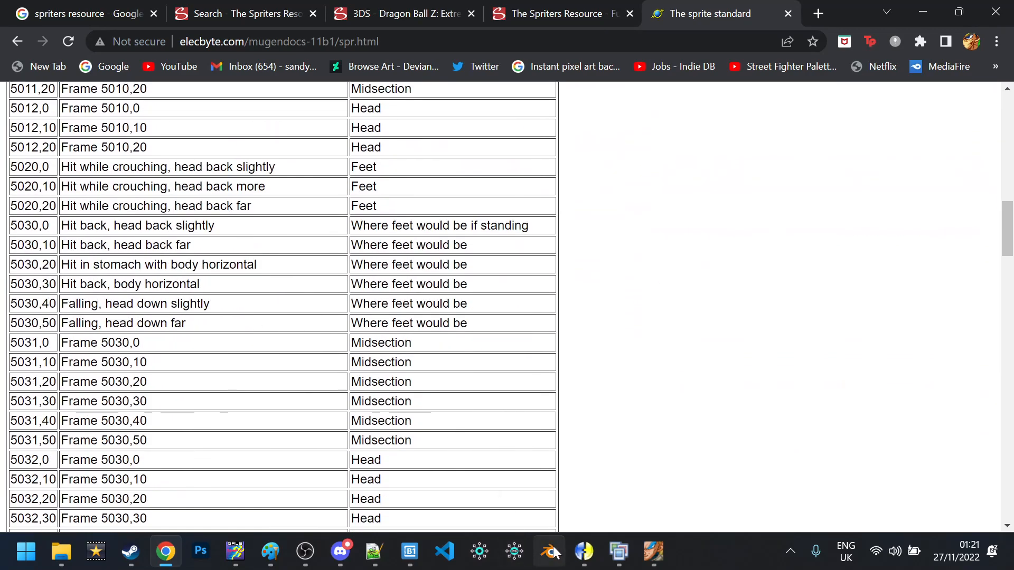
mouse_move(584, 551)
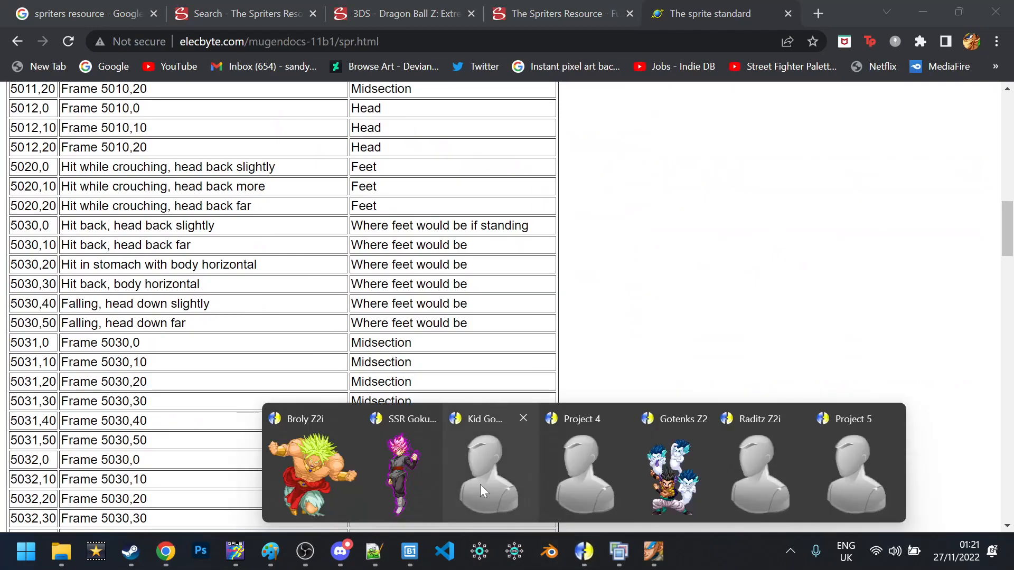
left_click(736, 469)
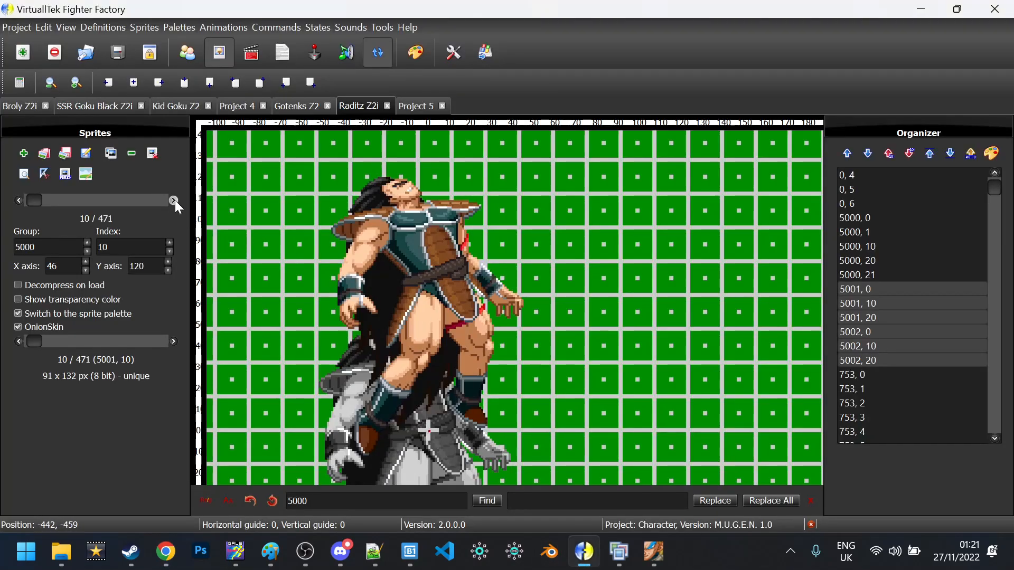
Return to sprite 0,0, glance at the States editor, then go back to the Sprites editor
left_click(175, 200)
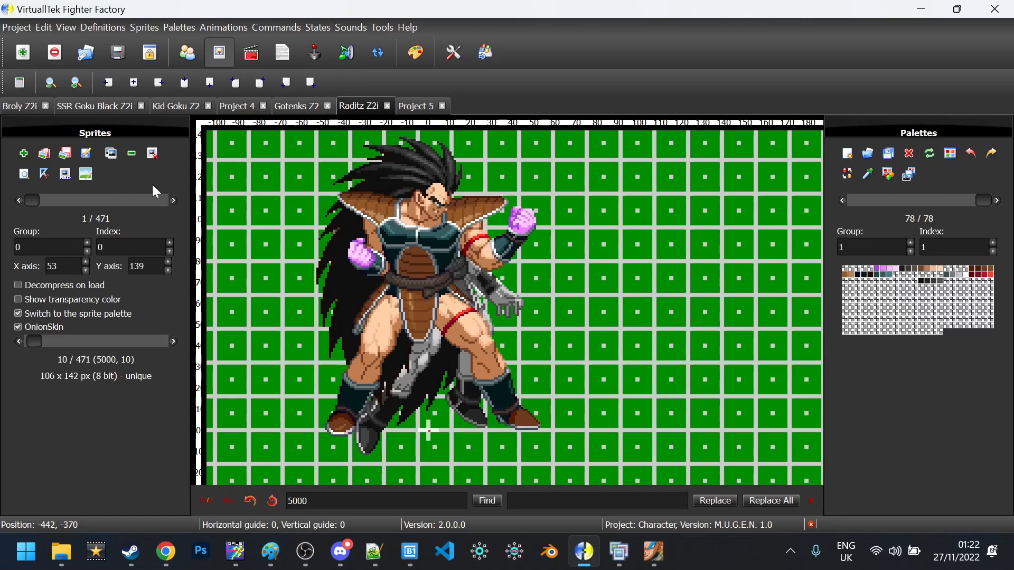
left_click(285, 57)
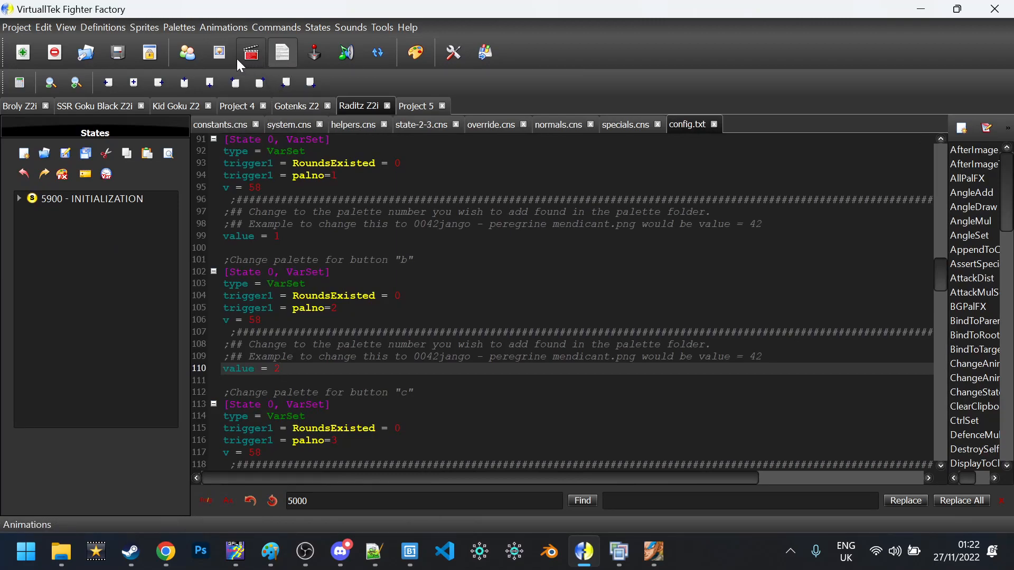
left_click(221, 59)
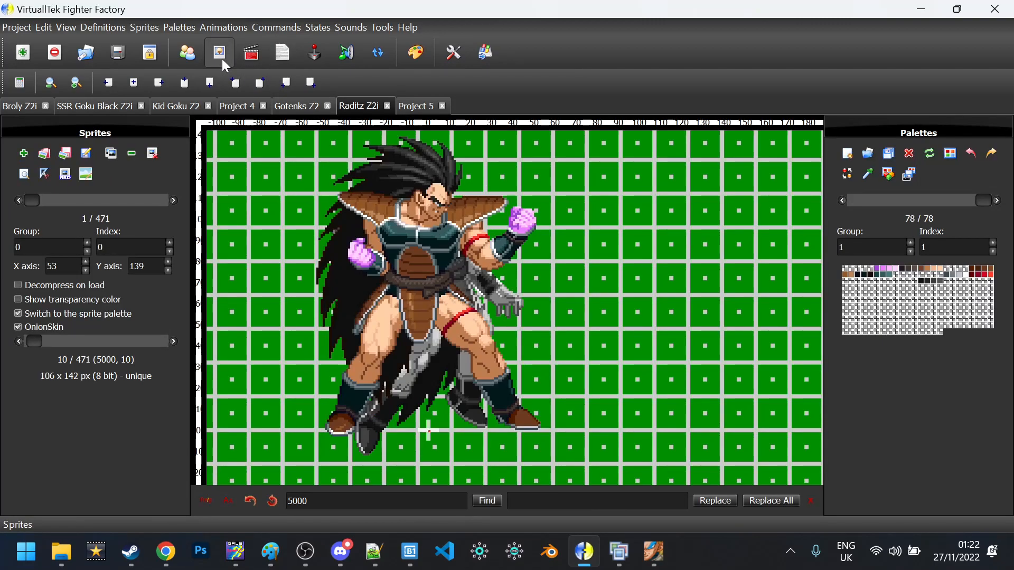